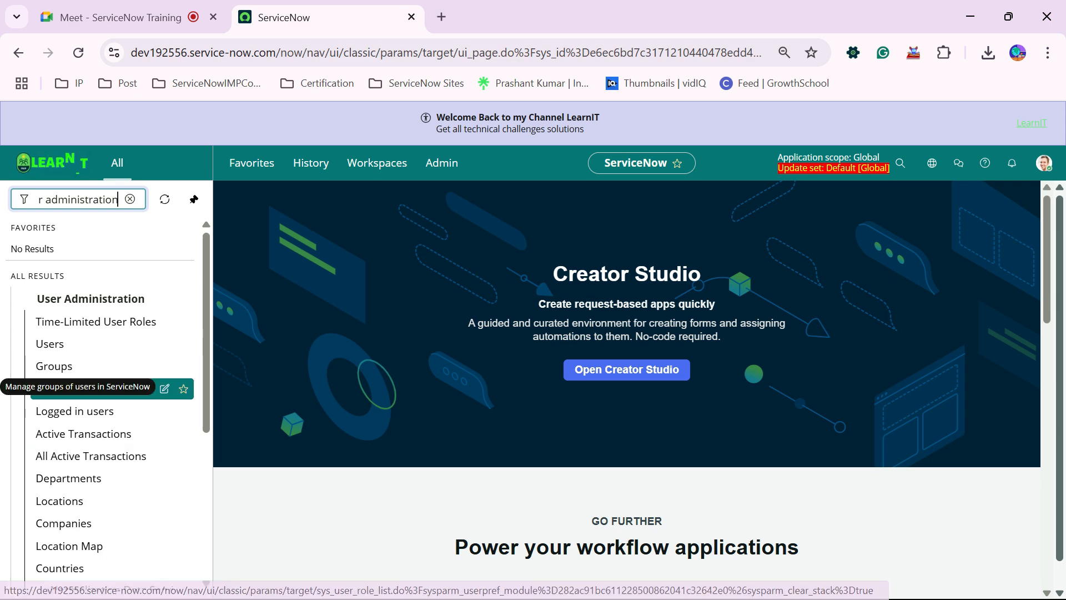
Step: Open the Users list under User Administration and start a new user record
scroll(111, 411, down, 2)
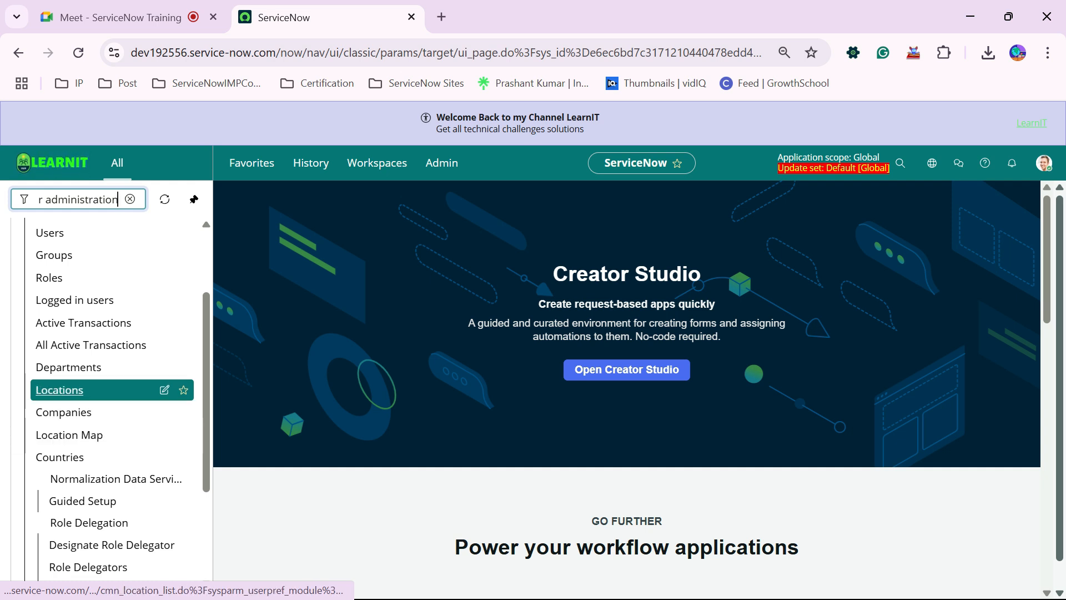
scroll(83, 434, down, 2)
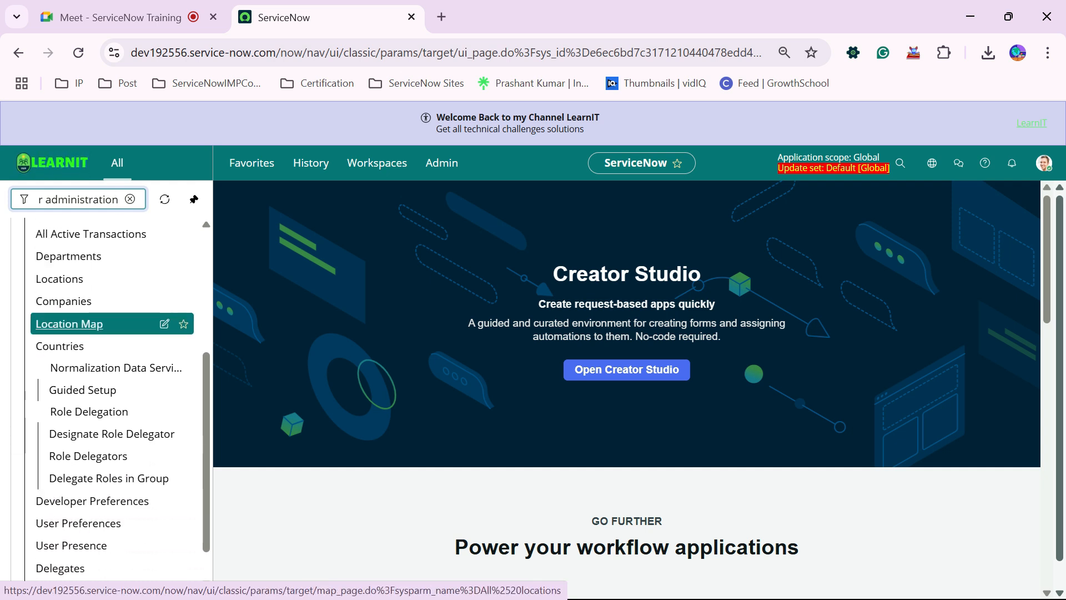
scroll(111, 323, down, 1)
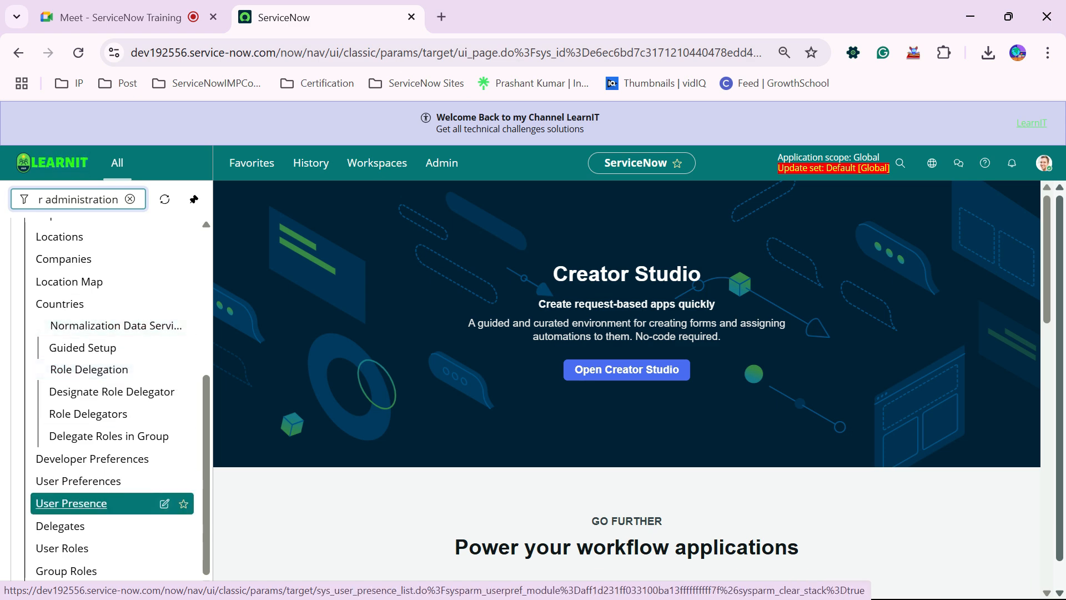
scroll(100, 503, up, 5)
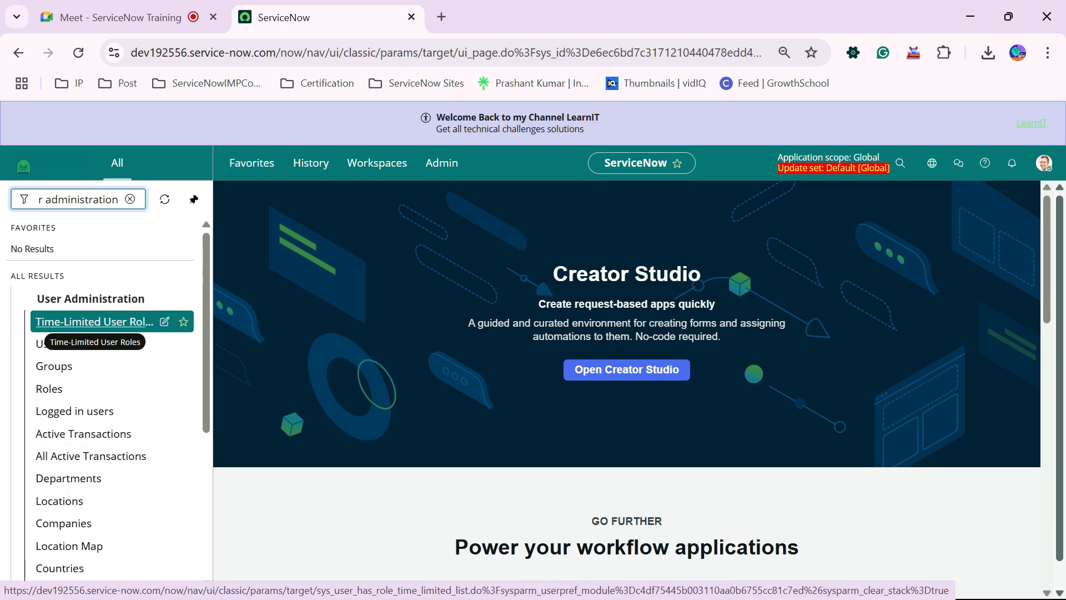
click(50, 344)
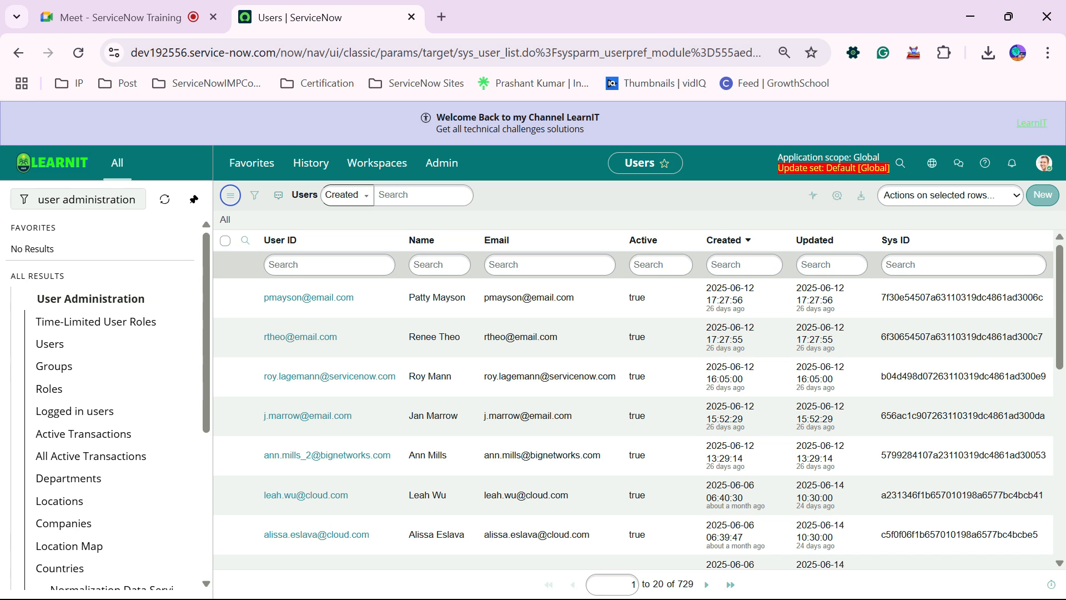
scroll(328, 377, down, 1)
scroll(328, 377, up, 1)
click(1043, 195)
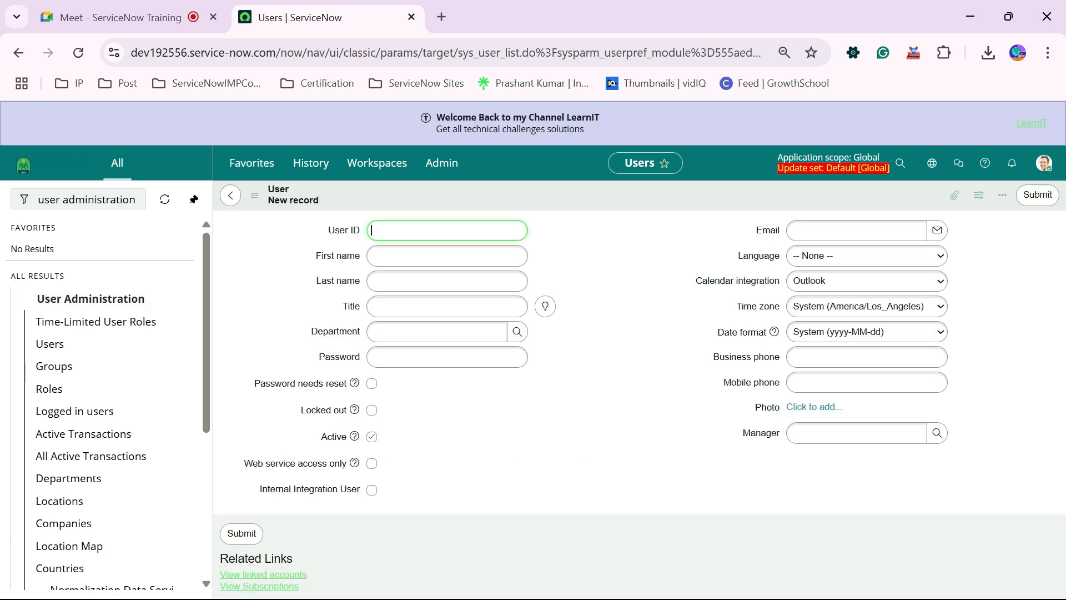
Step: Set the new record's User ID to test.user and fill in the user's e-mail address
text(ad)
key(BackSpace)
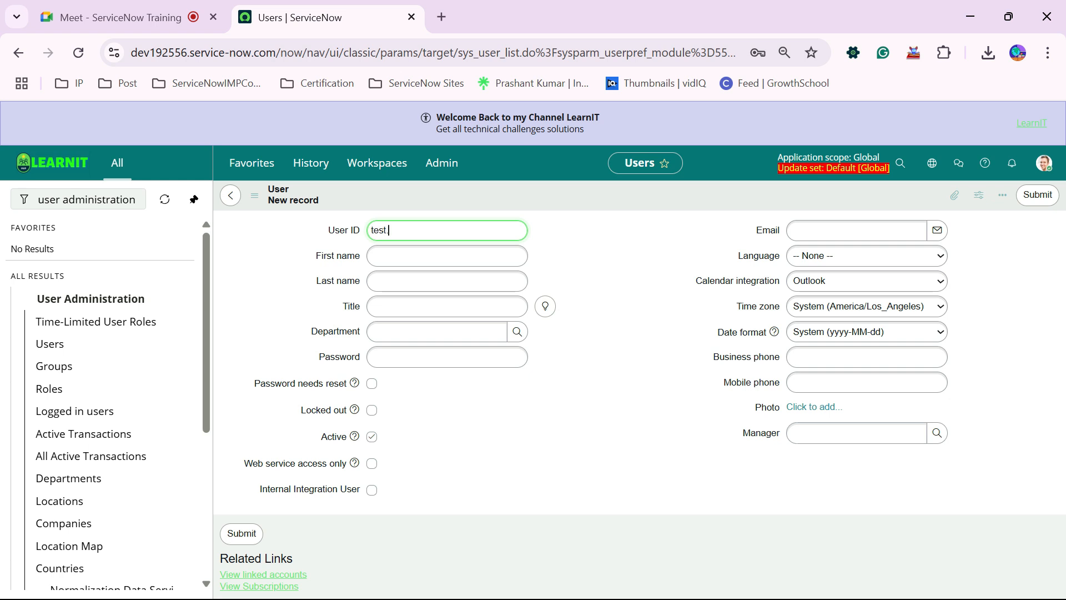
text(est.user)
key(ctrl+a)
key(ctrl+c)
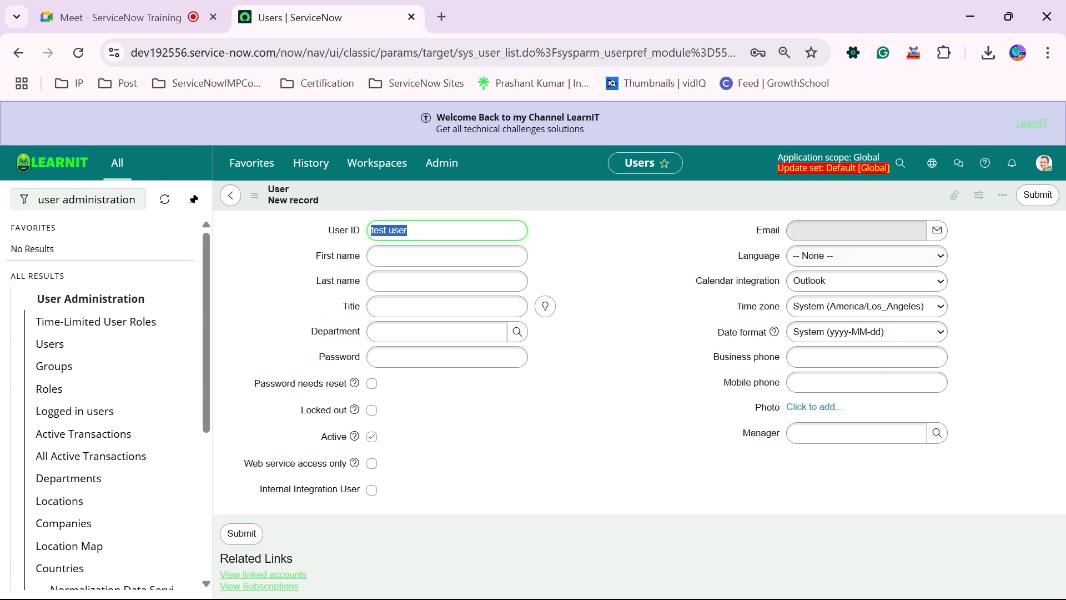
click(856, 231)
key(ctrl+v)
text(@)
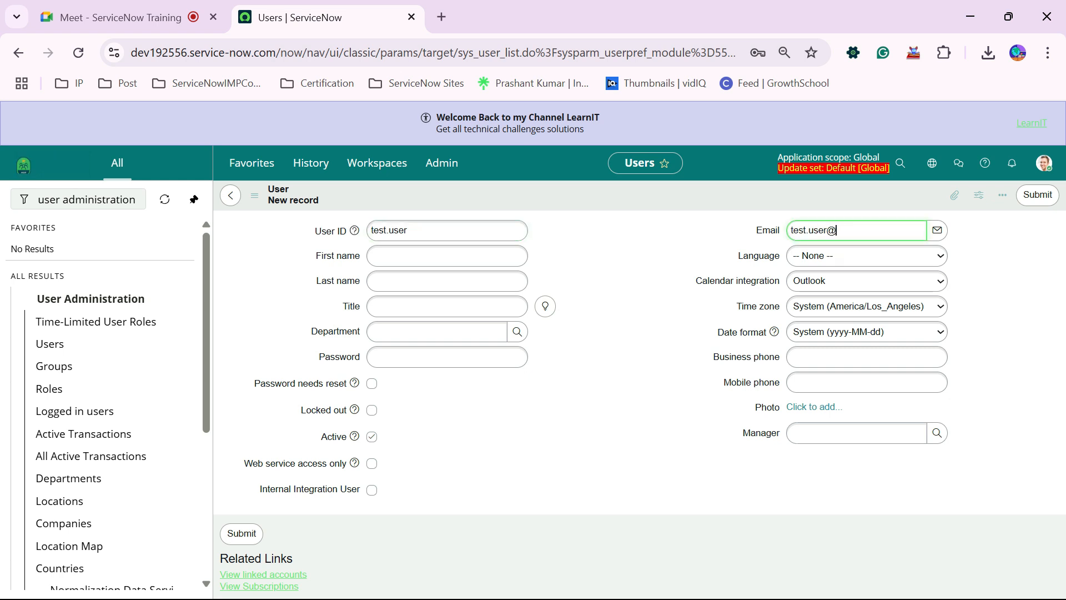
text(example.com)
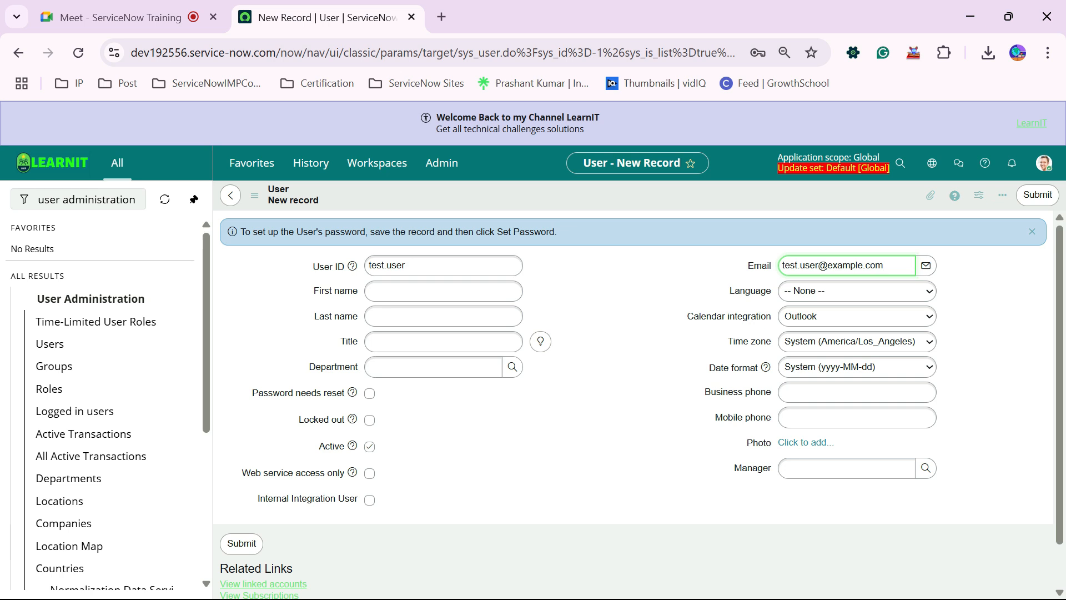
Step: Enter Test as the first name and User as the last name, and save the record while keeping its form open
click(443, 291)
text(Test)
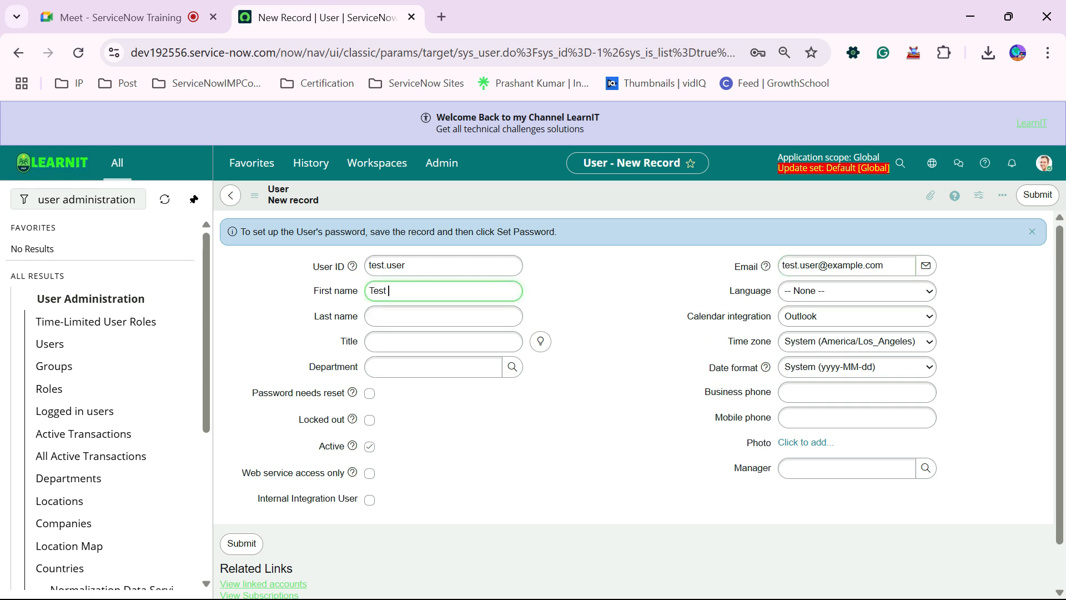
click(443, 316)
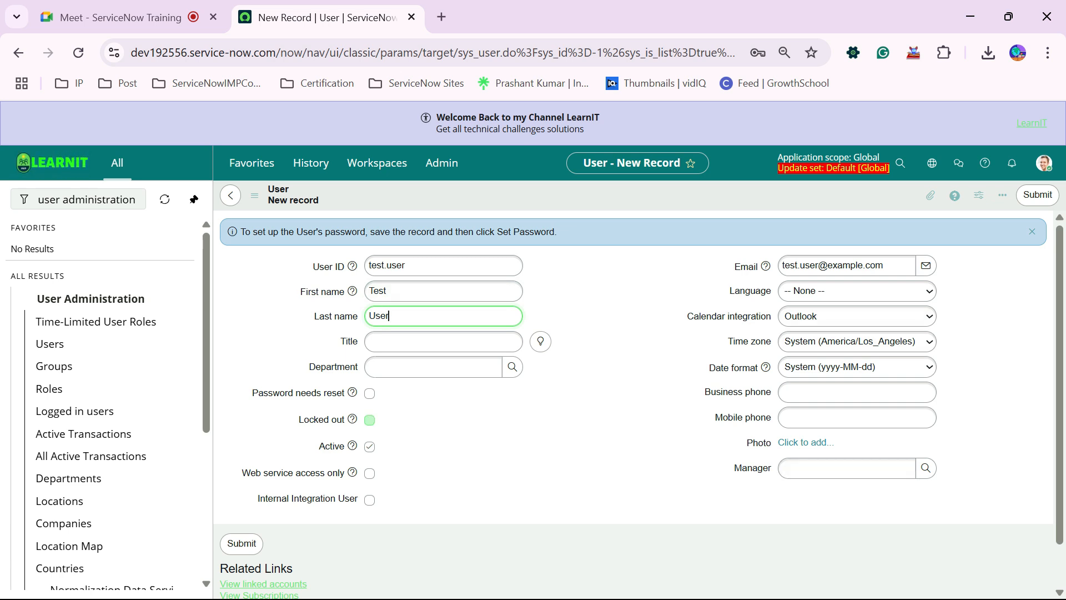
right_click(600, 195)
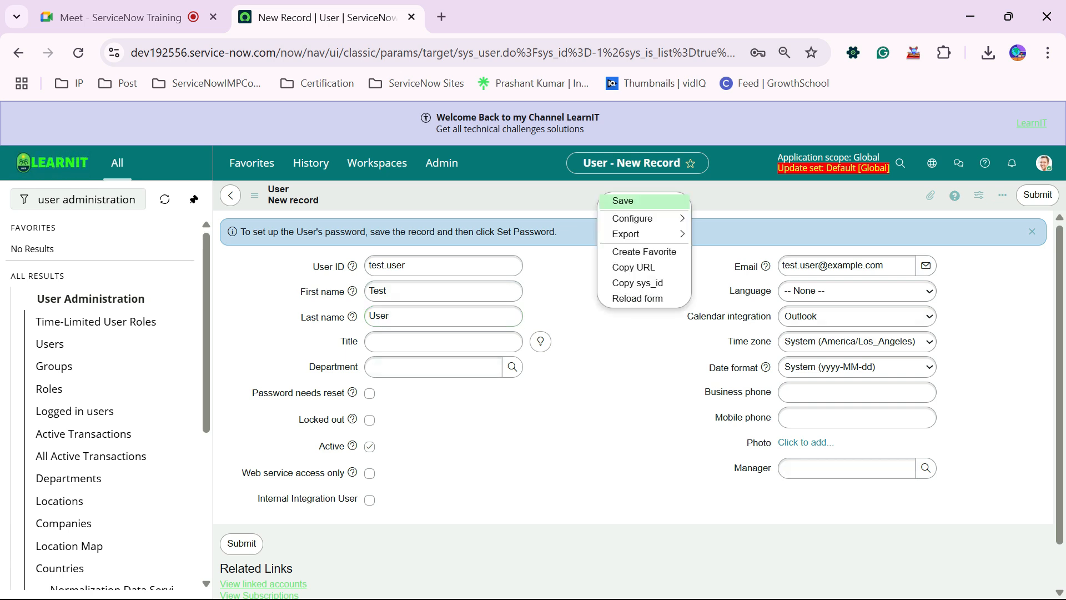
click(623, 201)
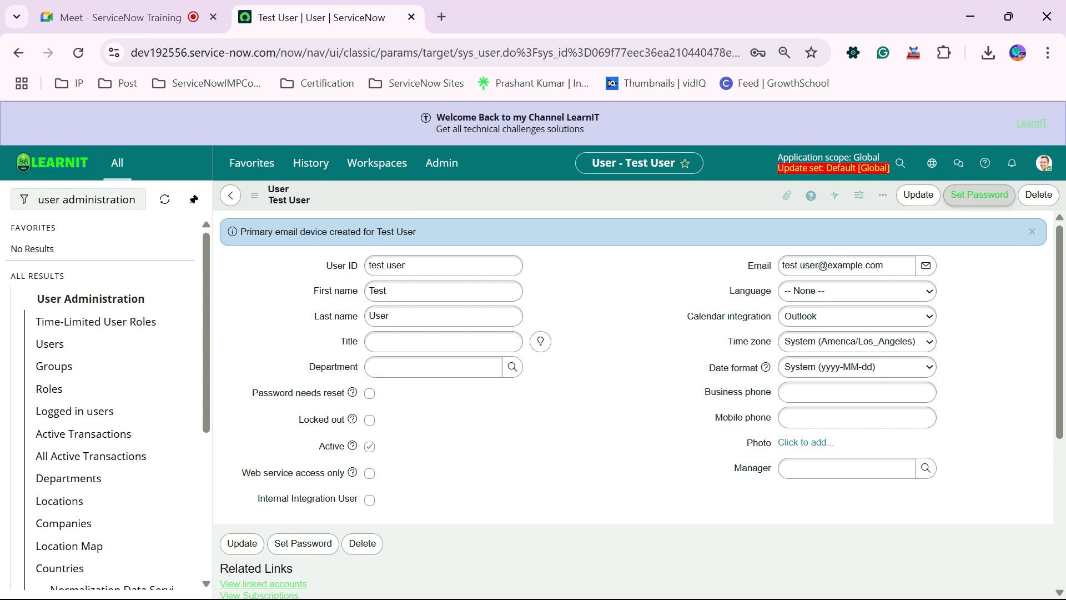
Step: Generate a password for the user, copy it, and close the Set Password dialog without saving
click(979, 194)
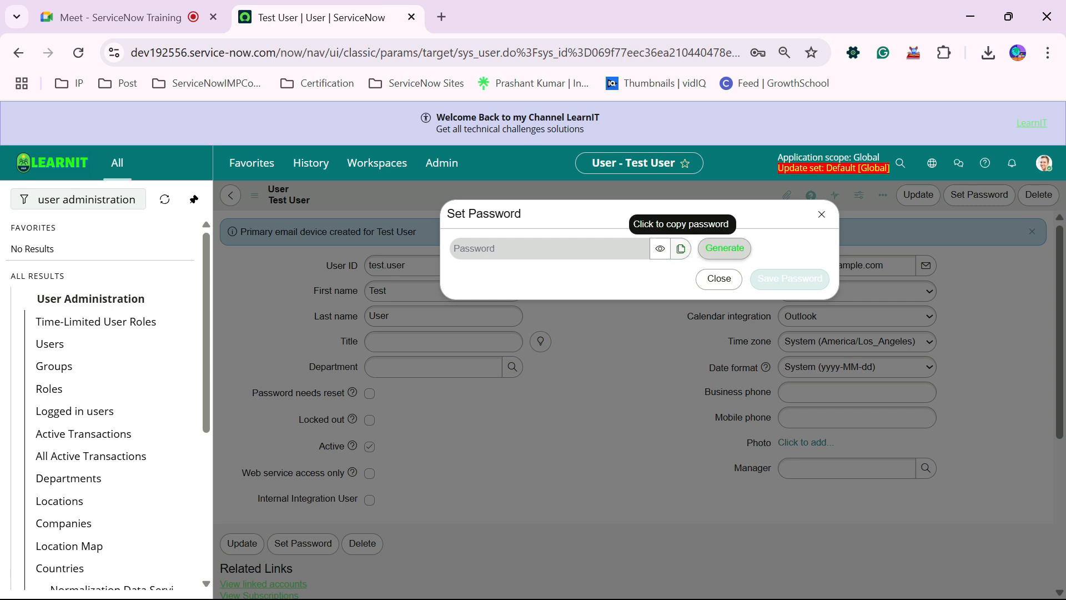
click(725, 249)
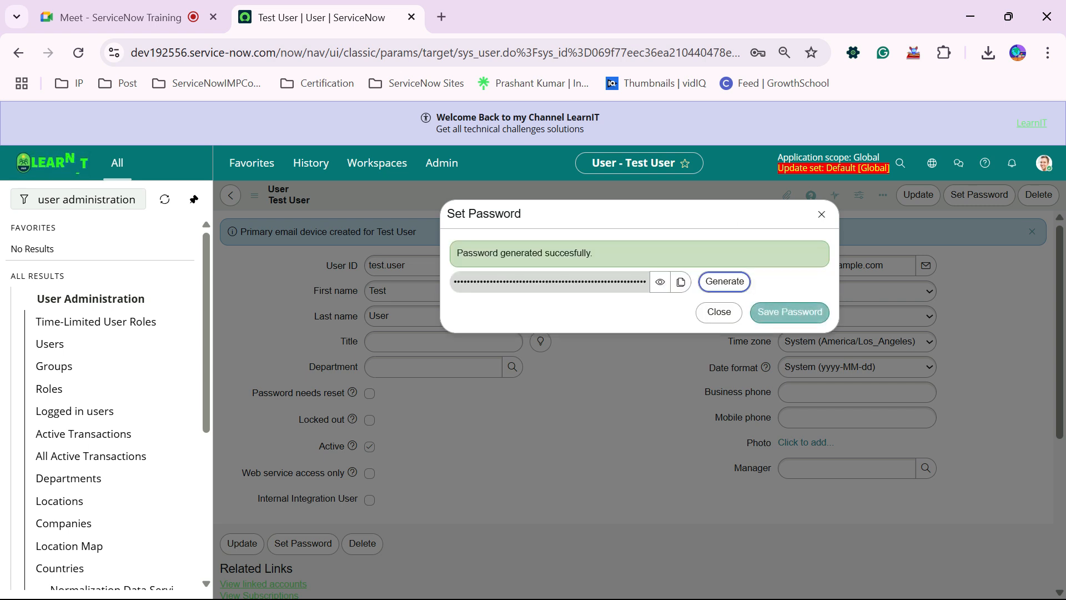
click(681, 282)
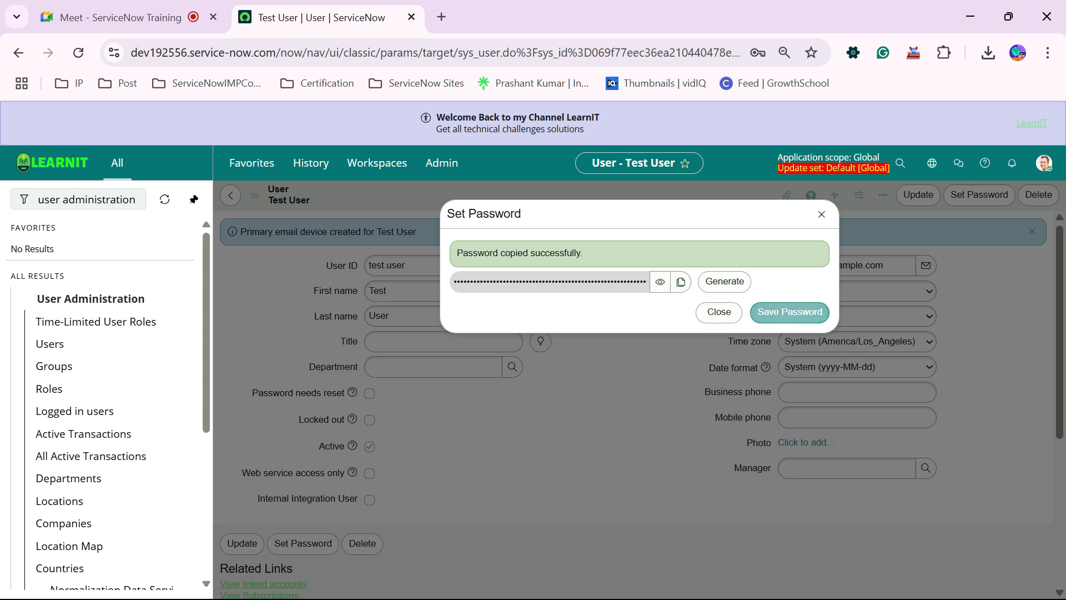
click(680, 282)
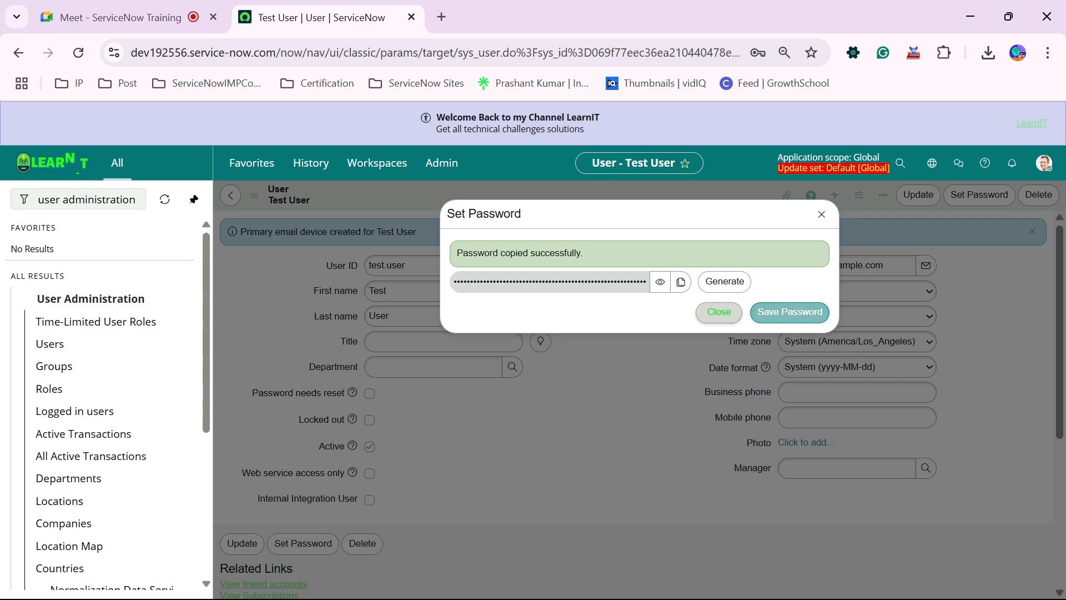
click(719, 311)
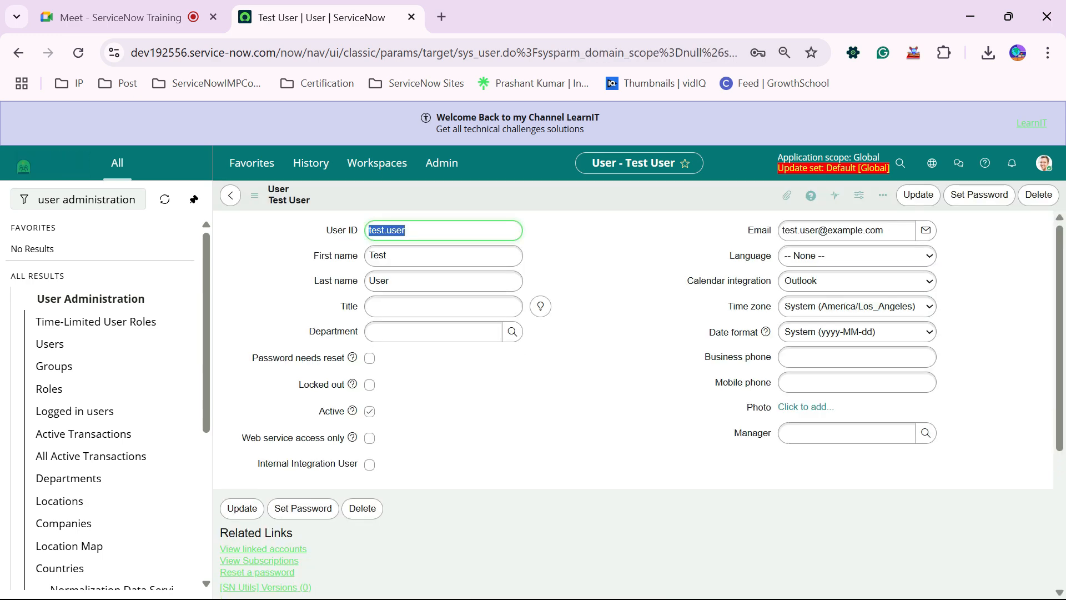
Step: Switch the Password needs reset option on and back off for the user
scroll(633, 404, down, 2)
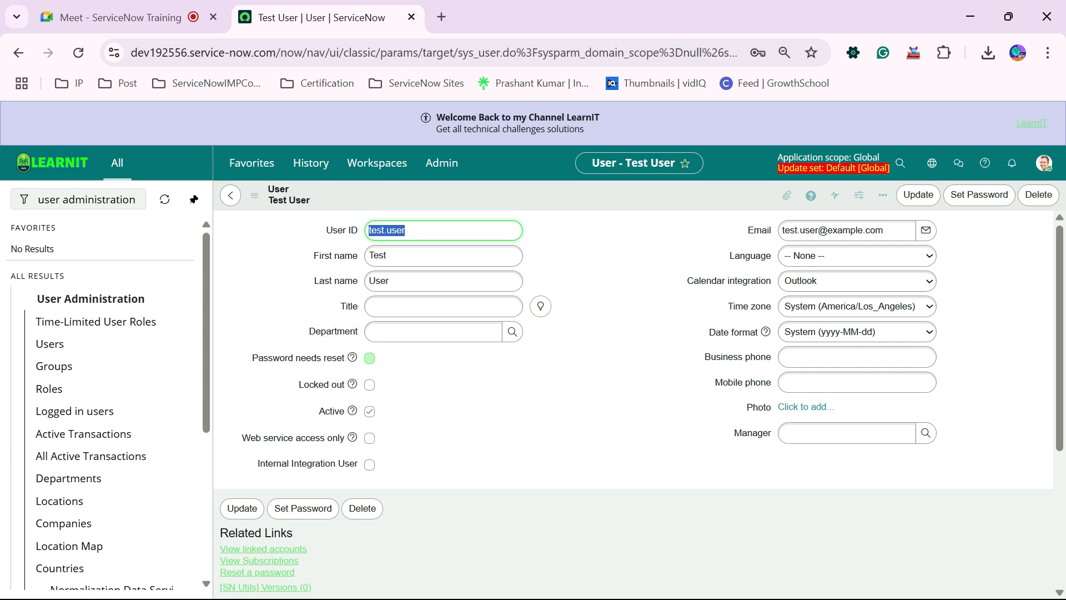
click(370, 357)
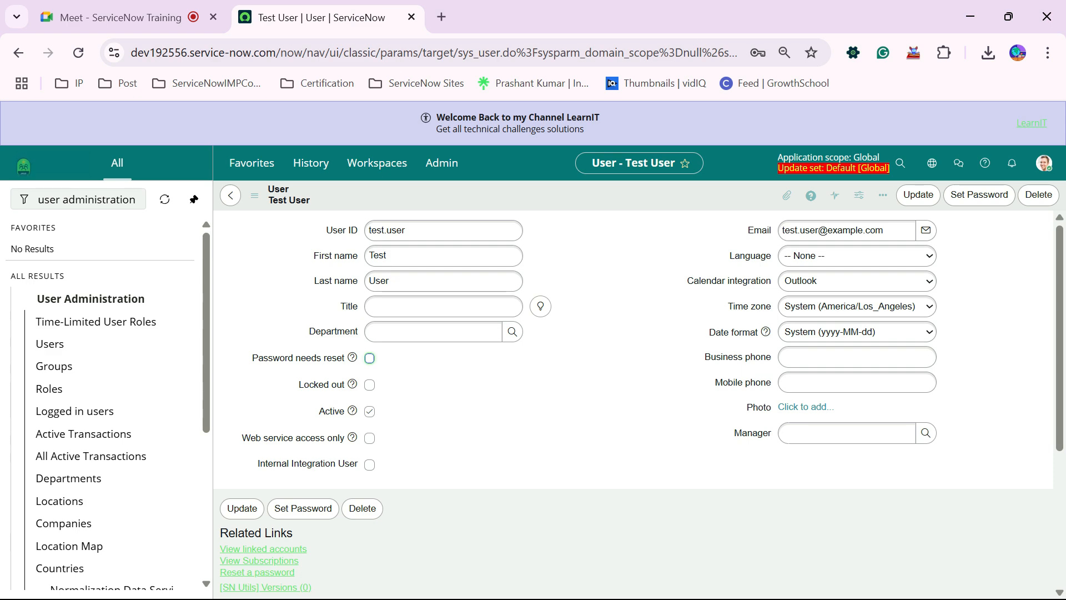
scroll(633, 388, down, 3)
scroll(633, 389, up, 3)
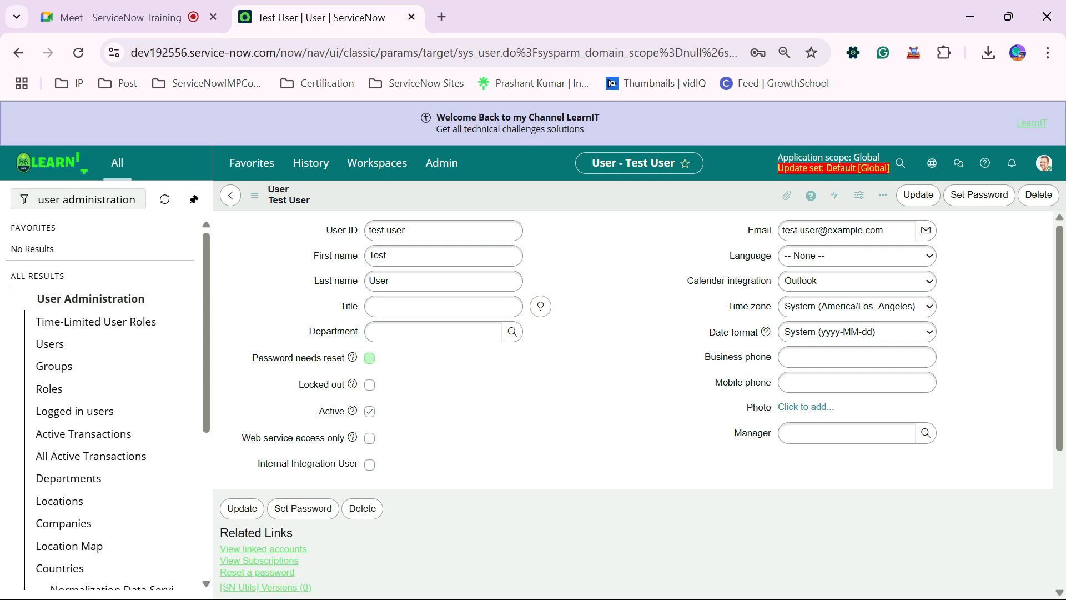
key(space)
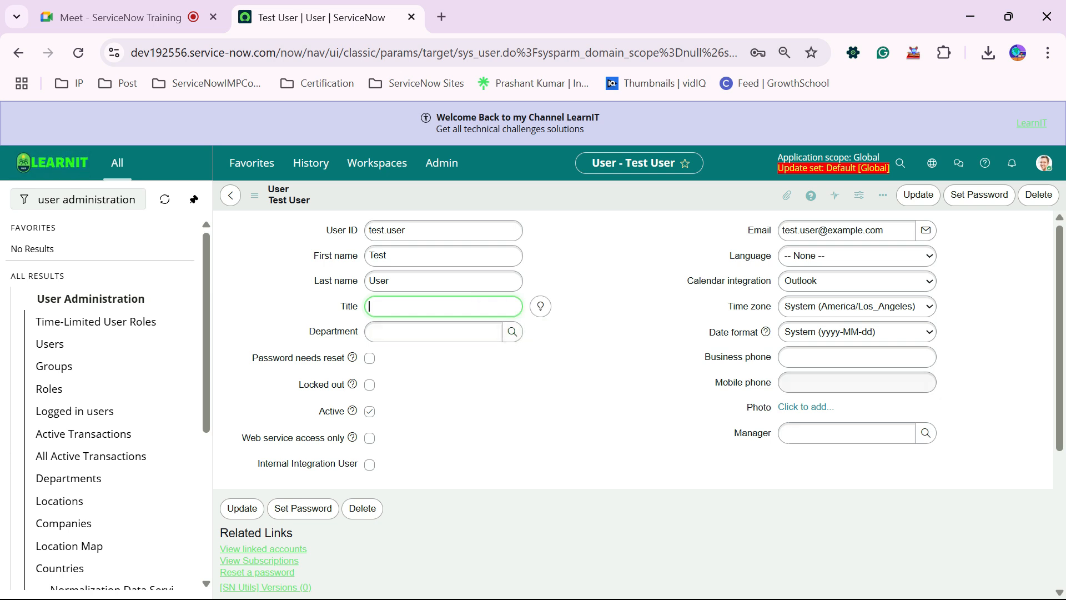
Step: Examine the user form's phone, Language, Calendar integration and Time zone fields and the sections below them
click(857, 357)
click(857, 382)
key(shift+Tab)
key(shift+Tab)
key(shift+Tab)
key(shift+Tab)
key(shift+Tab)
key(shift+Tab)
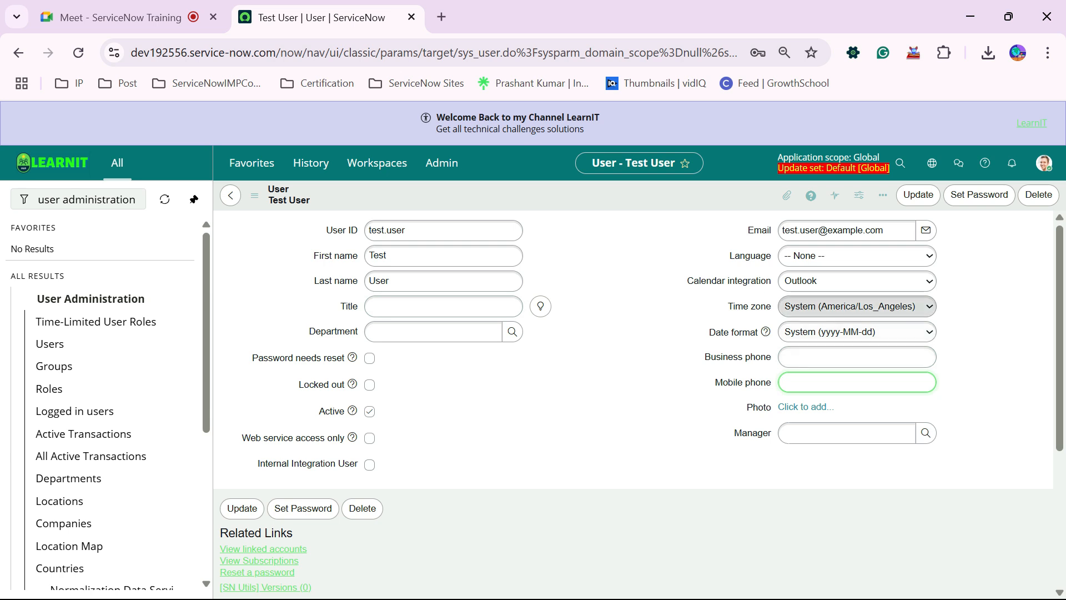
key(Tab)
key(alt+Down)
key(Escape)
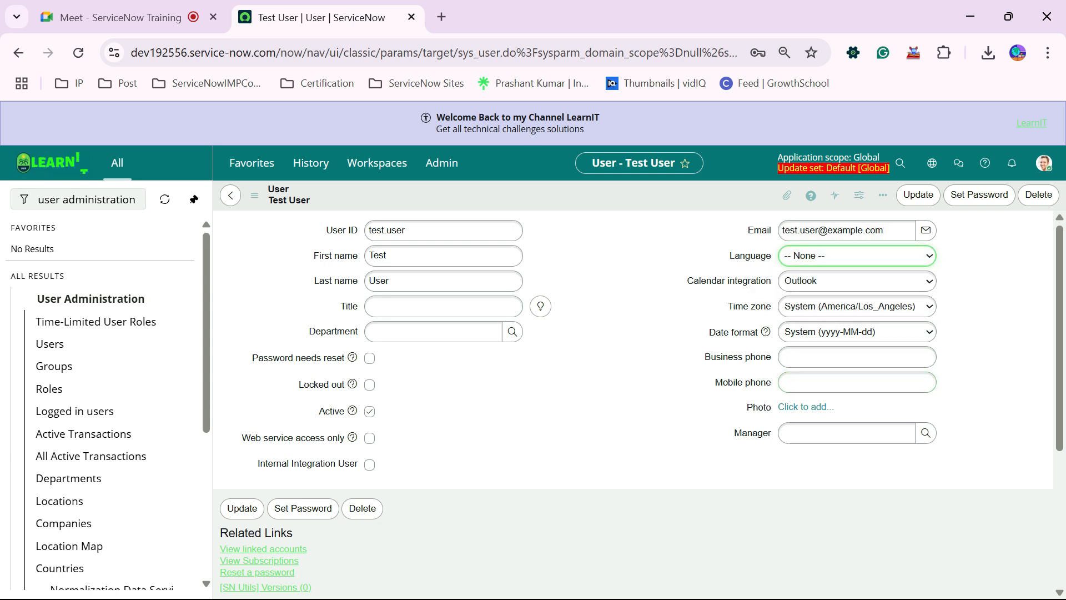
key(alt+Down)
key(Escape)
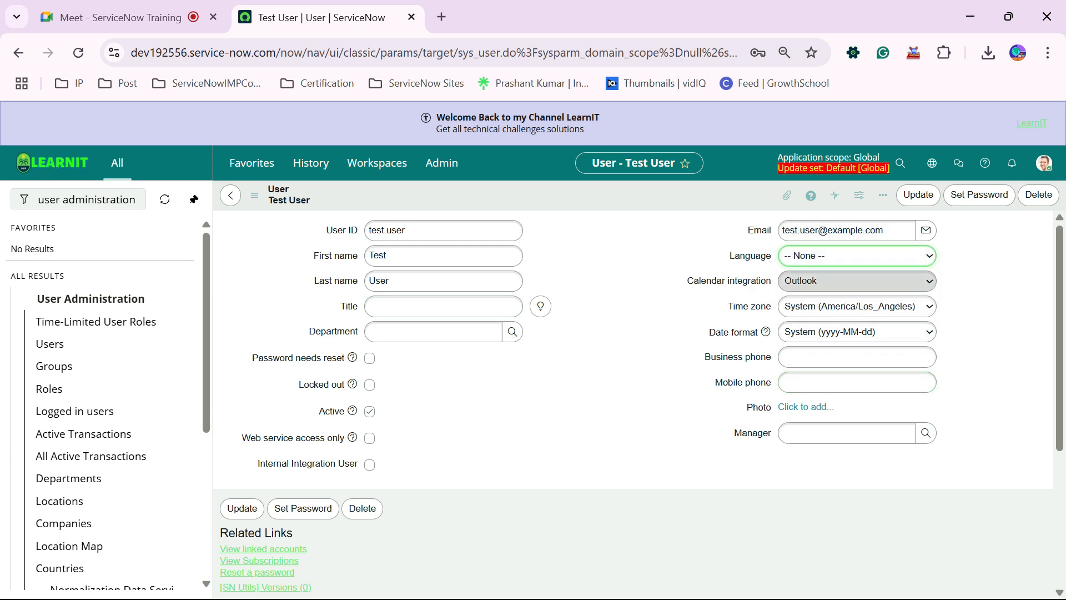
key(Tab)
key(alt+Down)
key(Escape)
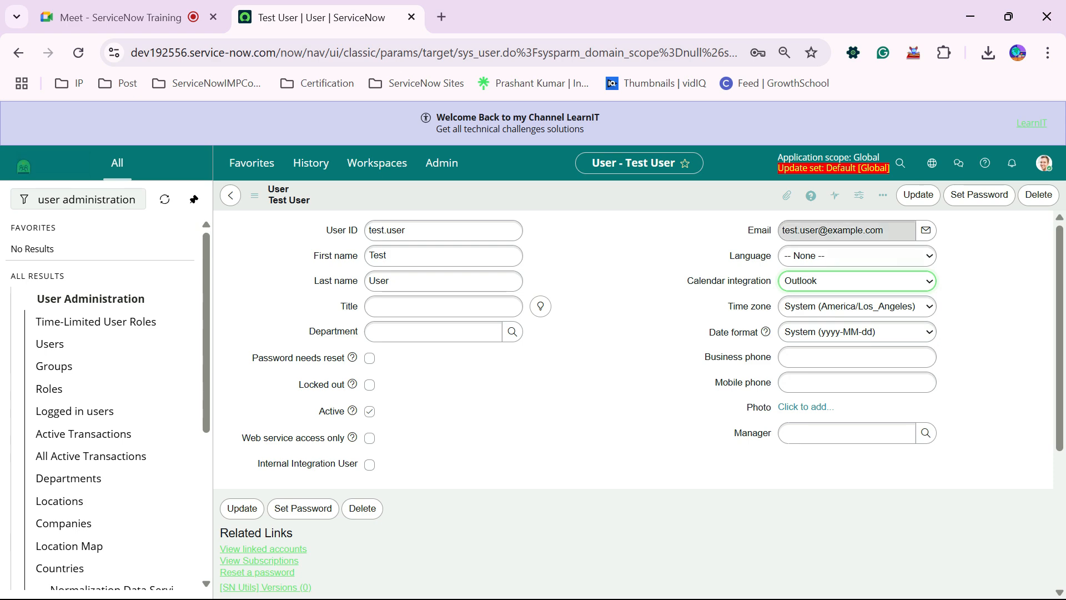
scroll(633, 389, down, 4)
scroll(633, 388, up, 4)
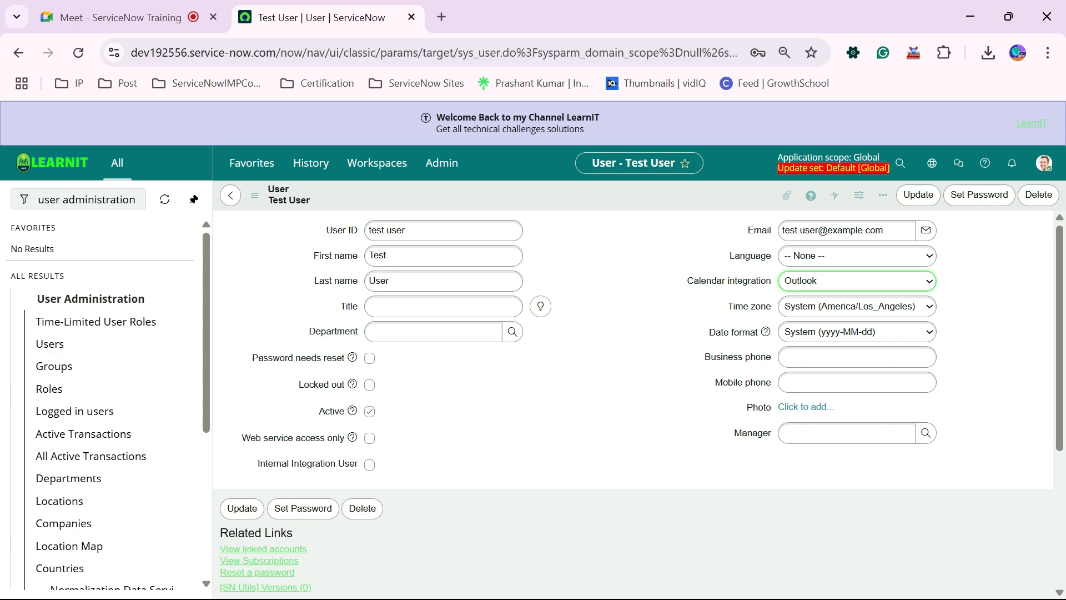
scroll(639, 405, down, 4)
scroll(639, 405, up, 4)
Step: Switch the Locked out option on and back off for the user
mouse_move(352, 385)
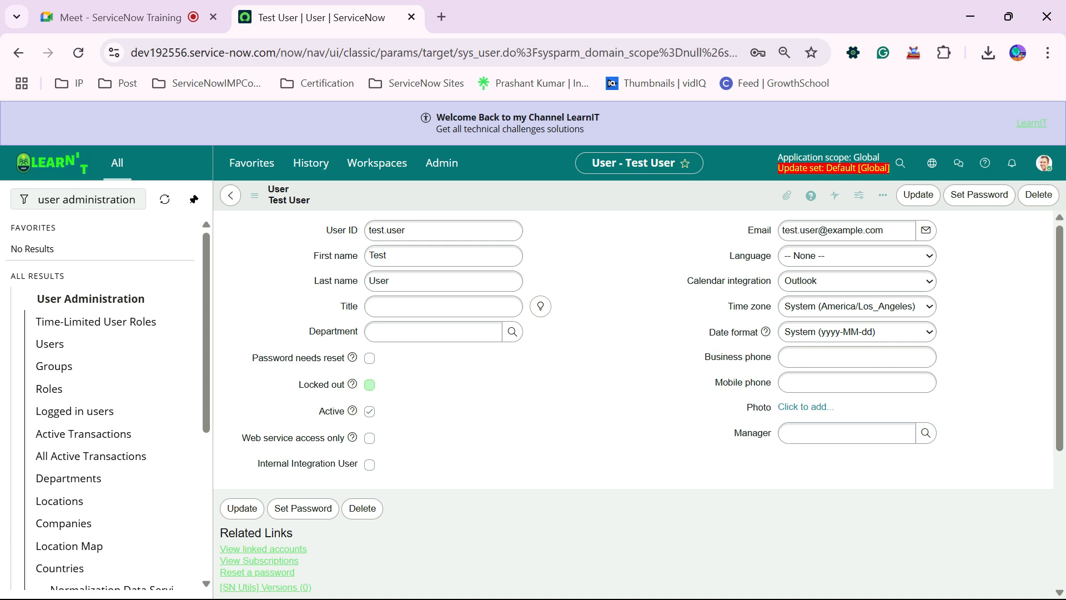
click(370, 384)
click(370, 385)
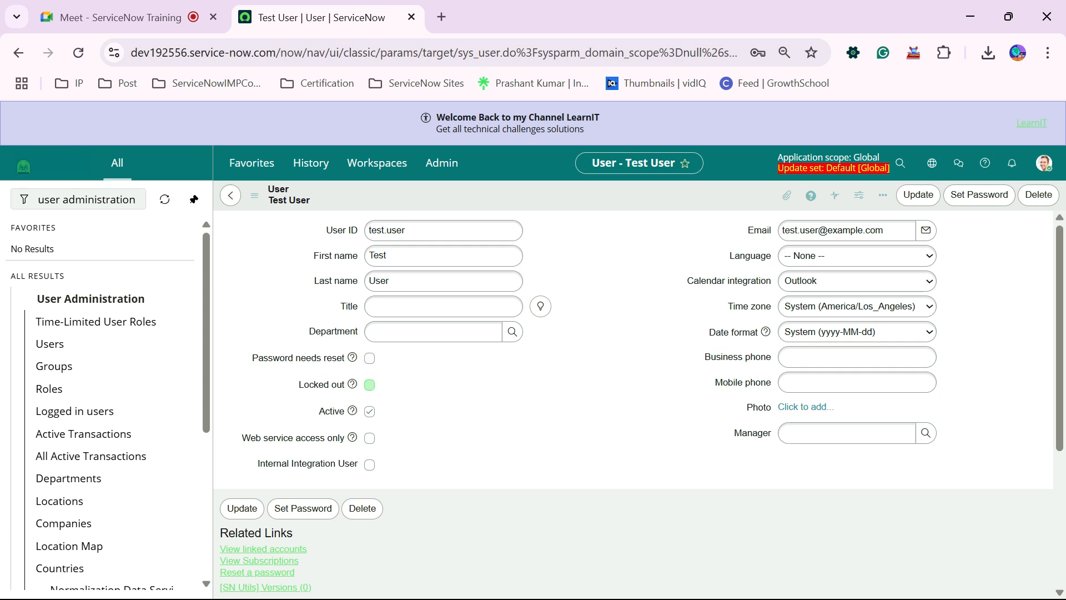
click(370, 385)
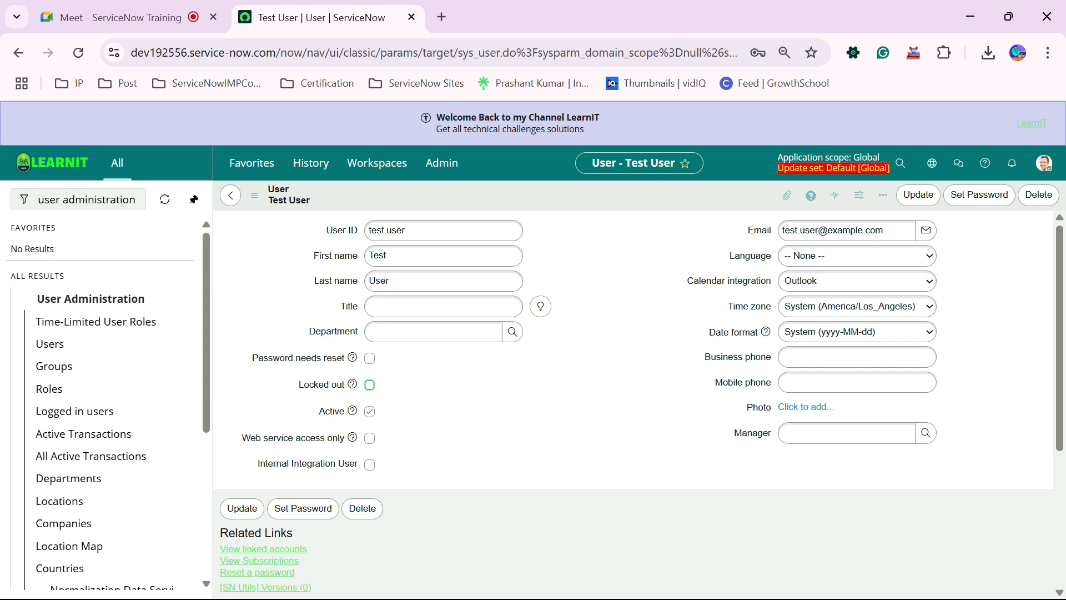
click(370, 385)
click(370, 385)
click(370, 385)
click(370, 384)
Step: Mark the user record as an Internal Integration User, leaving Web service access only unselected
double_click(348, 463)
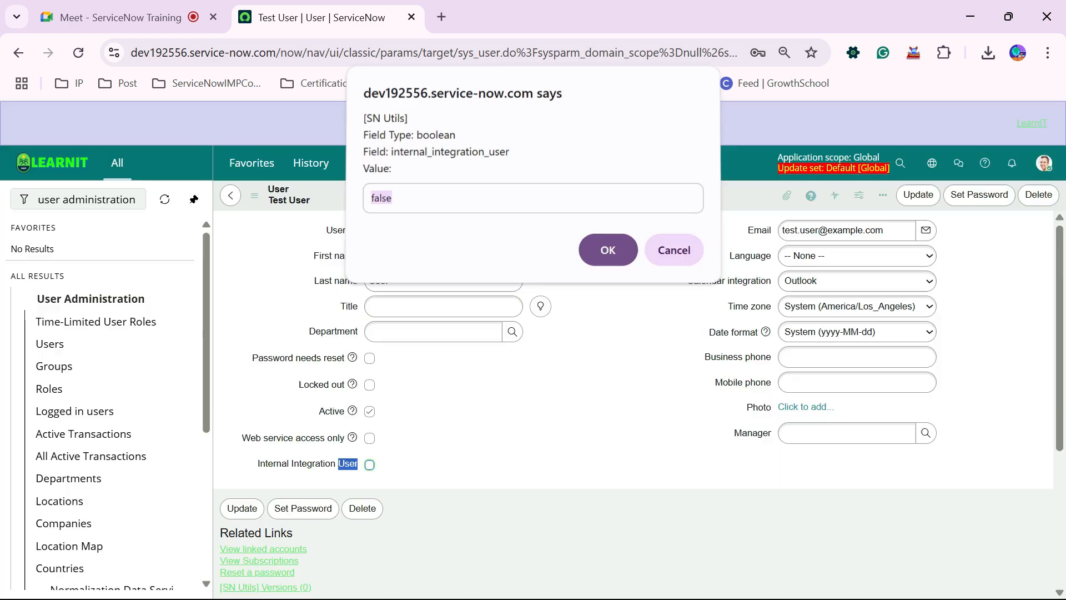
click(674, 250)
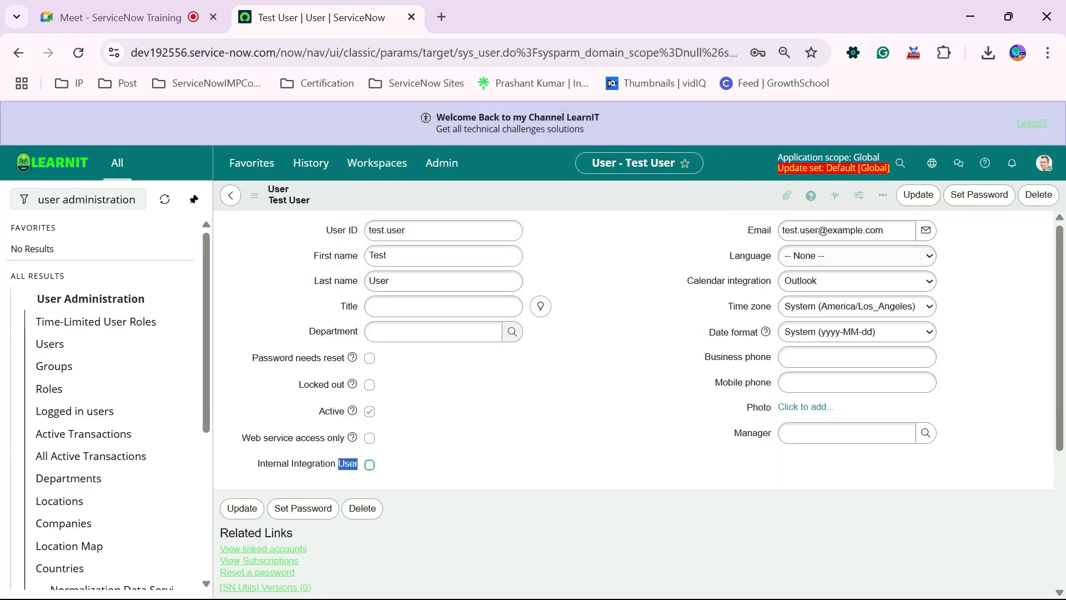
double_click(320, 437)
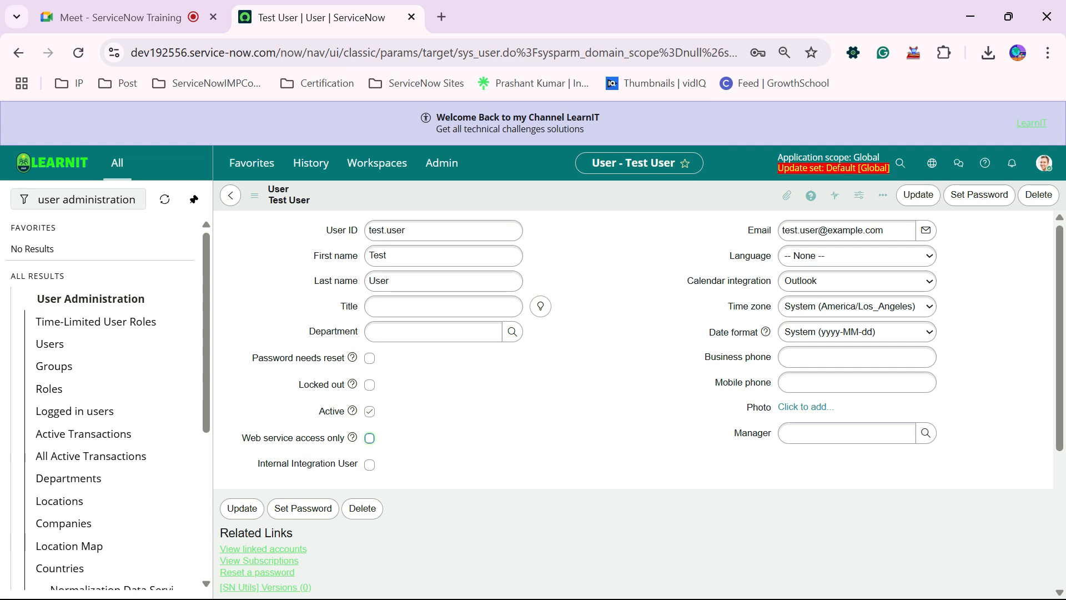
key(space)
click(369, 464)
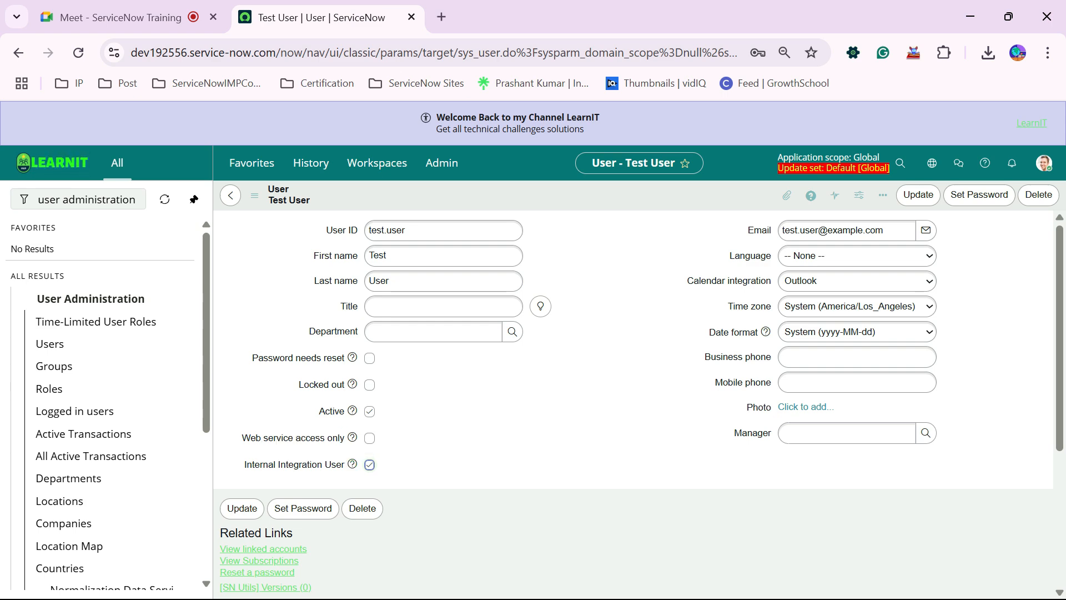
Step: Clear the Internal Integration User option and select Web service access only for the test user
click(369, 465)
scroll(633, 388, down, 3)
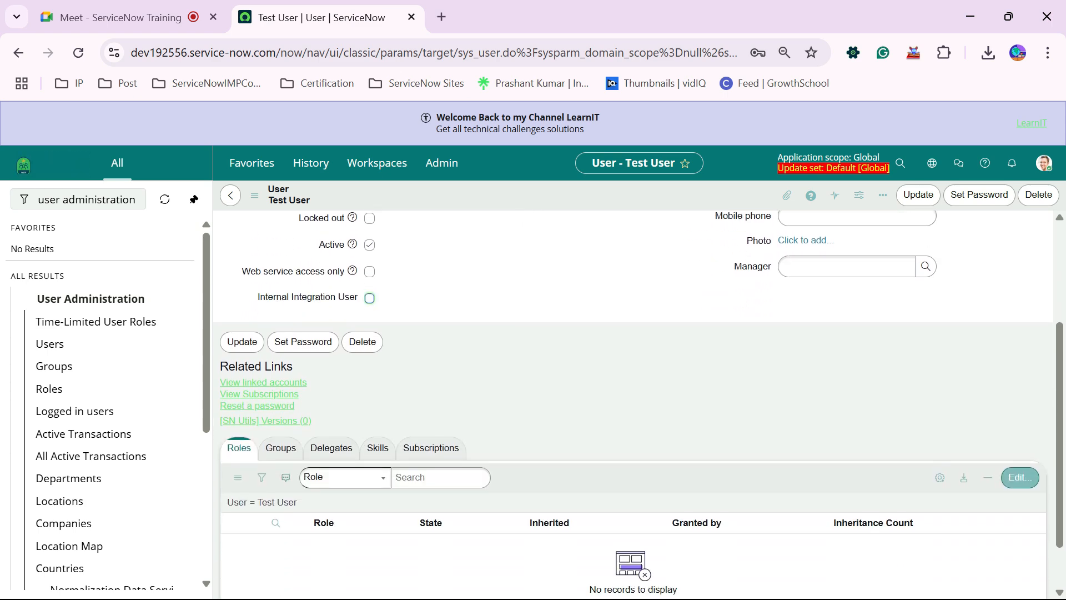
scroll(633, 389, up, 3)
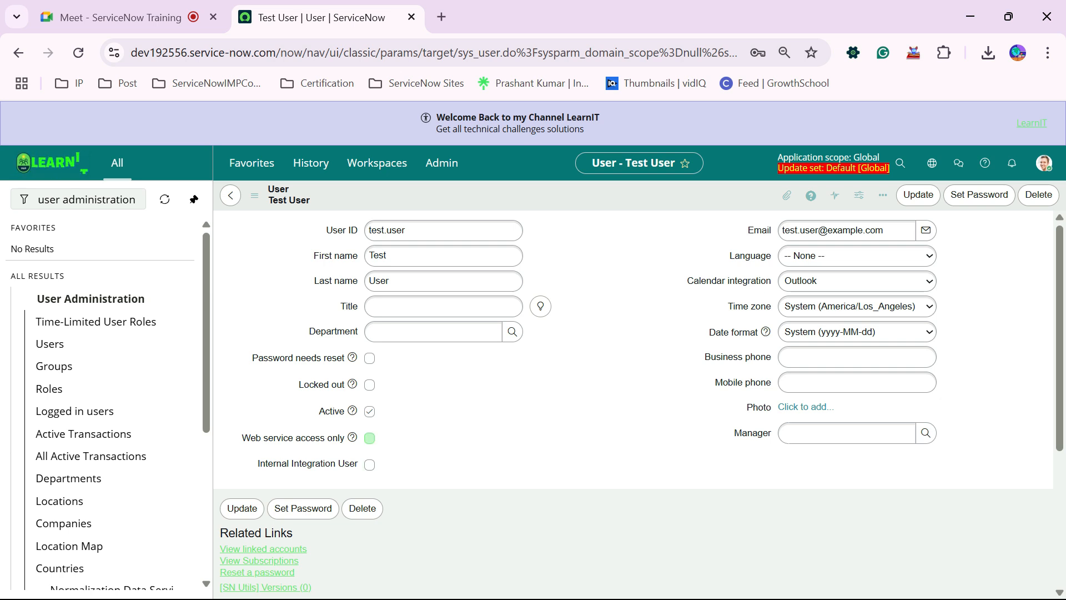
click(370, 438)
key(space)
scroll(633, 389, down, 5)
scroll(633, 389, up, 5)
scroll(633, 389, down, 5)
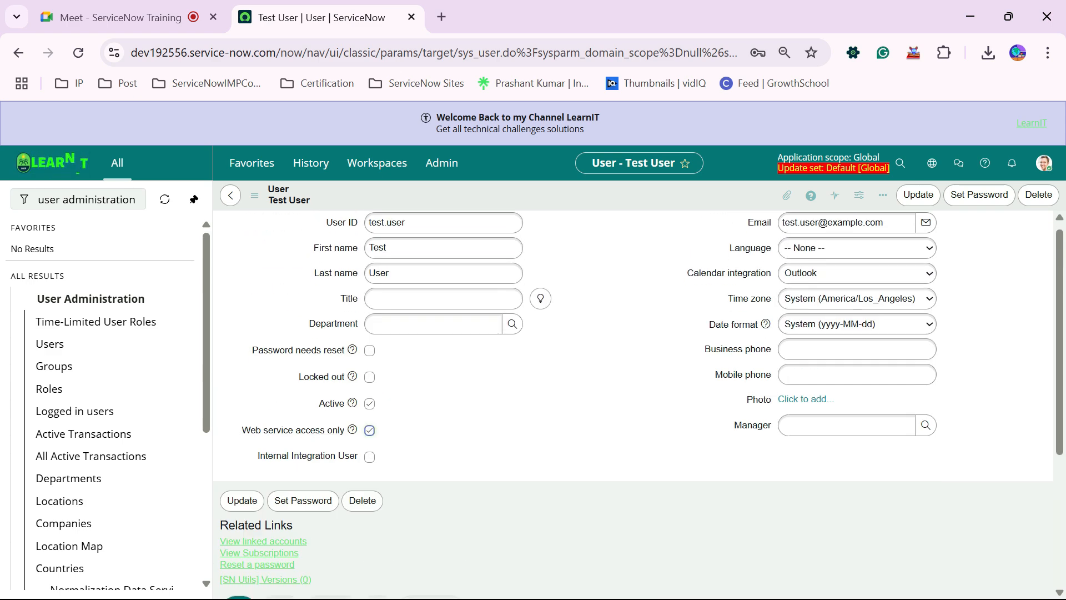
scroll(633, 389, up, 5)
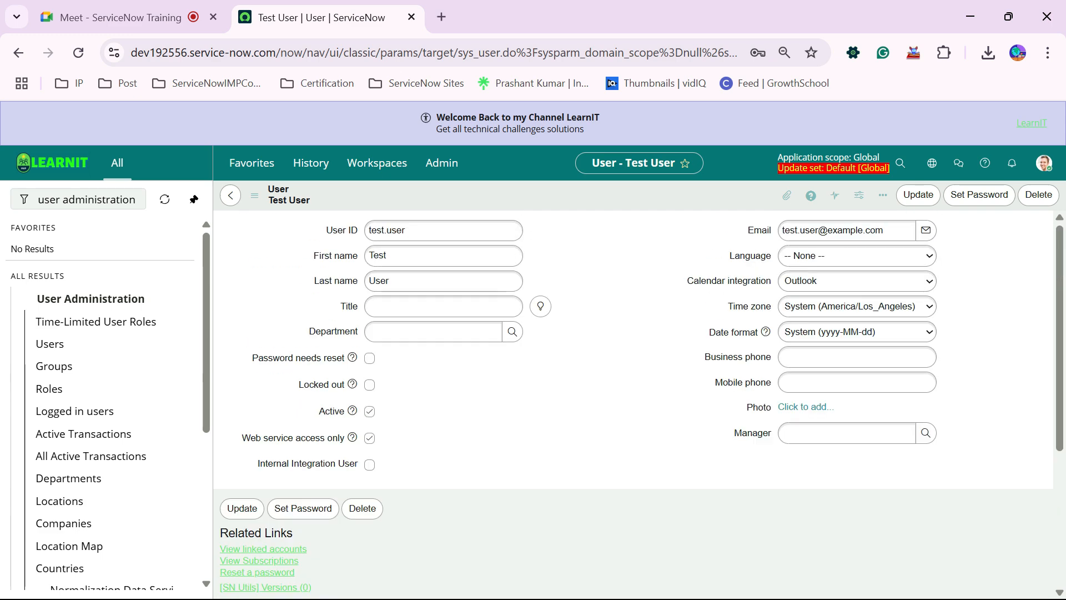
Step: Examine the user's Roles, Groups, Delegates, Skills and Subscriptions related lists
scroll(633, 389, down, 5)
click(281, 387)
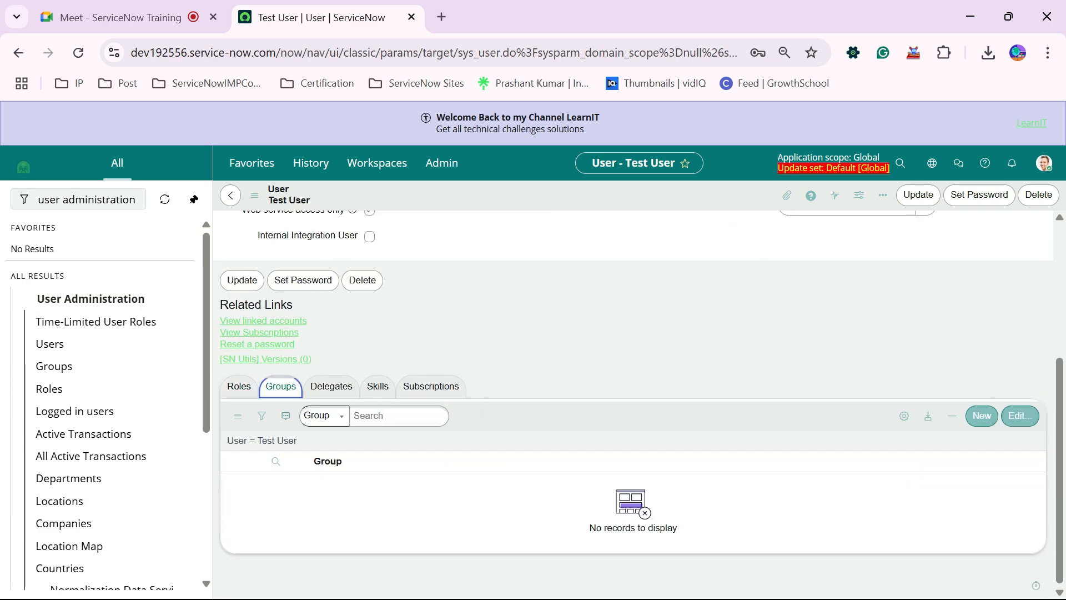
click(331, 386)
click(378, 387)
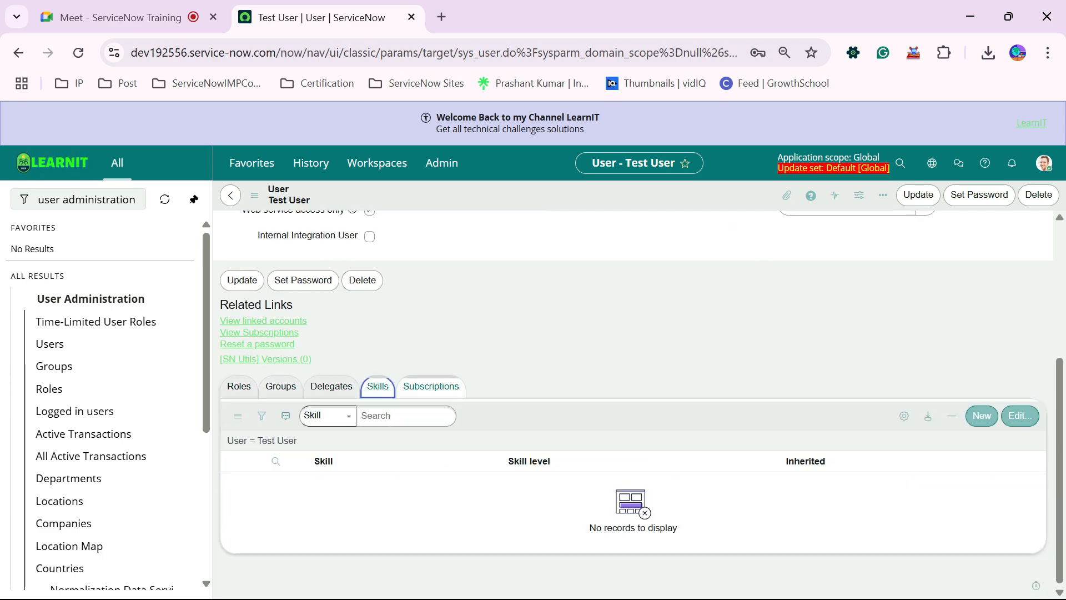
click(431, 387)
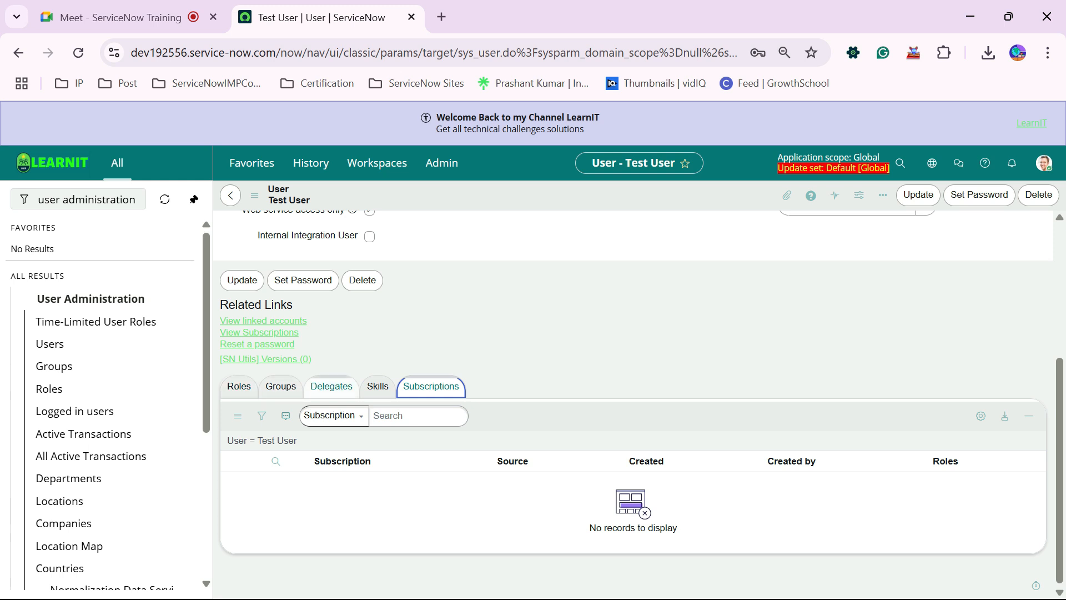
click(239, 386)
click(378, 386)
click(430, 386)
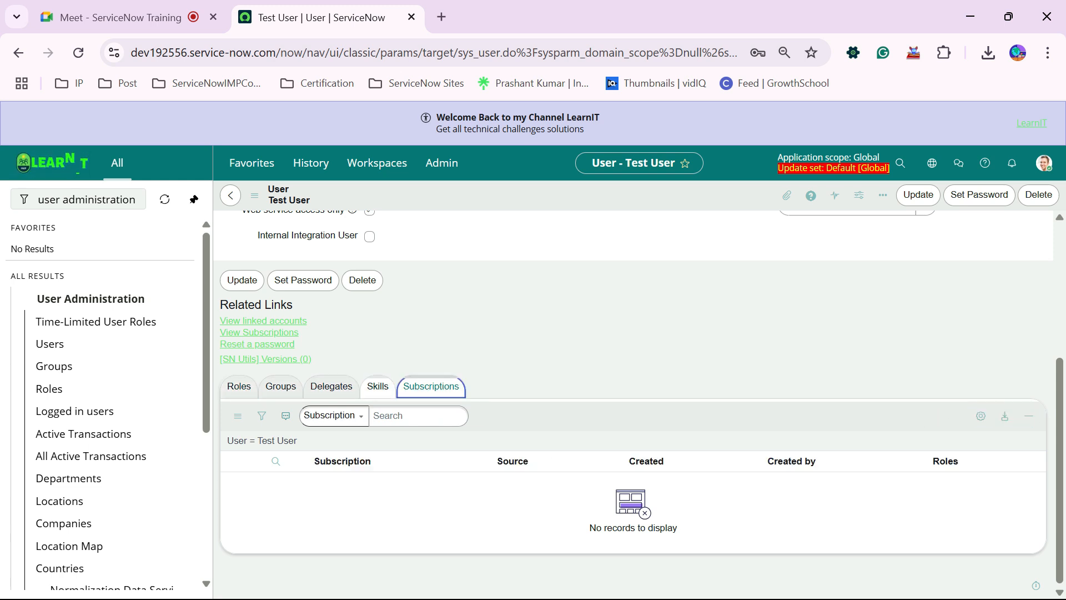
click(378, 386)
click(431, 386)
click(378, 386)
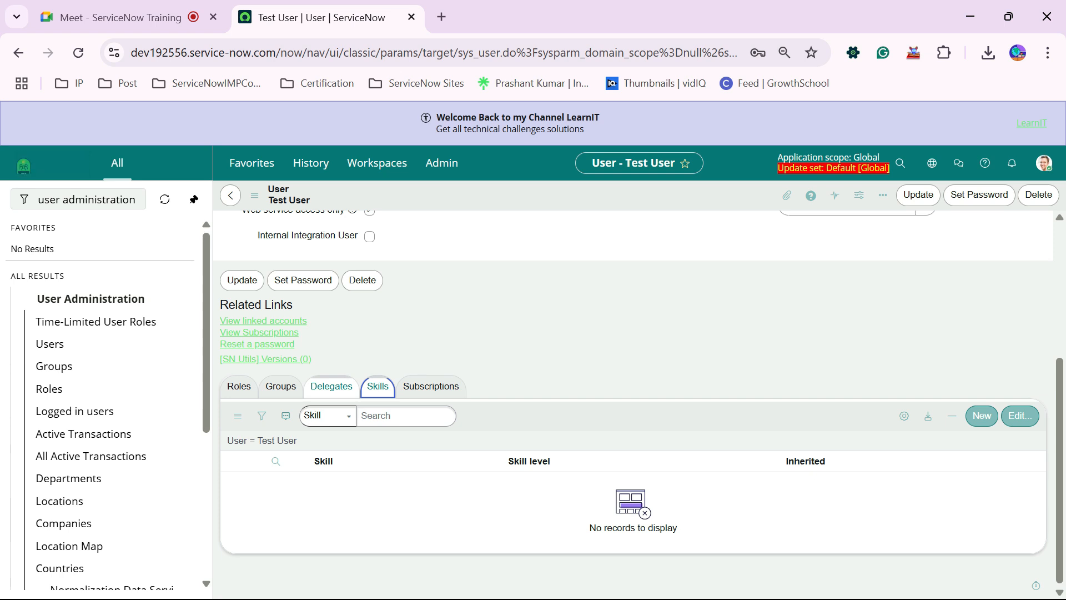
click(331, 387)
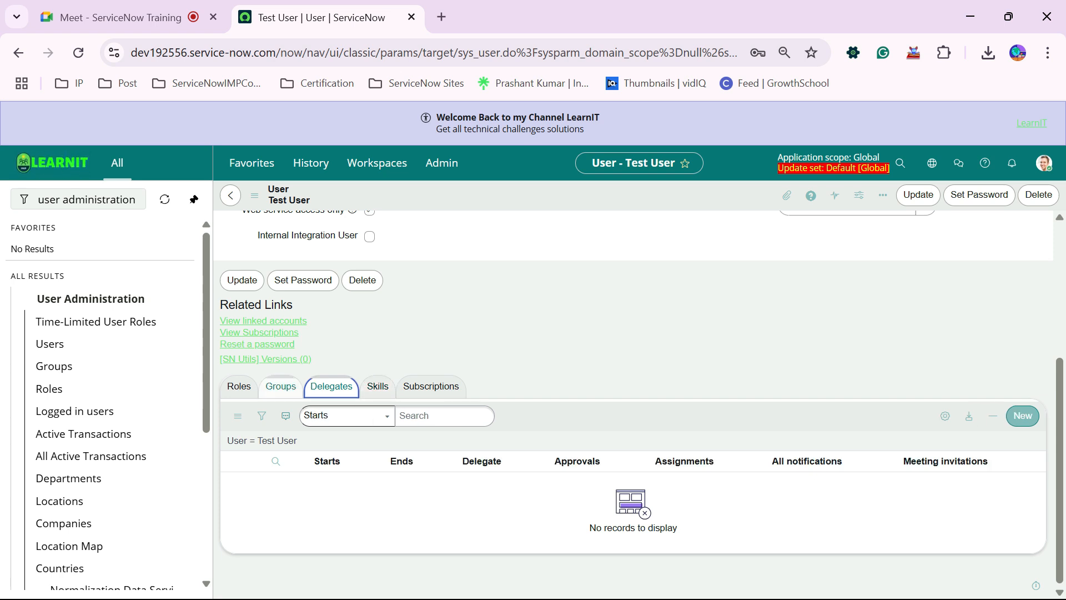
click(281, 386)
click(239, 387)
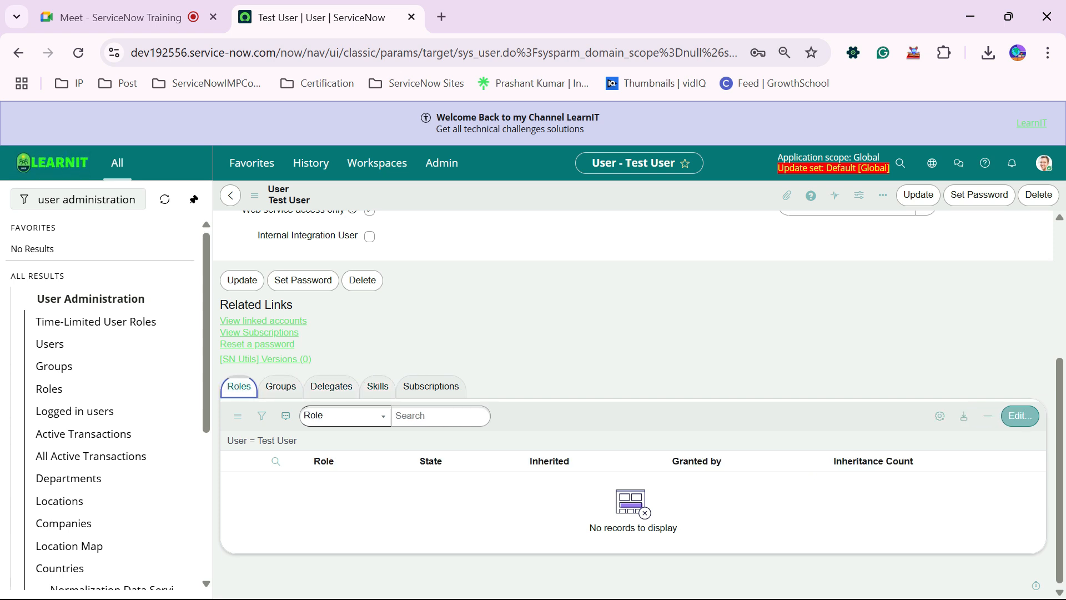
Step: Save the test user record and stay on its form
scroll(633, 388, up, 2)
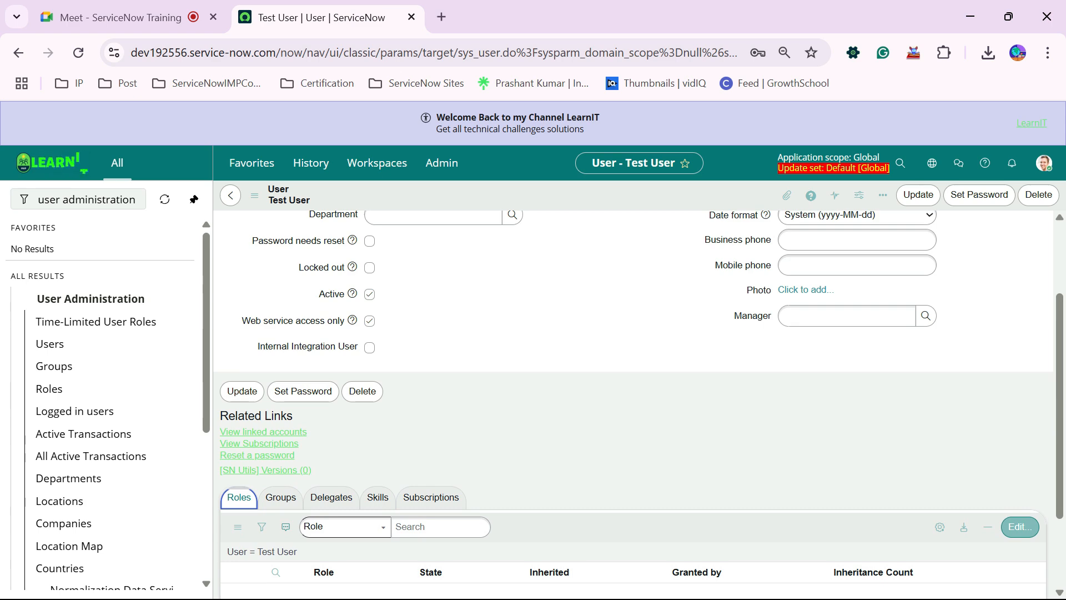
scroll(633, 389, up, 2)
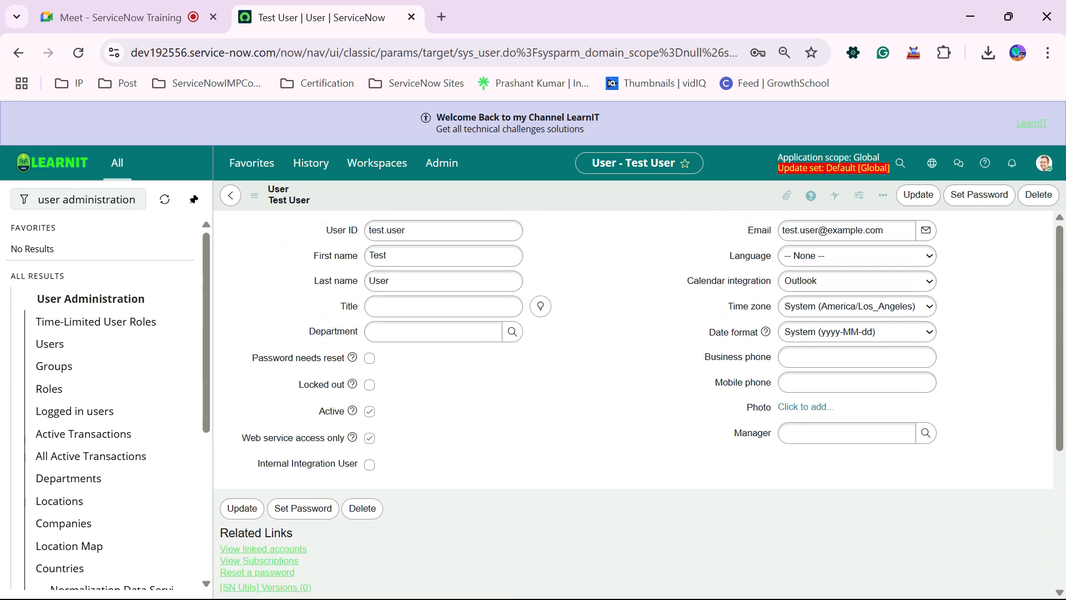
scroll(633, 388, down, 2)
scroll(633, 389, up, 2)
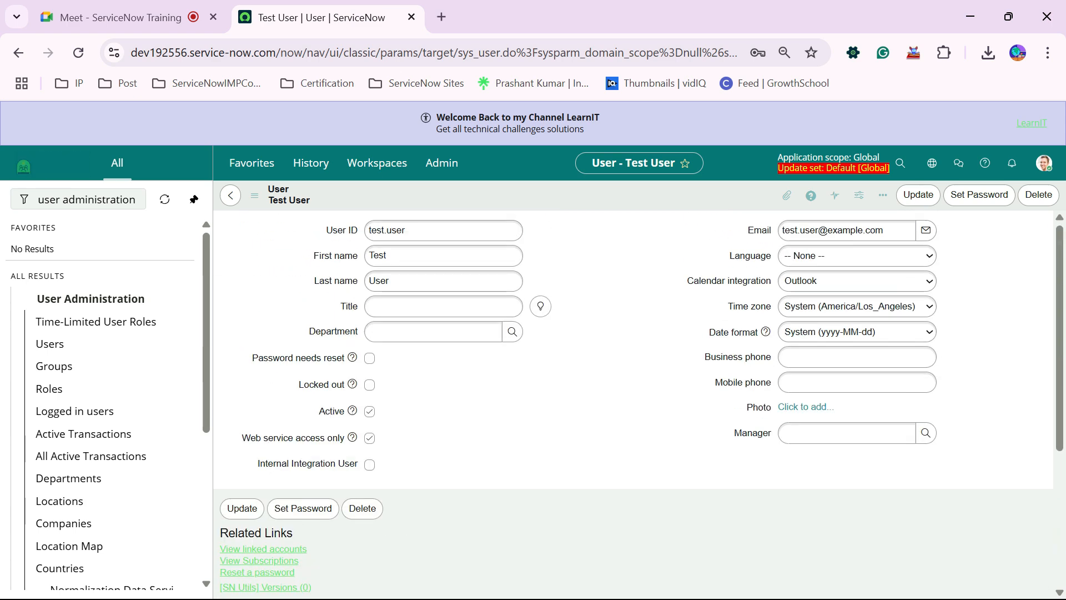
right_click(541, 195)
click(565, 204)
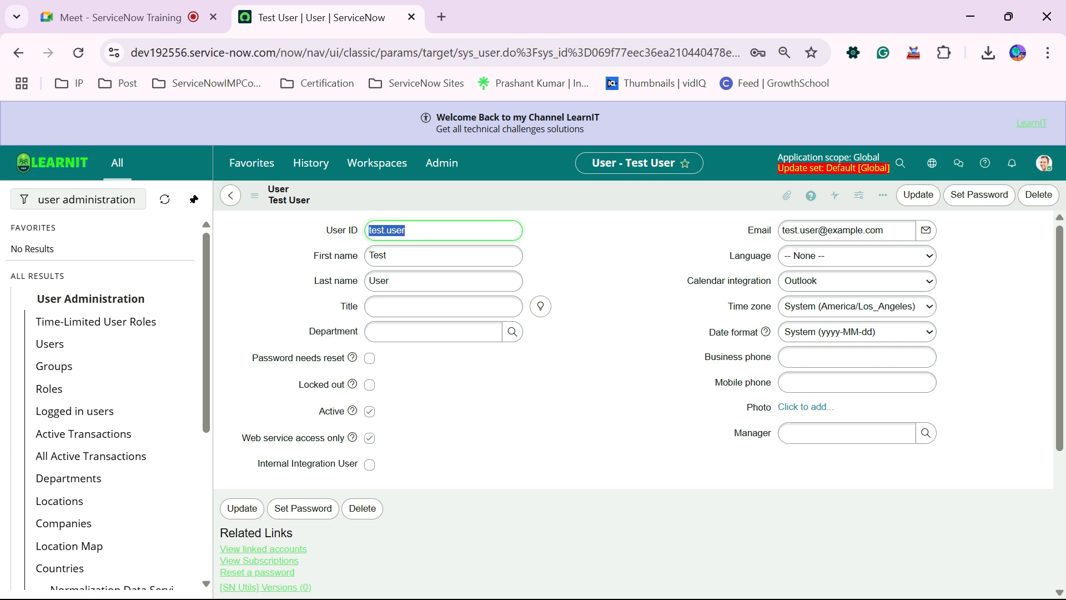
Step: Examine the user's Manager field and the Roles and Groups related lists
click(847, 432)
click(925, 433)
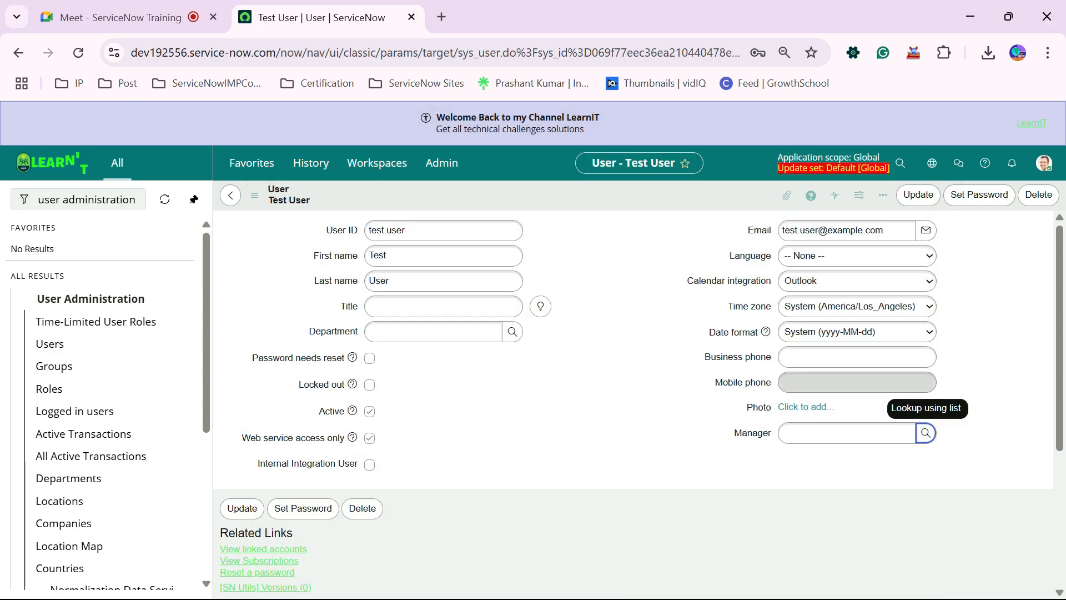
scroll(633, 400, down, 4)
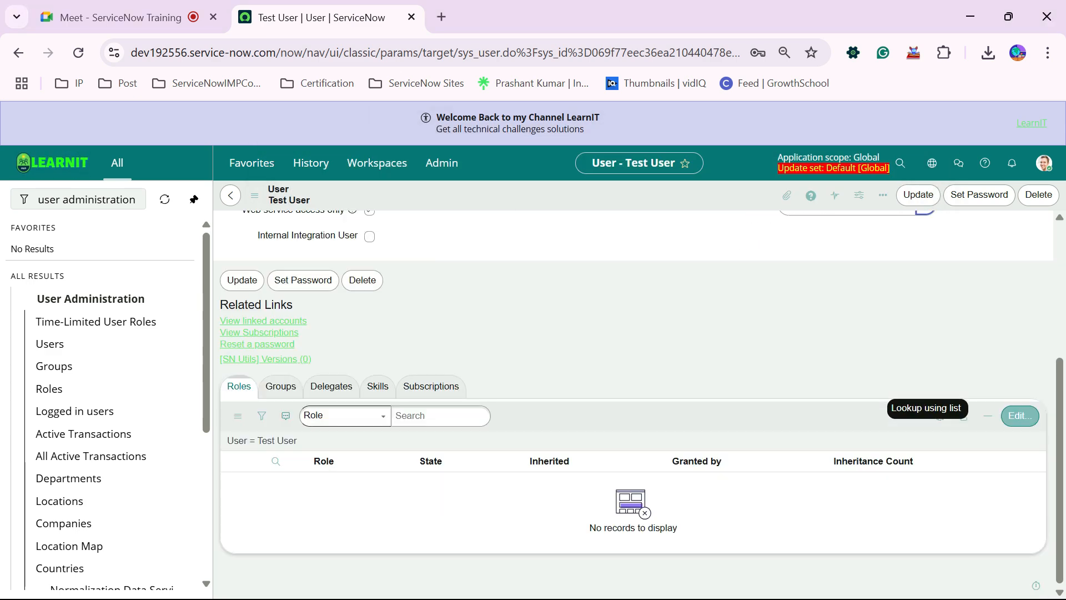
scroll(633, 400, up, 4)
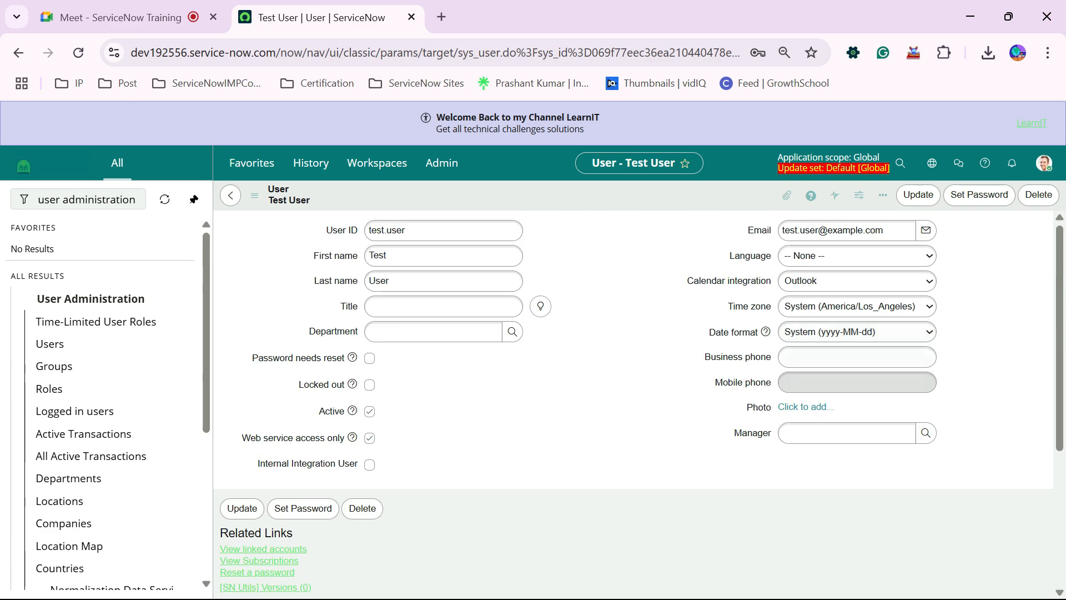
scroll(633, 400, down, 4)
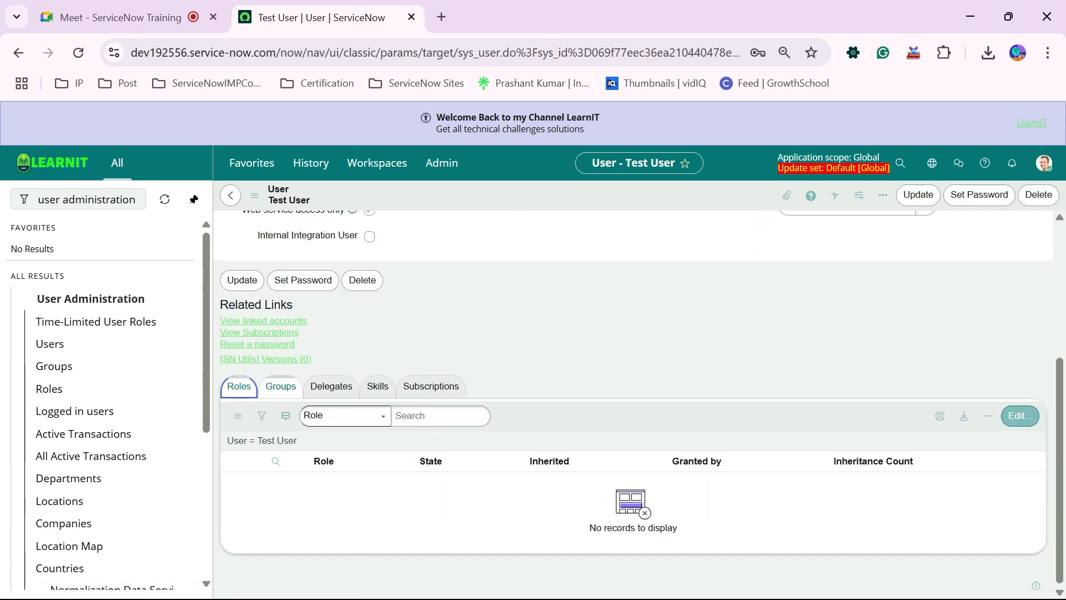
click(281, 386)
click(238, 385)
scroll(239, 386, up, 4)
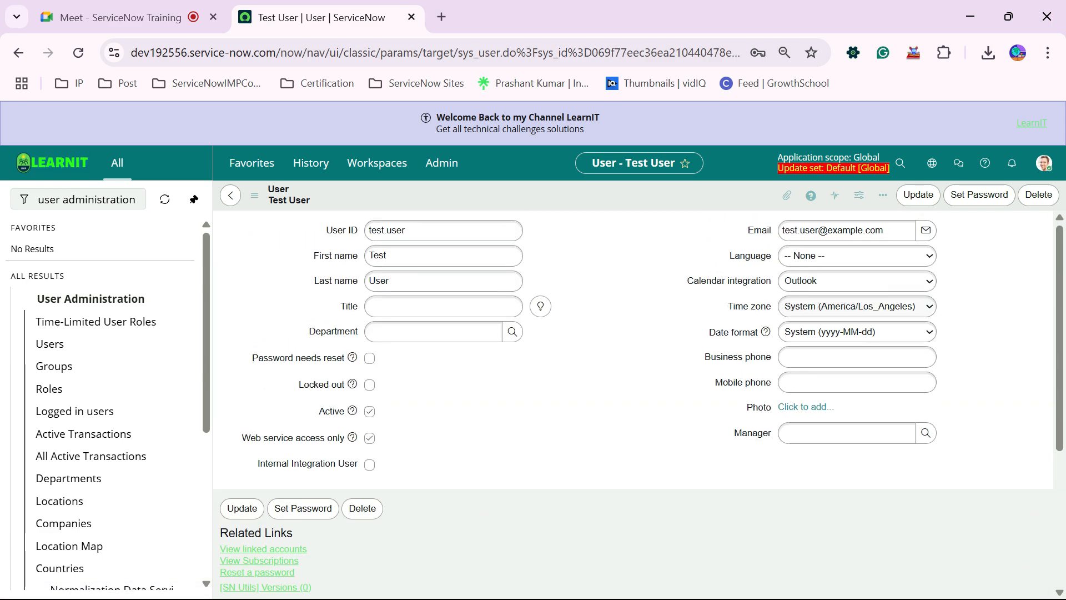
Step: Open the Groups list from User Administration in a new browser tab and look through the groups
drag(134, 200, 34, 199)
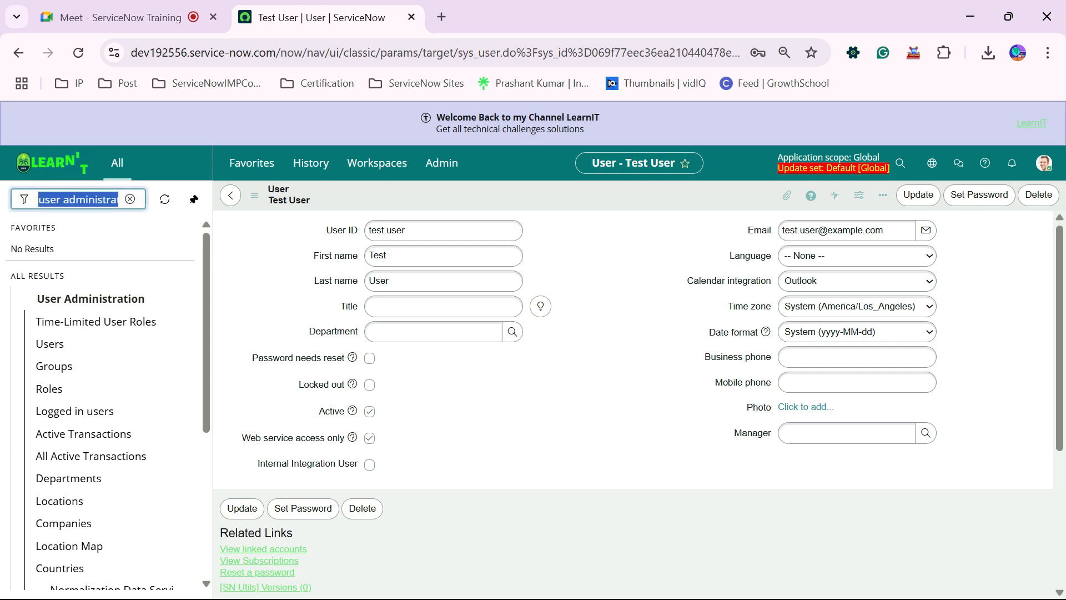
click(53, 366)
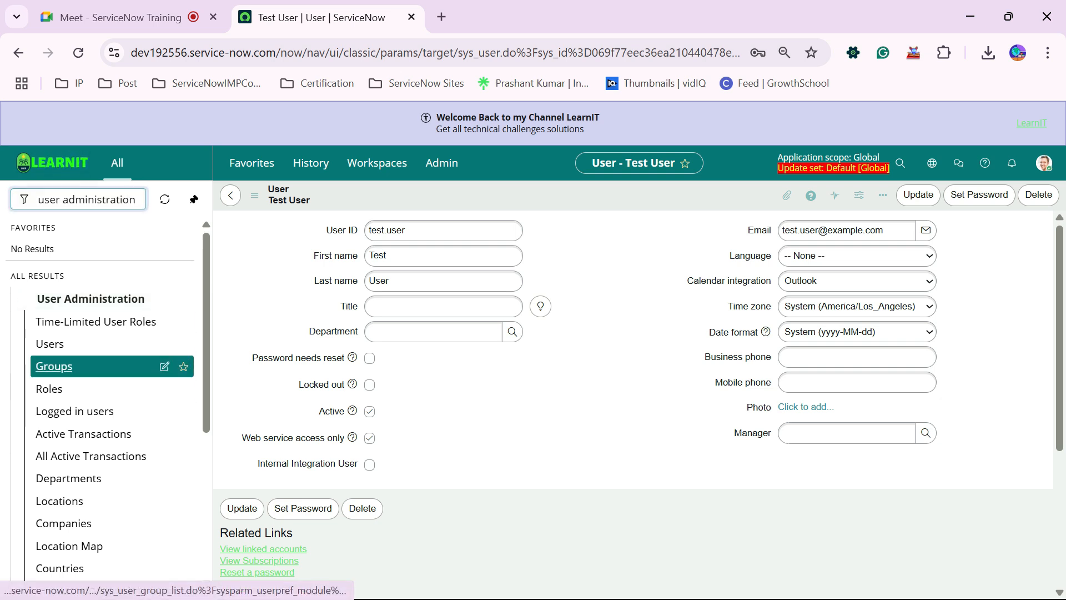
click(54, 365)
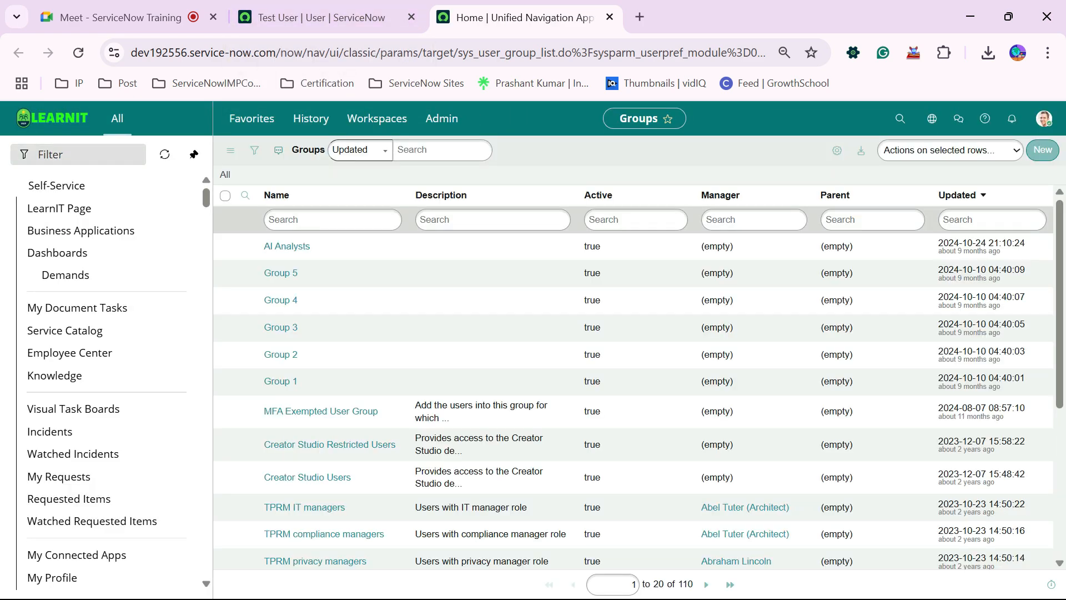
scroll(494, 333, down, 5)
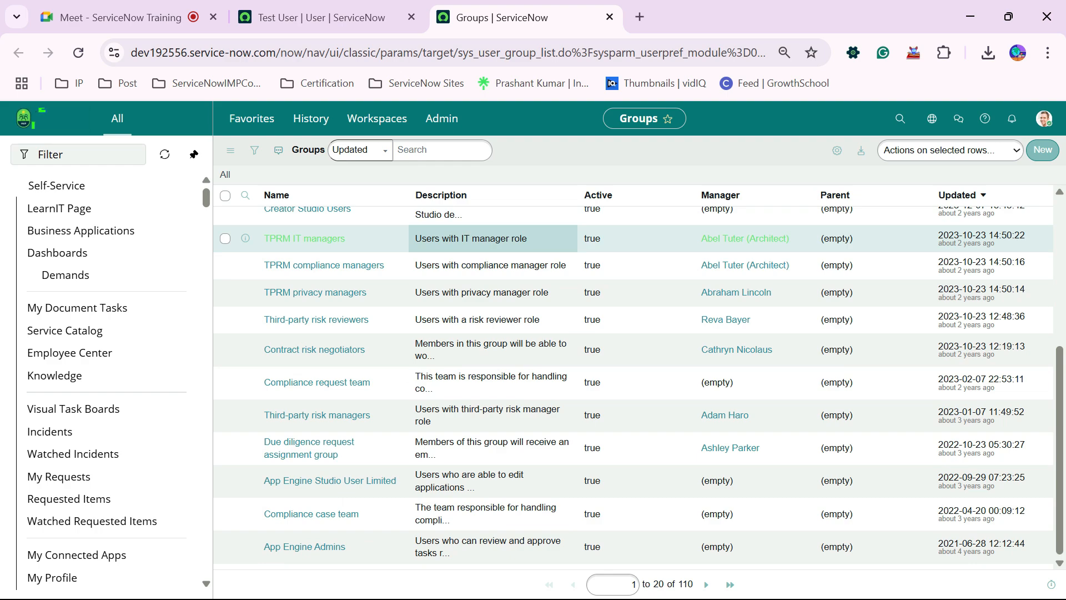
scroll(493, 361, up, 5)
scroll(493, 361, down, 5)
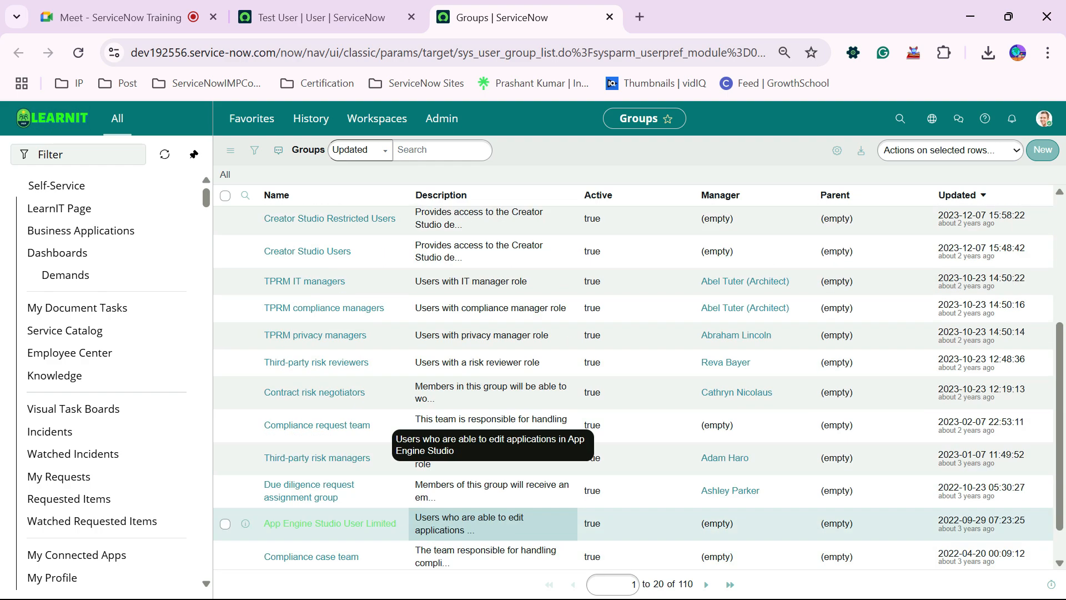
scroll(493, 480, up, 5)
scroll(493, 481, down, 5)
scroll(493, 480, up, 5)
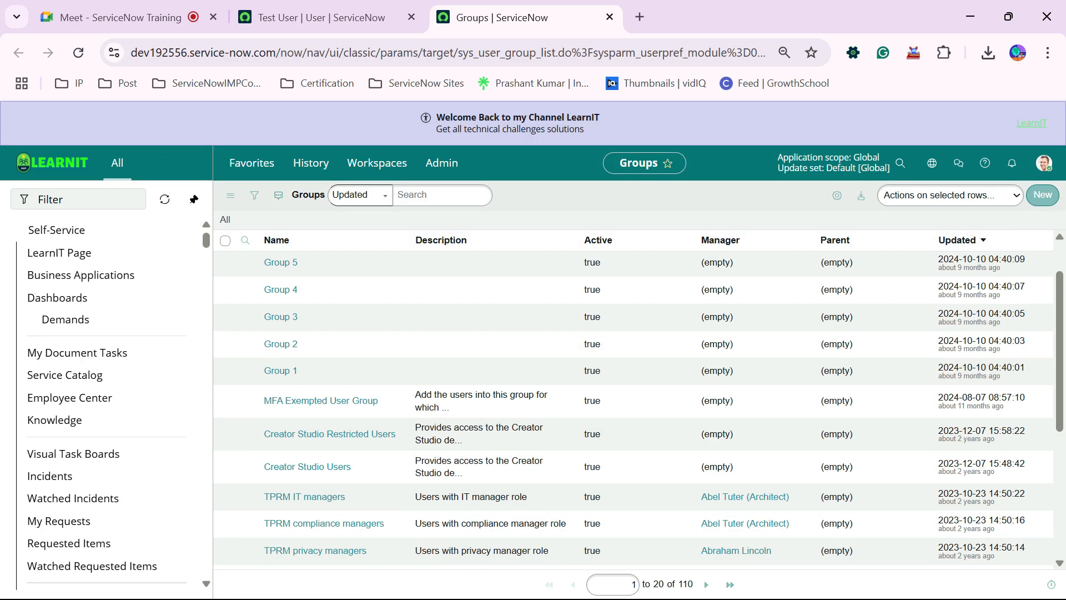
Step: Start a new group record and name it Test Group
scroll(493, 480, down, 6)
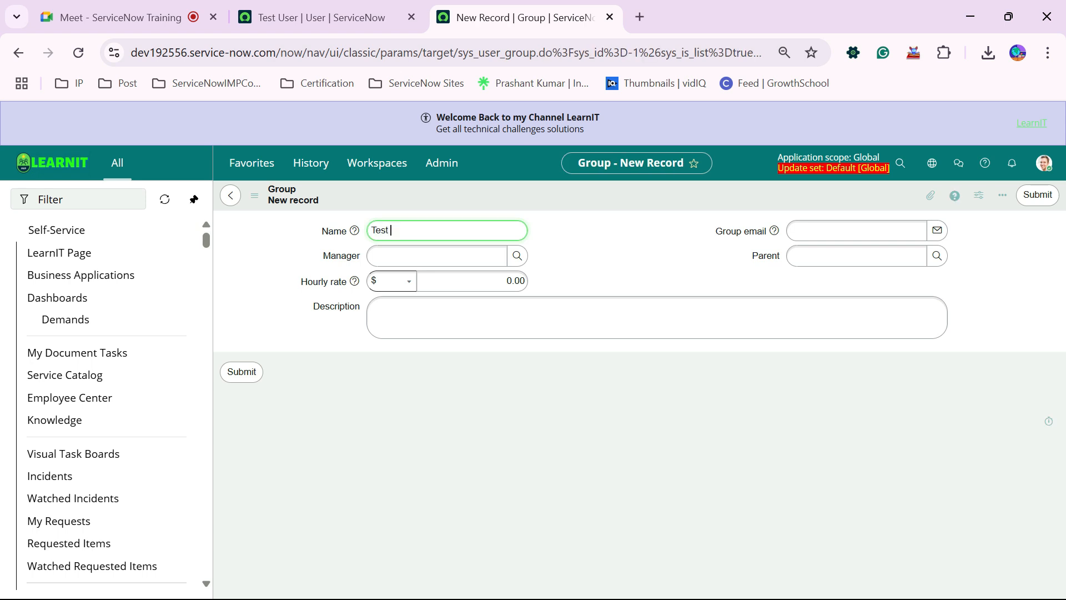
text(Group)
click(422, 256)
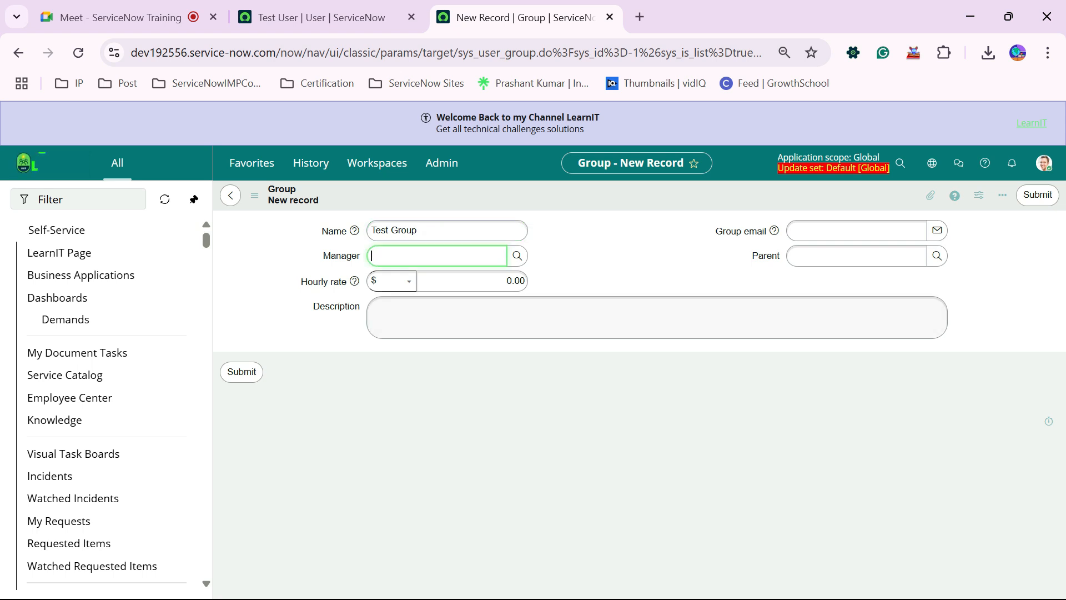
right_click(581, 192)
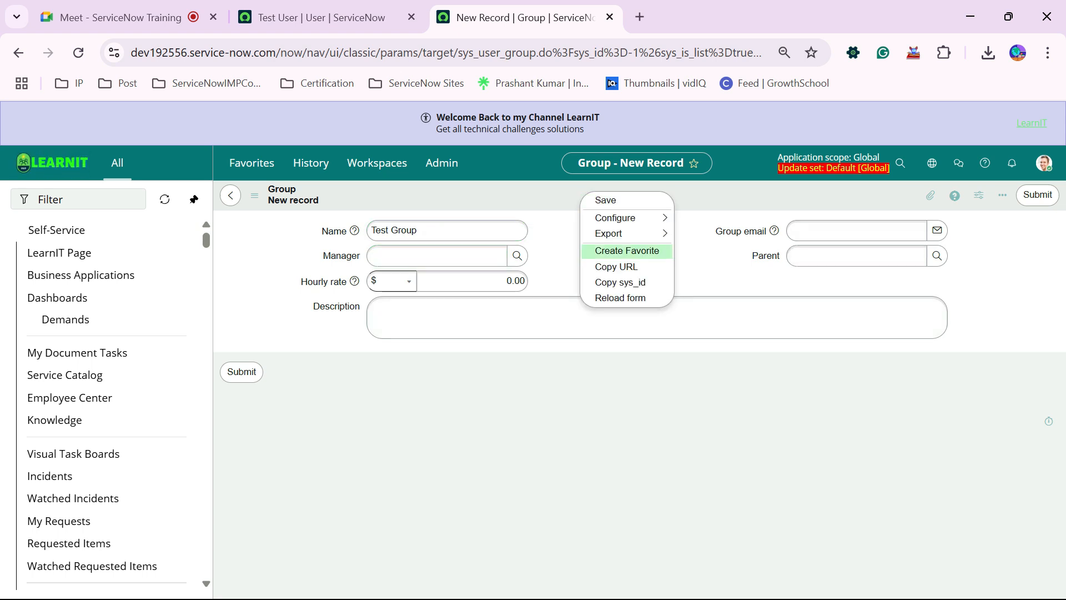
Step: Fill in the group's email address
click(856, 230)
text(test)
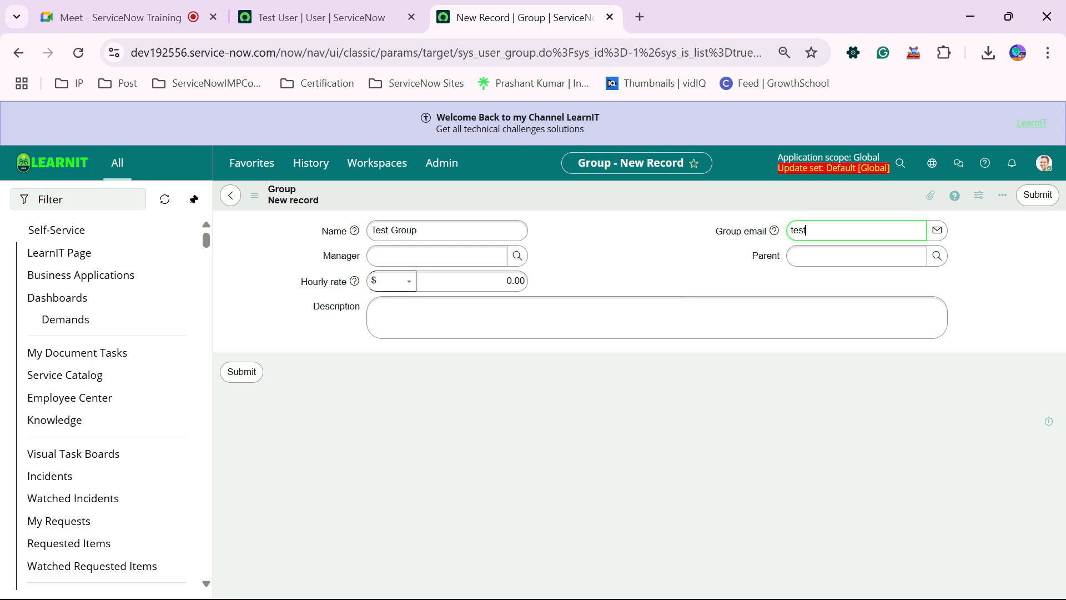
text(@h=)
text(.com)
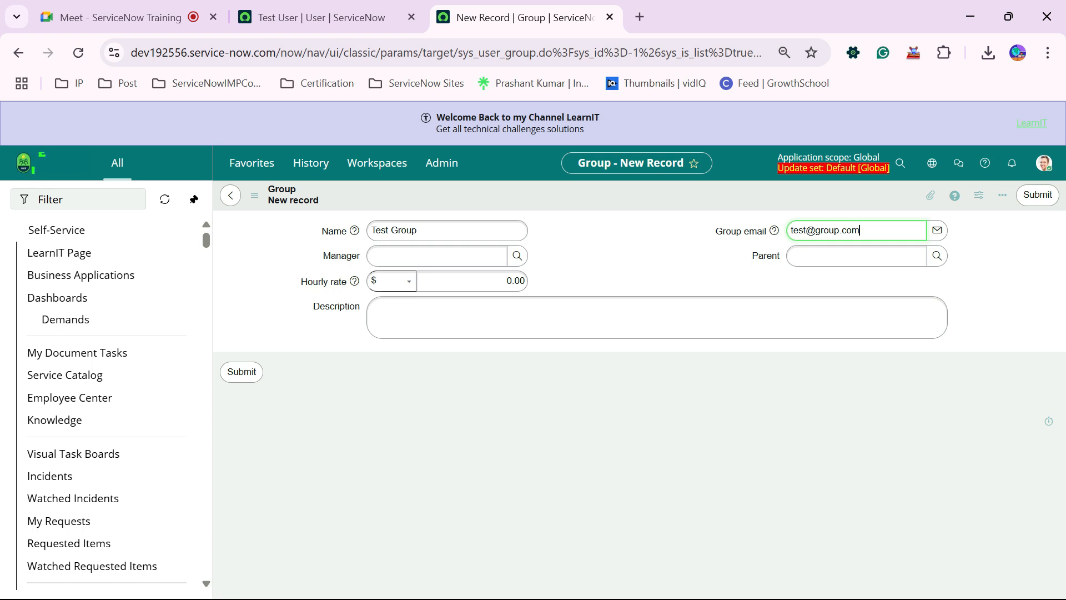
Step: Save the new Test Group record with the Manager and Parent fields left empty, staying on the form
click(437, 256)
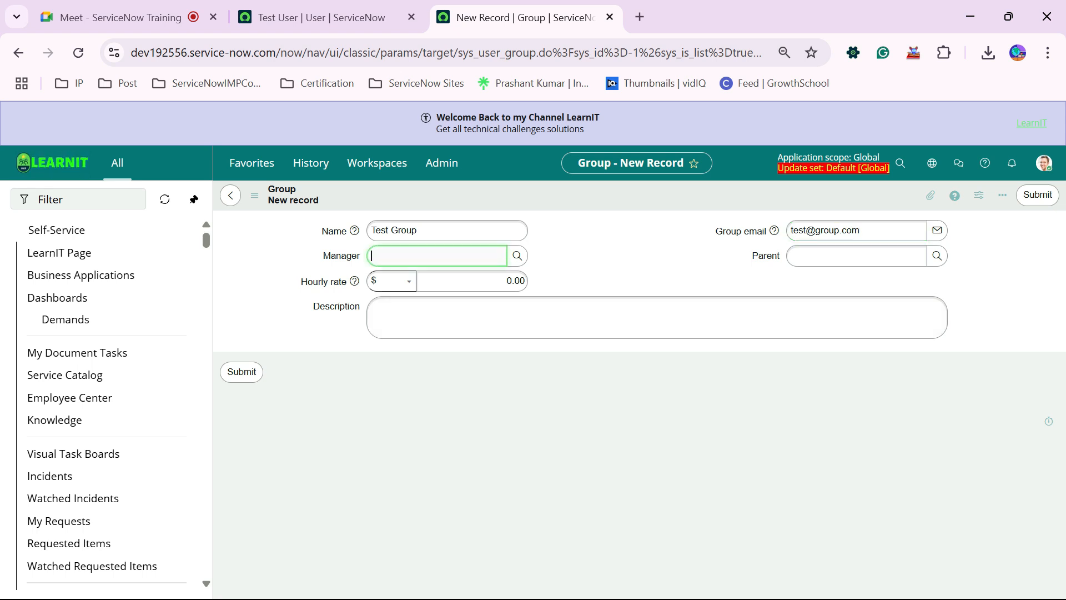
click(856, 256)
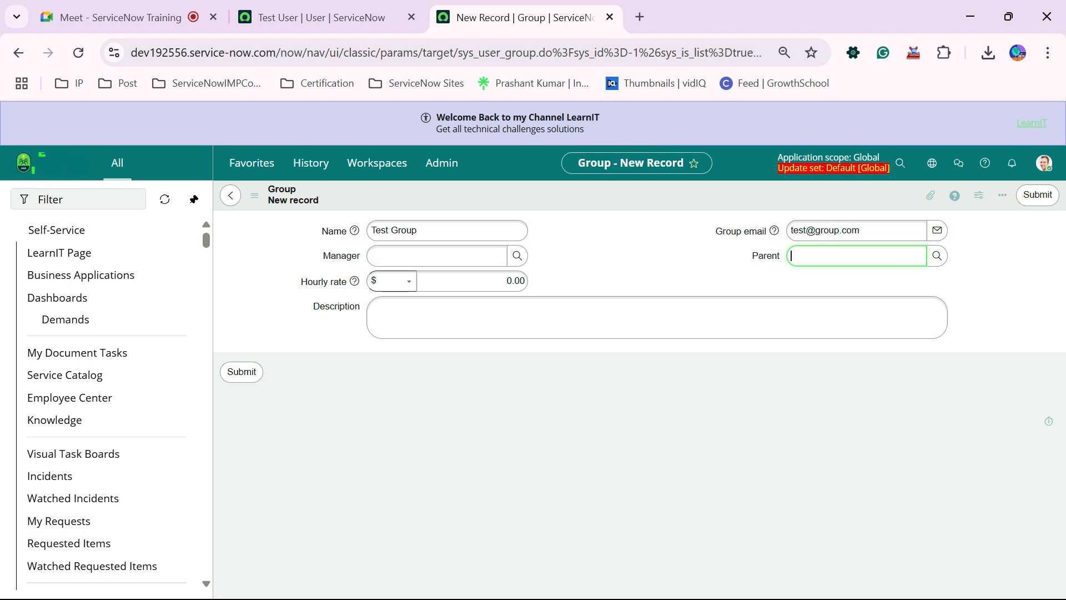
click(437, 256)
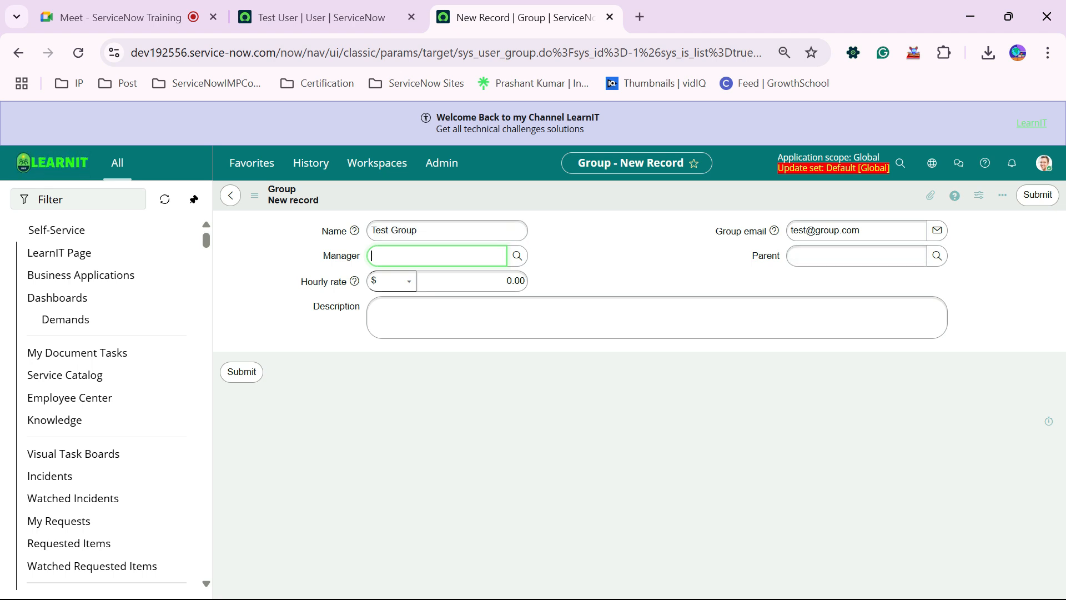
right_click(573, 201)
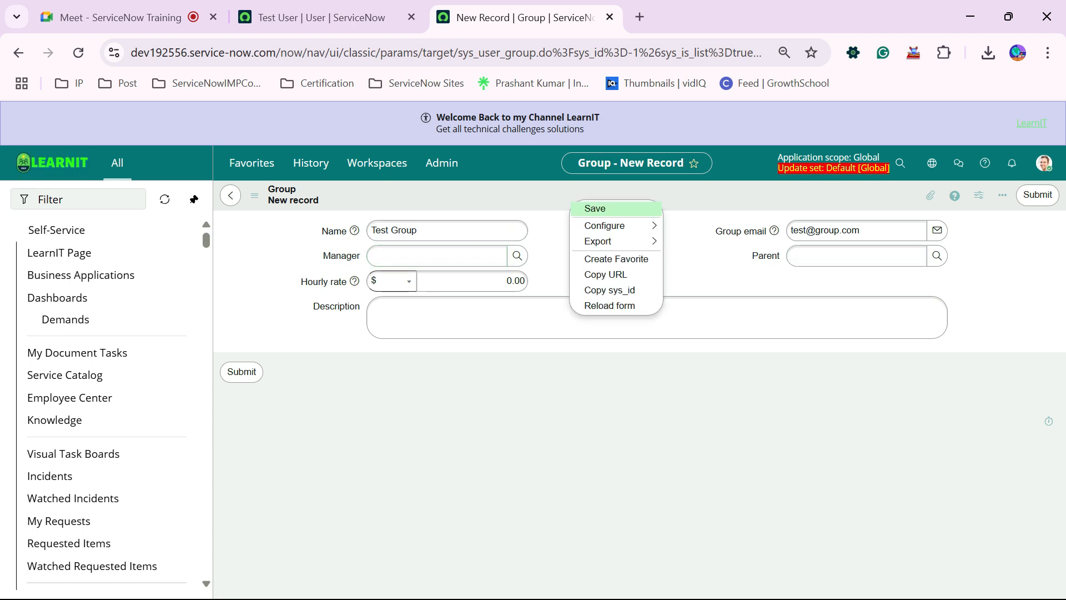
click(594, 208)
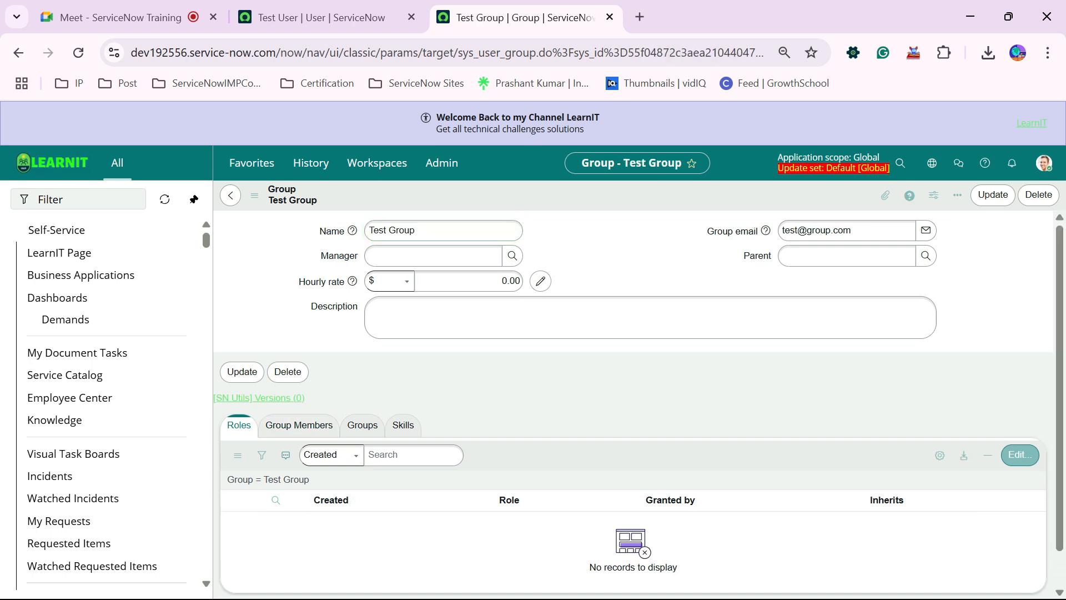
Step: Look through Test Group's Roles, Group Members, Groups and Skills related lists
click(239, 425)
click(299, 426)
click(362, 426)
click(403, 426)
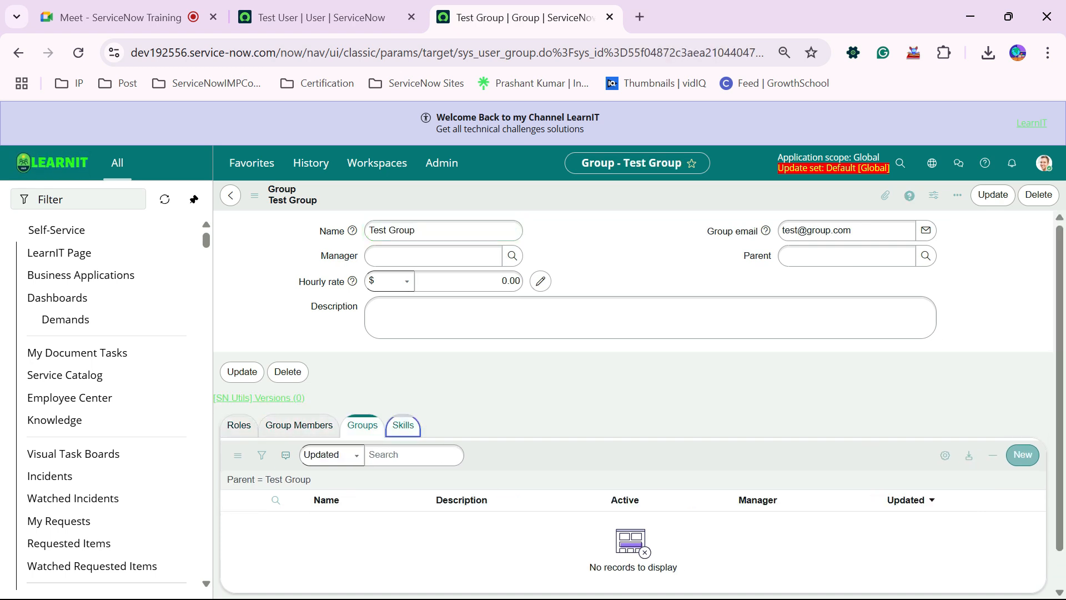
click(239, 426)
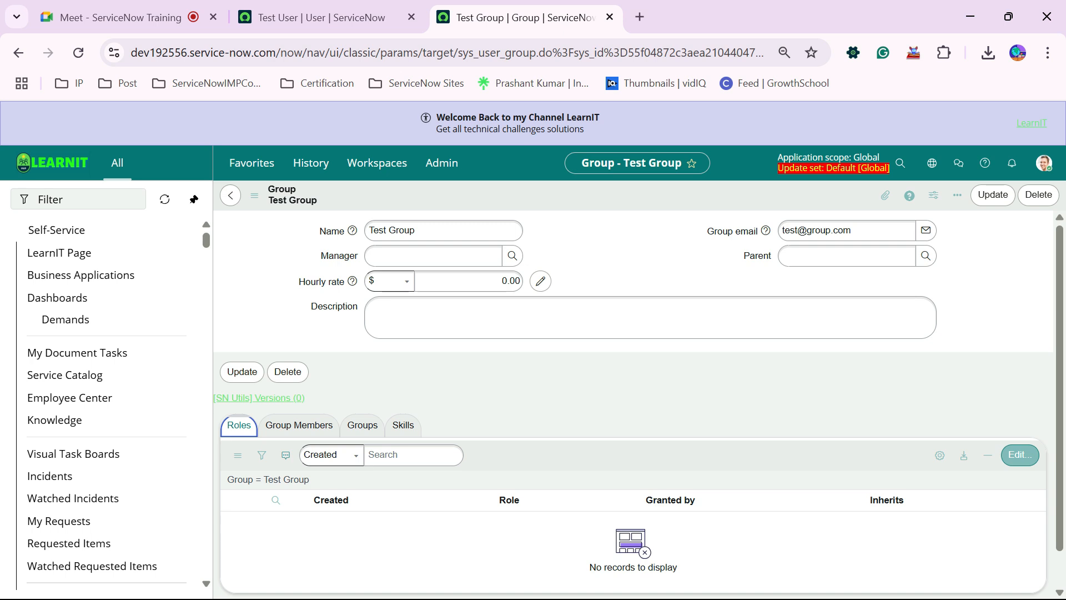
click(298, 425)
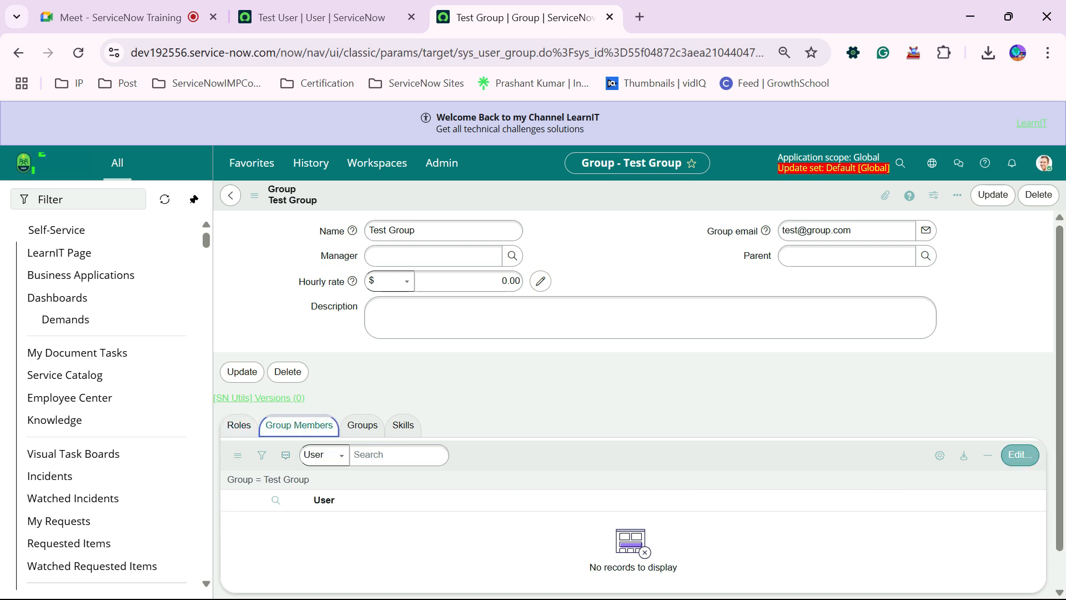
click(239, 425)
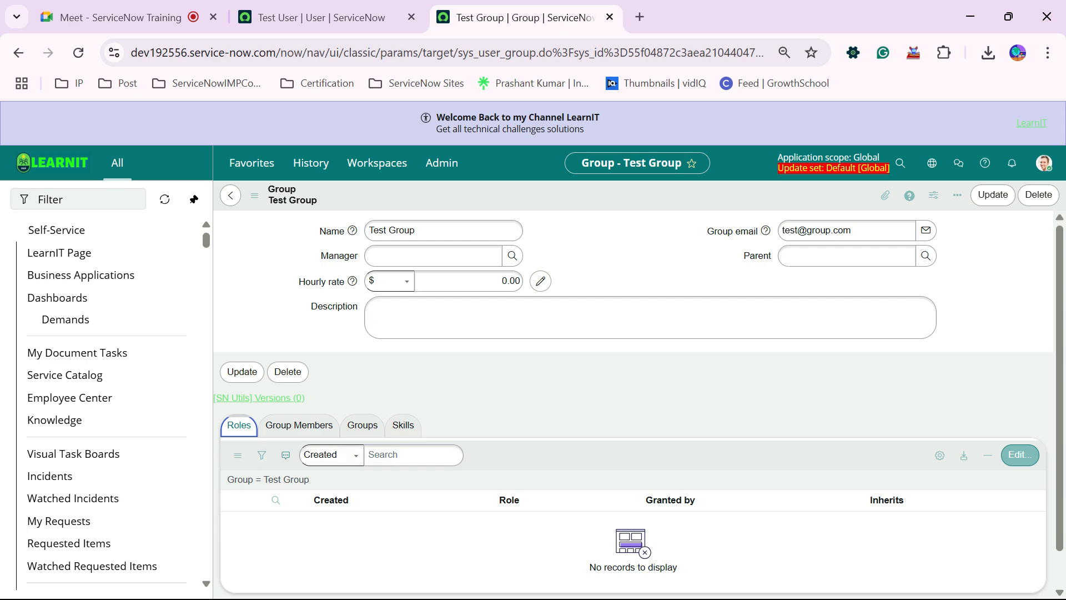
Step: Review the Test User record and its related lists for comparison with Test Group
click(325, 17)
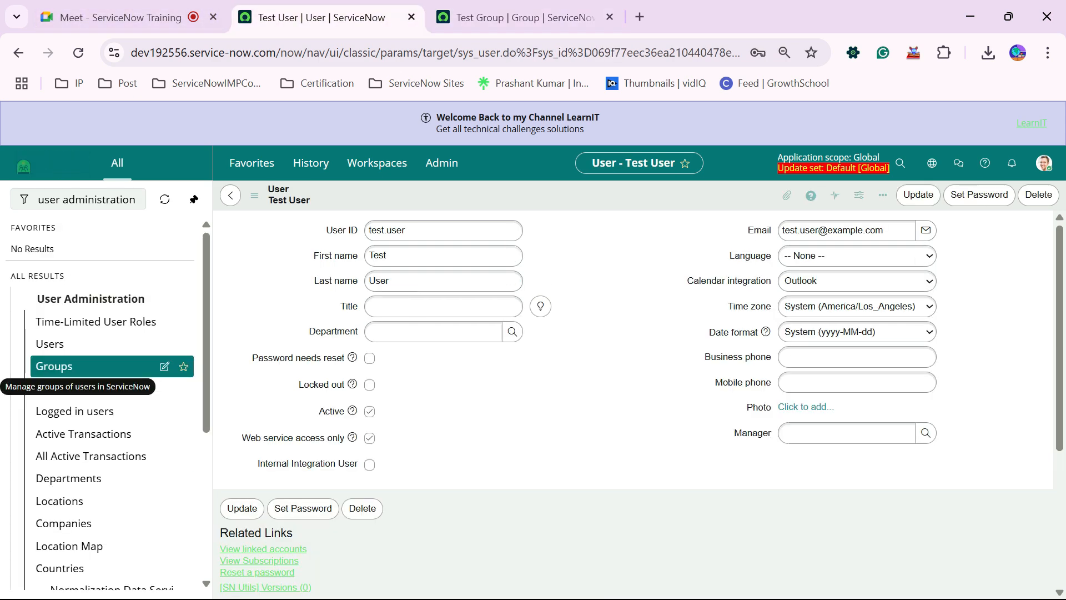
scroll(633, 404, down, 1)
scroll(633, 404, down, 3)
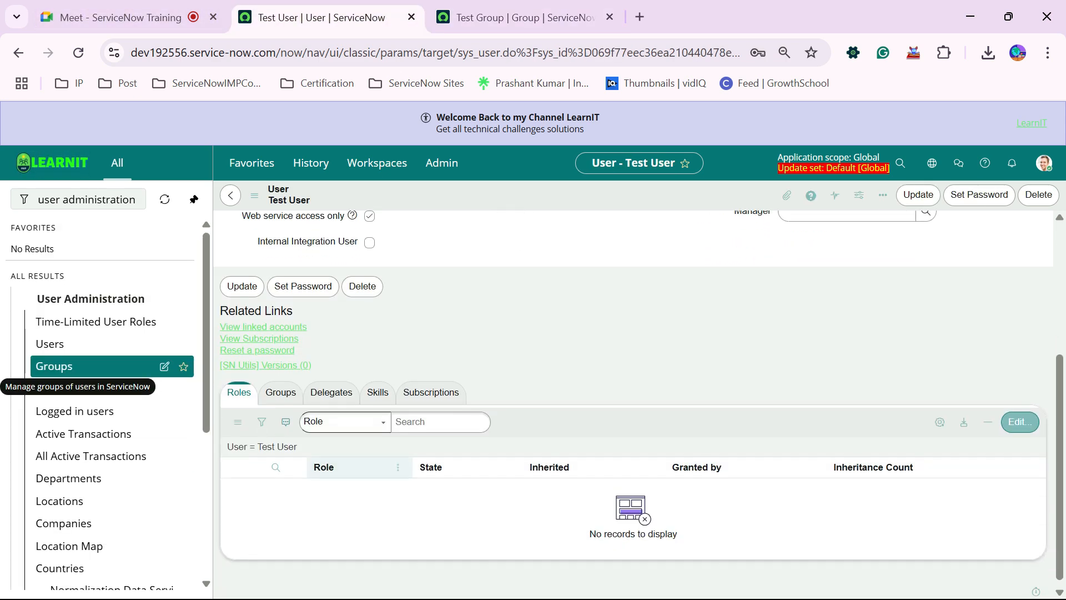
scroll(633, 404, up, 4)
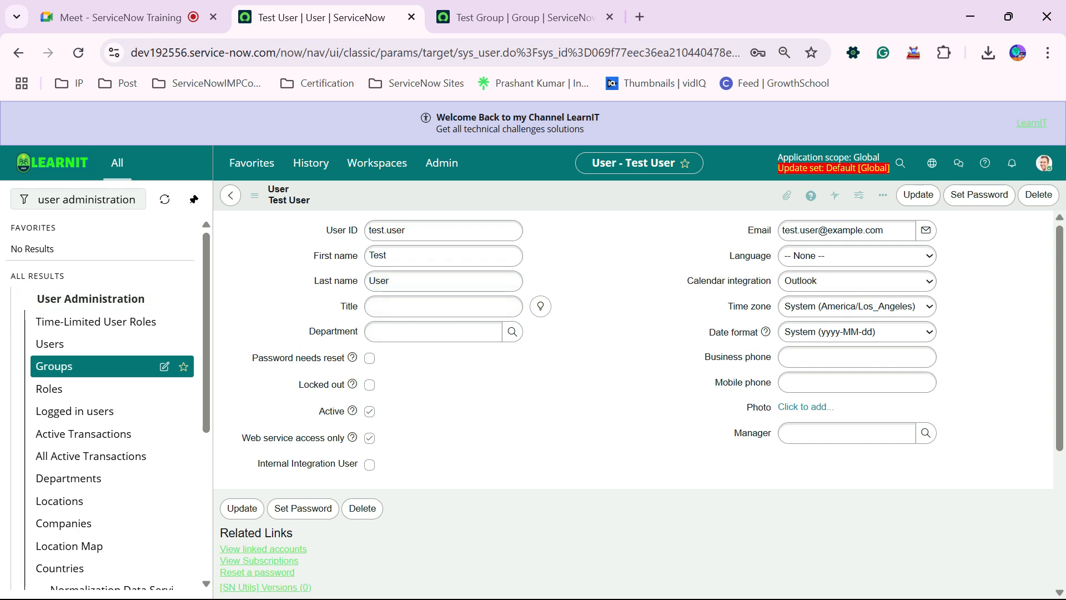
key(ctrl+Tab)
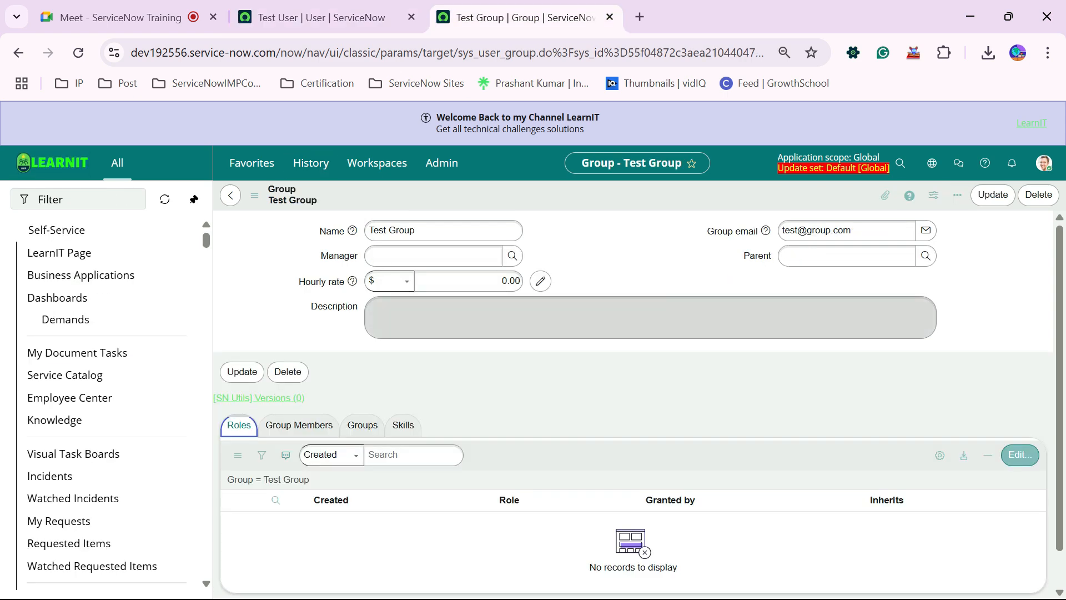
key(ctrl+shift+Tab)
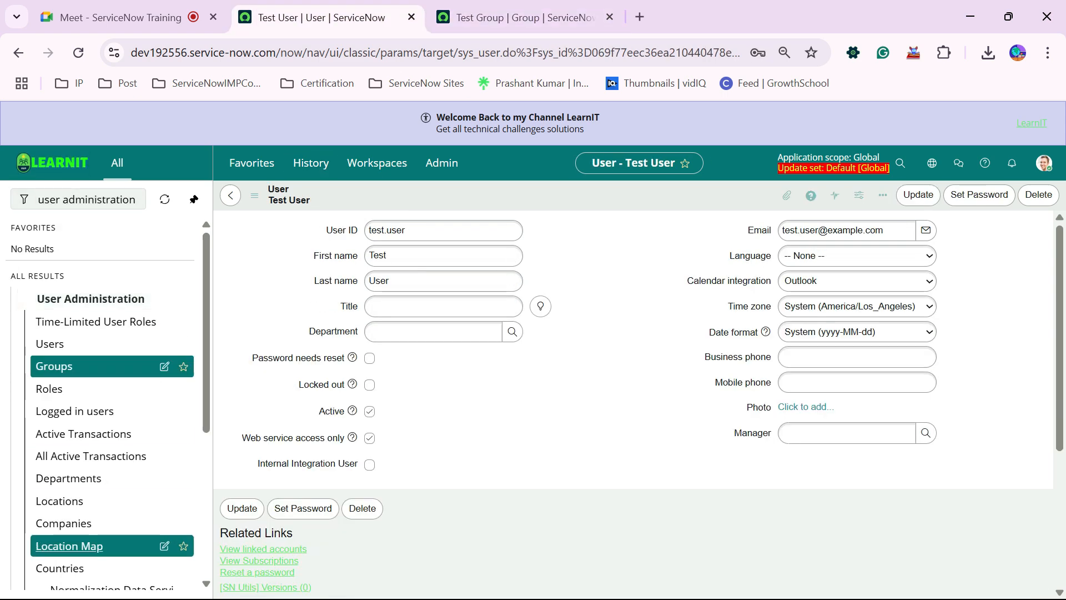
Step: Open the Roles list from User Administration in a new browser tab and create a role named test_role
ctrl+click(49, 389)
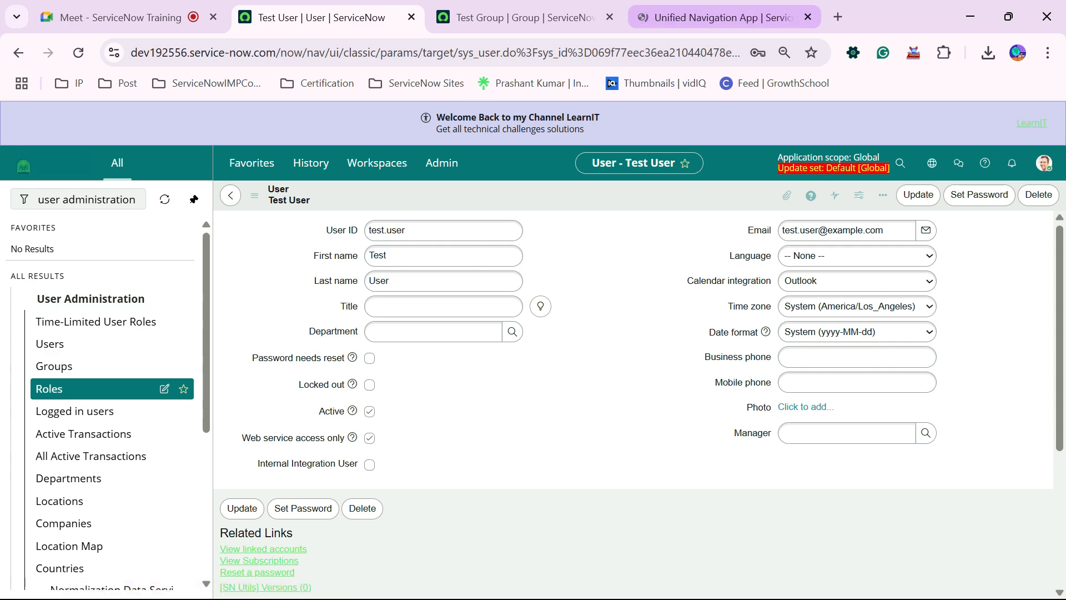
click(724, 17)
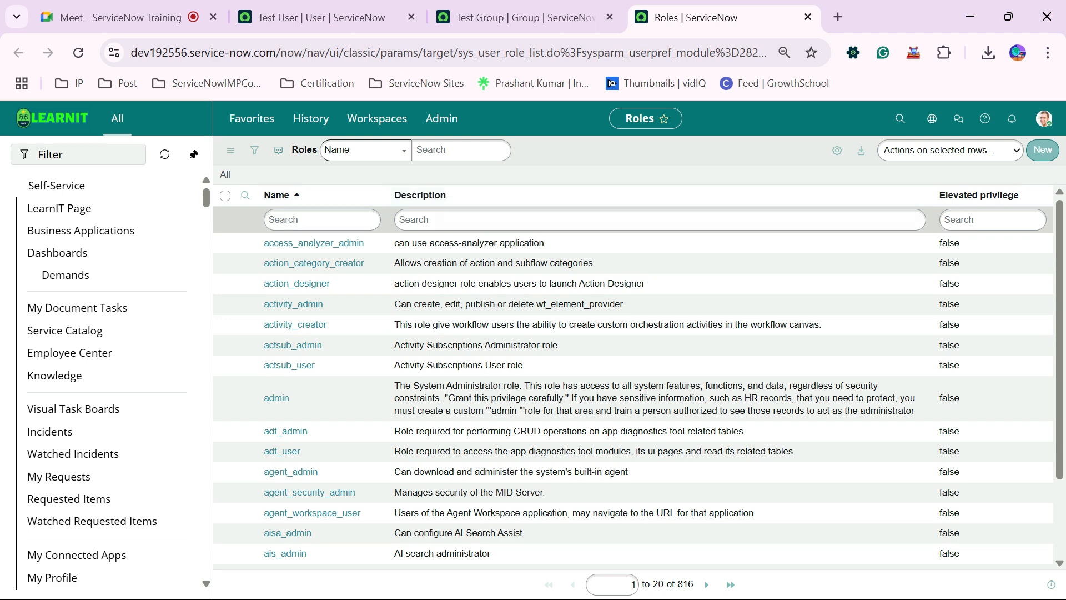
click(1043, 150)
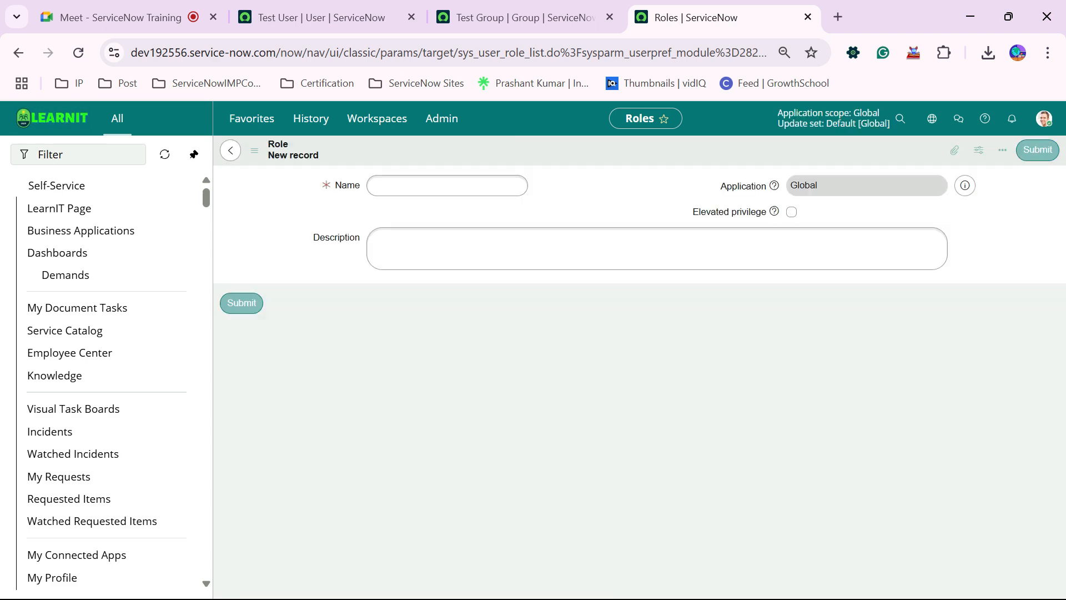
text(tset)
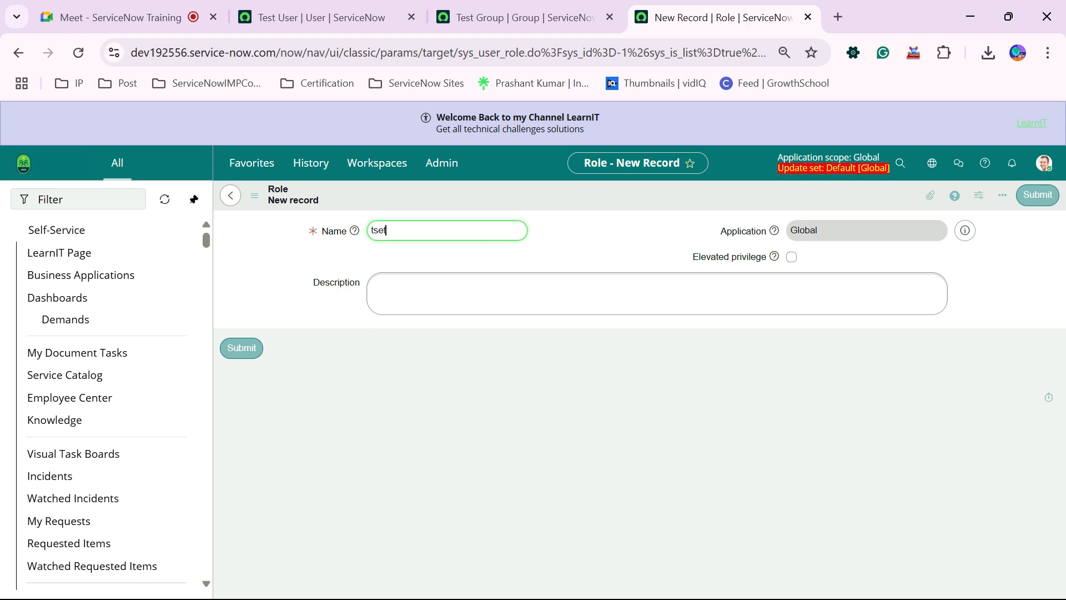
key(BackSpace)
key(BackSpace)
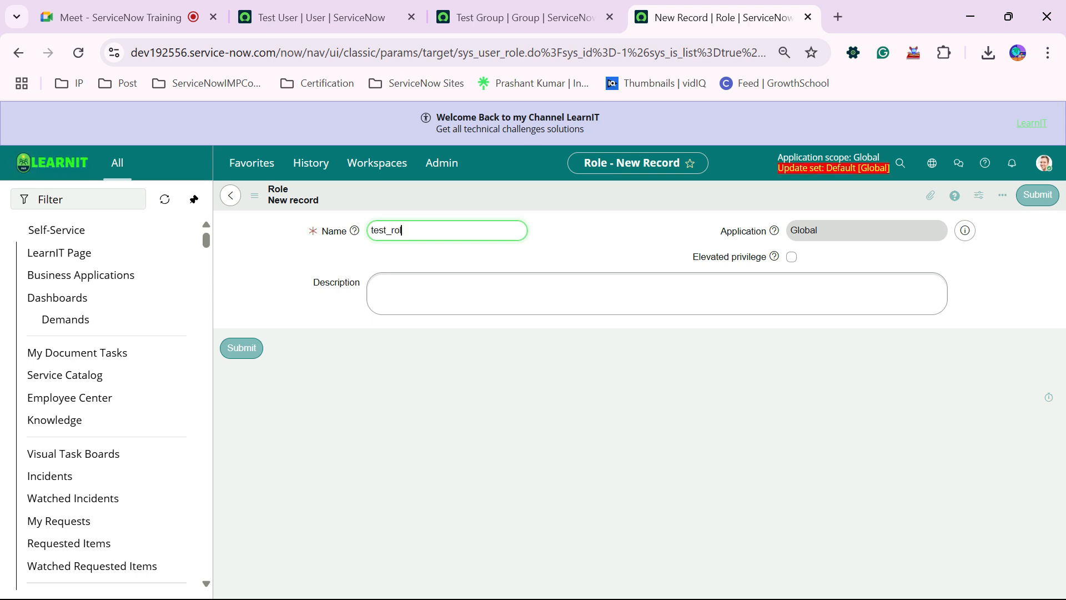
click(242, 348)
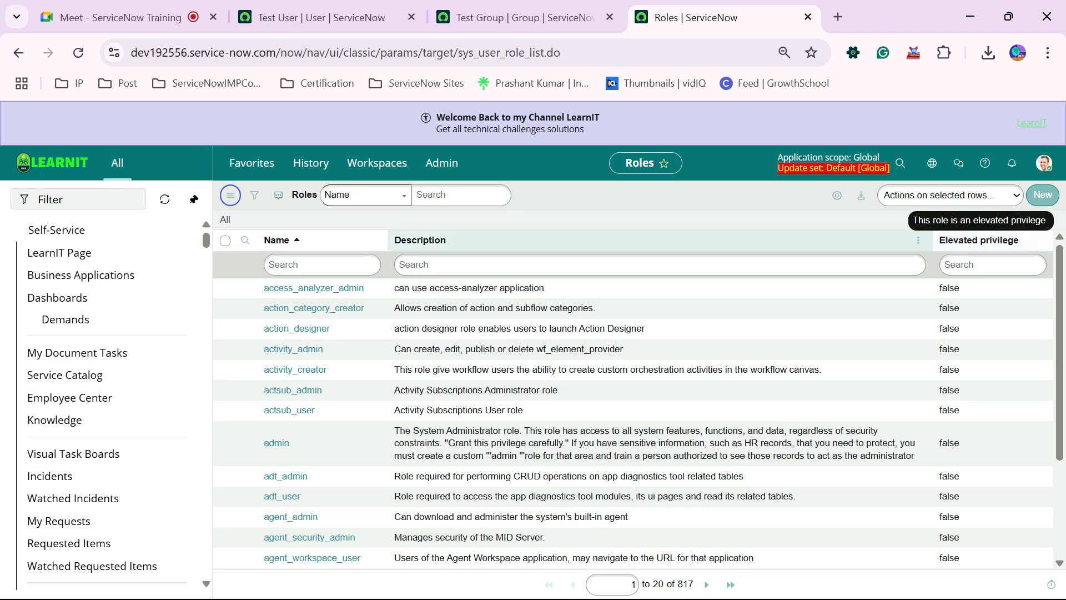
Step: Add the Updated column to the Roles list after Elevated privilege
click(836, 195)
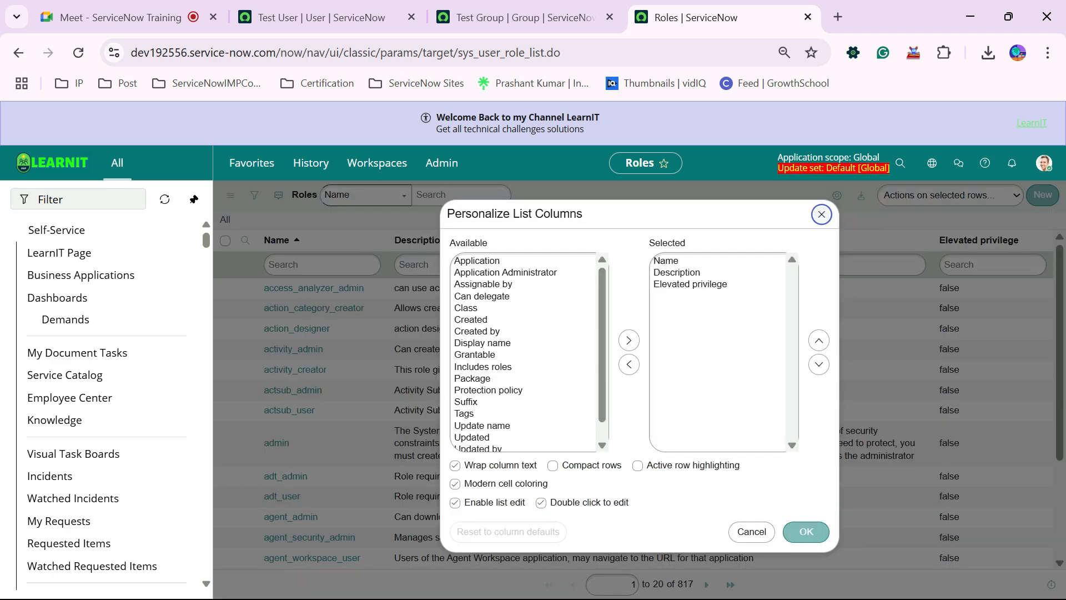
click(666, 260)
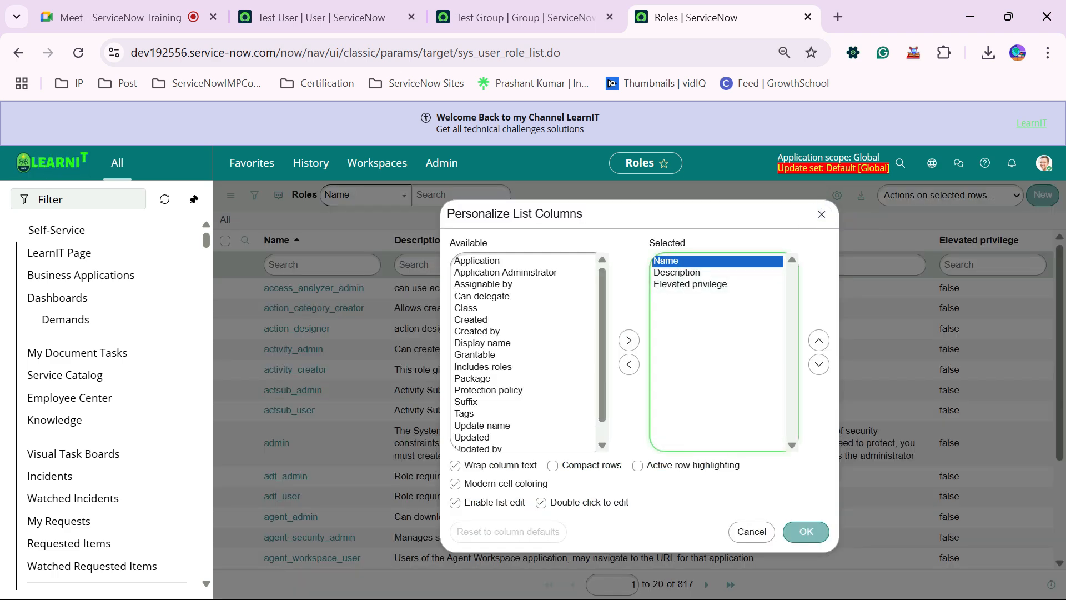
scroll(522, 388, down, 1)
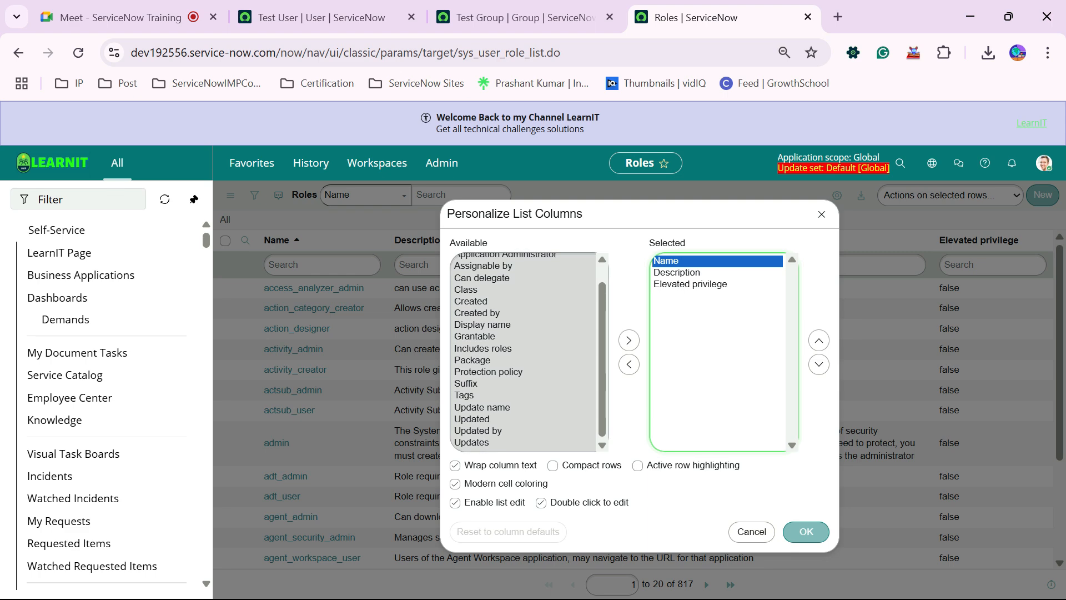
click(481, 408)
drag(482, 407, 481, 419)
double_click(480, 419)
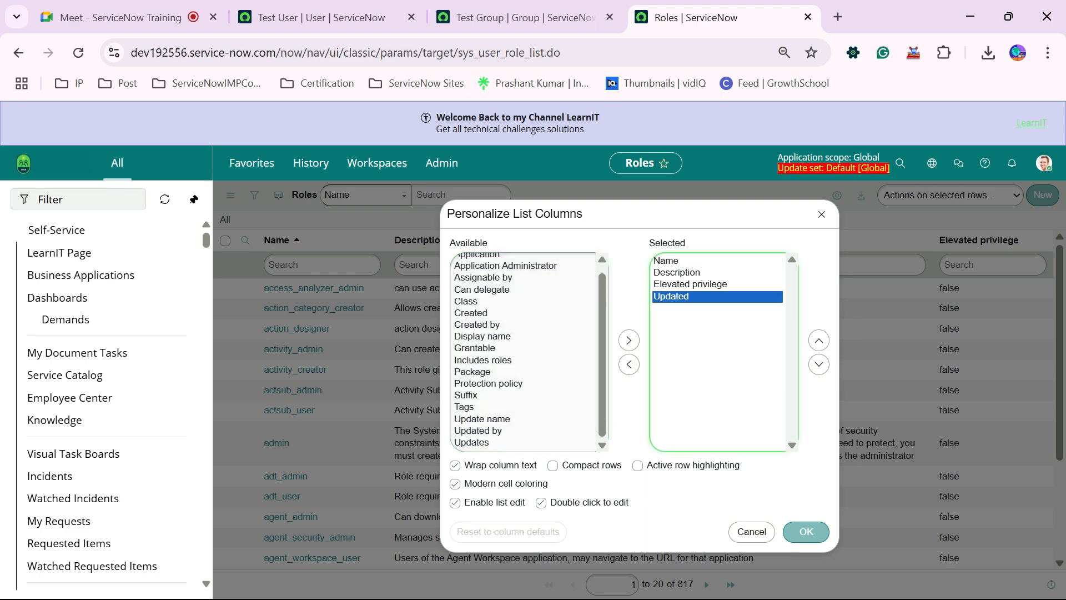
click(807, 531)
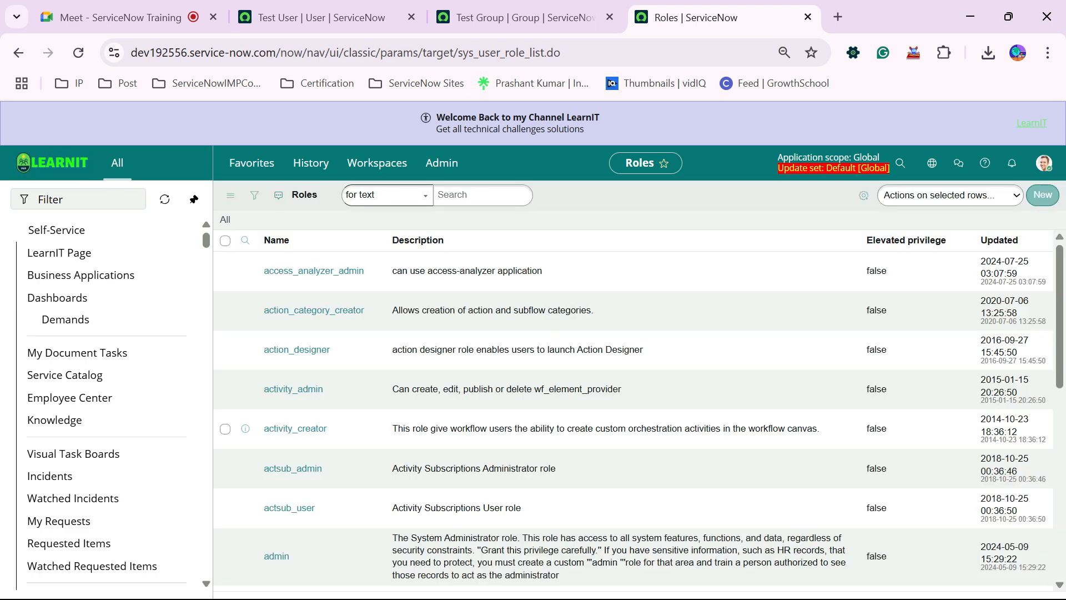
Step: Sort the roles by Updated with the newest first and open the test_role record
click(991, 240)
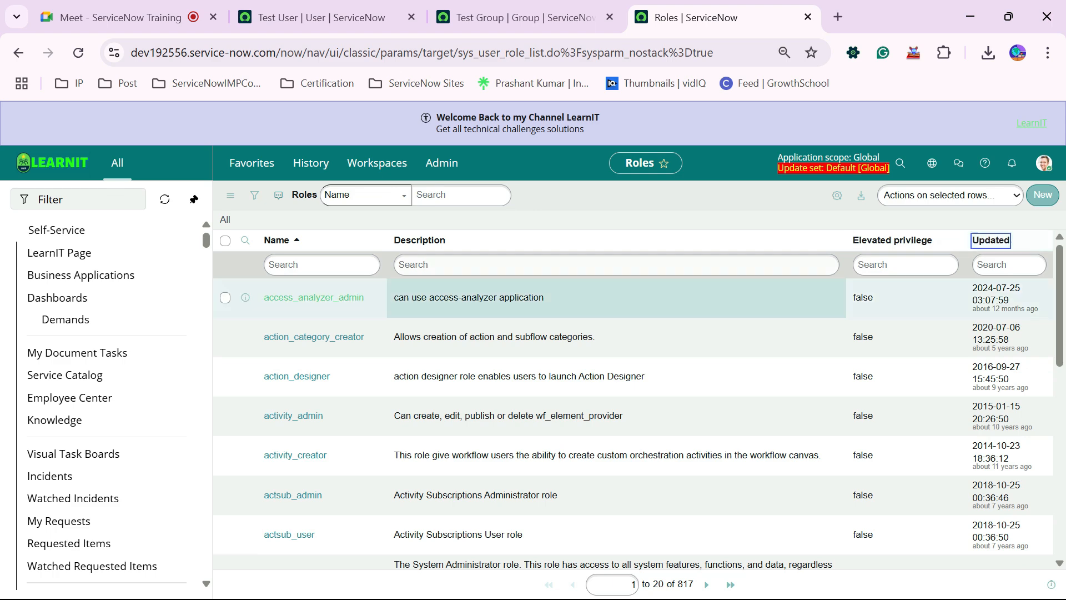
click(281, 292)
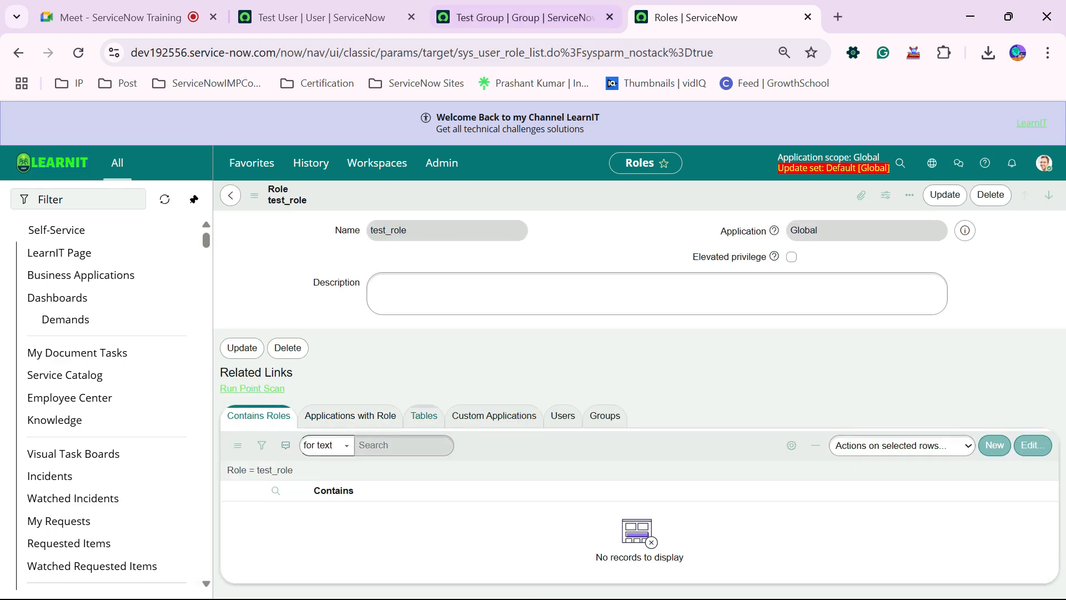
Step: Try to add test_role to Test Group's roles, filtering the Collection search by "test"
click(524, 18)
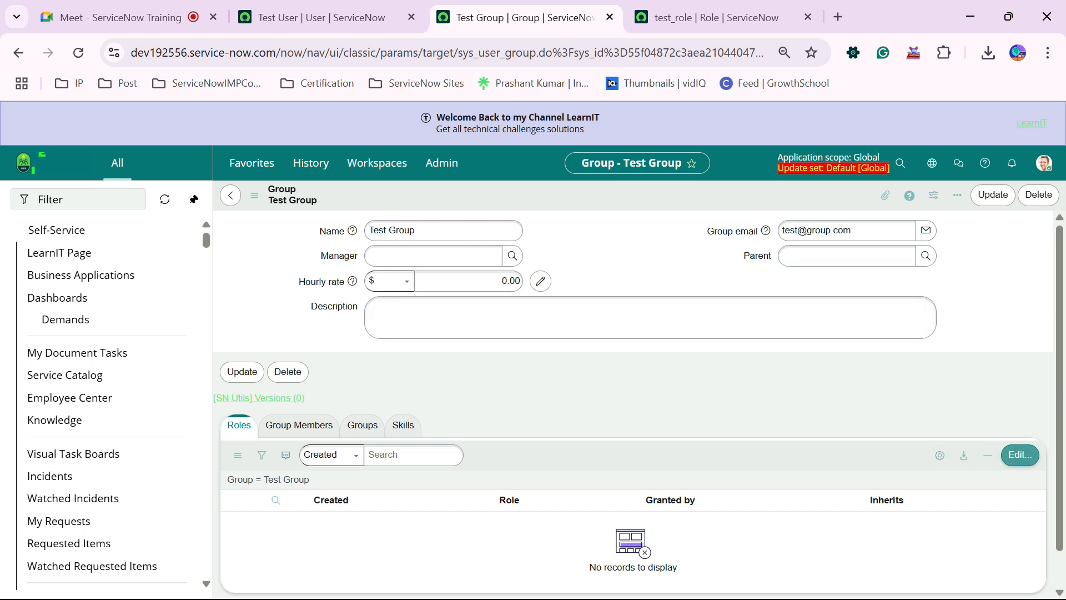
click(1020, 455)
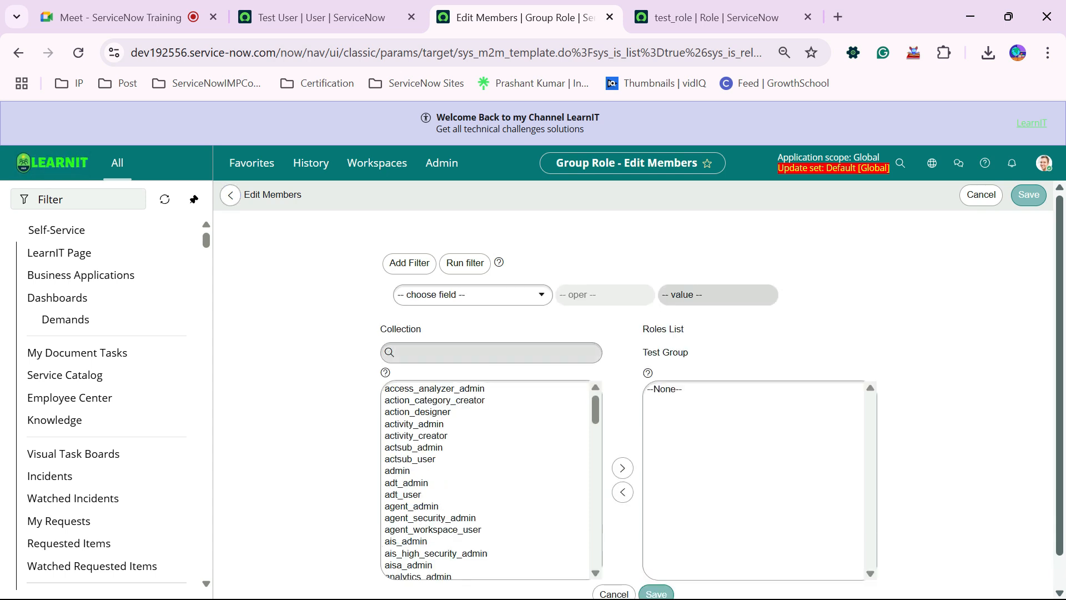
click(491, 352)
key(ctrl+v)
key(ctrl+a)
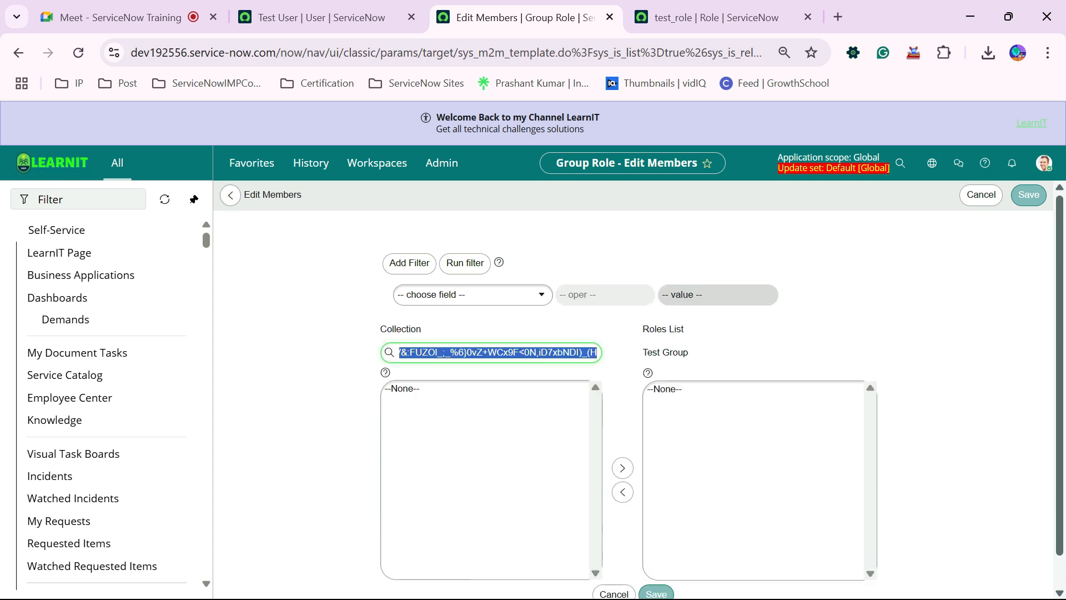
text(test)
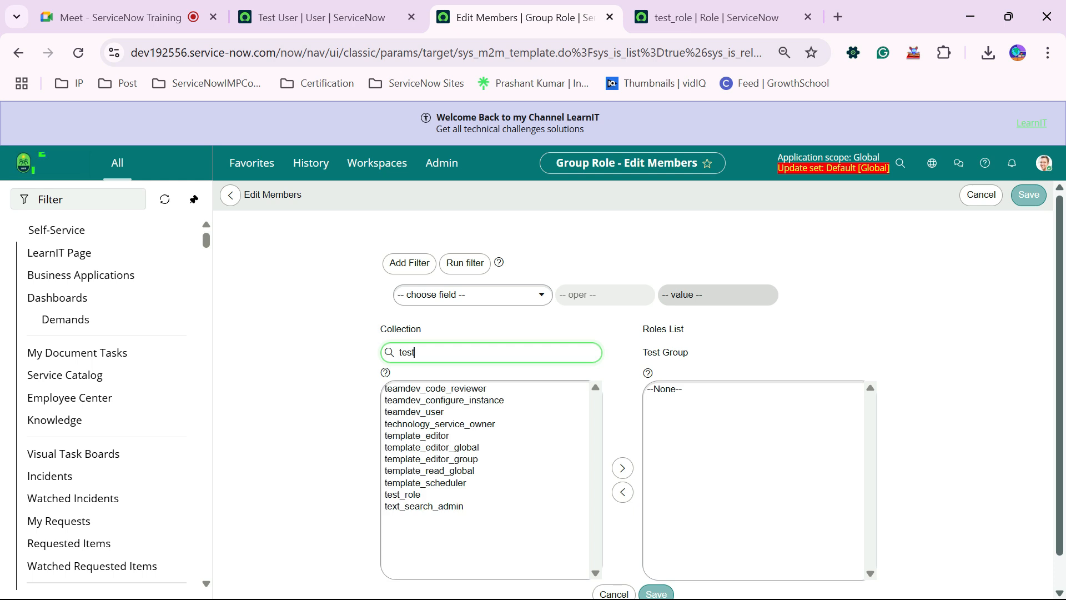
click(403, 388)
scroll(499, 433, down, 2)
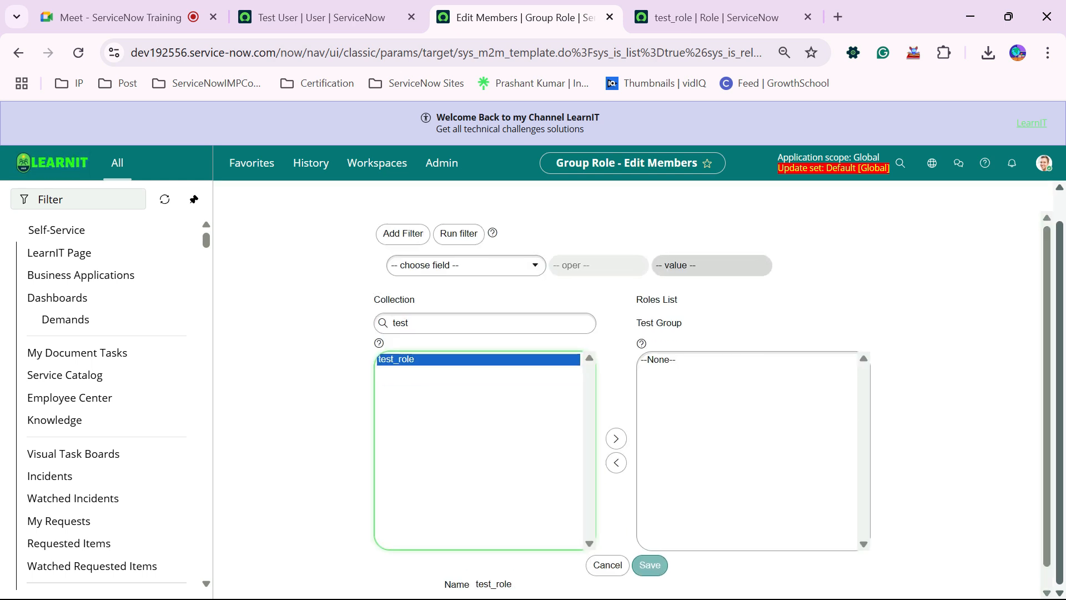
click(616, 418)
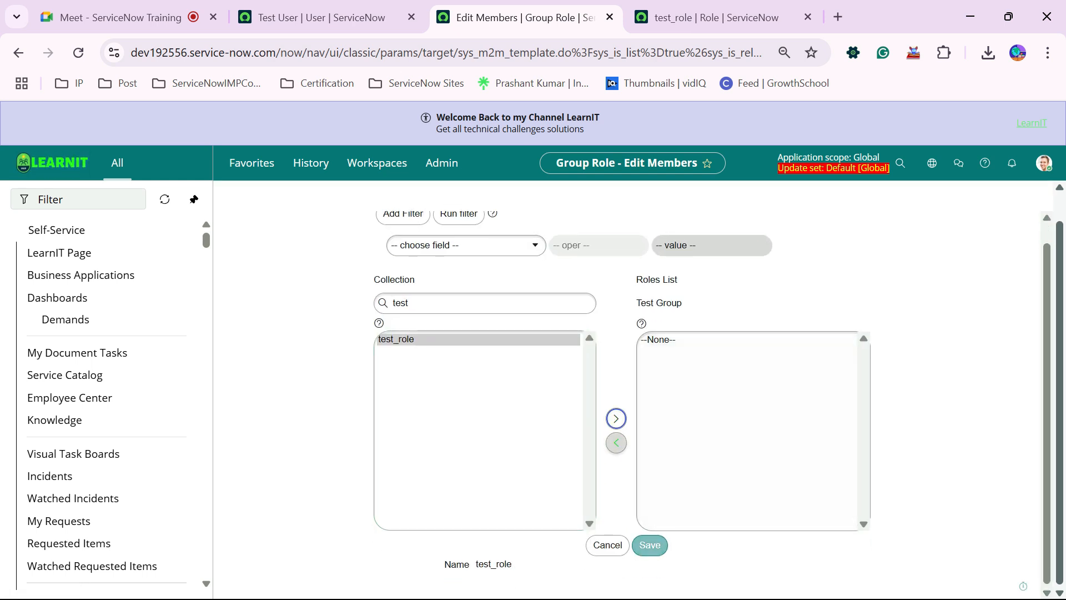
click(422, 339)
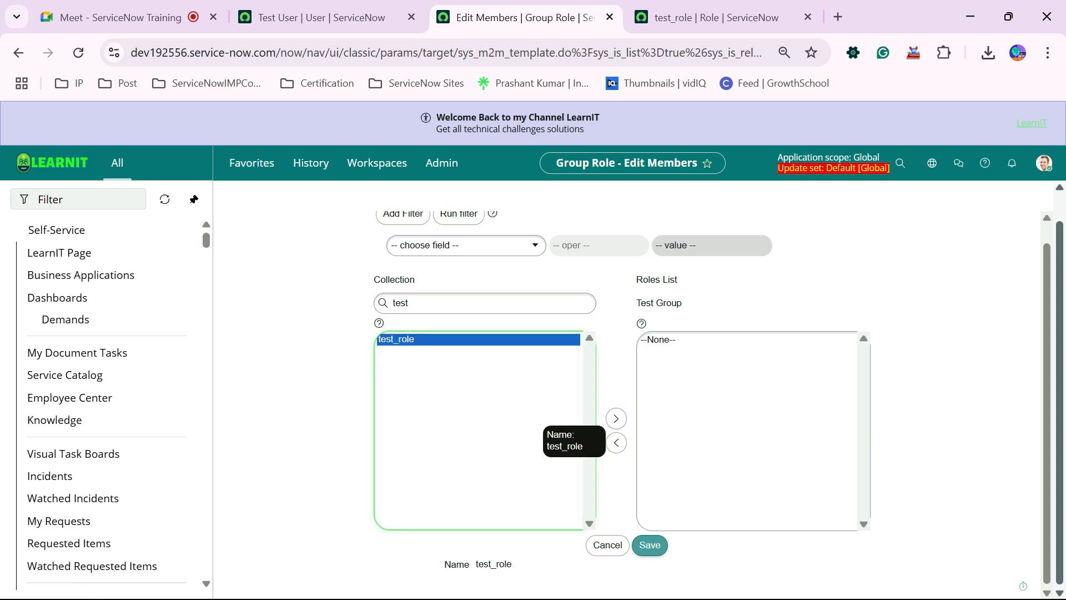
click(608, 545)
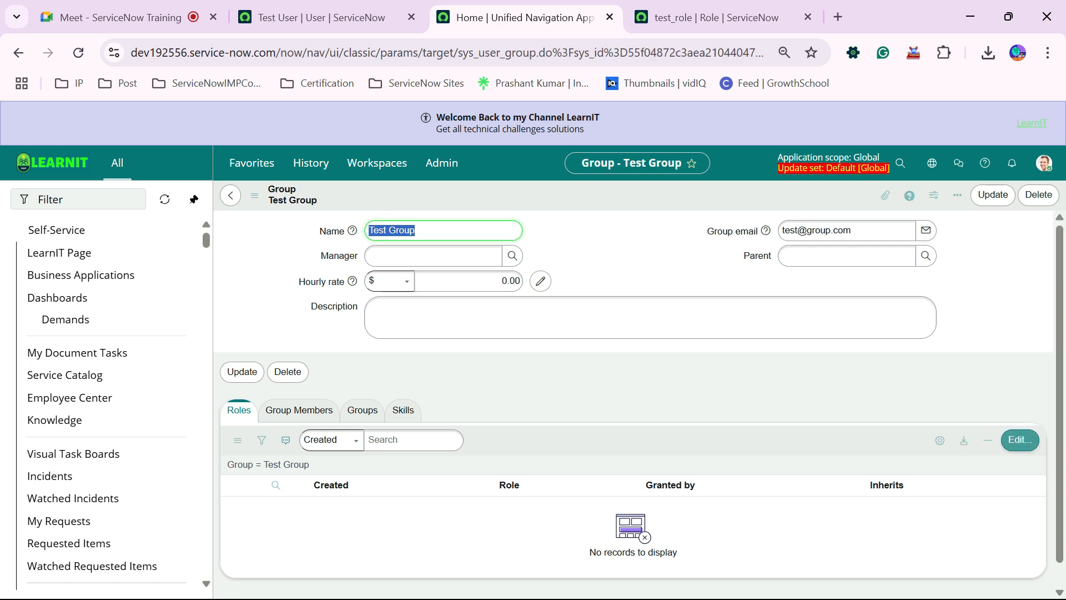
Step: Add test_role to Test Group's roles by filtering the Collection by "te", save the assignment and reload the group record
click(1020, 440)
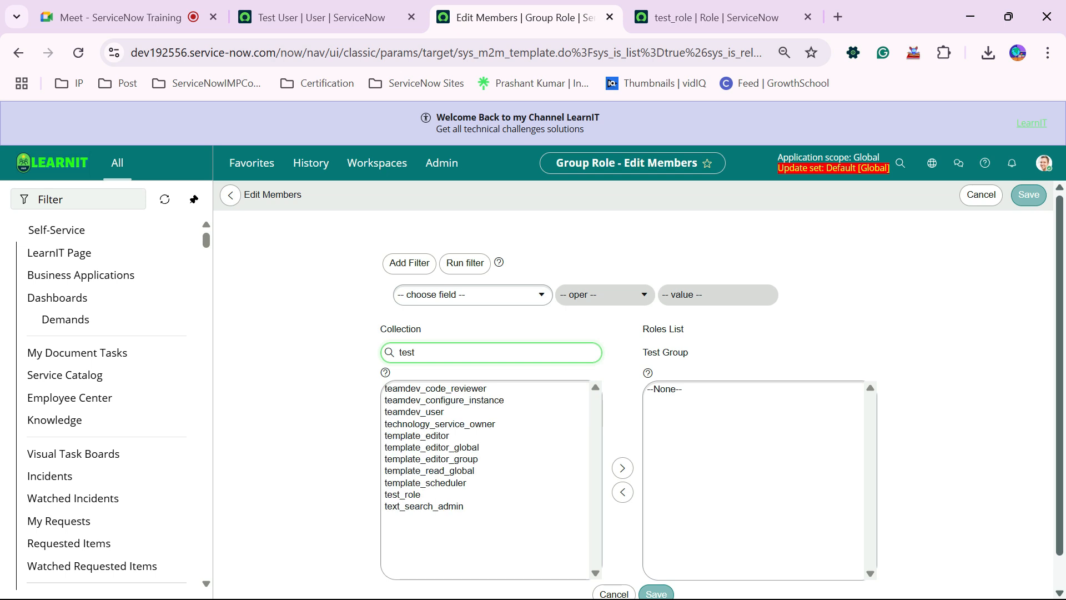
click(411, 388)
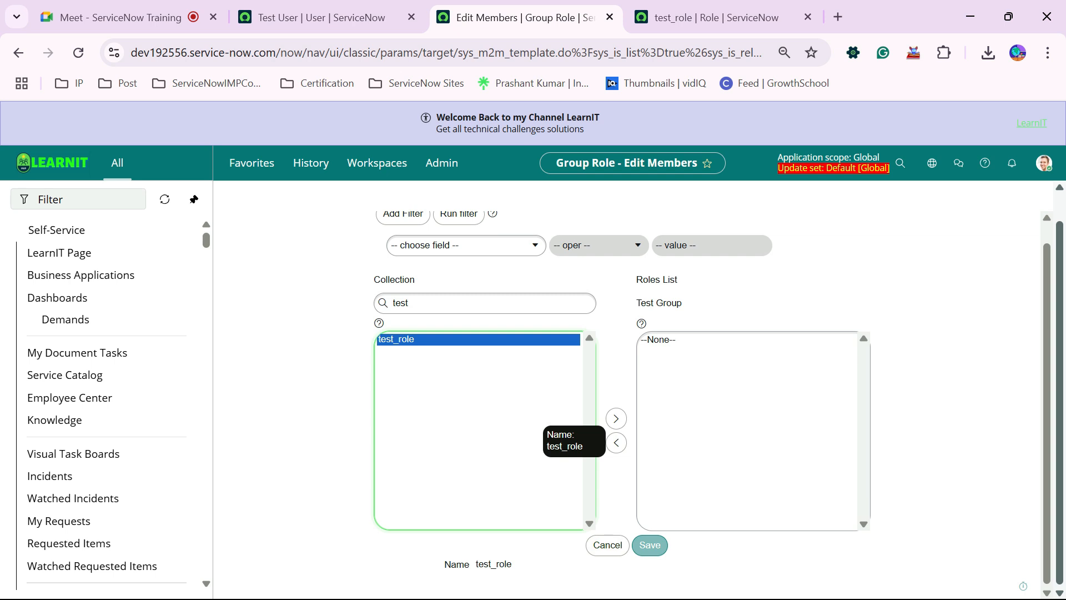
click(488, 302)
key(BackSpace)
key(BackSpace)
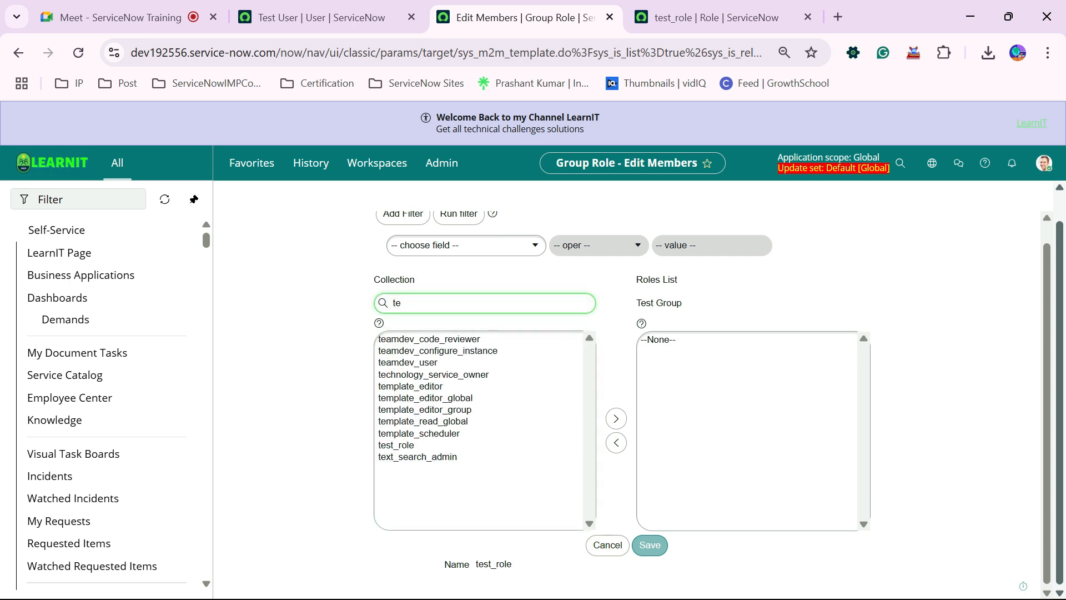
click(396, 444)
click(616, 419)
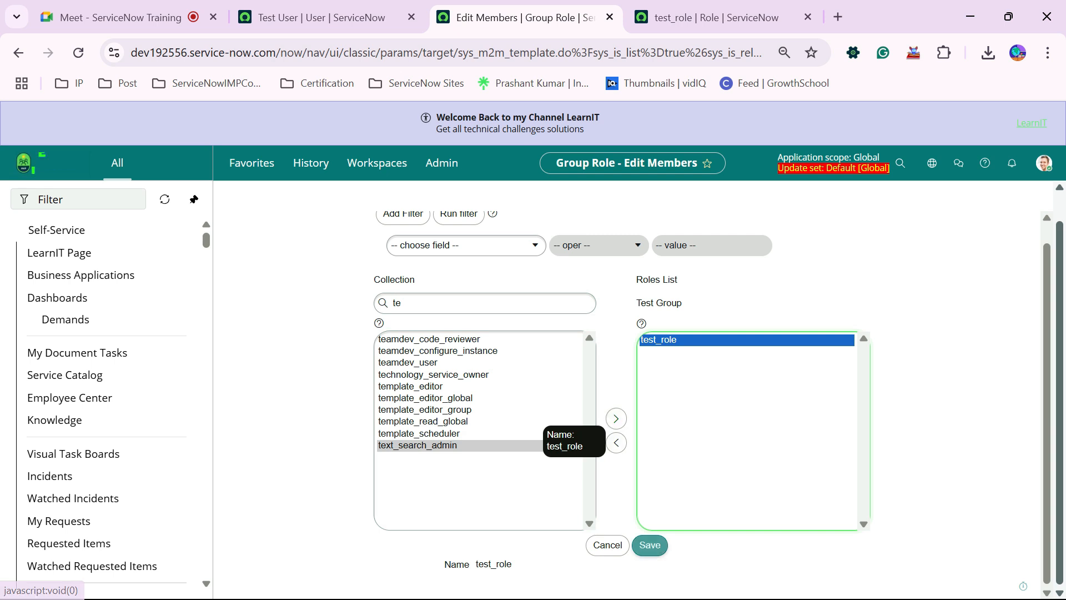
click(649, 545)
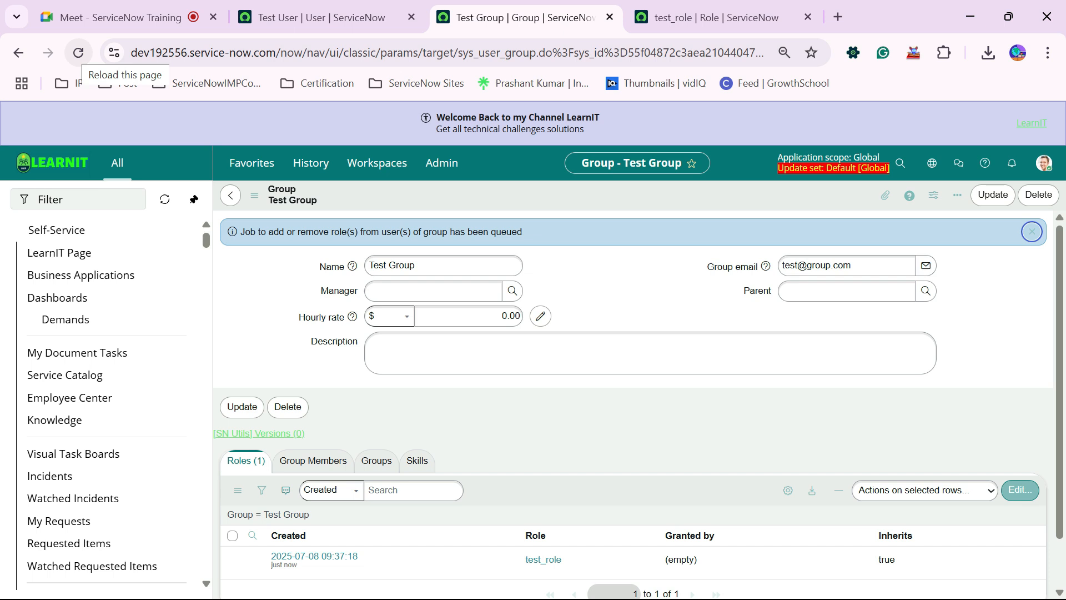
click(78, 52)
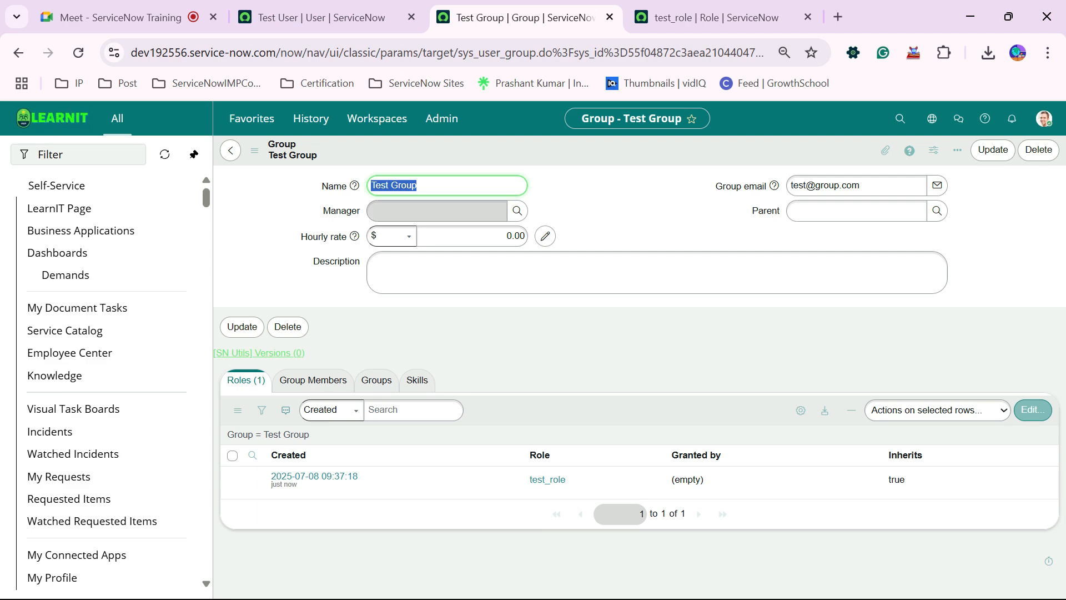
Step: Add Test User to Test Group's members, filtering the Collection search by "test", and save the membership
key(ctrl+shift+Tab)
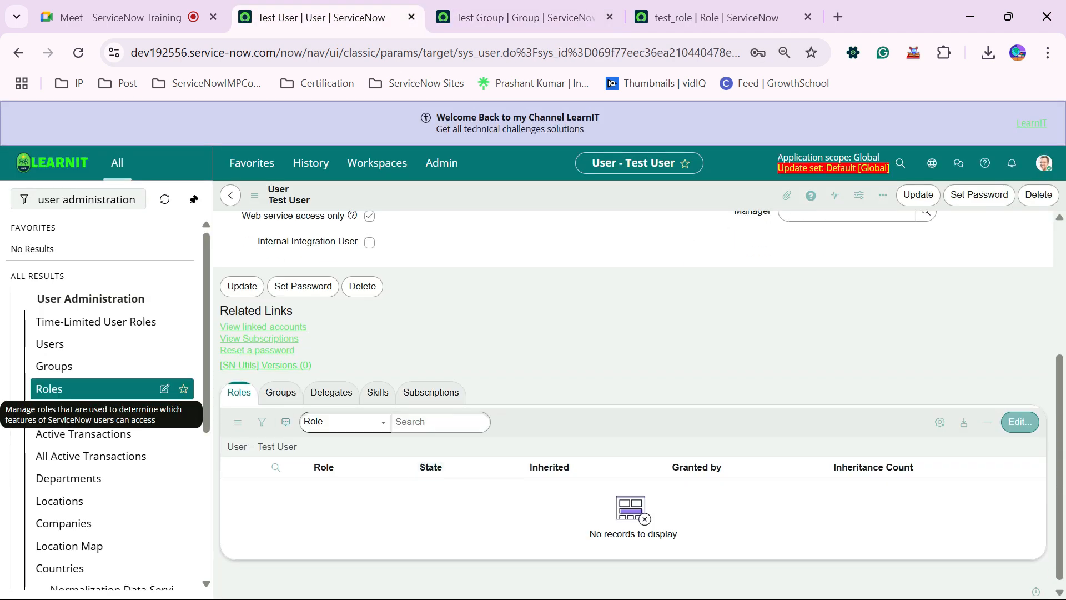
key(ctrl+Tab)
scroll(633, 500, down, 1)
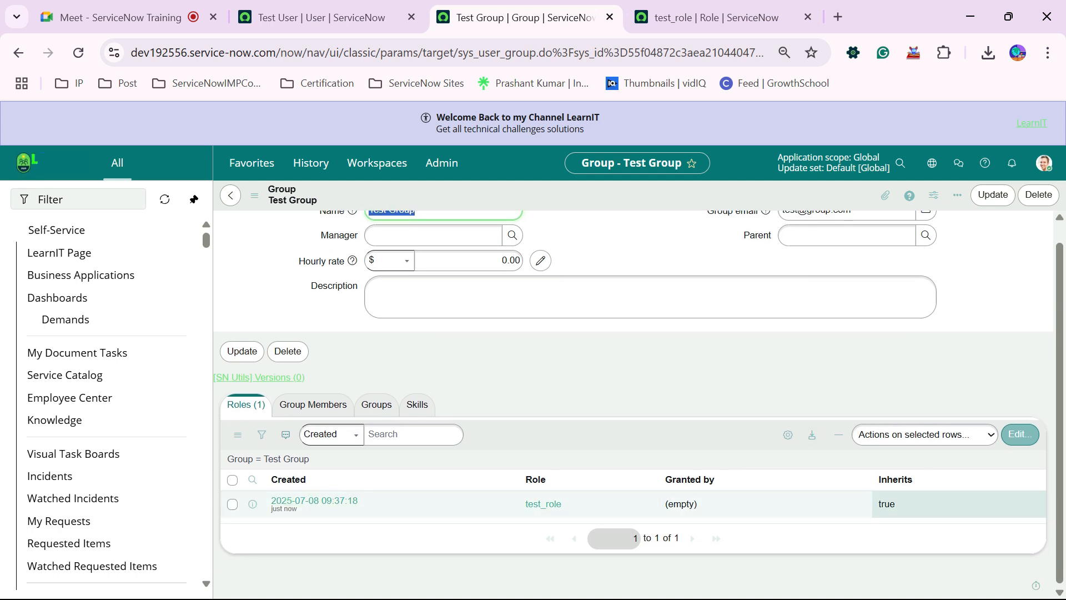
click(313, 405)
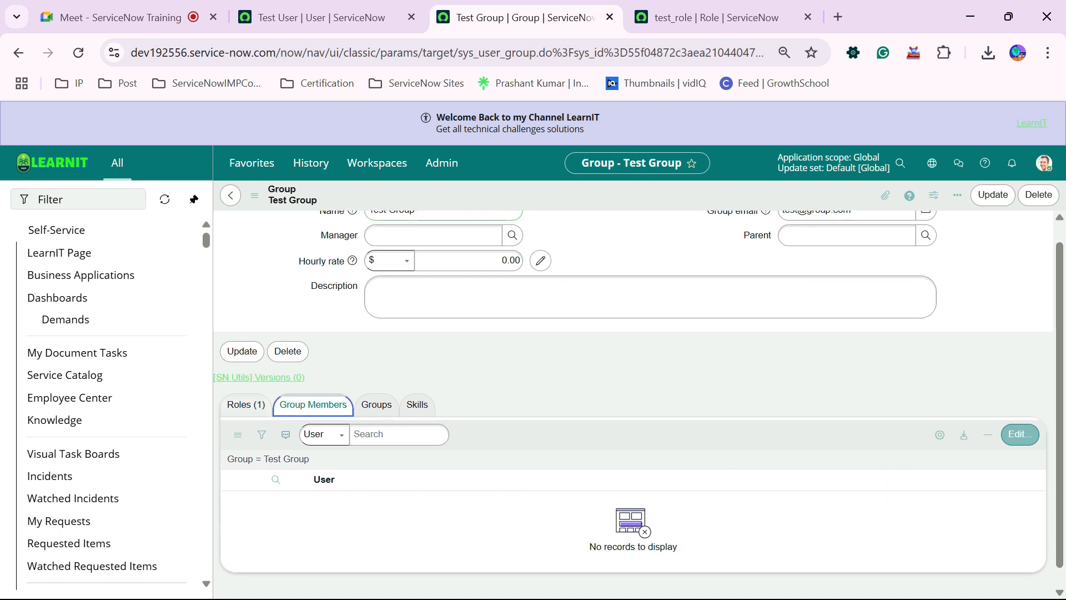
click(1020, 434)
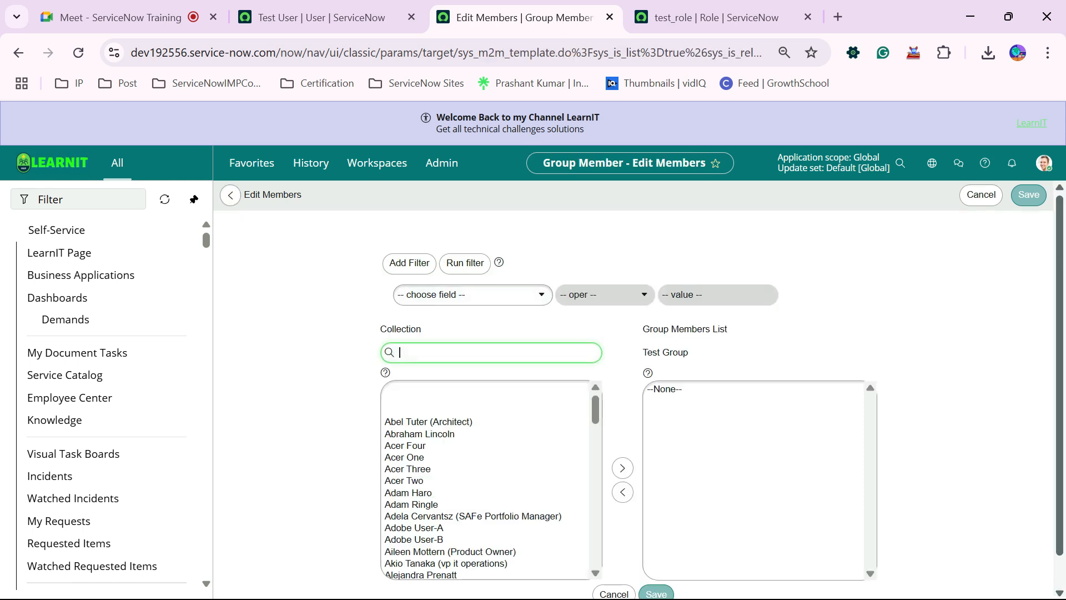
text(st)
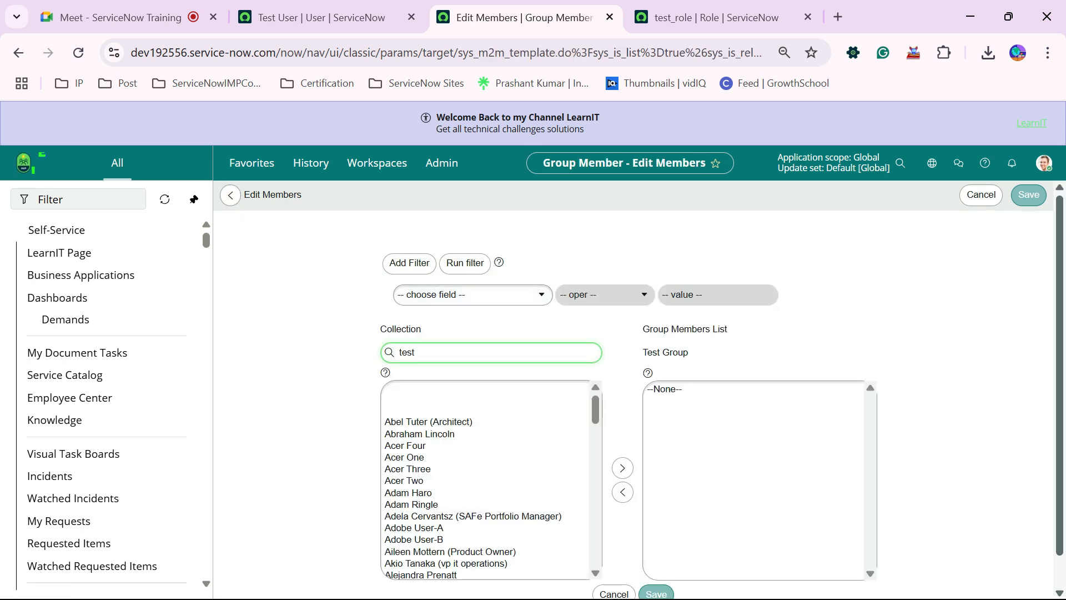
double_click(406, 424)
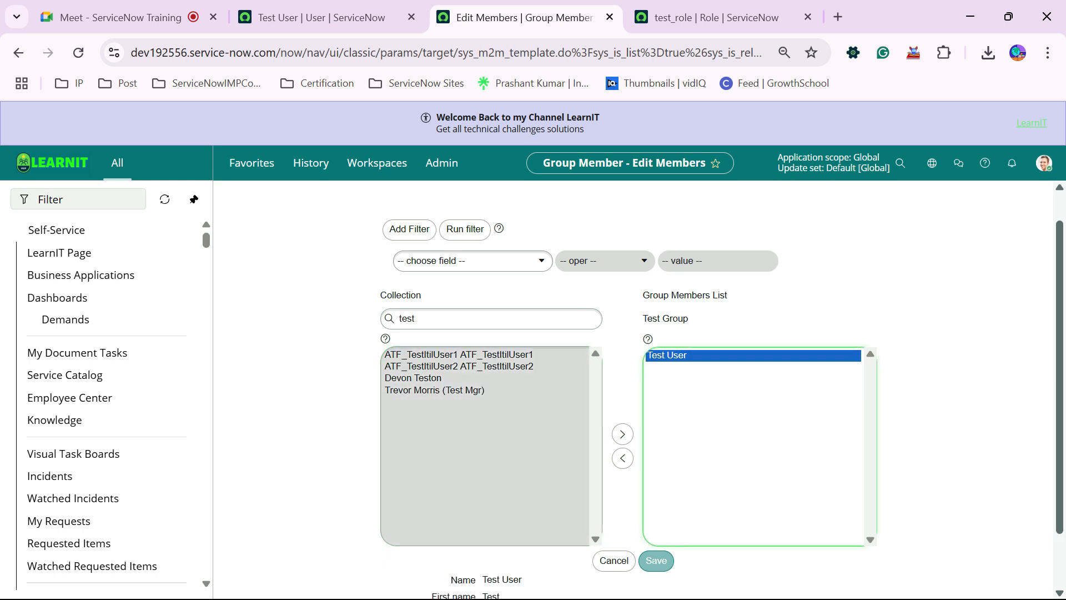
scroll(633, 466, down, 2)
click(649, 493)
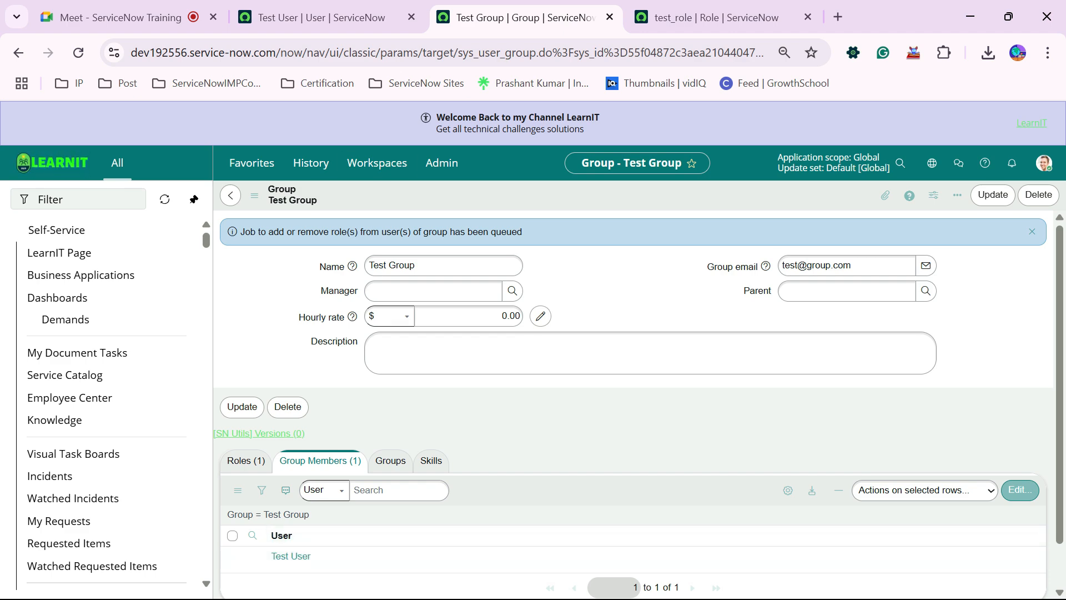
Step: Refresh the Roles related list on the Test User record to check the role inherited from Test Group
click(322, 18)
scroll(633, 400, down, 5)
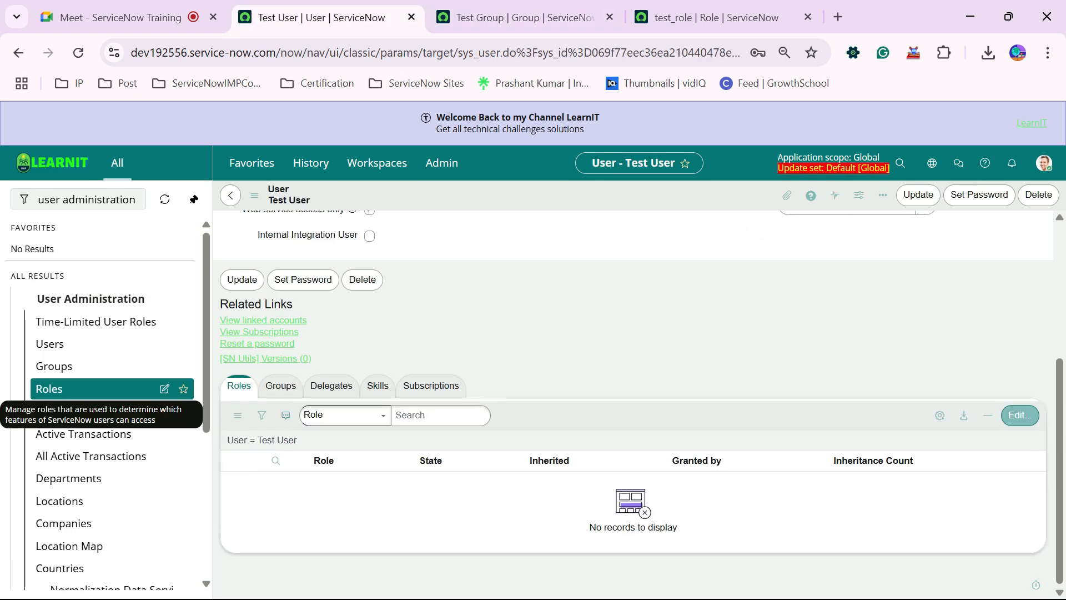
right_click(578, 420)
click(614, 440)
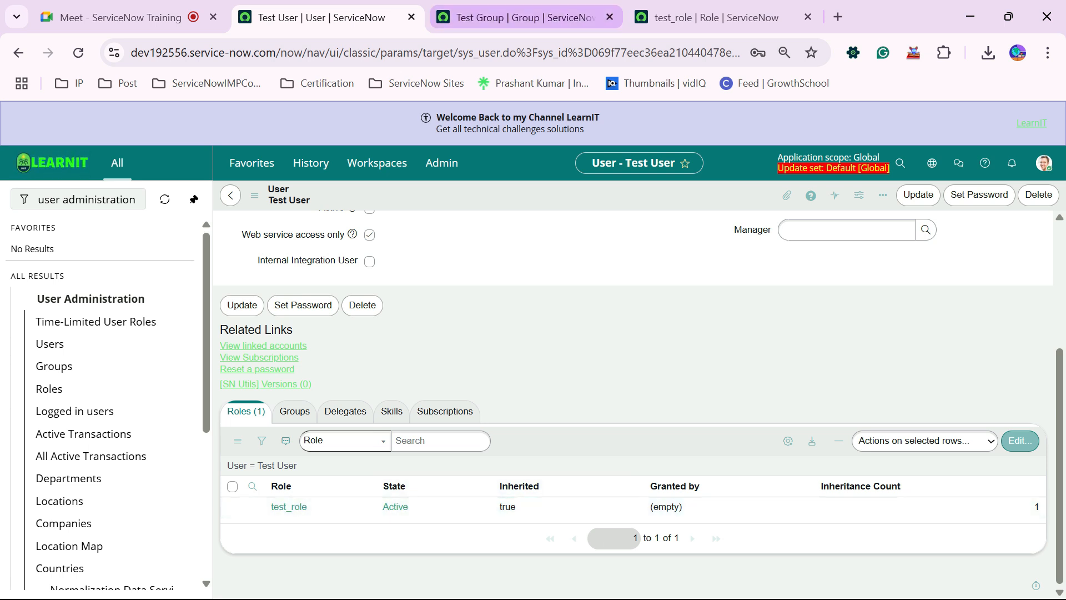
Step: Review the open test_role, Test User and Test Group records to compare how role, user and group are linked
mouse_move(522, 17)
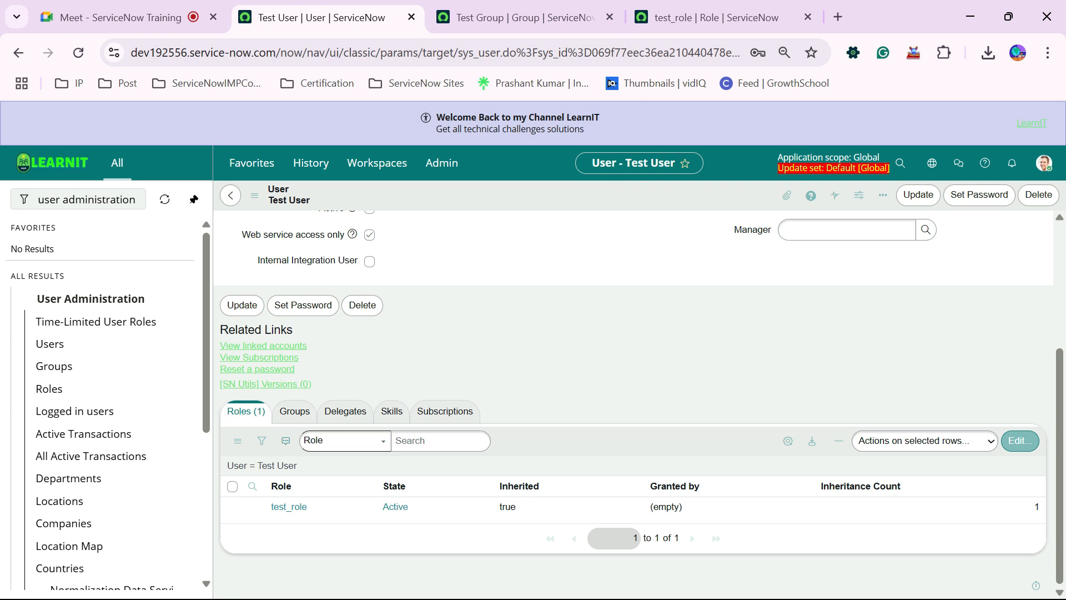
key(ctrl+Tab)
key(ctrl+Tab)
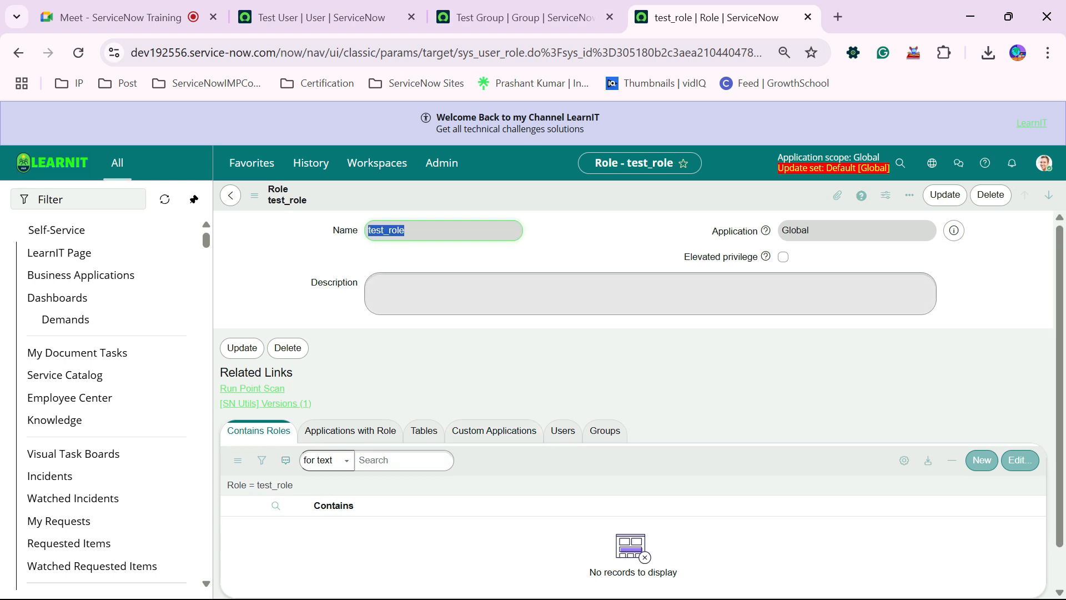
click(321, 17)
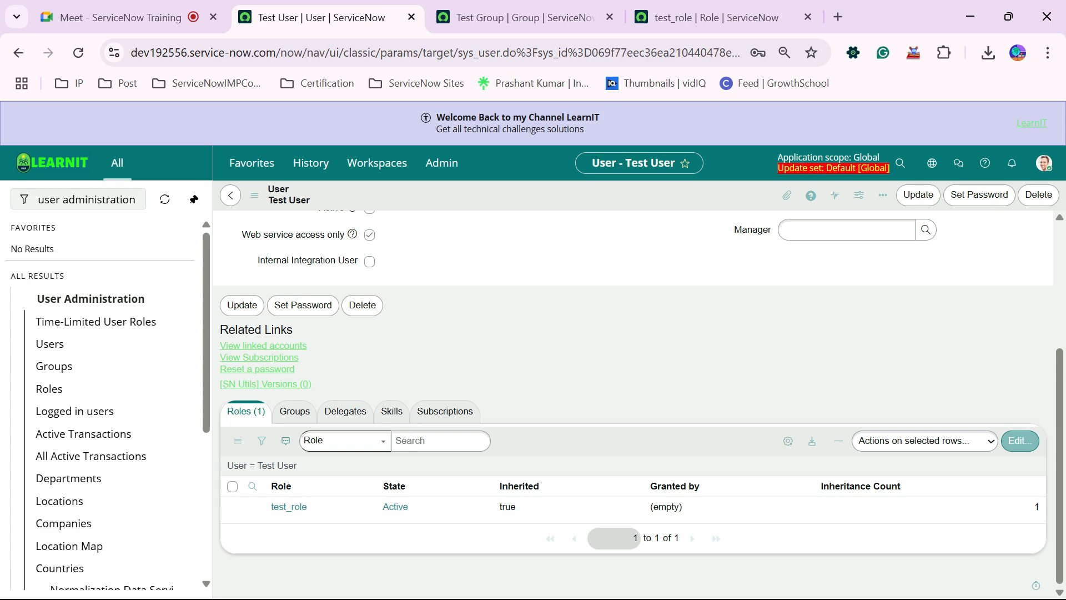
click(522, 17)
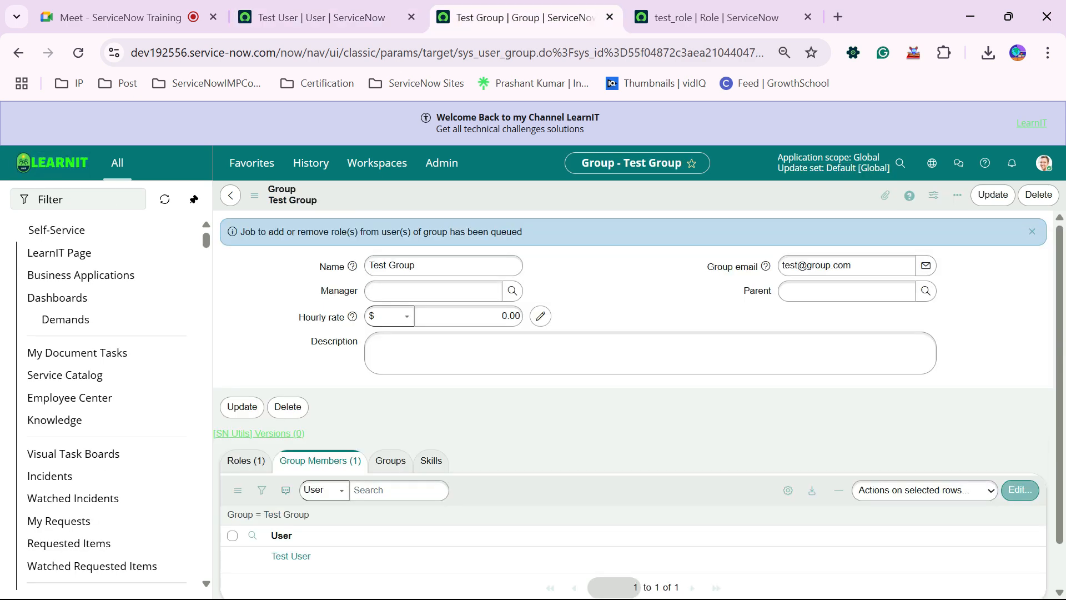
click(717, 17)
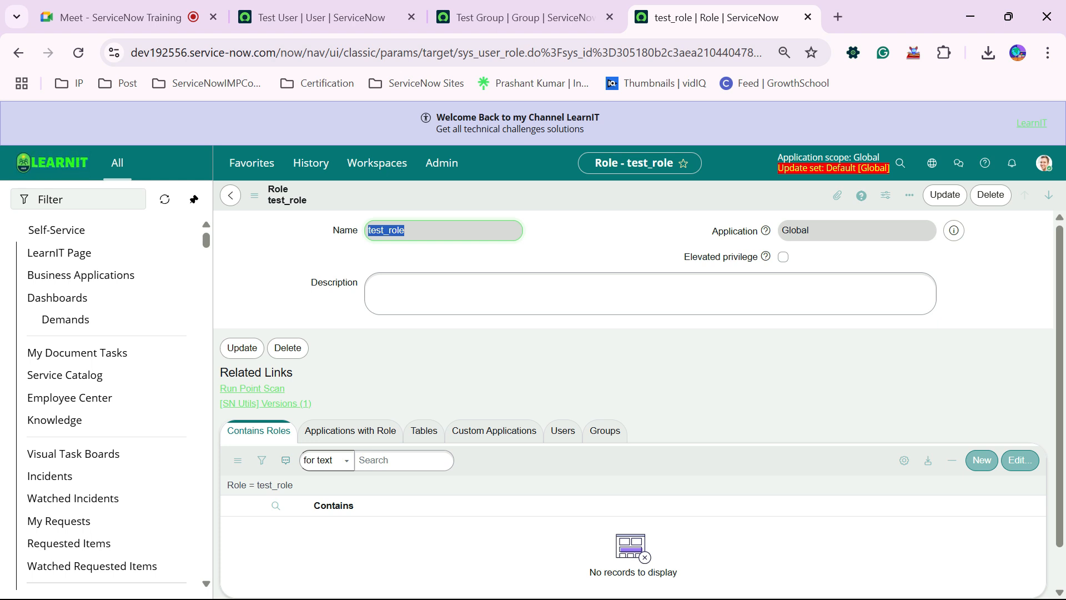
Step: Try to edit the Inherited value of test_role in Test User's Roles list
click(322, 17)
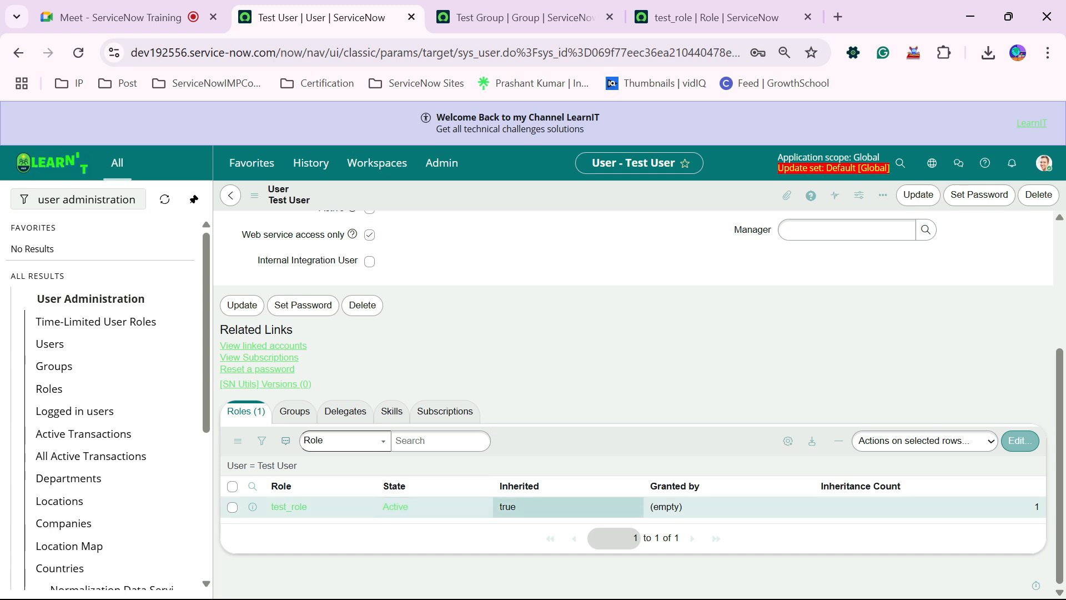
click(533, 507)
double_click(555, 507)
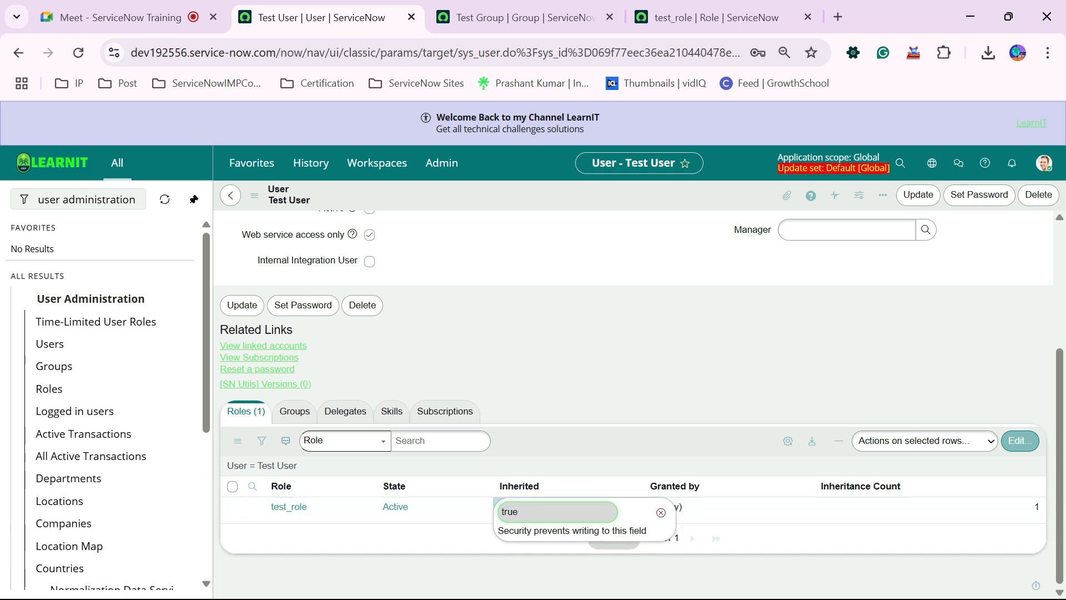
click(661, 512)
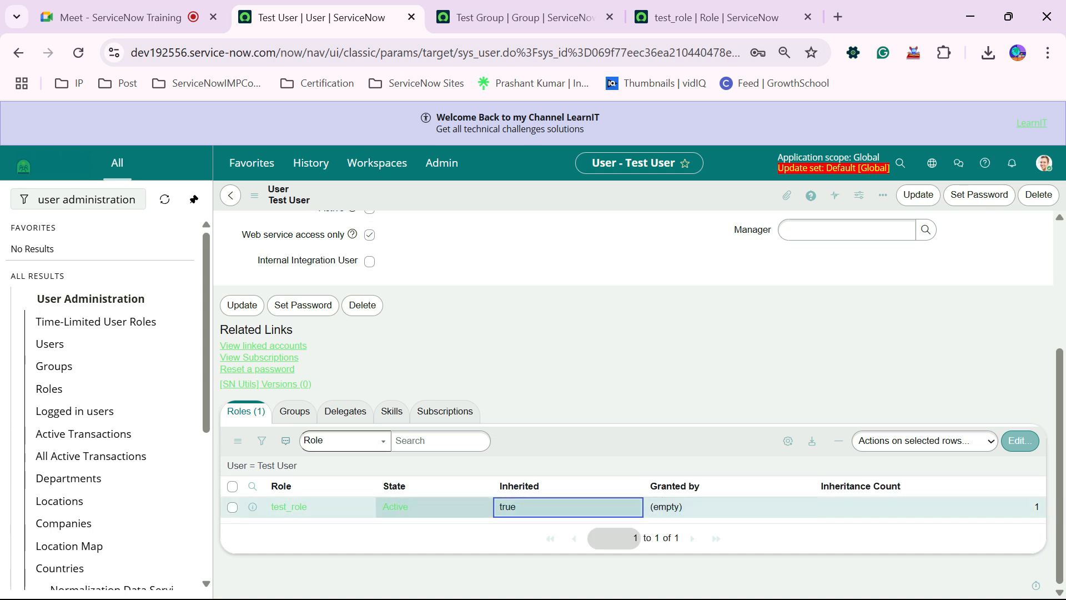
double_click(555, 507)
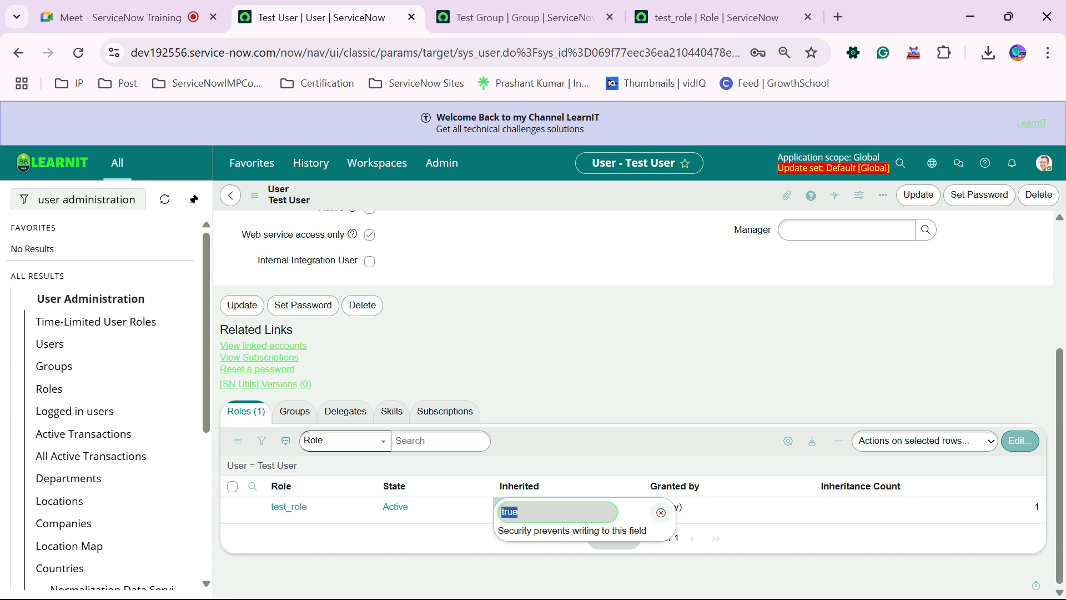
click(660, 511)
Step: Inspect the User Role record linking Test User and test_role in a separate browser tab, close it and return to Test User
middle_click(252, 507)
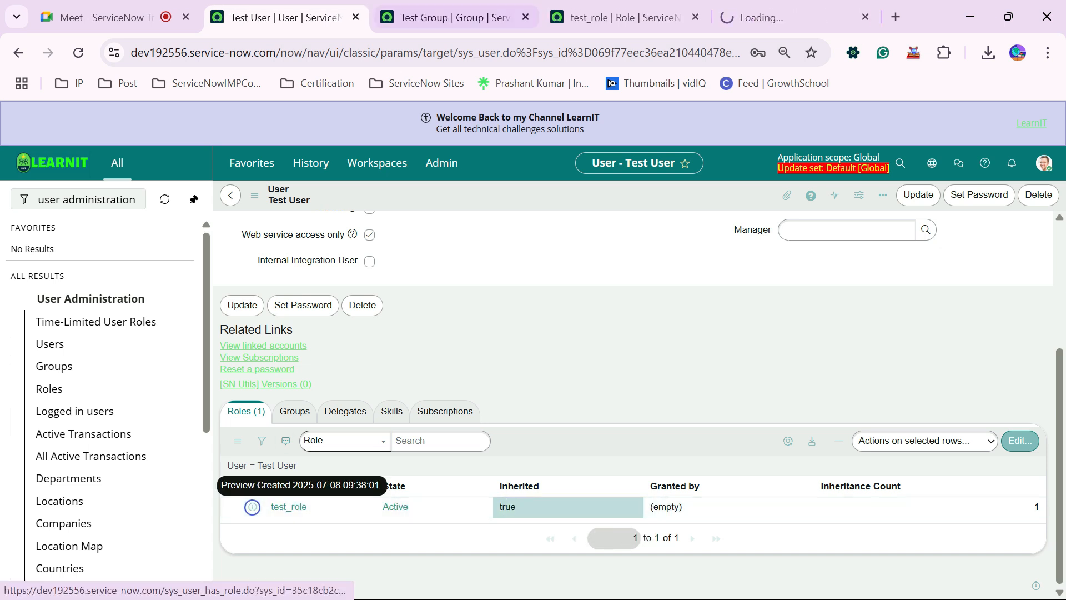
click(794, 17)
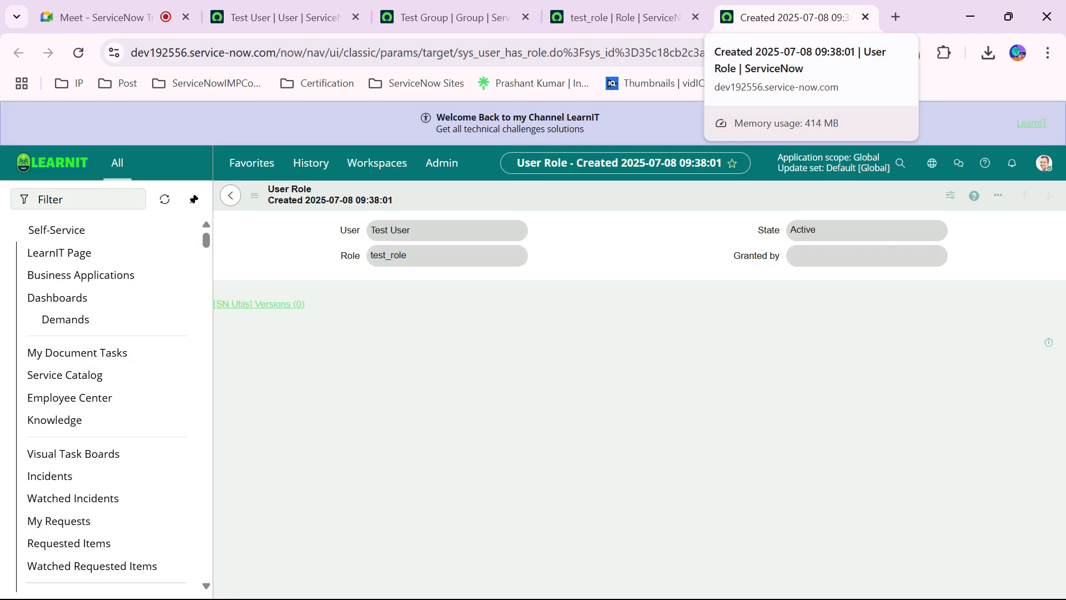
click(865, 17)
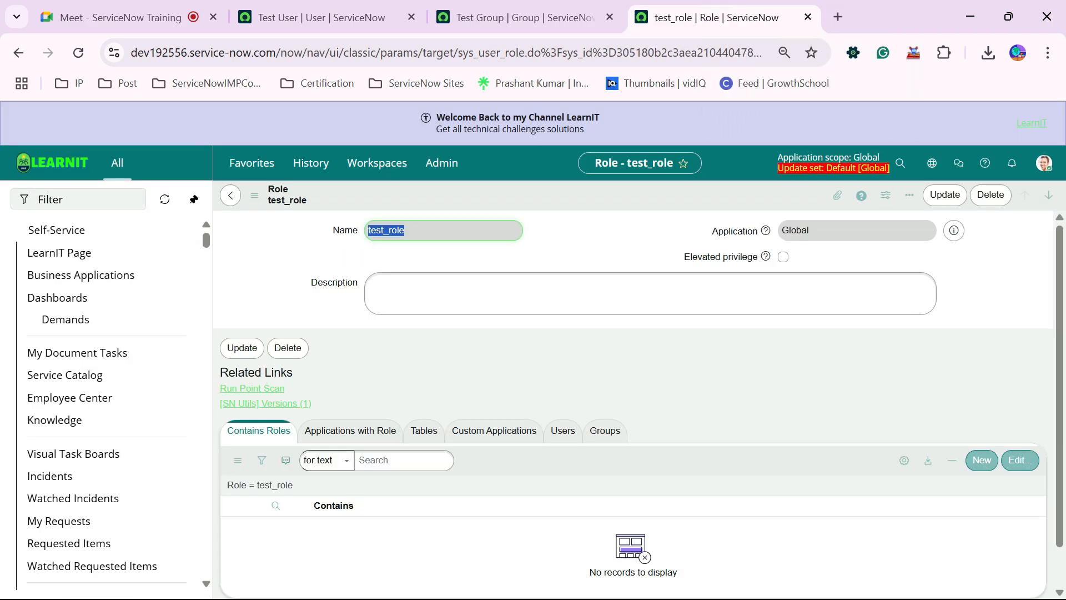
click(327, 18)
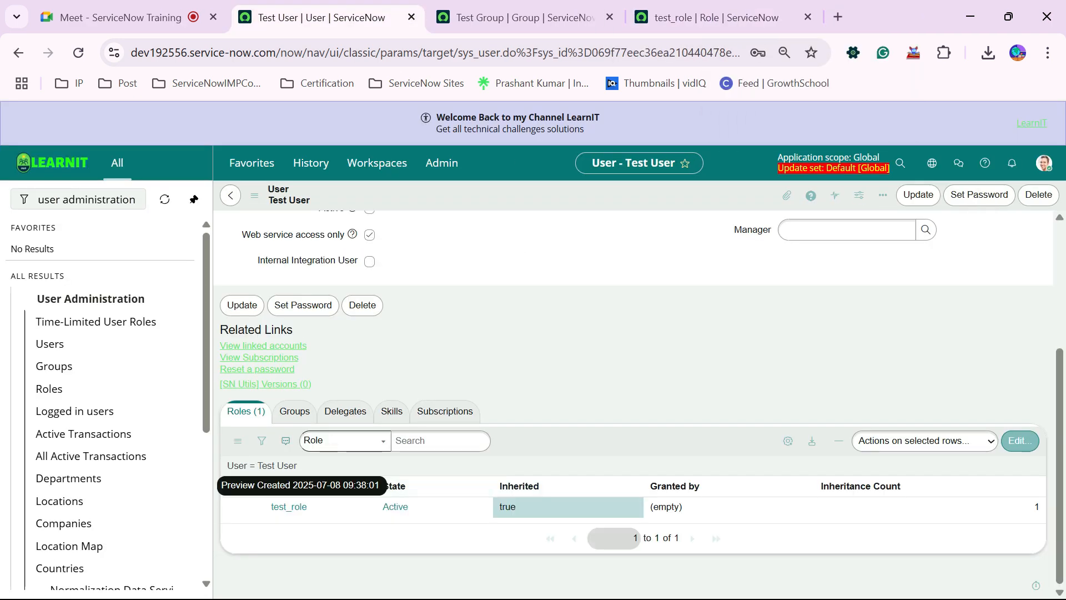
ctrl+click(252, 507)
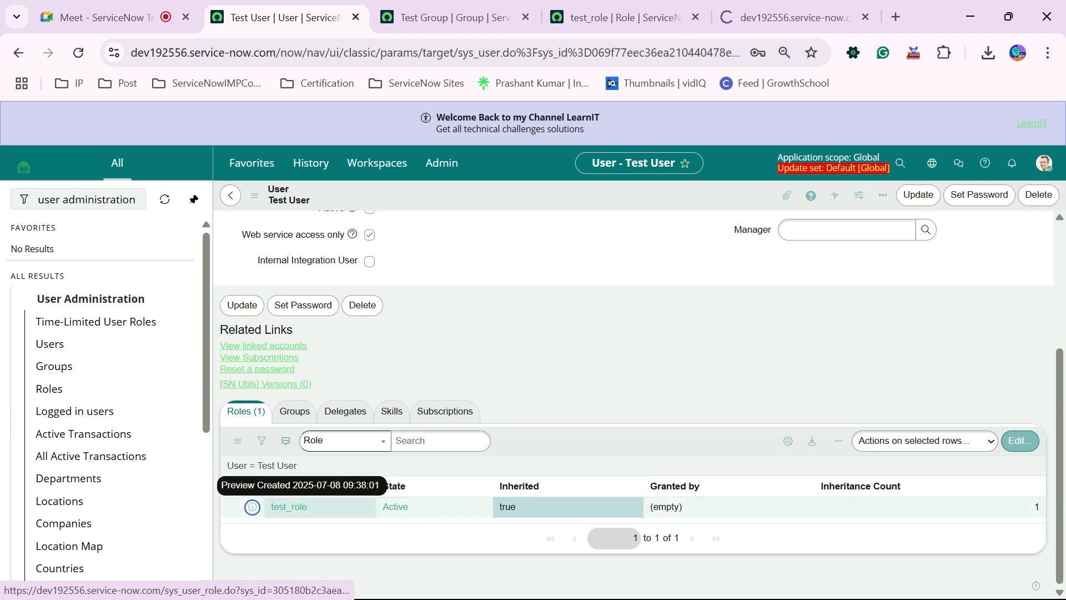
click(794, 17)
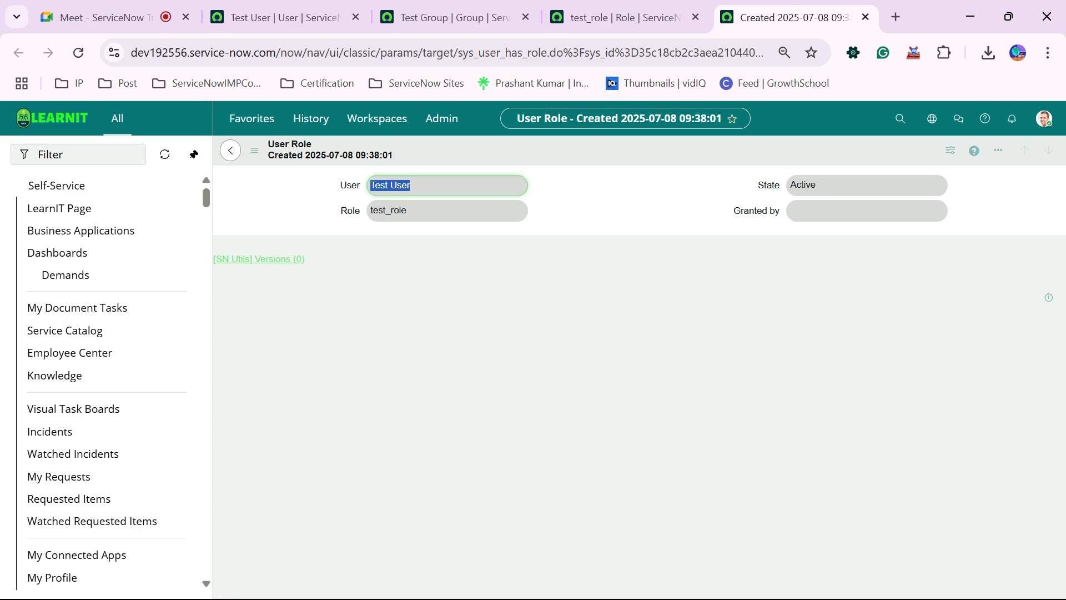
key(ctrl+w)
click(311, 17)
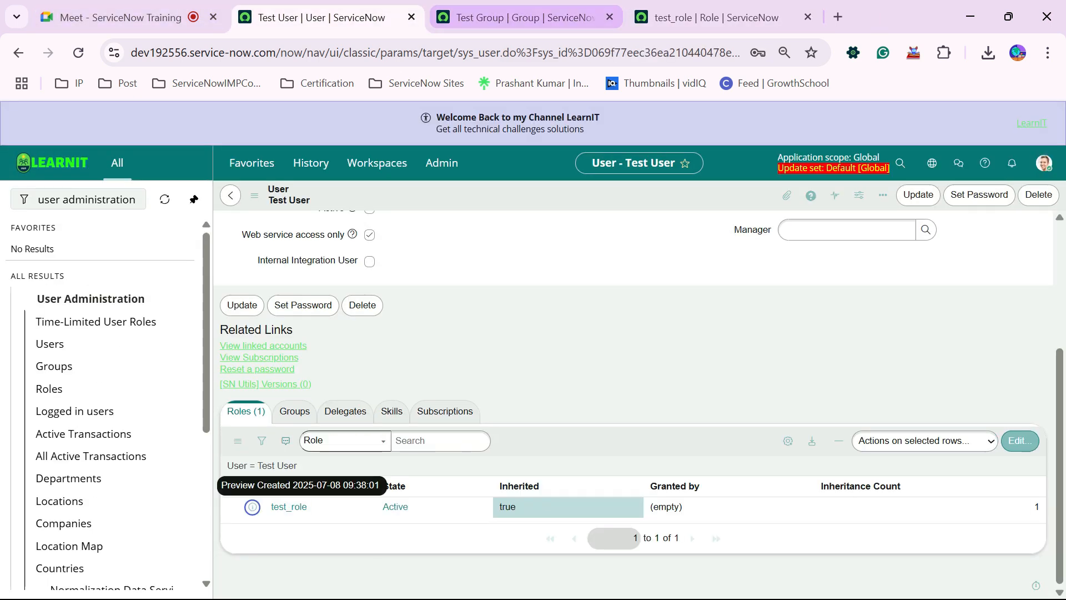
Step: View the role assignment editor for Test User, cancel it without changes and switch to the Test Group record
click(1020, 441)
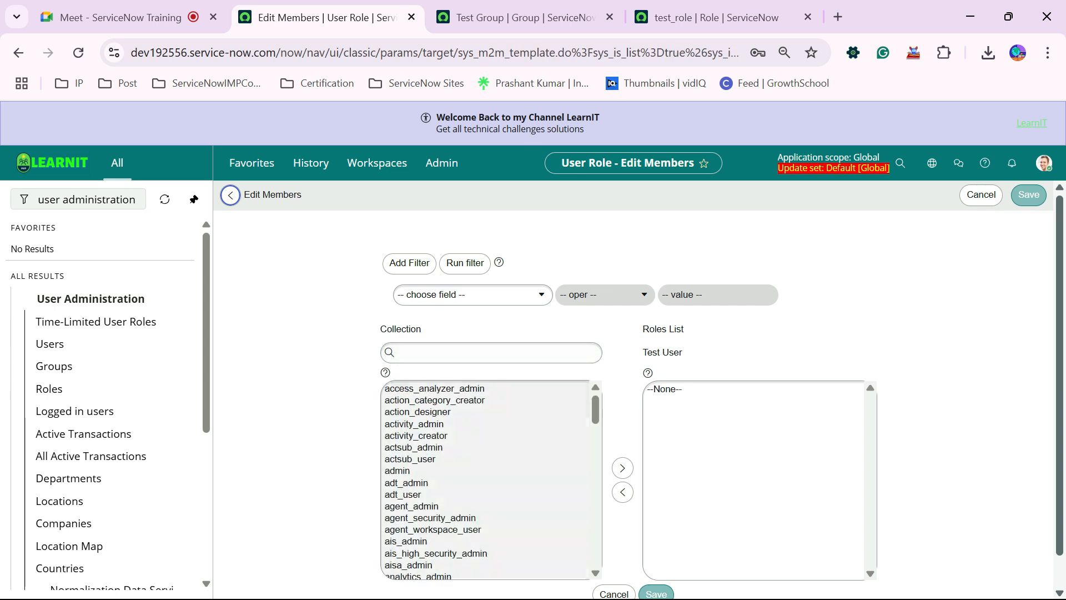
scroll(754, 467, down, 1)
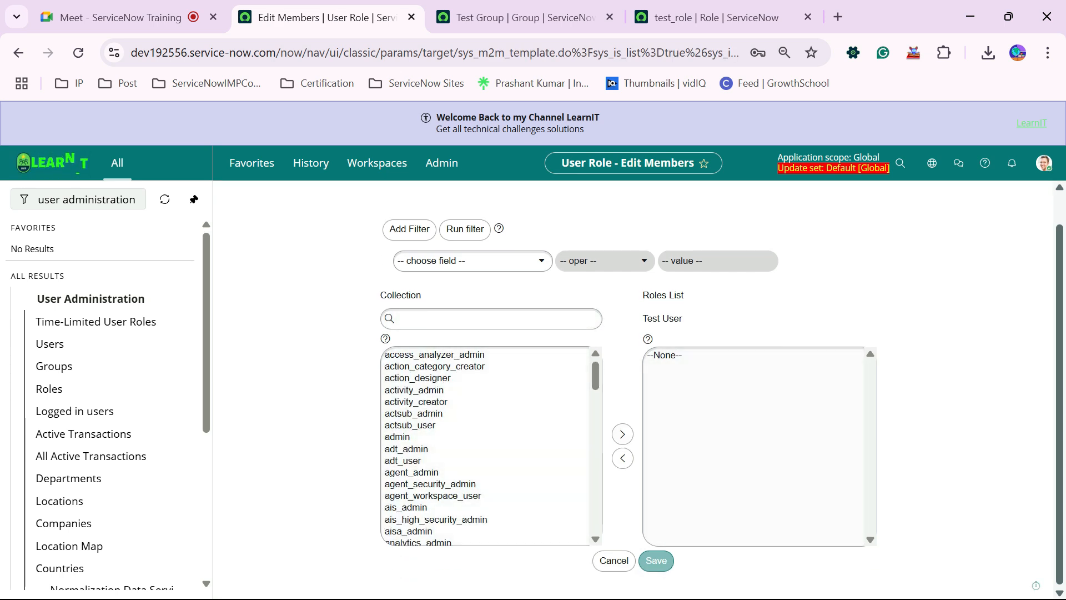
click(614, 561)
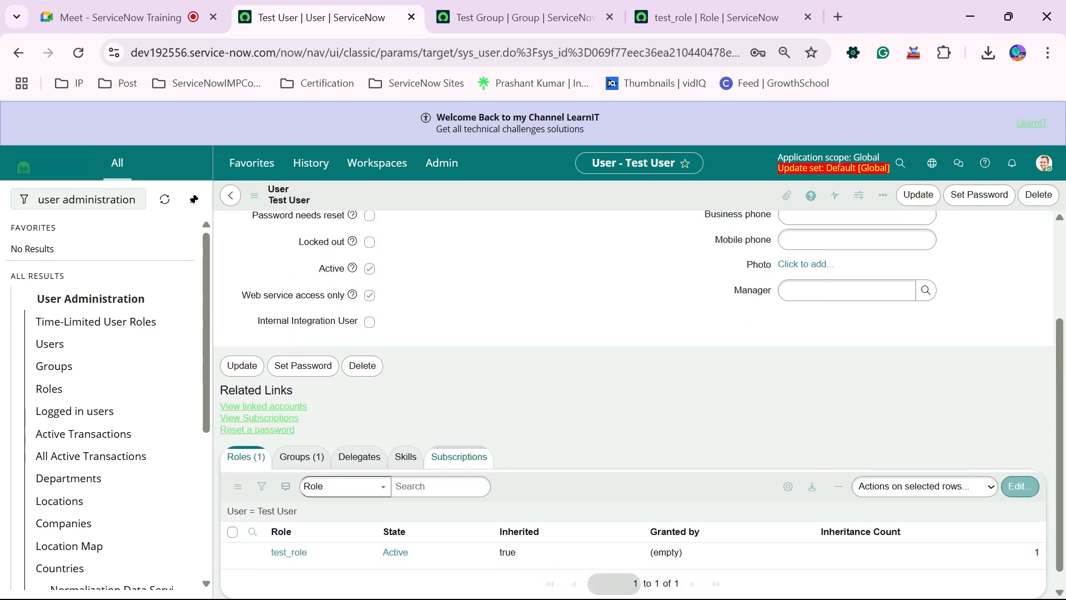
key(ctrl+Tab)
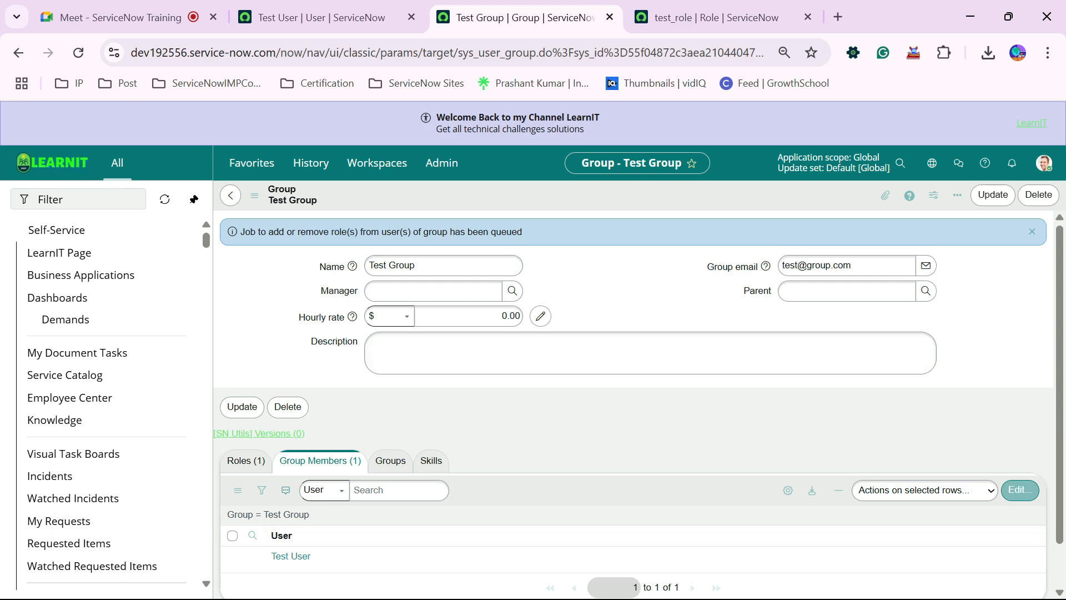
Step: Remove Test User from the Test Group members, save the change and refresh the Group Members list
key(ctrl+shift+Tab)
key(ctrl+Tab)
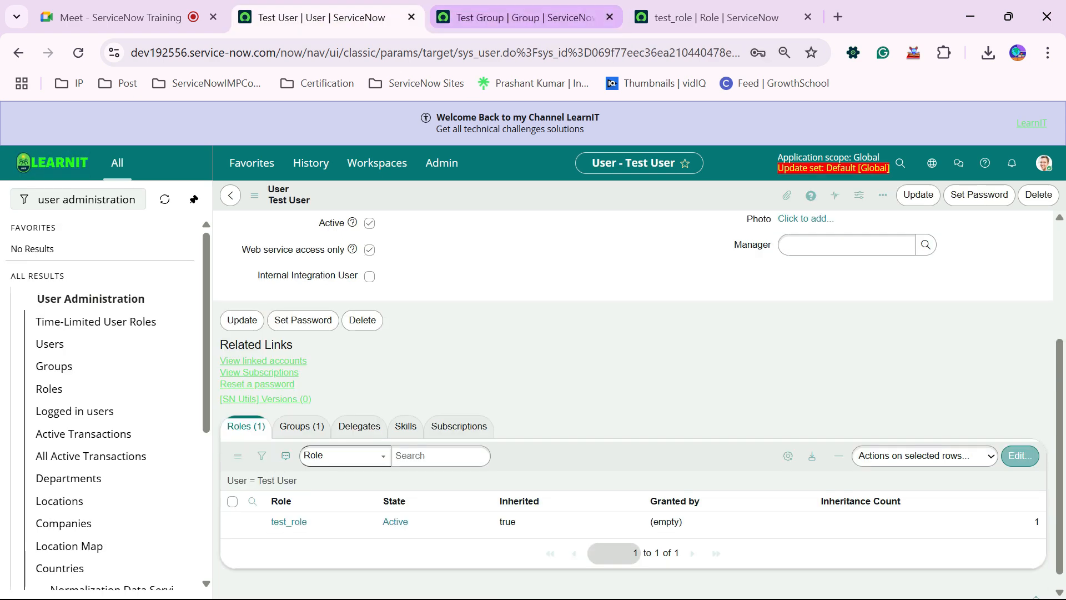
click(1020, 489)
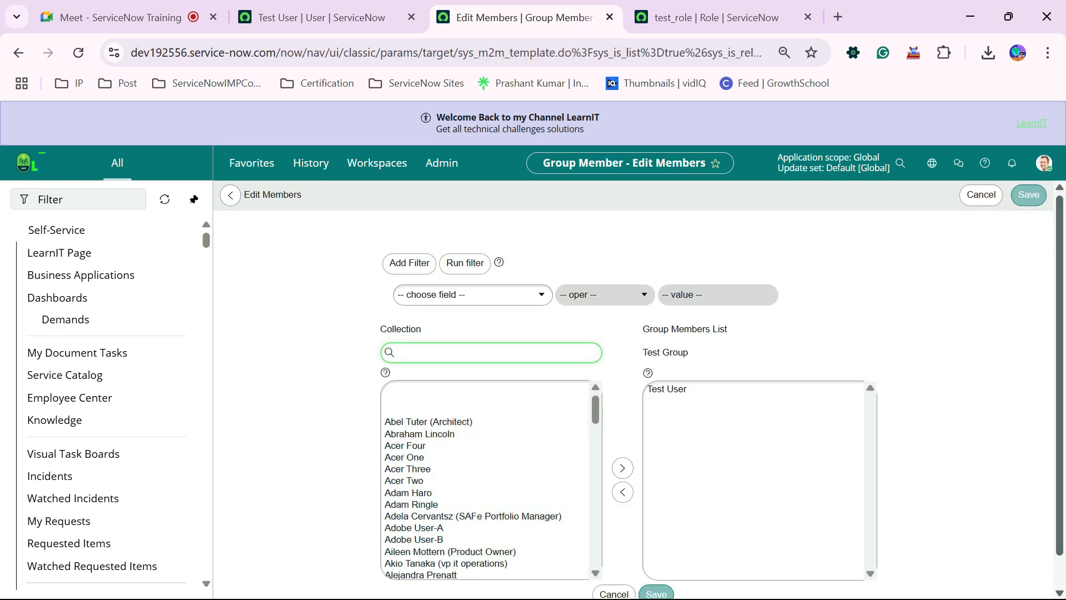
click(666, 389)
scroll(666, 388, down, 1)
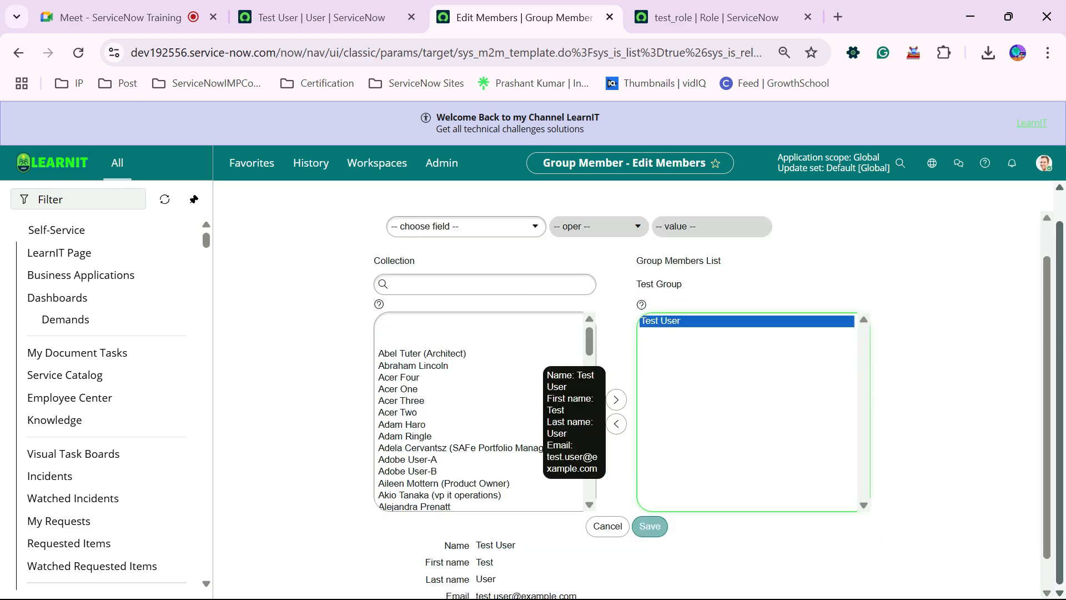
click(616, 423)
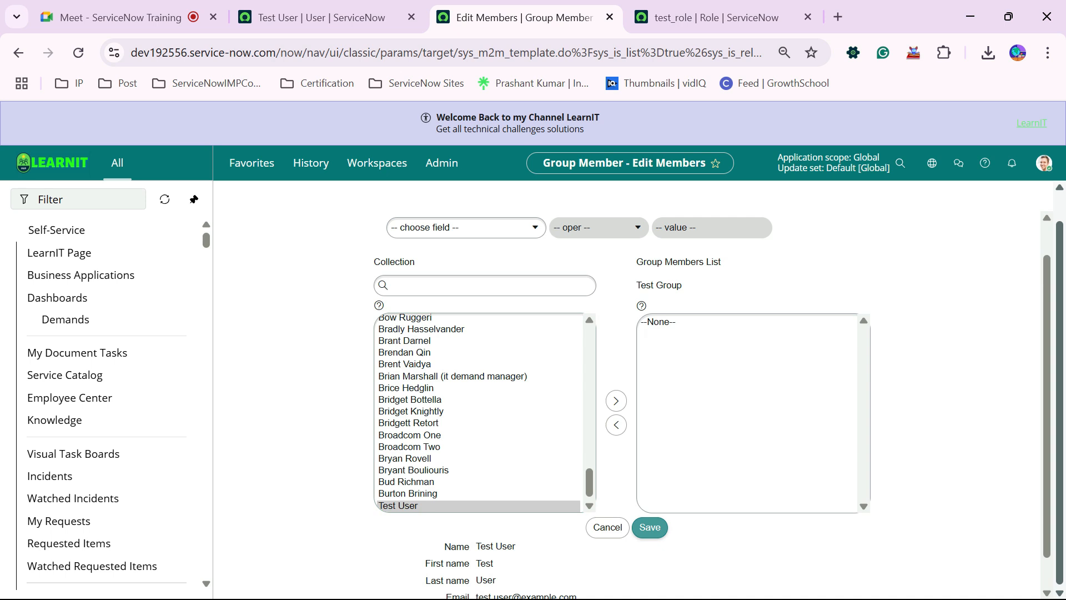
click(650, 527)
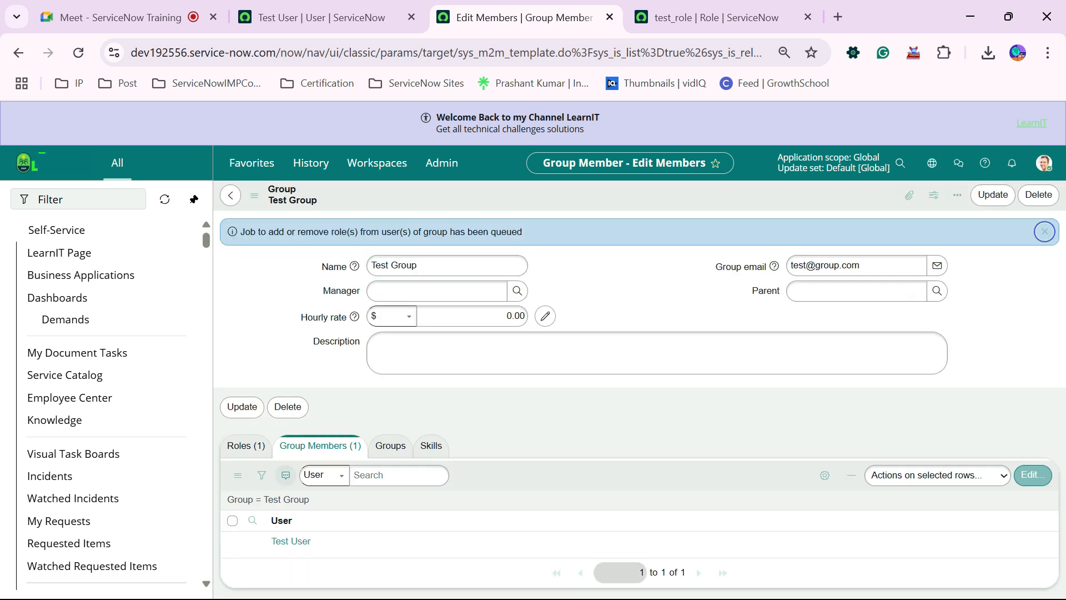
right_click(549, 482)
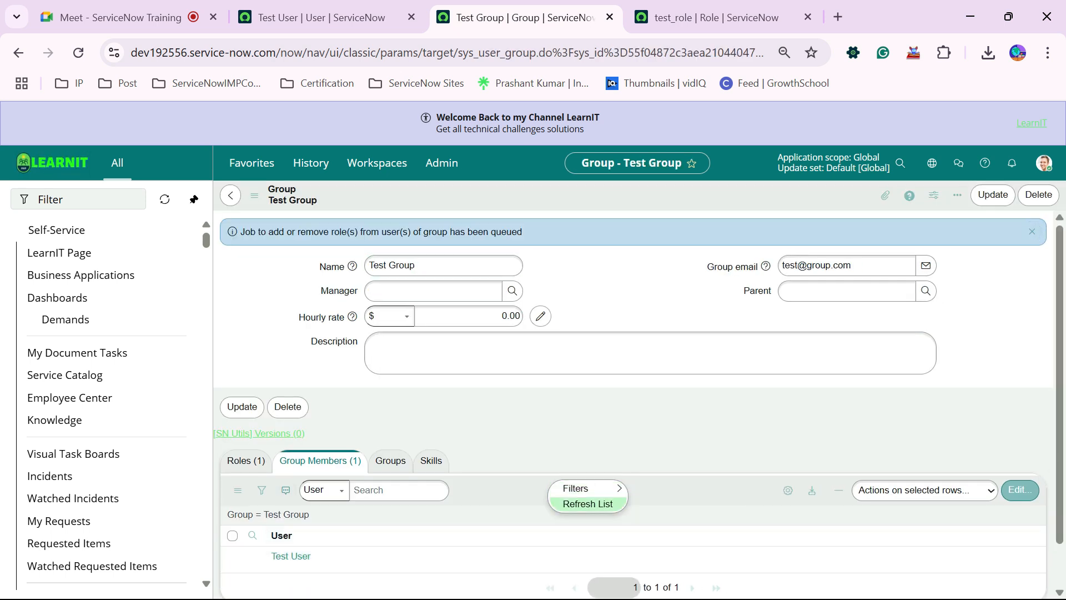
click(588, 504)
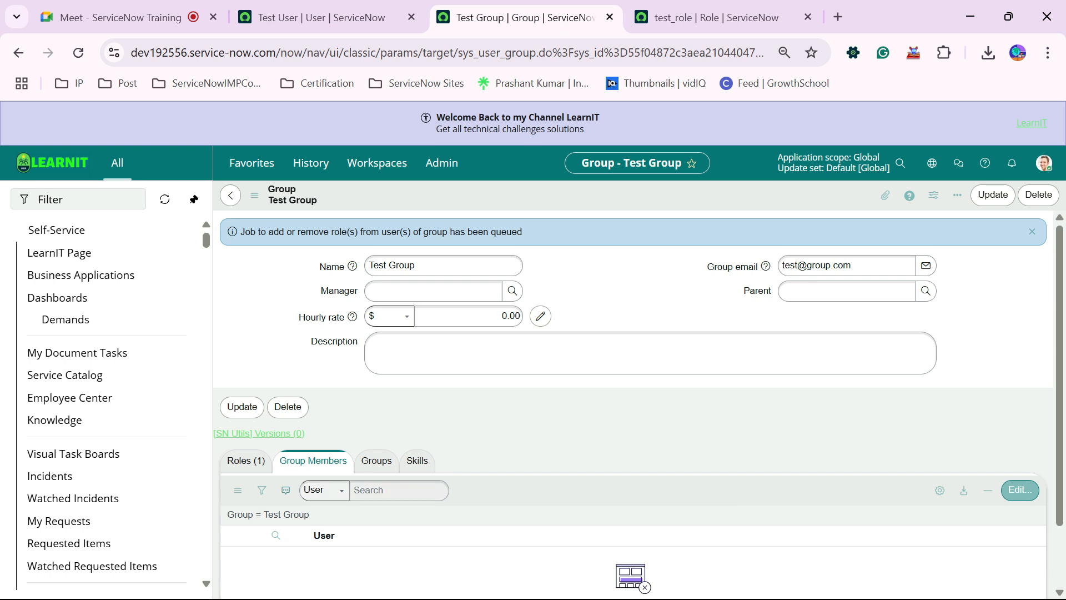
Step: Refresh the Roles and Groups lists on the Test User record to check the effect of the removal
key(ctrl+Page_Up)
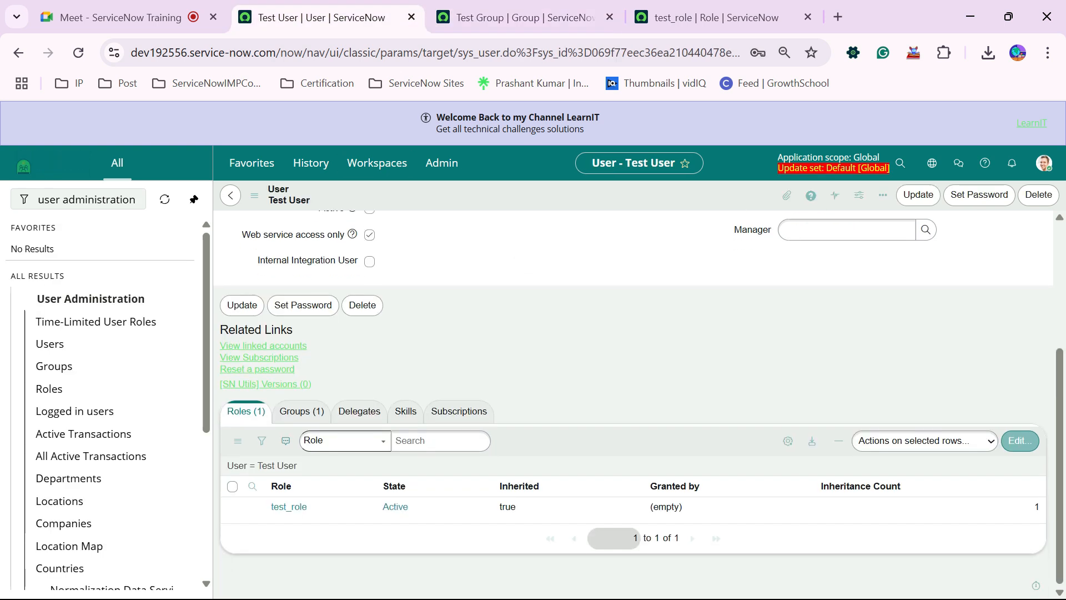
right_click(536, 450)
click(572, 473)
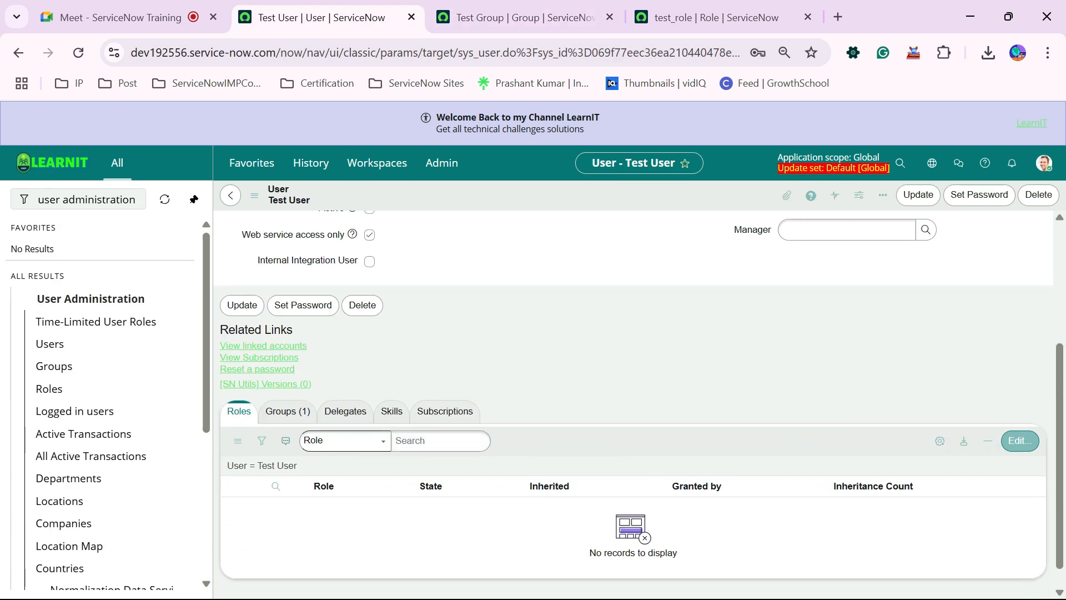
click(288, 410)
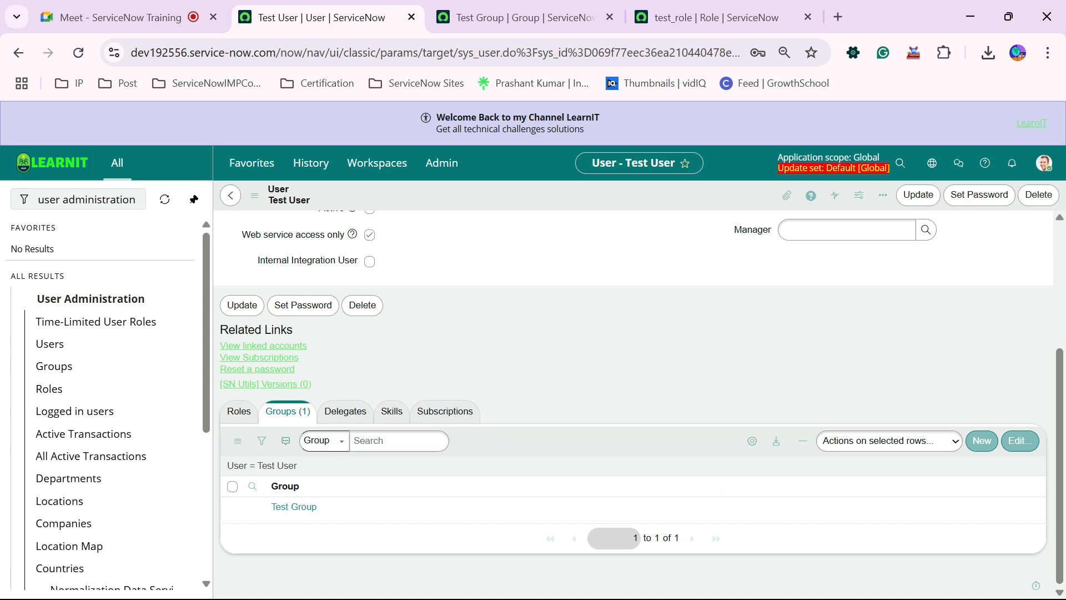
right_click(580, 447)
click(618, 468)
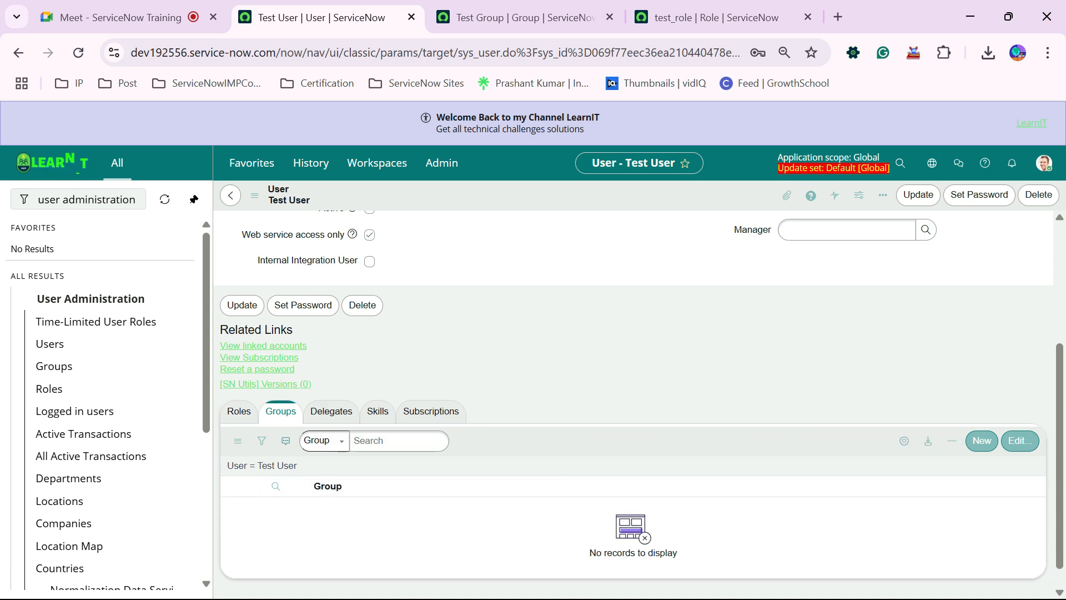
click(239, 411)
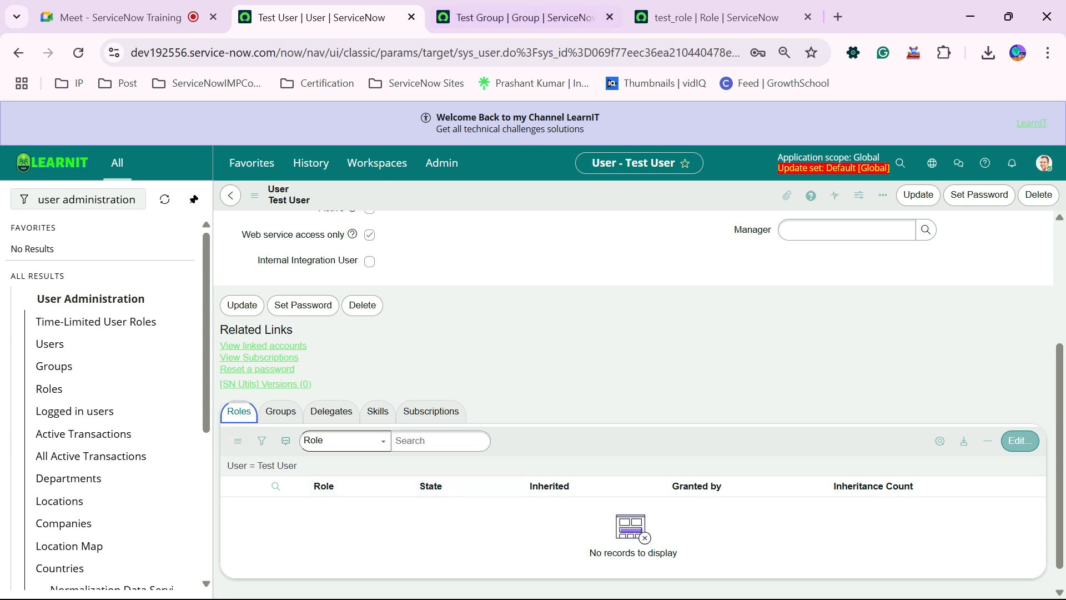
Step: Review the open Test Group and test_role records and return to the Test User record
key(ctrl+Tab)
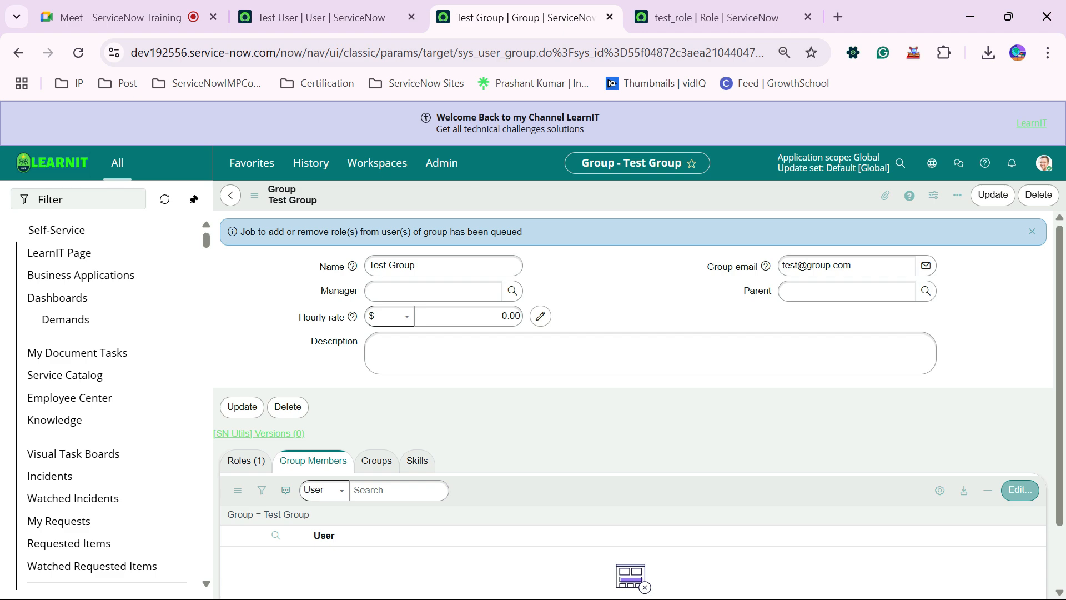
key(super)
key(ctrl+Tab)
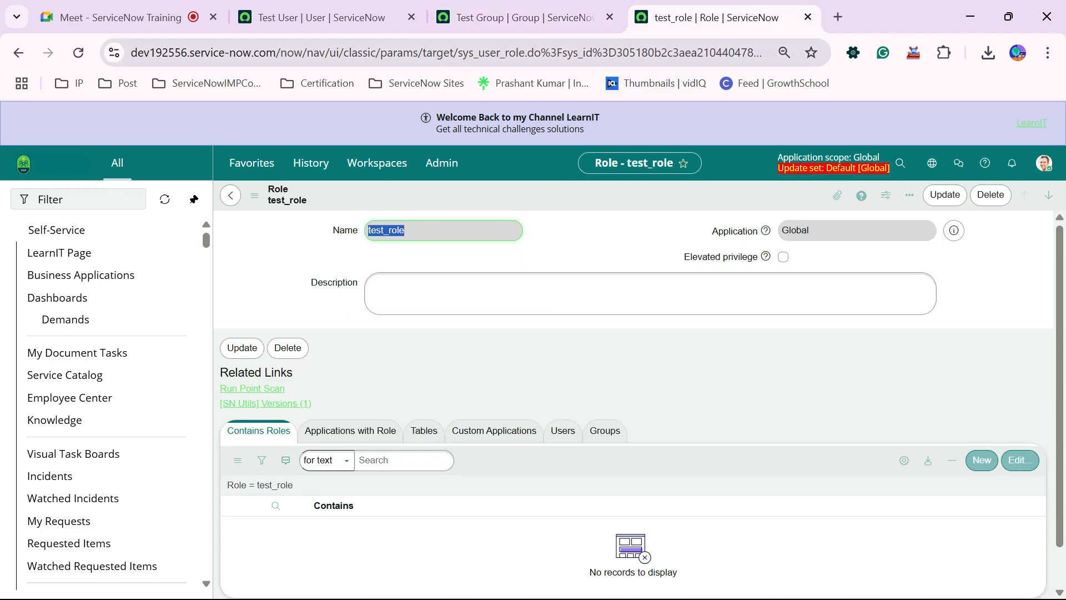
key(ctrl+shift+Tab)
key(ctrl+shift+Tab)
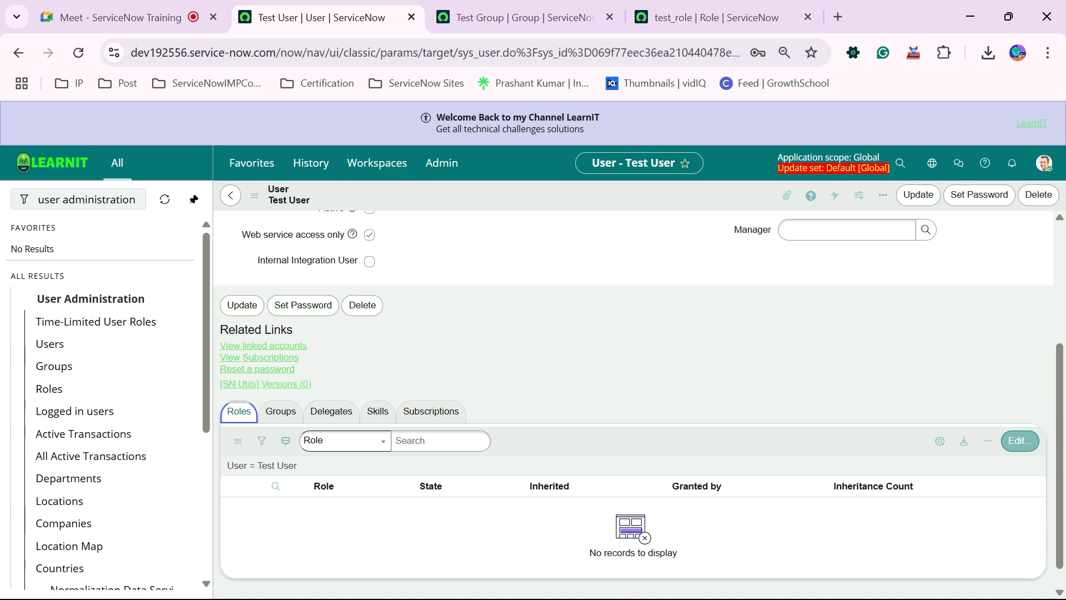
Step: View the list of logged in users and close the Test Group and test_role browser tabs
click(75, 412)
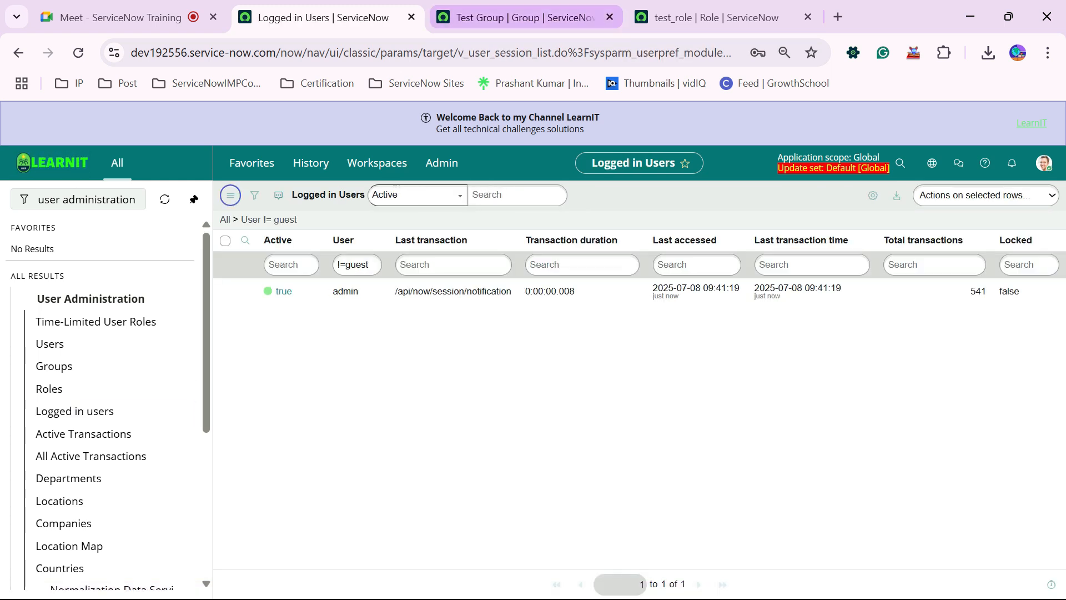
click(609, 17)
click(609, 17)
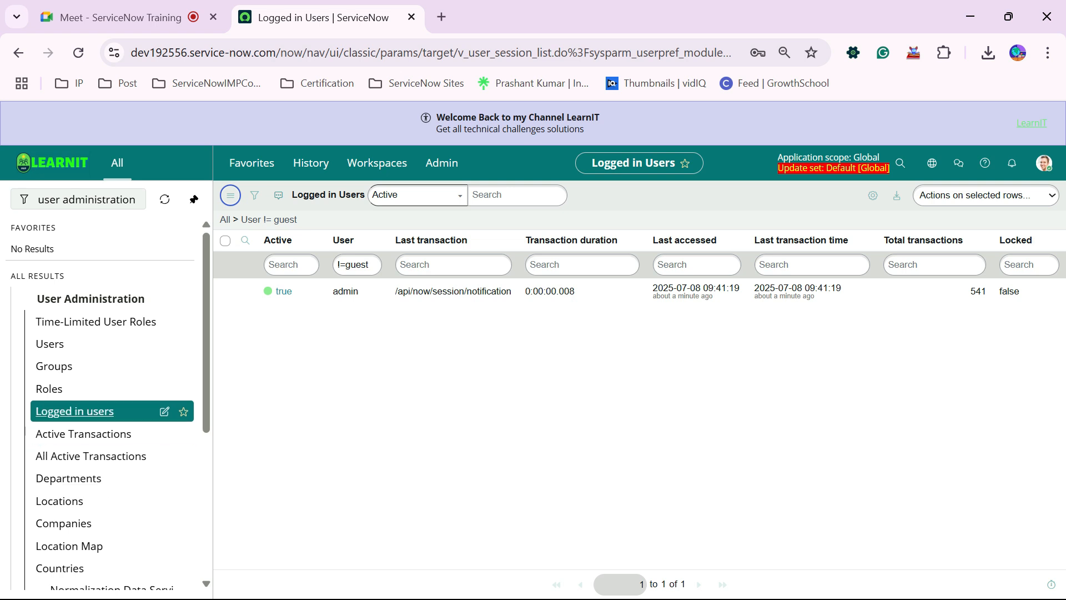
Step: View the Active Transactions list and compare it with All Active Transactions
click(83, 434)
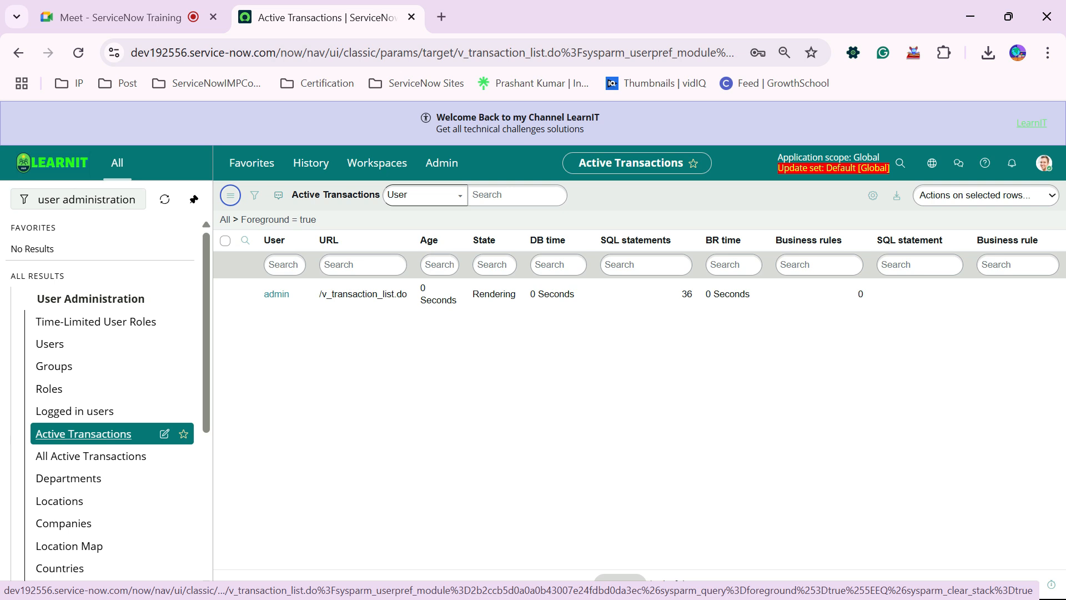
click(91, 455)
click(83, 433)
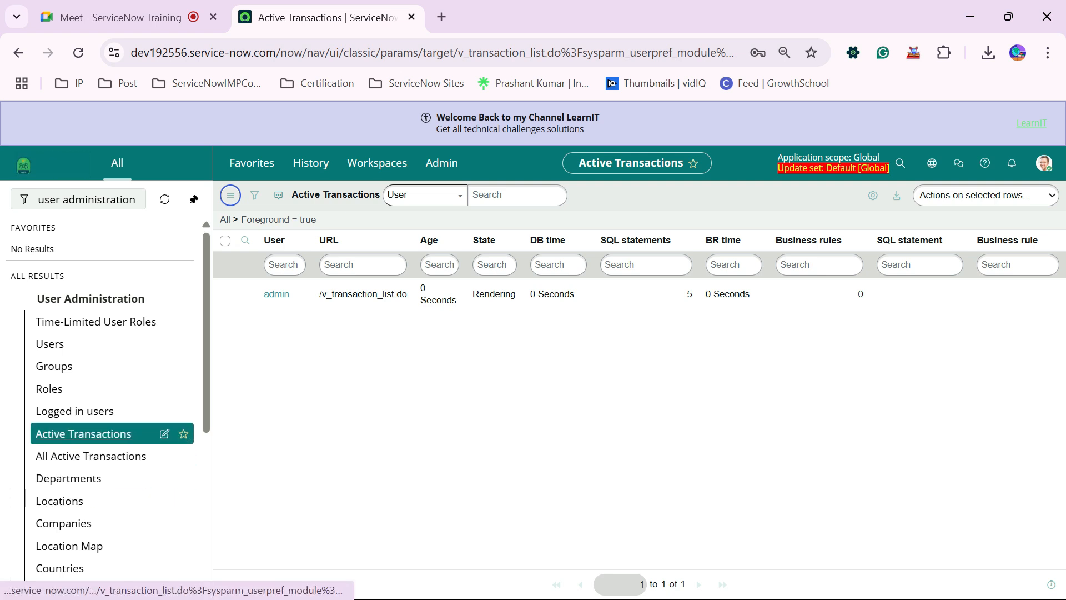
click(91, 456)
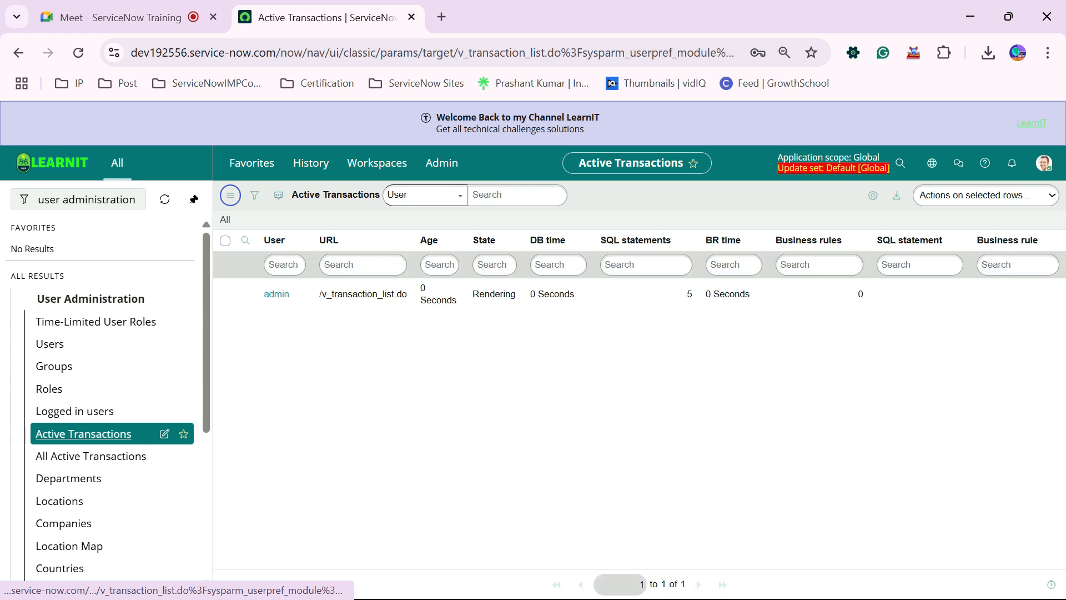
Step: Inspect the admin user's transaction record in a separate browser tab and close it
middle_click(276, 294)
click(511, 18)
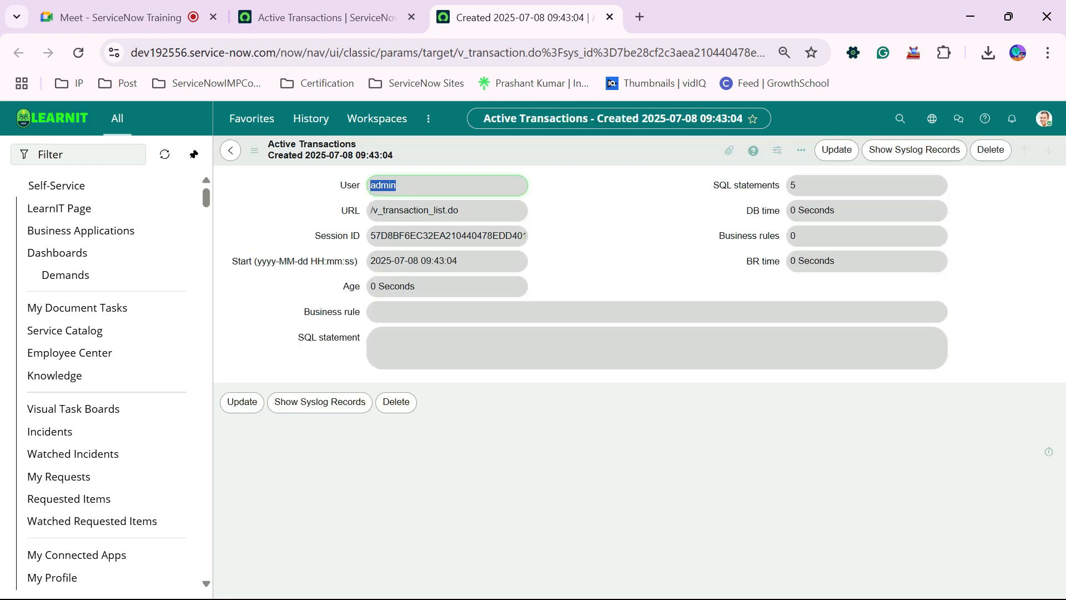
key(ctrl+w)
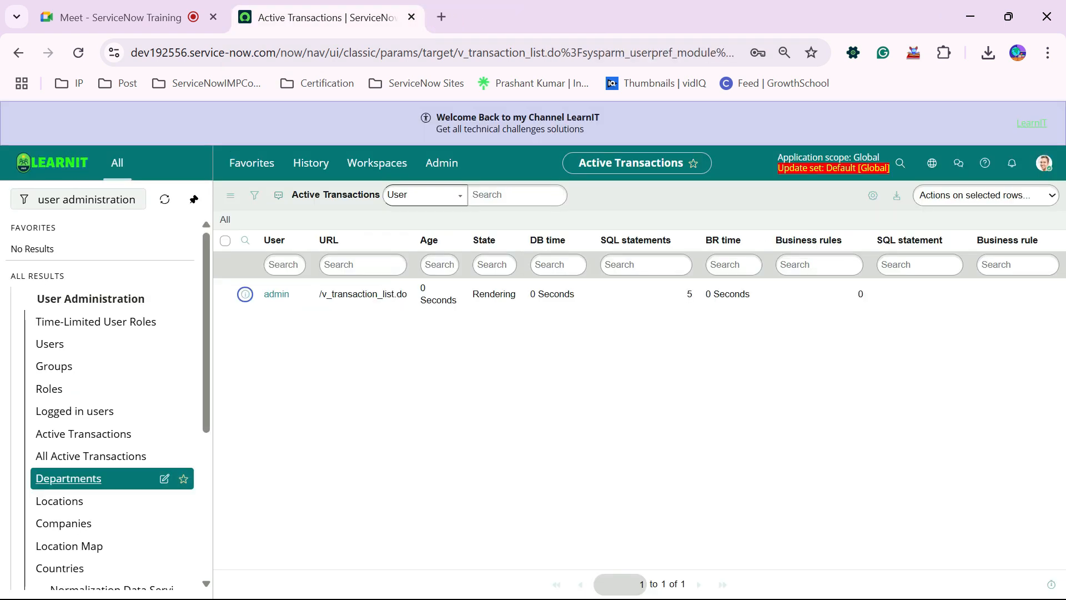
Step: Open the Departments list in a separate browser tab and examine its names, IDs, department heads and descriptions
scroll(111, 444, down, 1)
scroll(111, 444, down, 2)
scroll(111, 444, up, 4)
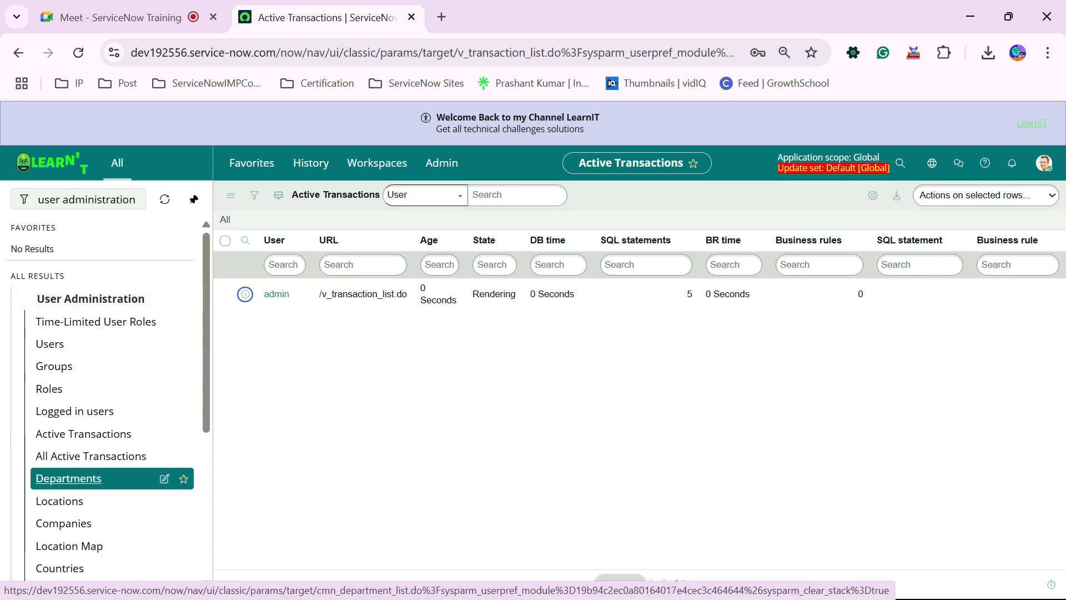
middle_click(69, 478)
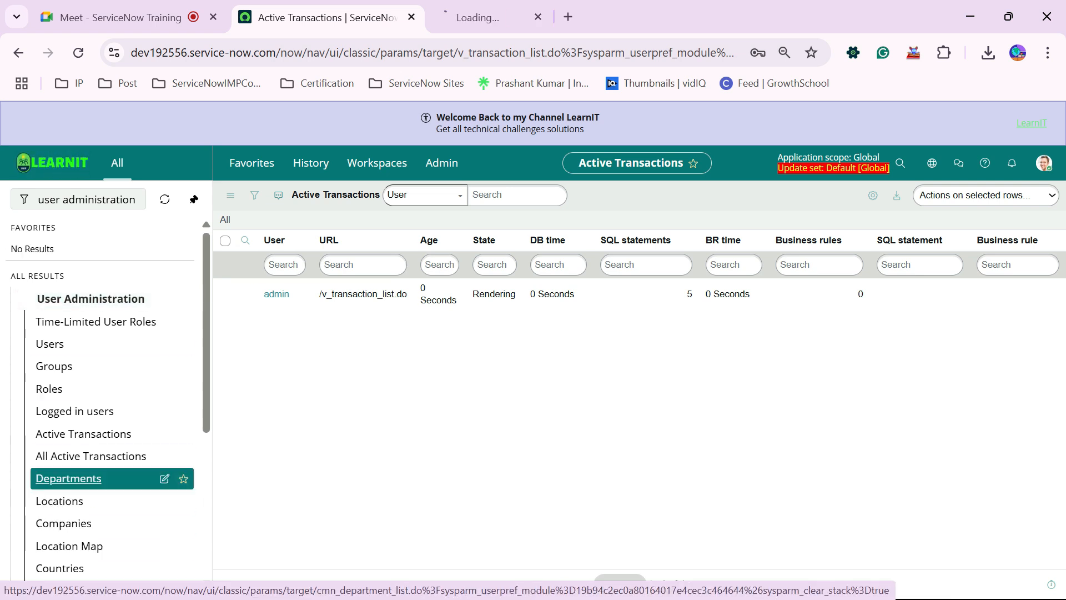
click(516, 17)
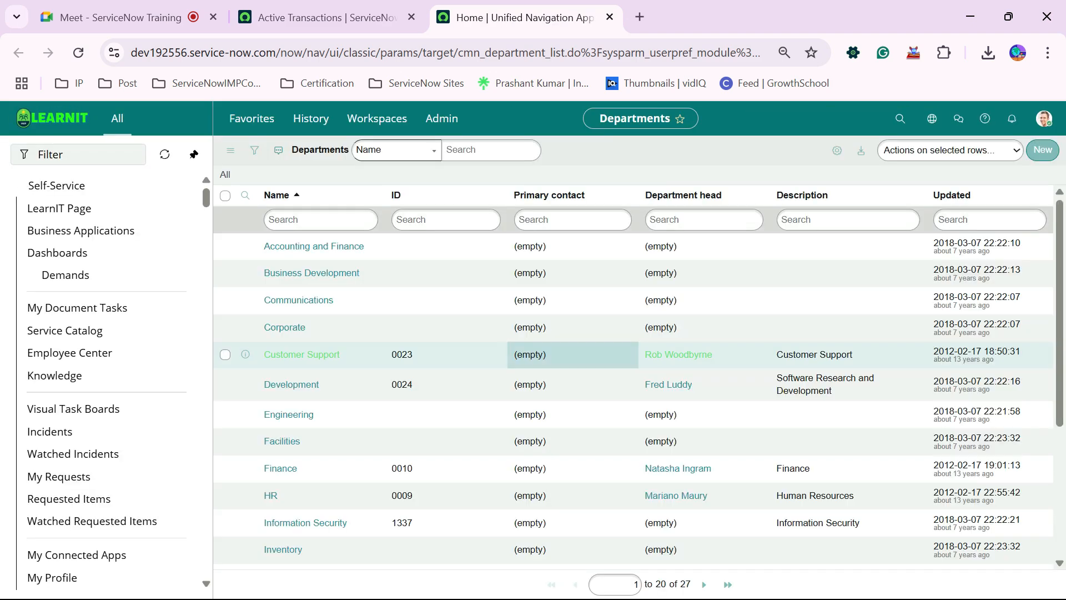
scroll(444, 281, down, 2)
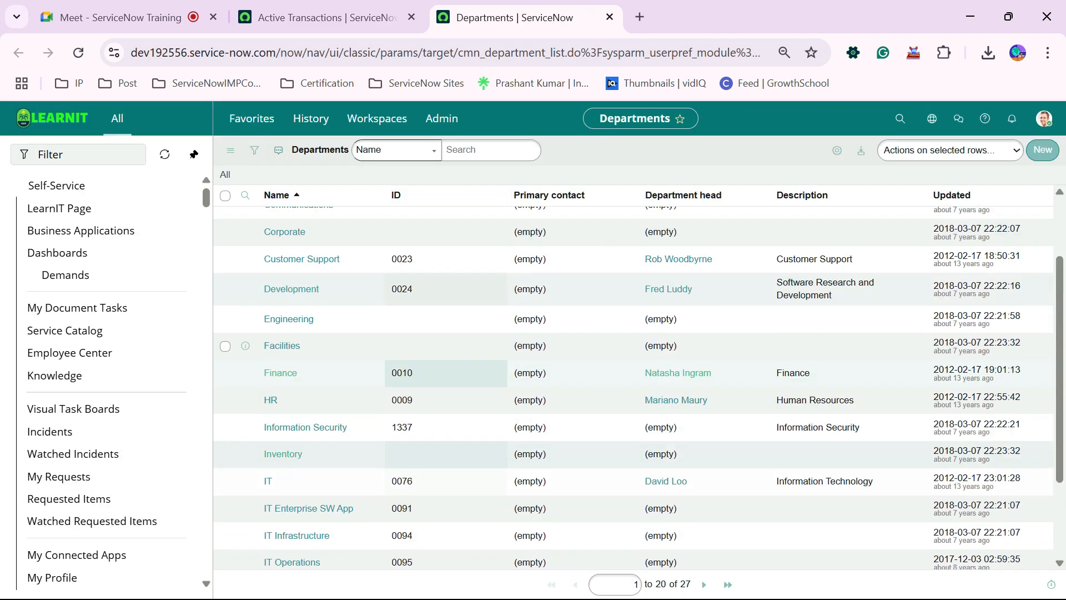
scroll(444, 364, up, 2)
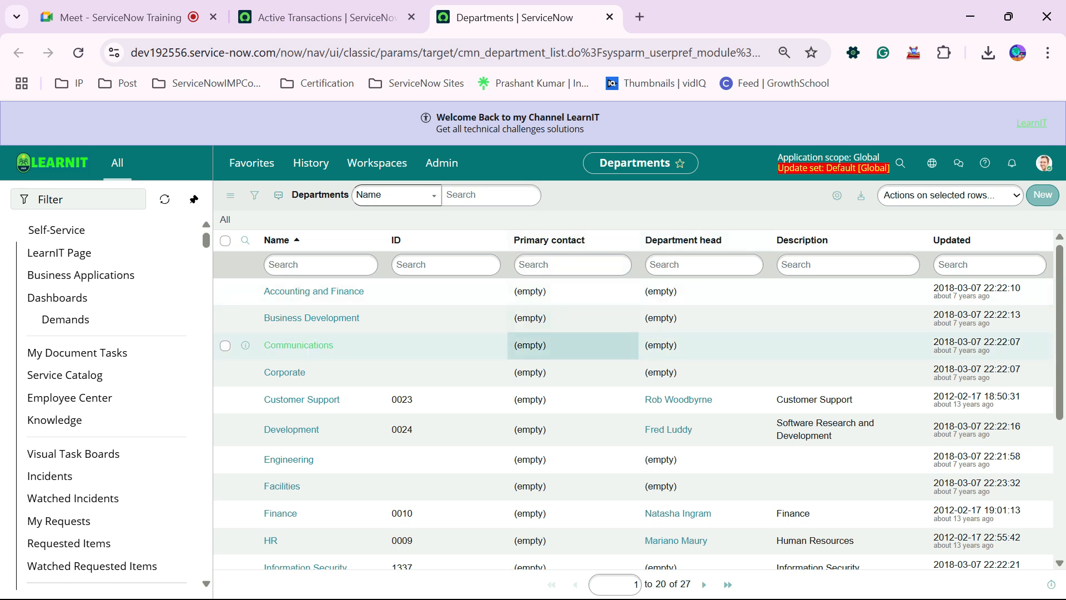
scroll(572, 289, down, 3)
scroll(571, 360, down, 2)
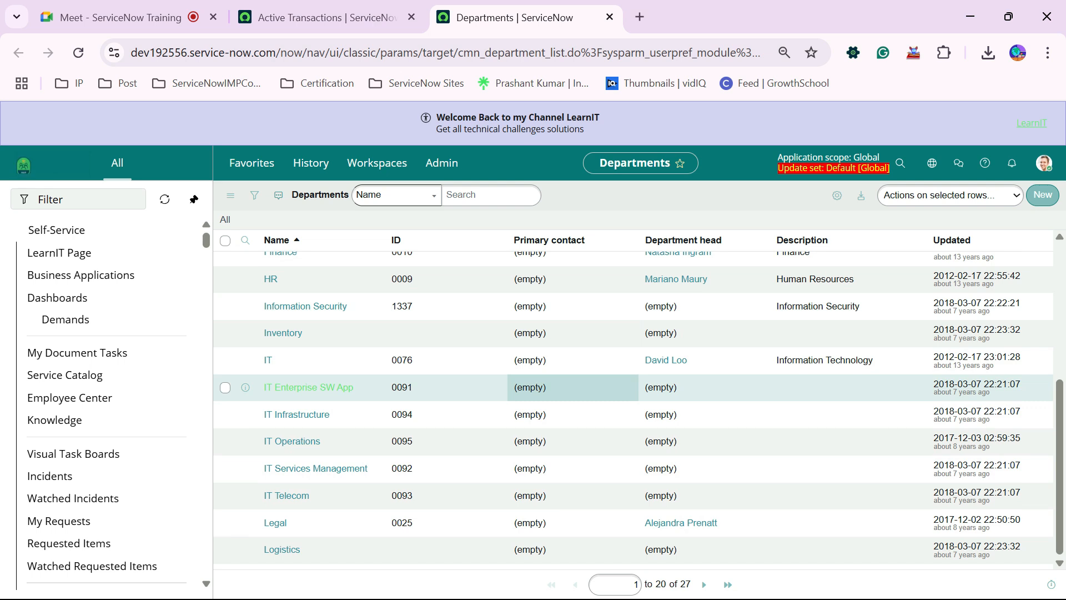
scroll(446, 390, up, 1)
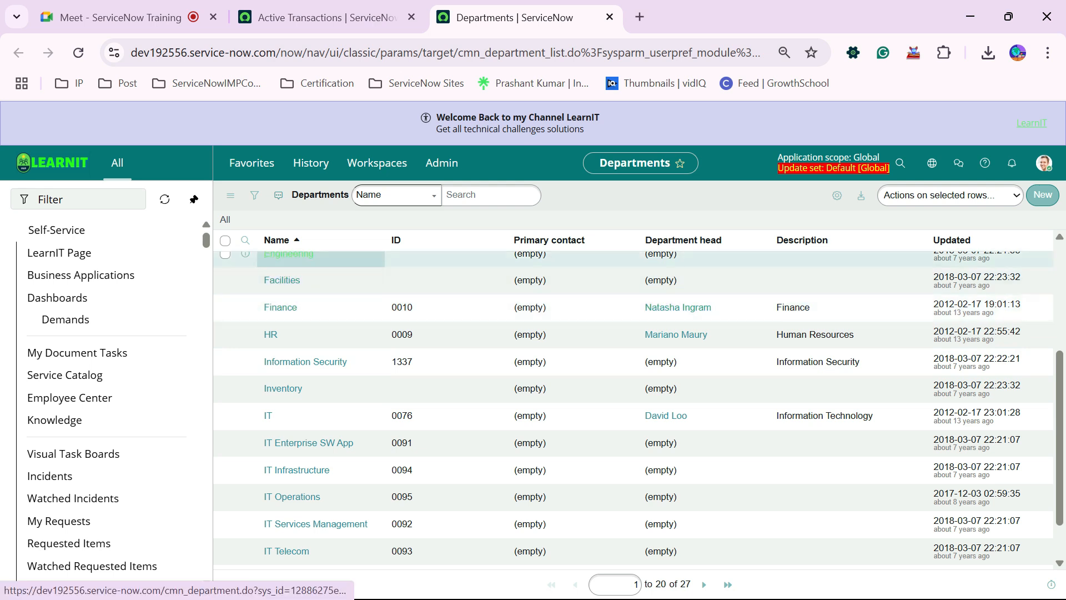
scroll(288, 308, up, 1)
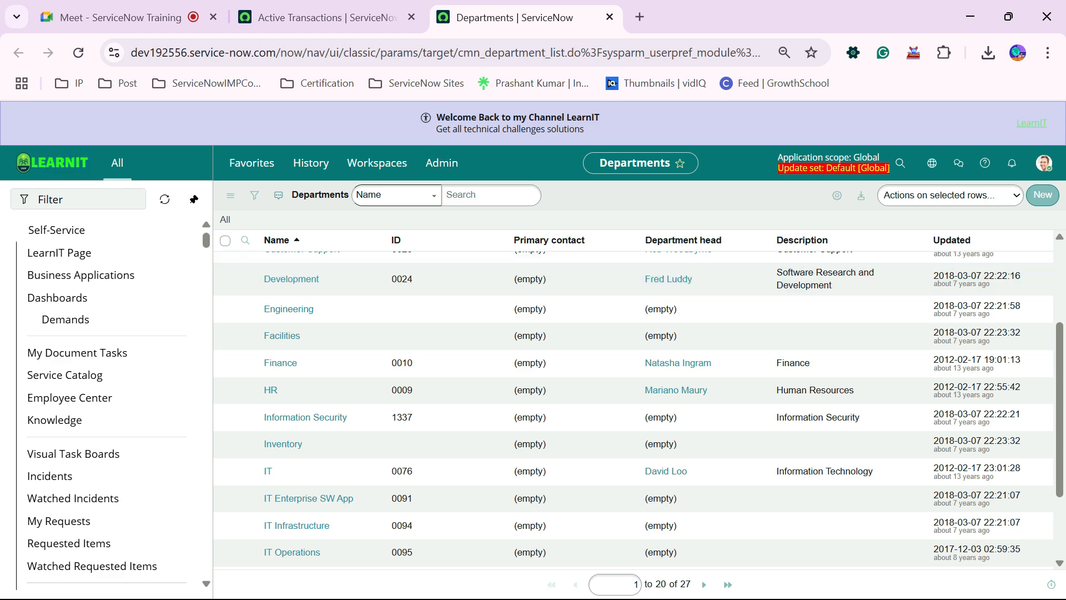
scroll(633, 400, up, 3)
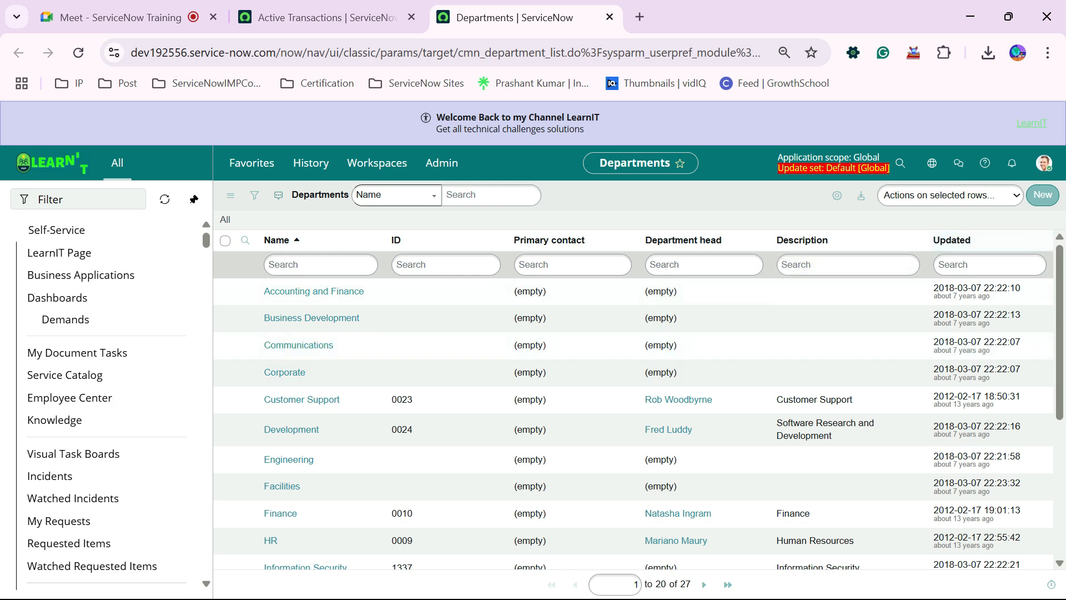
Step: View the blank form for a new department and return to the Departments list without submitting it
click(1043, 195)
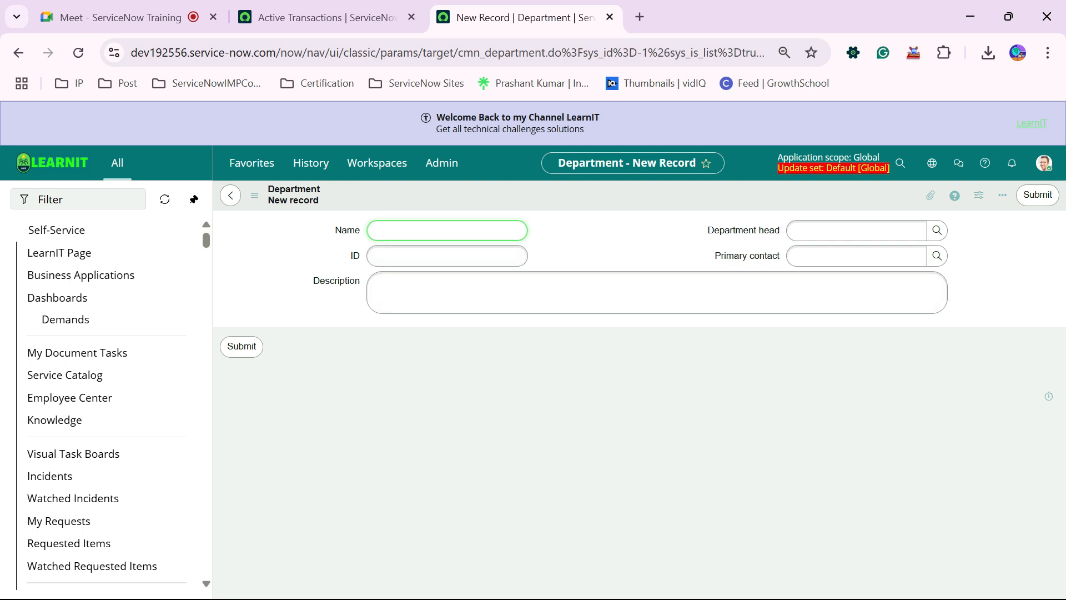
key(ctrl+shift+Tab)
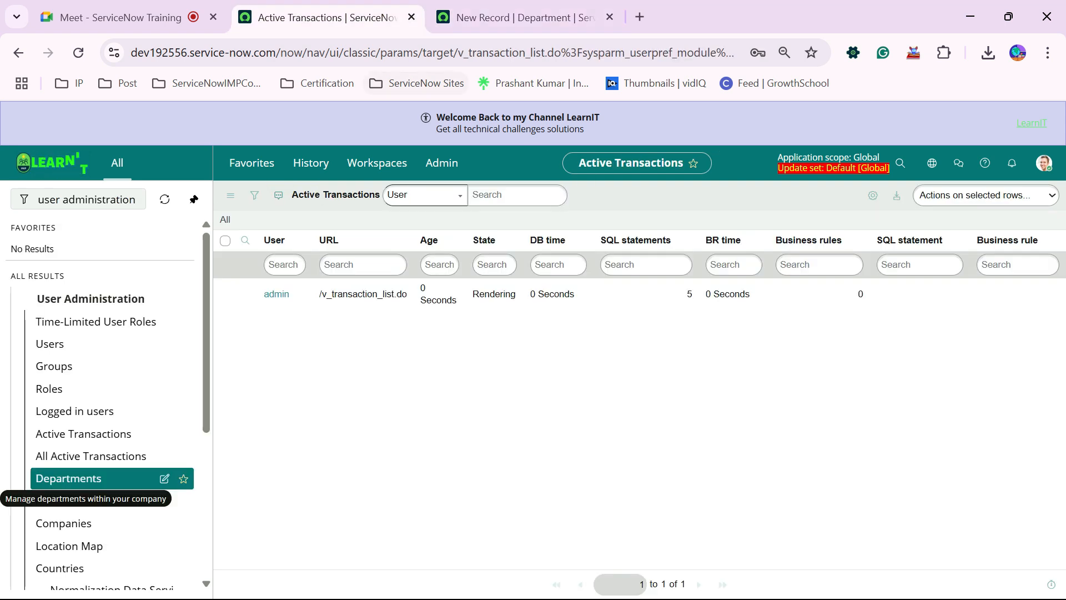
key(ctrl+Tab)
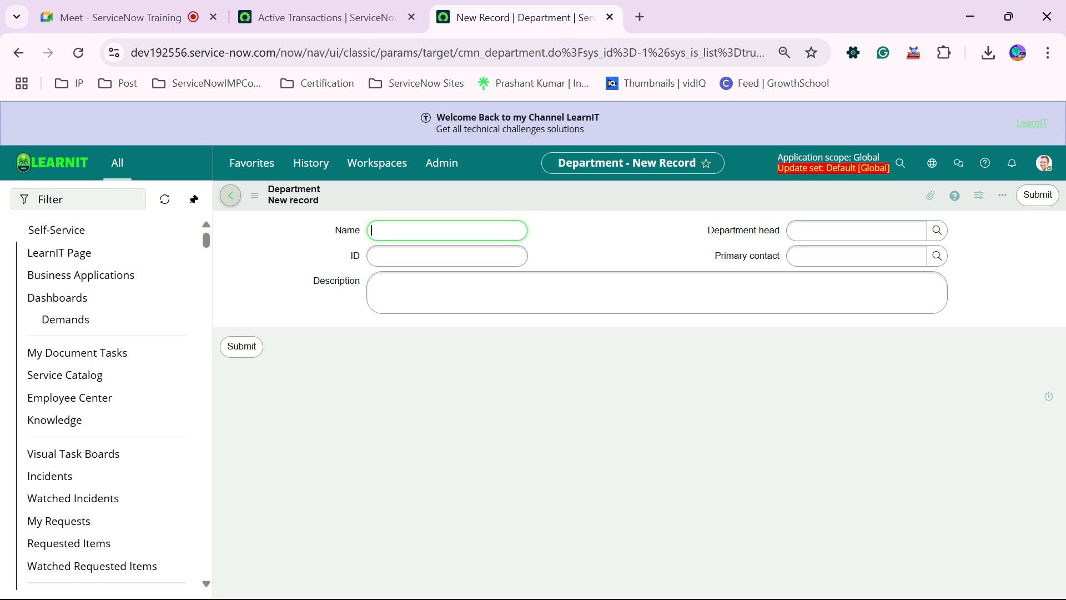
click(230, 195)
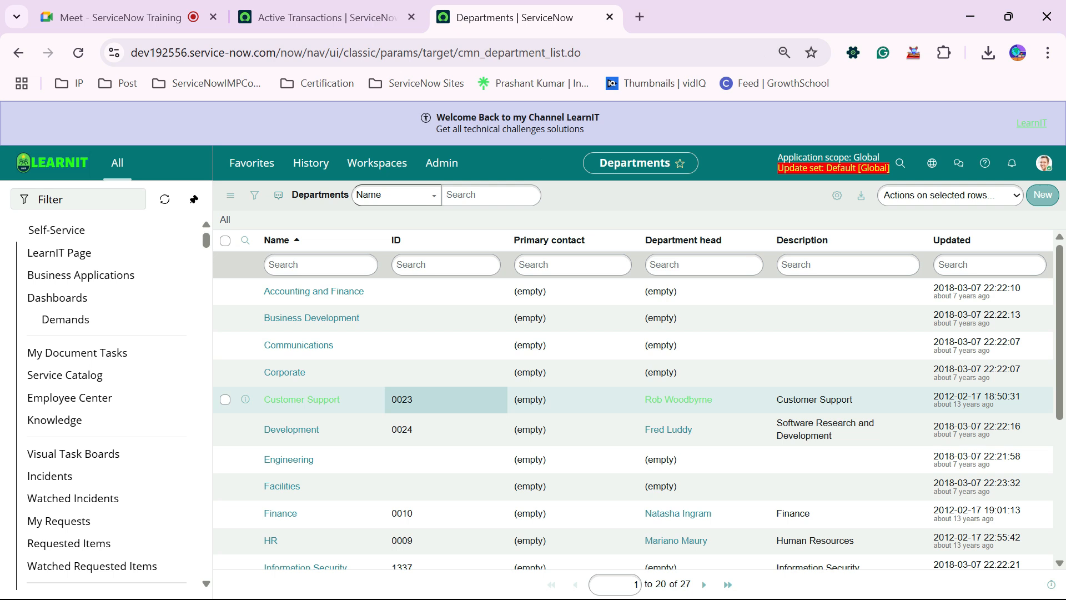
Step: Open the Users list in a separate browser tab and open the test user's record from it
click(322, 17)
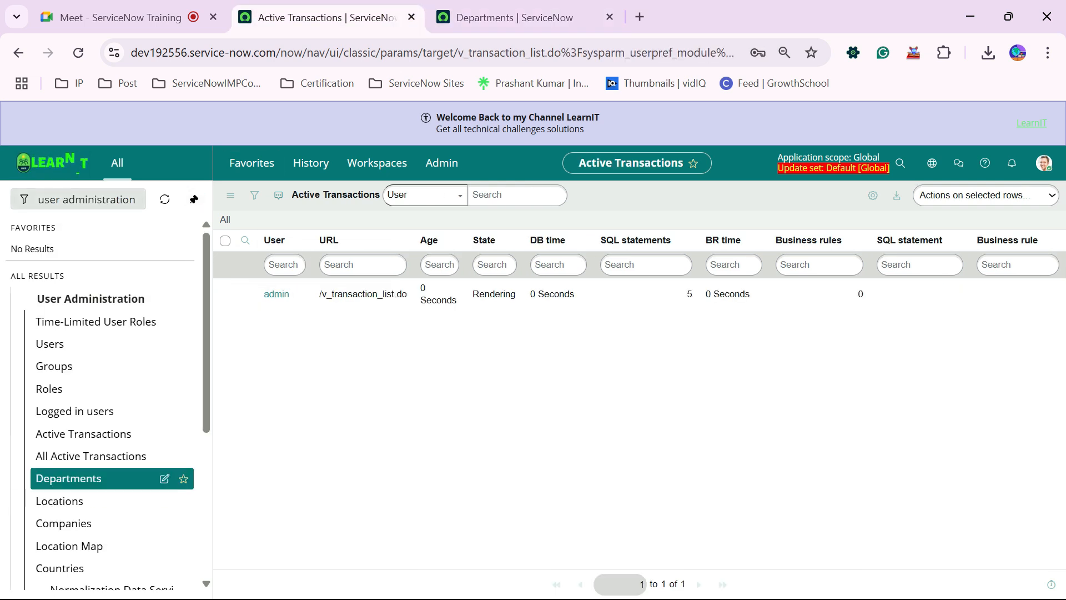
middle_click(50, 344)
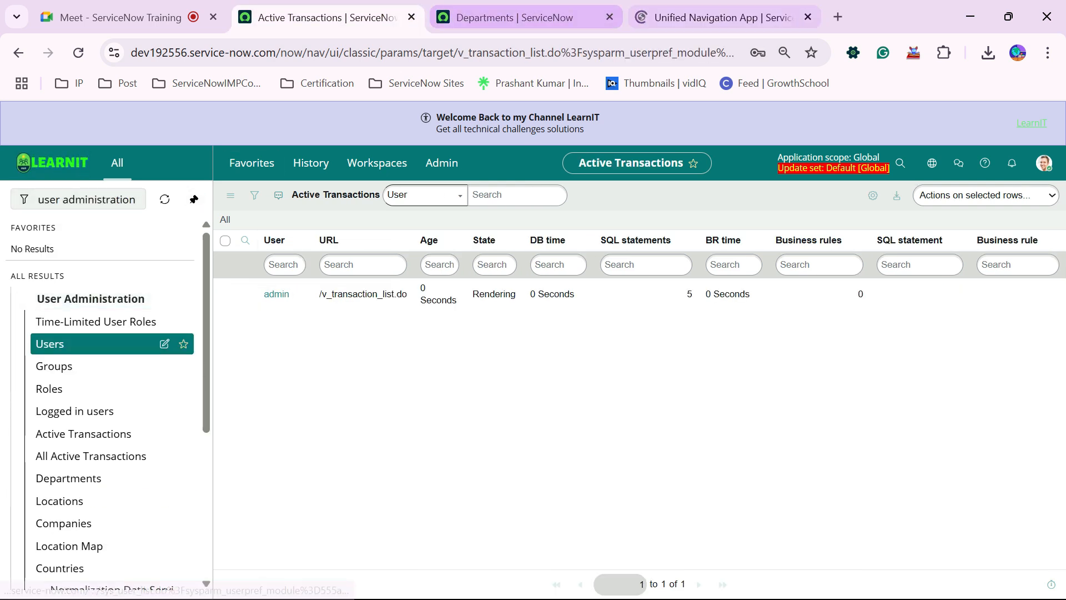
click(717, 18)
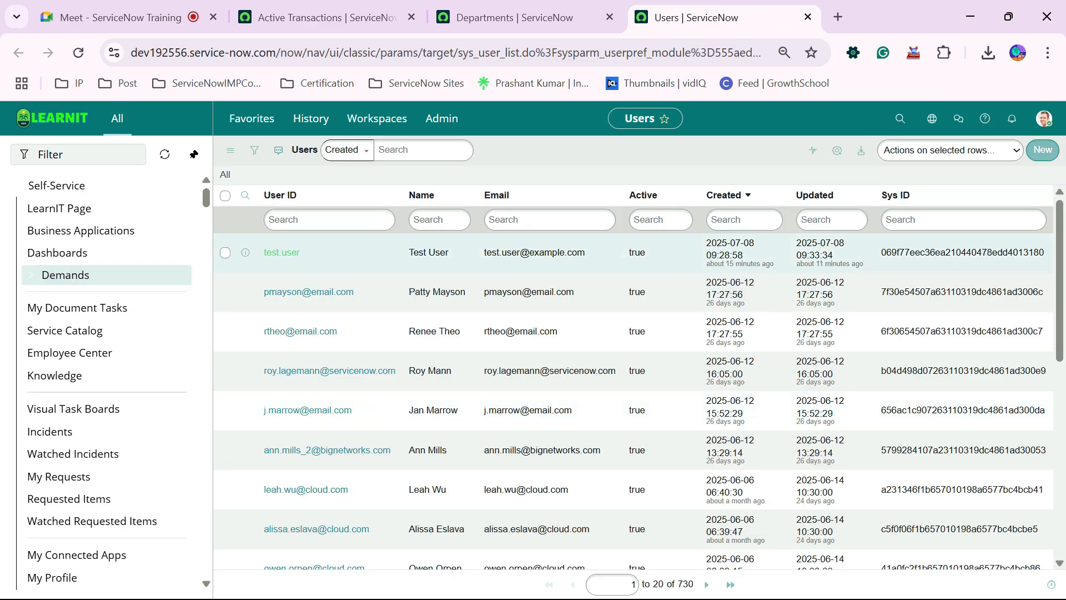
click(282, 253)
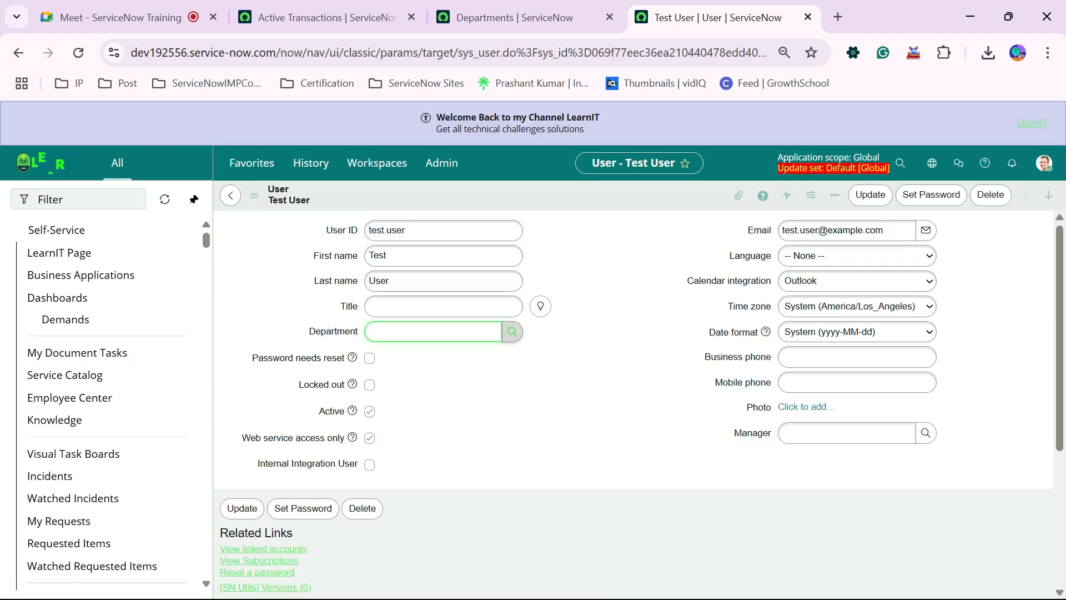
Step: Browse both pages of departments offered for the test user's Department field and close the lookup without choosing one
click(513, 332)
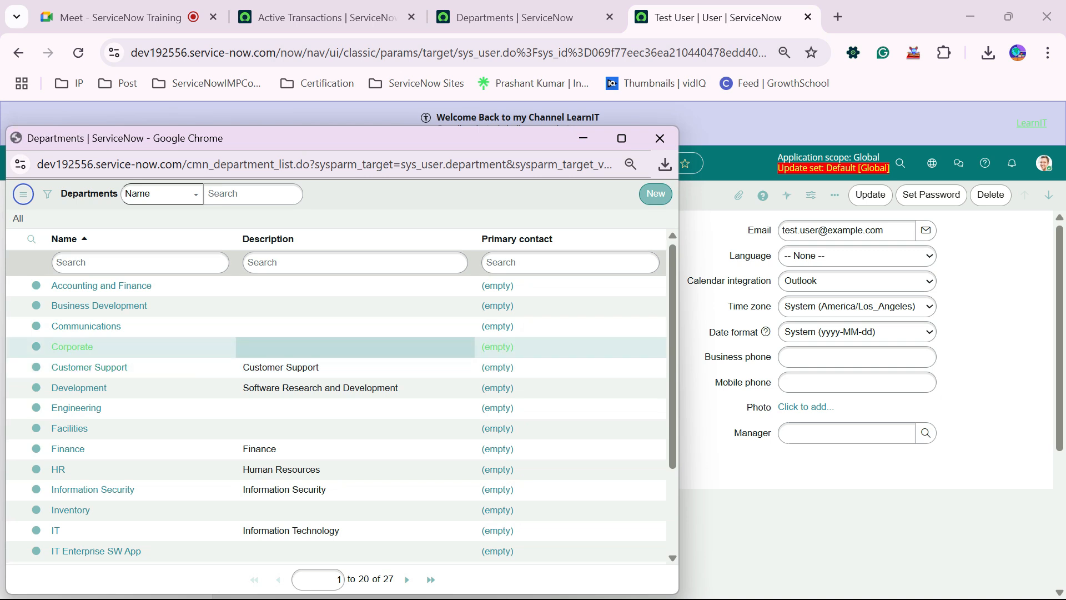
scroll(139, 478, down, 2)
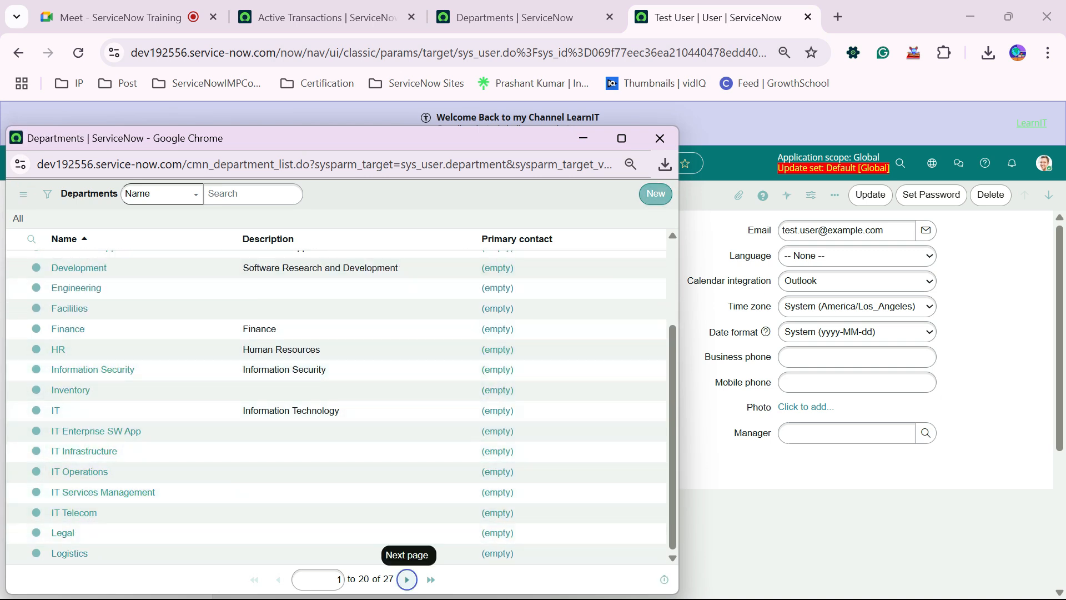
click(407, 579)
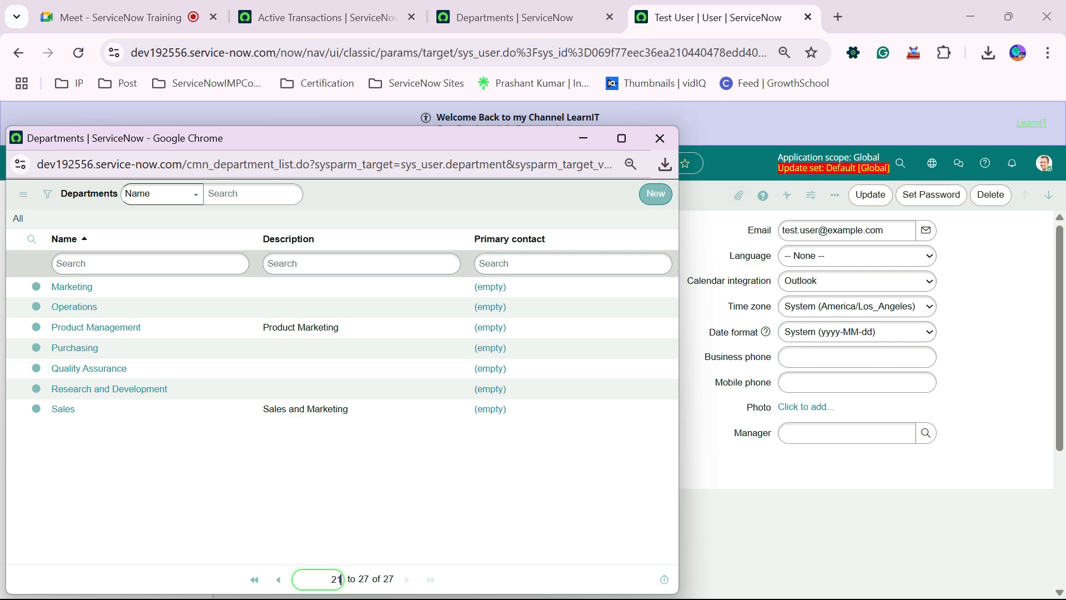
click(660, 138)
Step: Create and save a new department named Implementation Team, and view its Users and Expense Allocations related lists
click(516, 17)
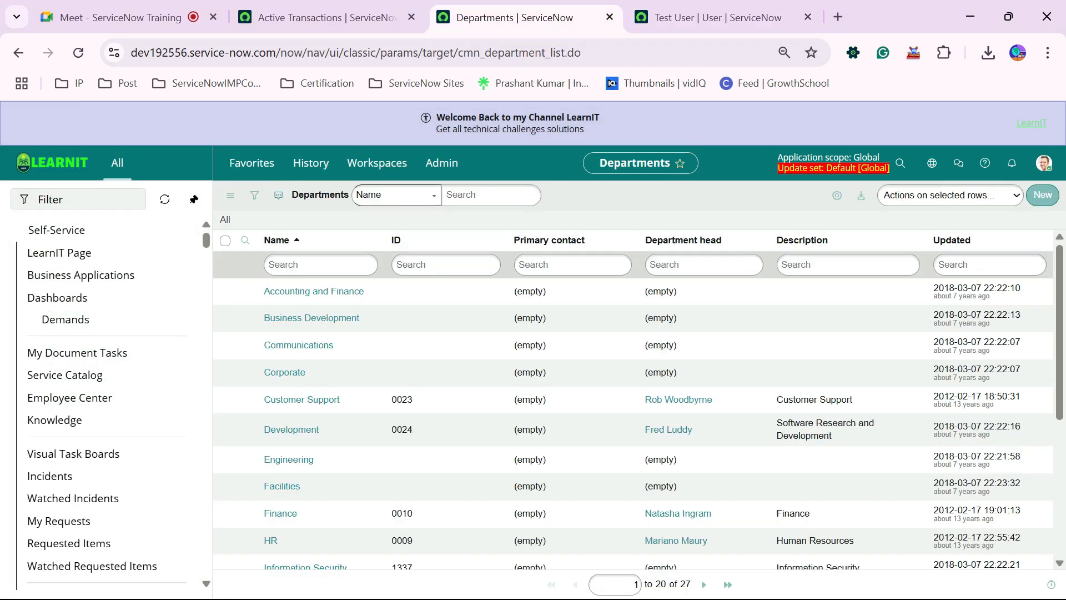
click(716, 17)
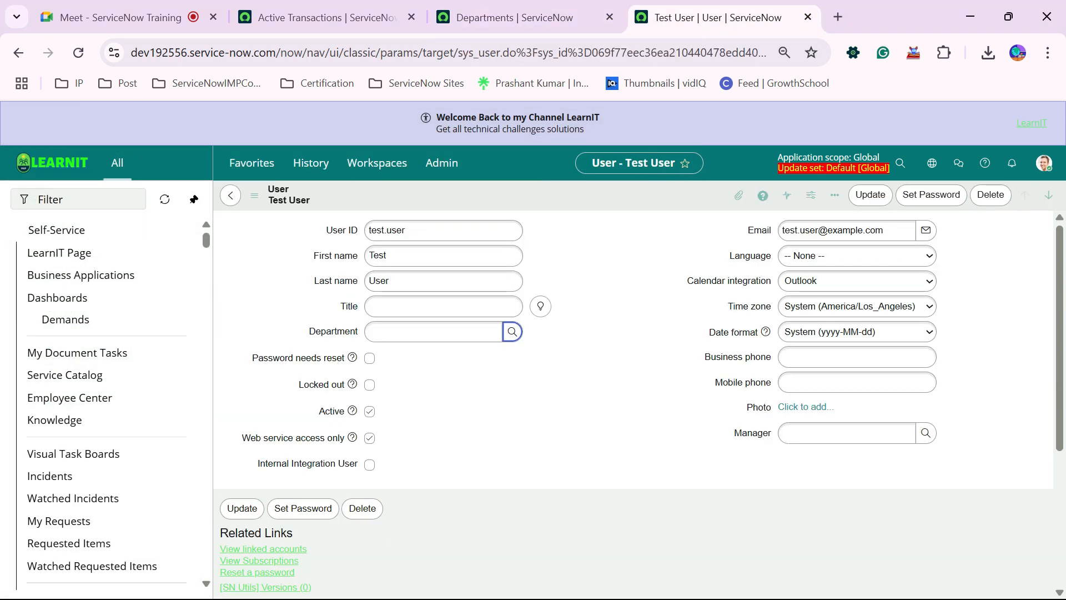
click(517, 18)
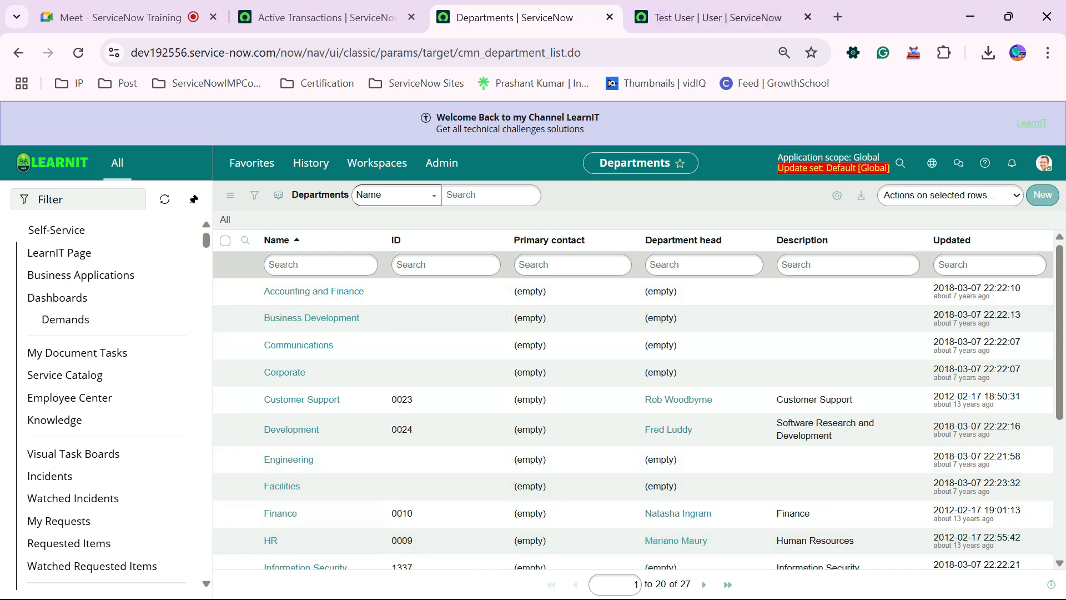
click(1043, 195)
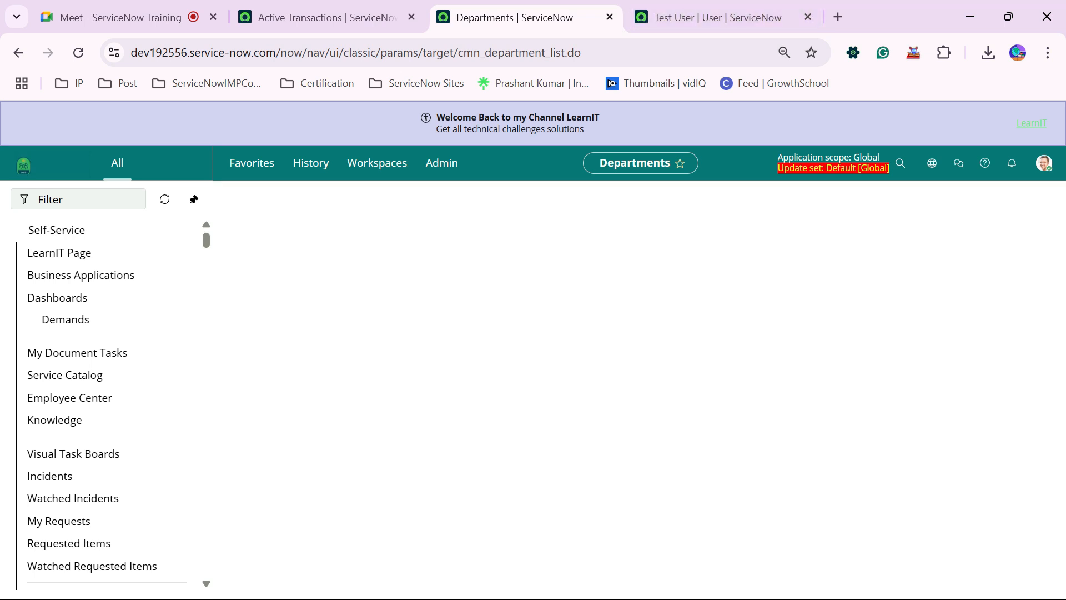
text(I)
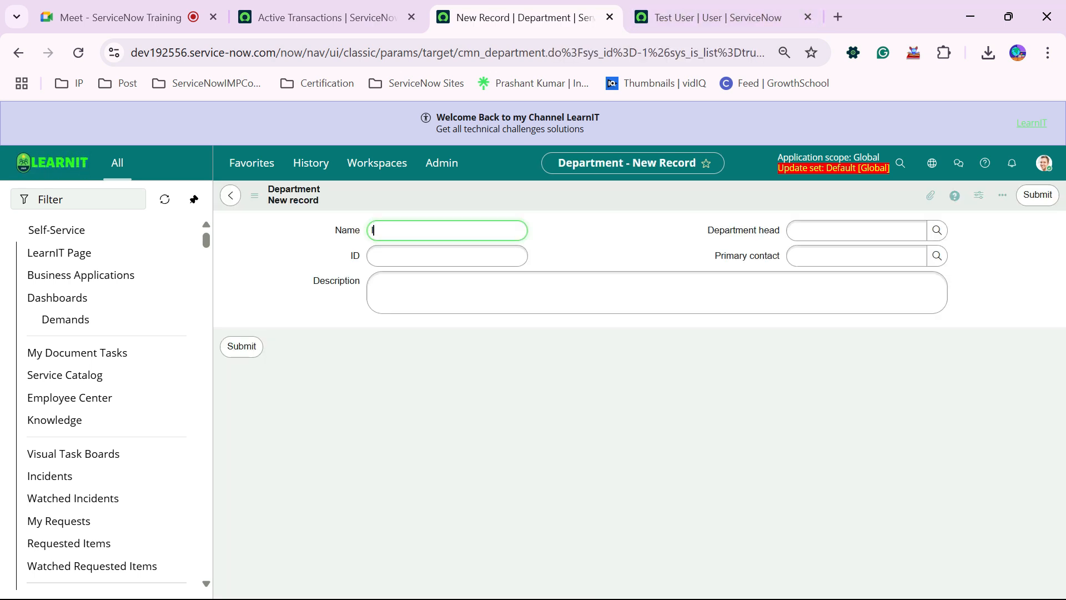
text(mplementation Team)
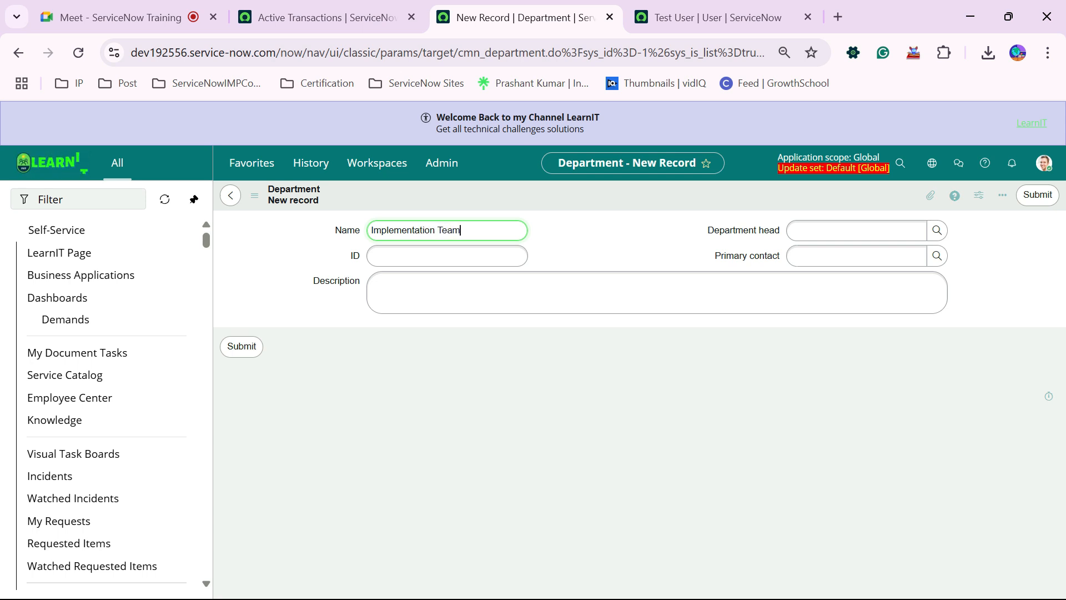
right_click(513, 196)
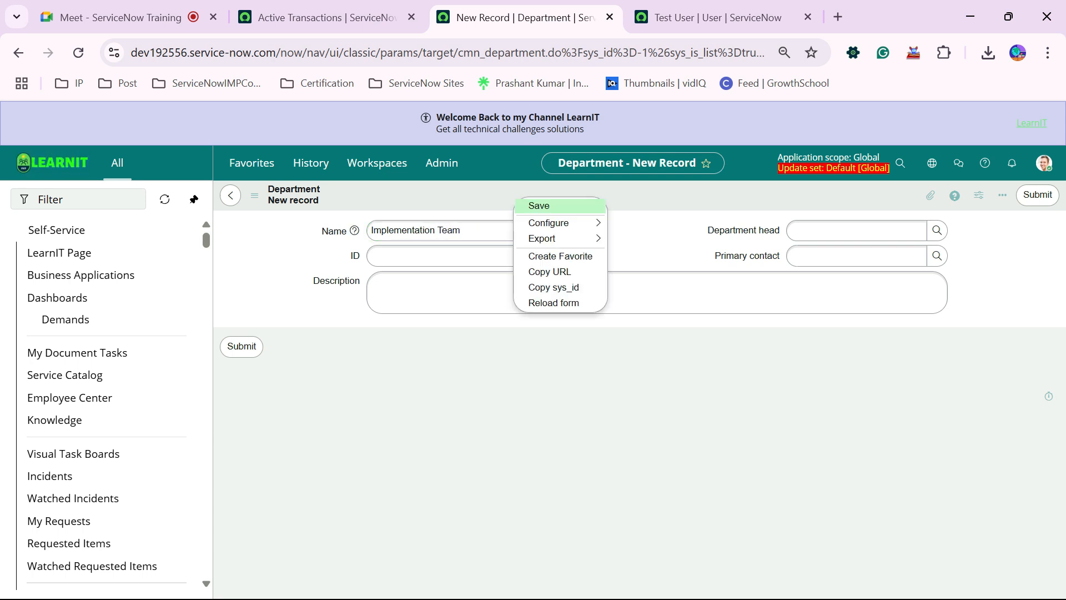
click(536, 205)
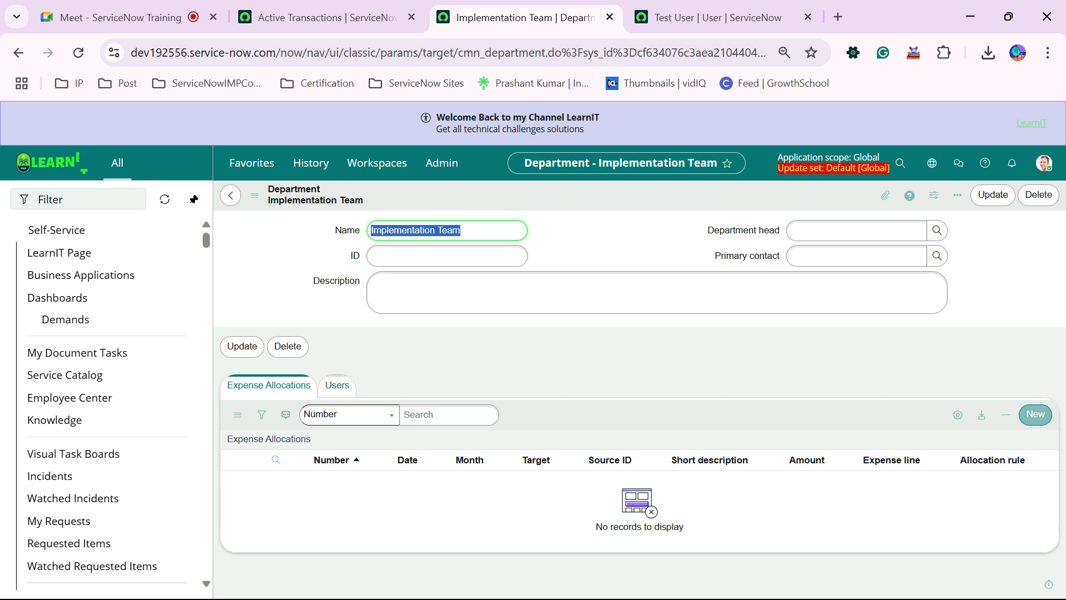
click(337, 385)
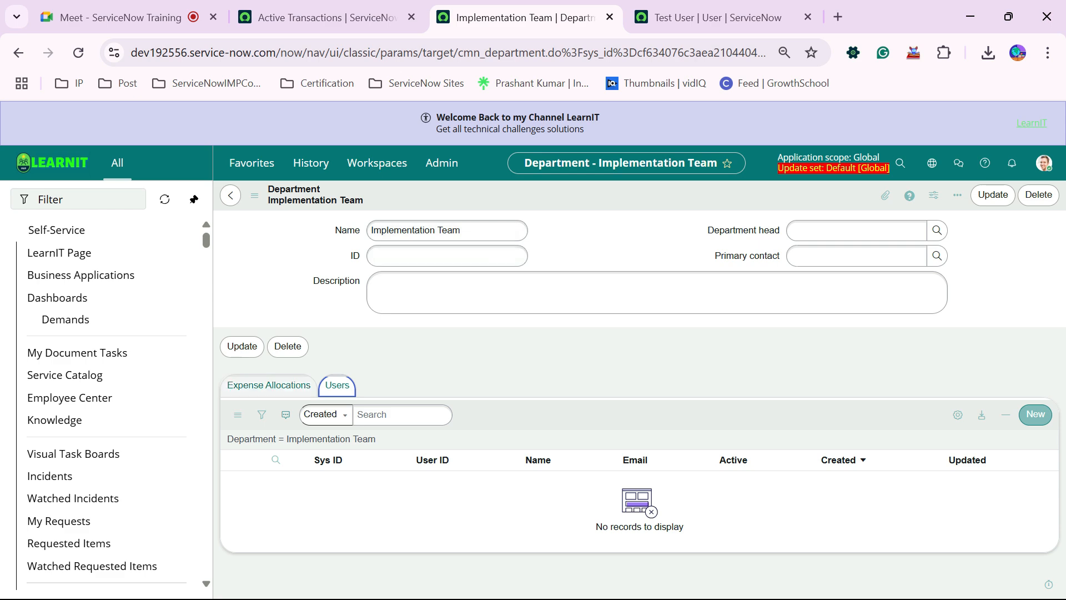
click(269, 386)
Step: Set the test user's department to Implementation Team and save the user record
click(718, 17)
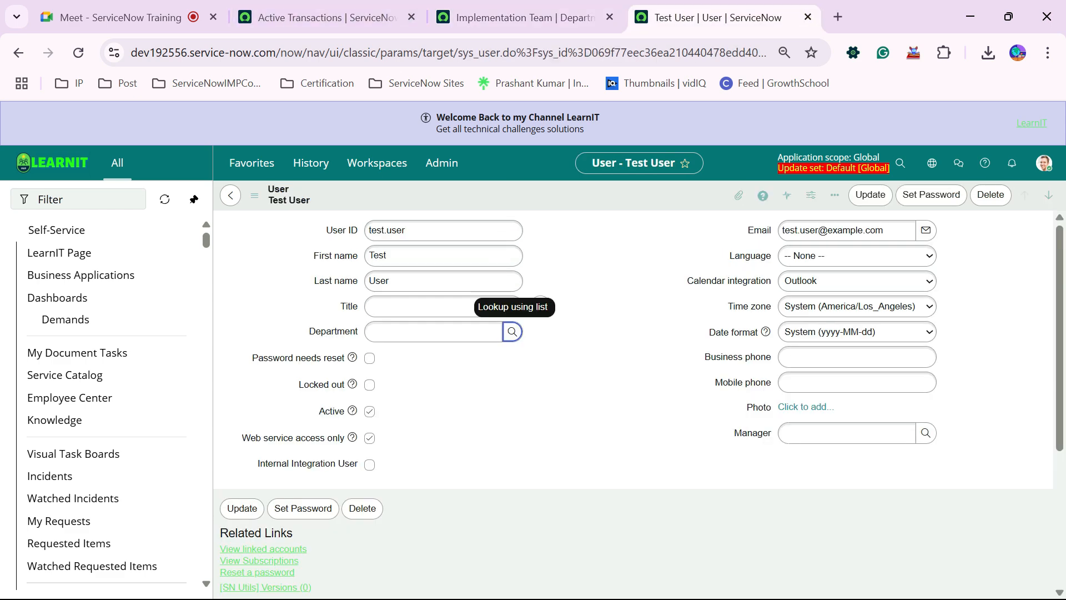
click(512, 332)
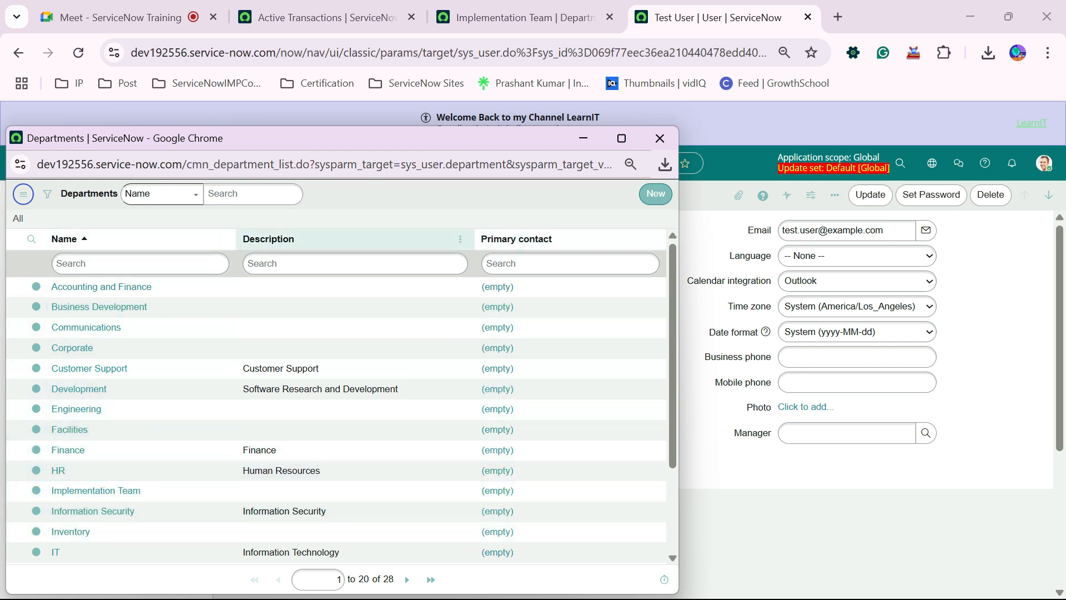
click(140, 264)
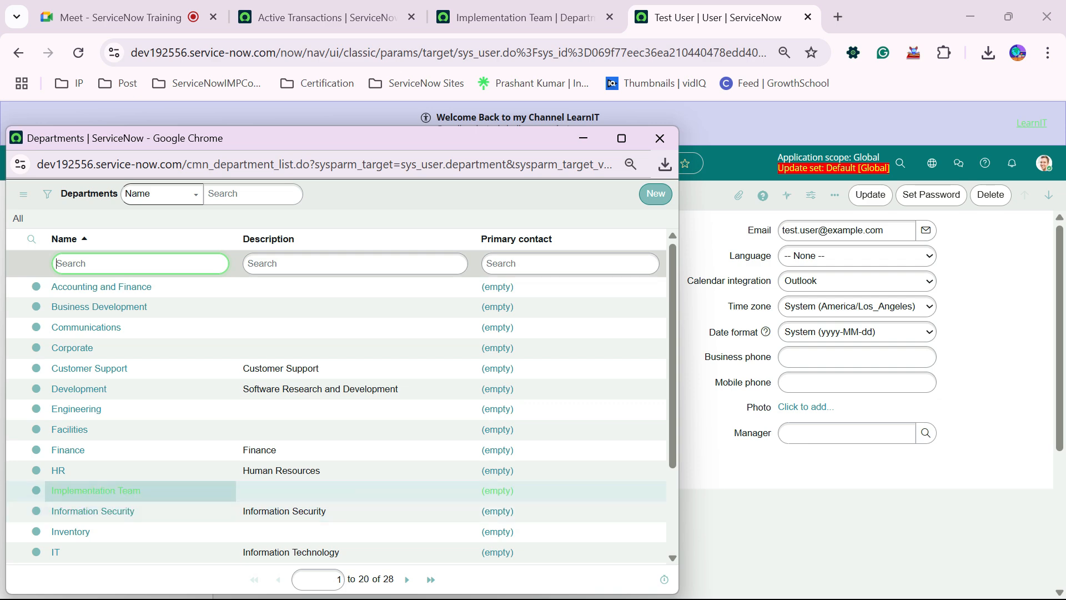
click(96, 490)
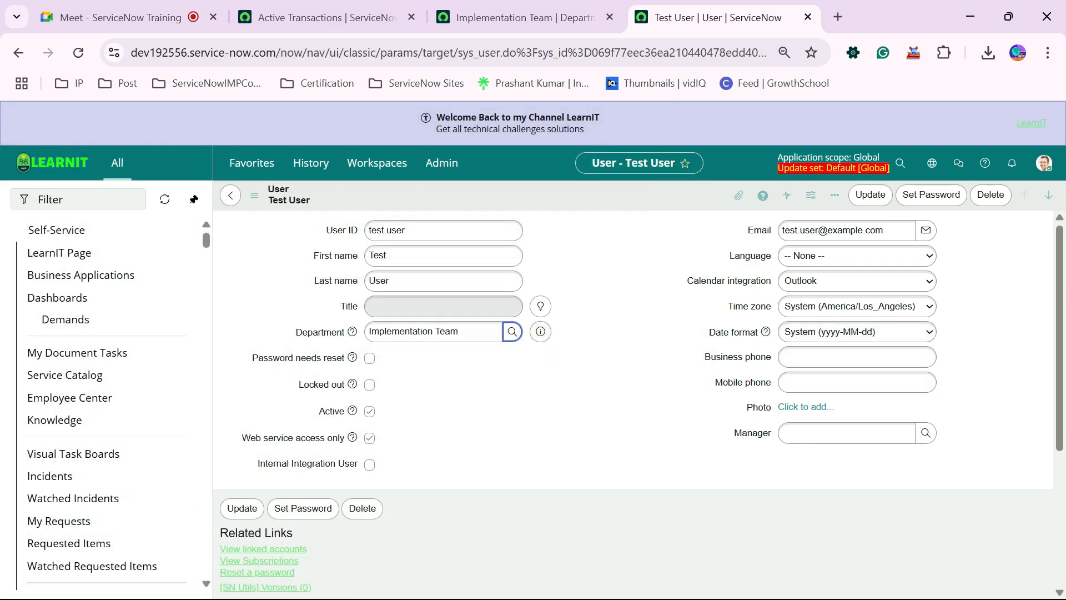
right_click(508, 190)
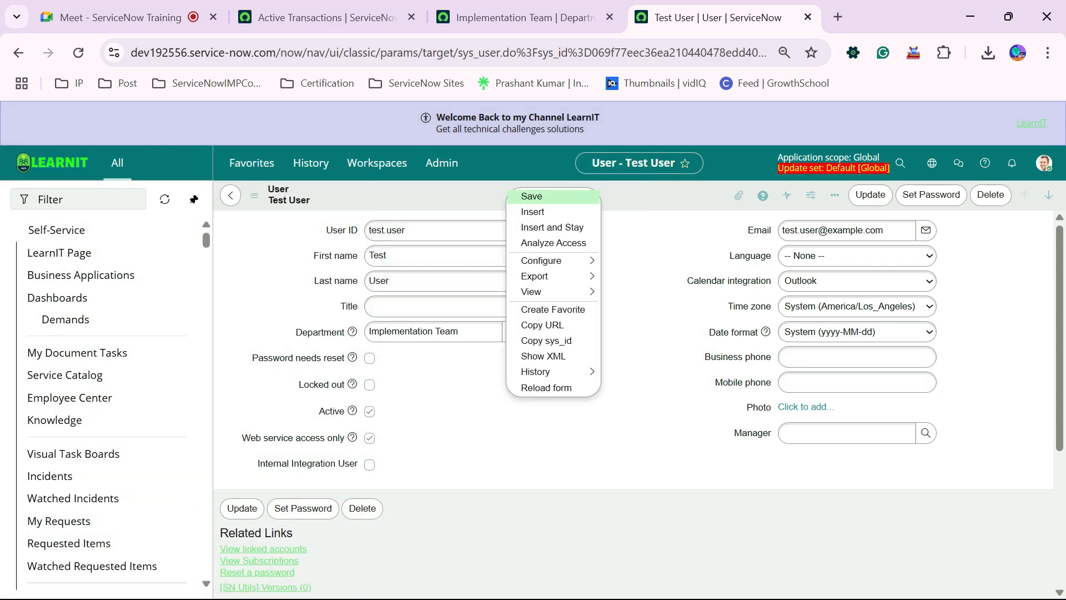
click(532, 196)
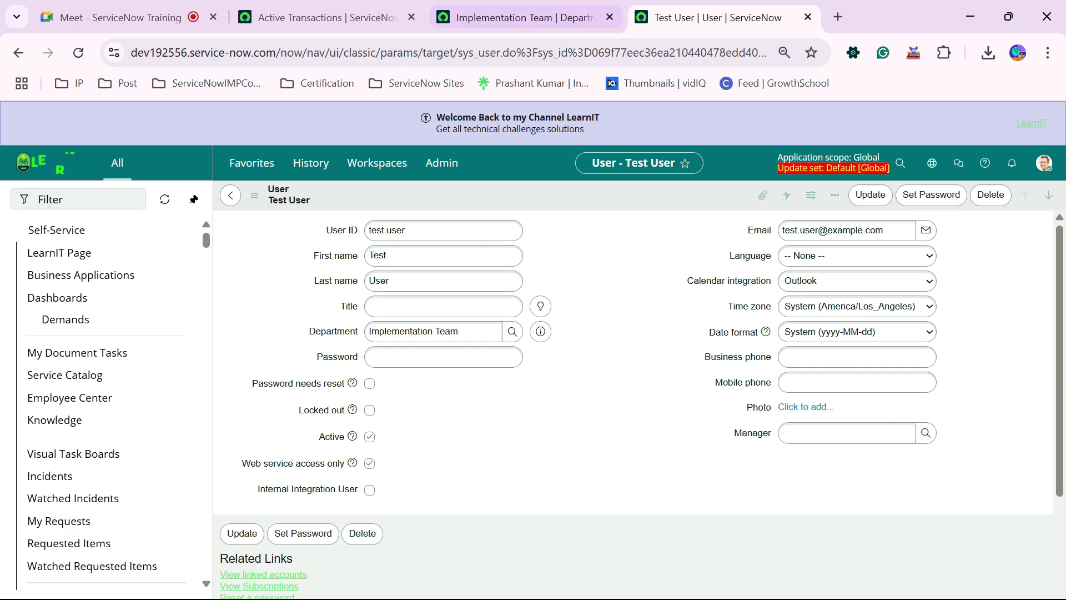
Step: Reload the Implementation Team department record and check its Users related list for the test user
click(523, 17)
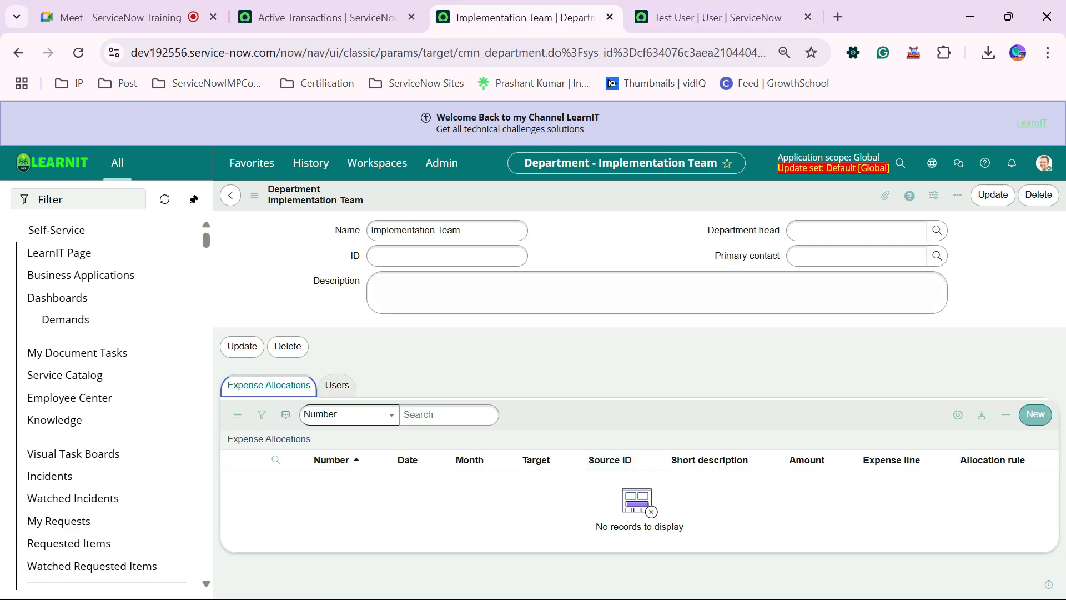
right_click(519, 190)
click(563, 385)
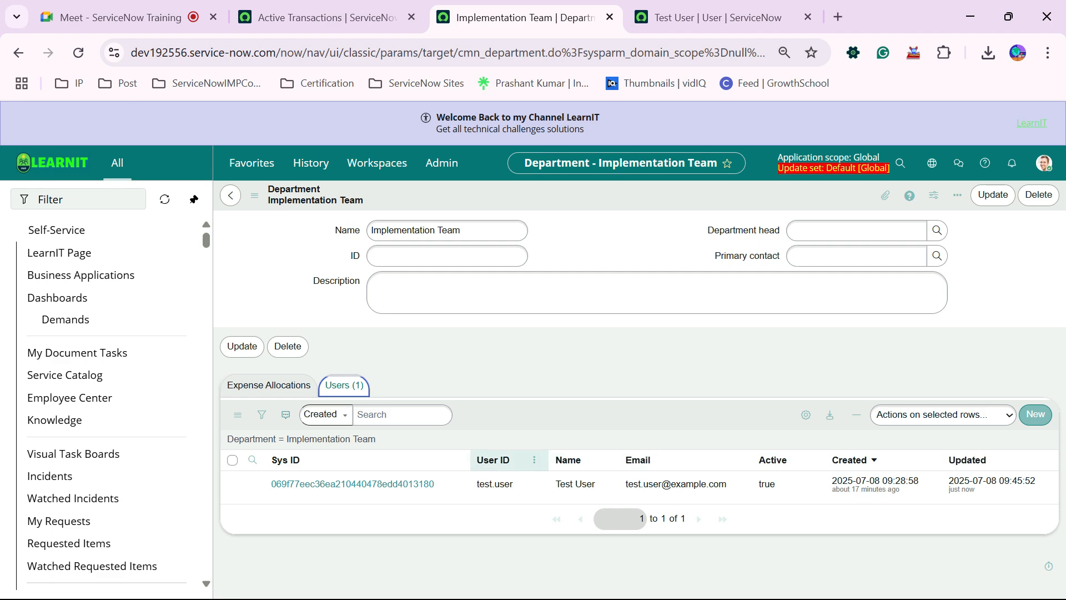
Step: Revisit the test user's record, return to Active Transactions, and close the department and user browser tabs
click(326, 18)
key(ctrl+Tab)
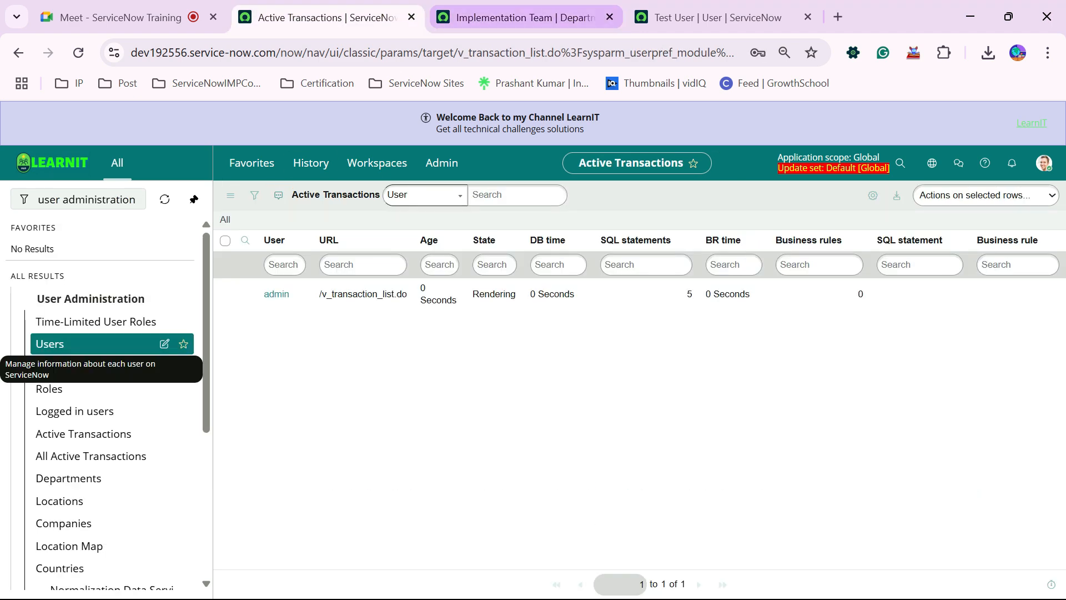
key(ctrl+Tab)
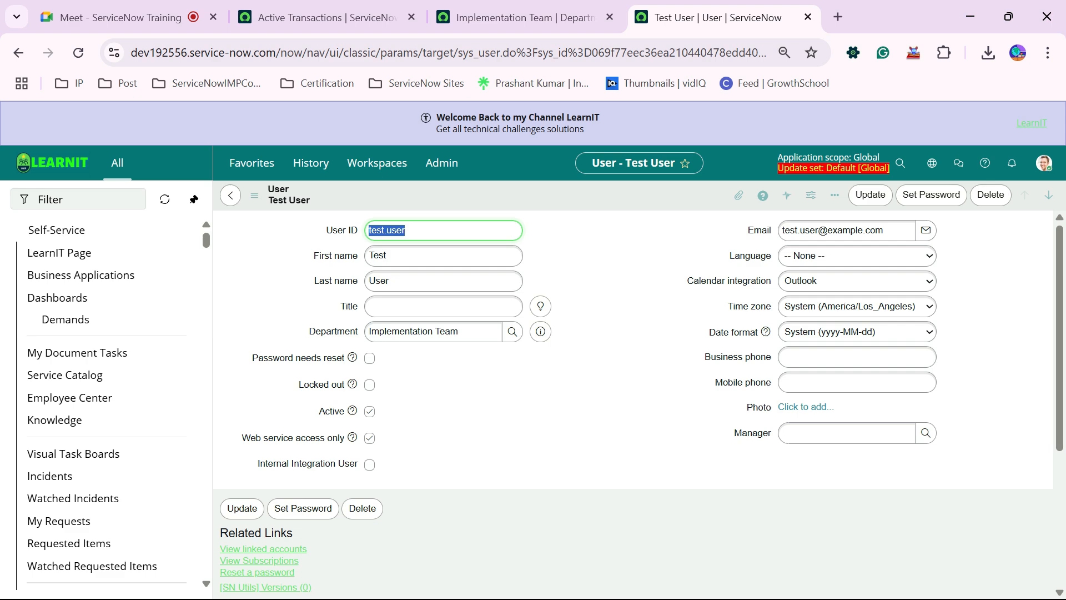
key(ctrl+shift+Tab)
key(ctrl+shift+Tab)
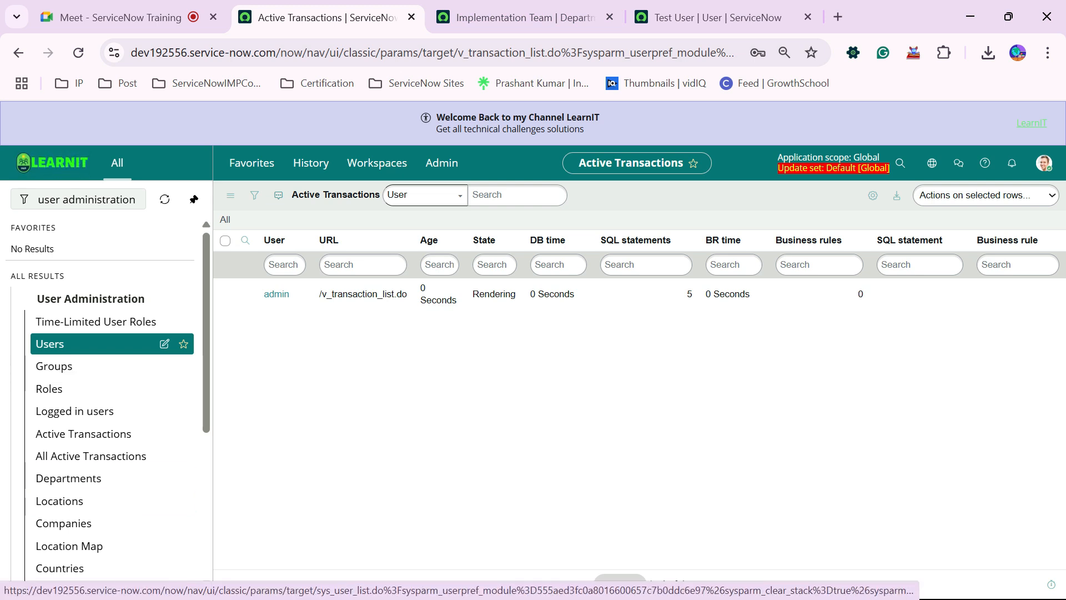
click(609, 17)
click(610, 17)
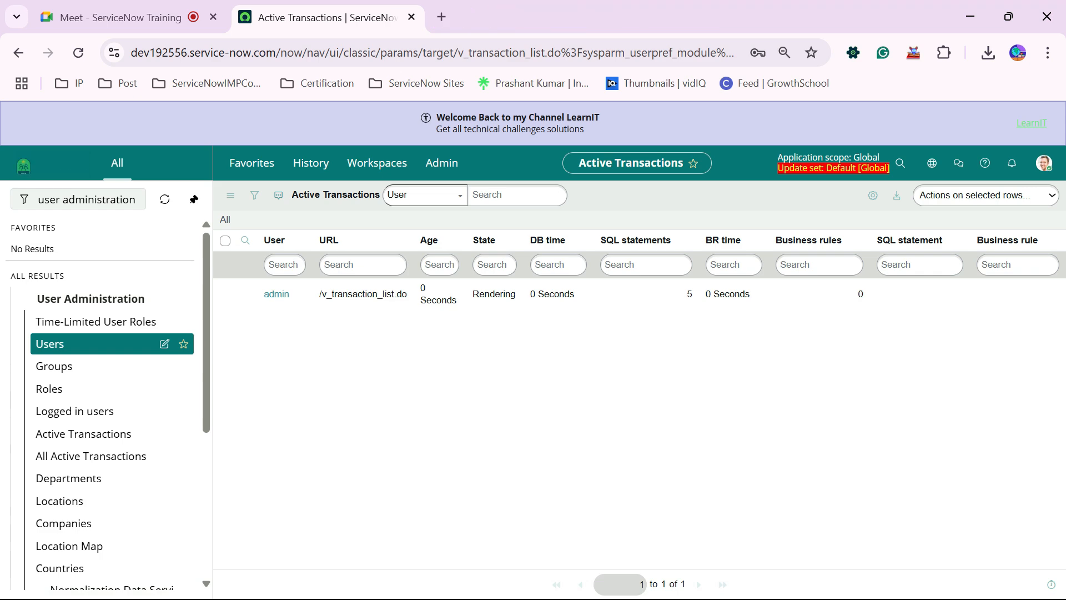
Step: Open the Locations list and look through its names, contacts, cities and coordinates
click(59, 501)
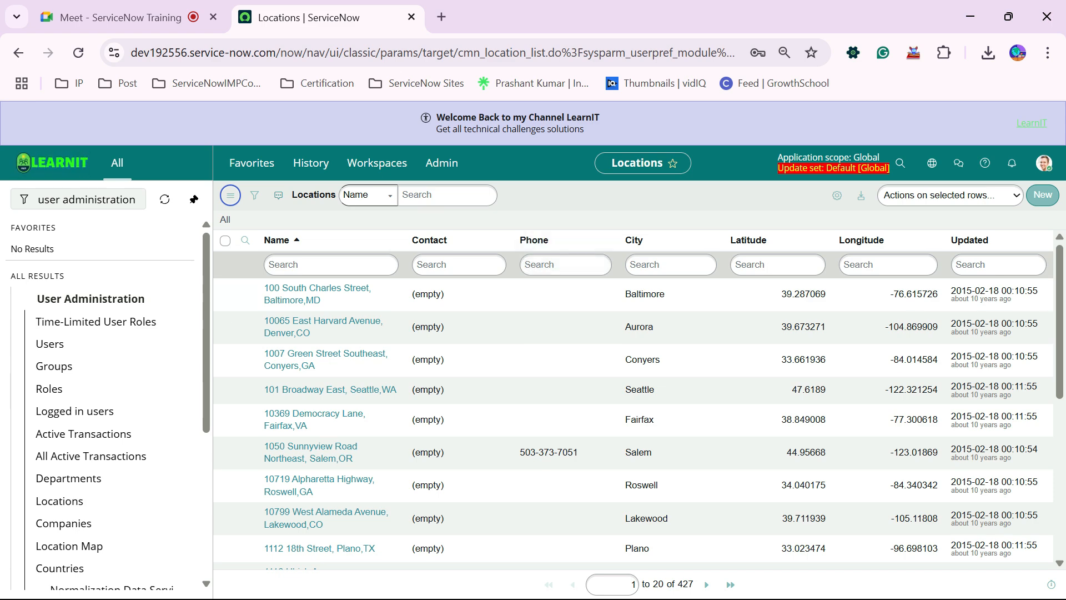
scroll(455, 366, down, 5)
scroll(459, 363, up, 5)
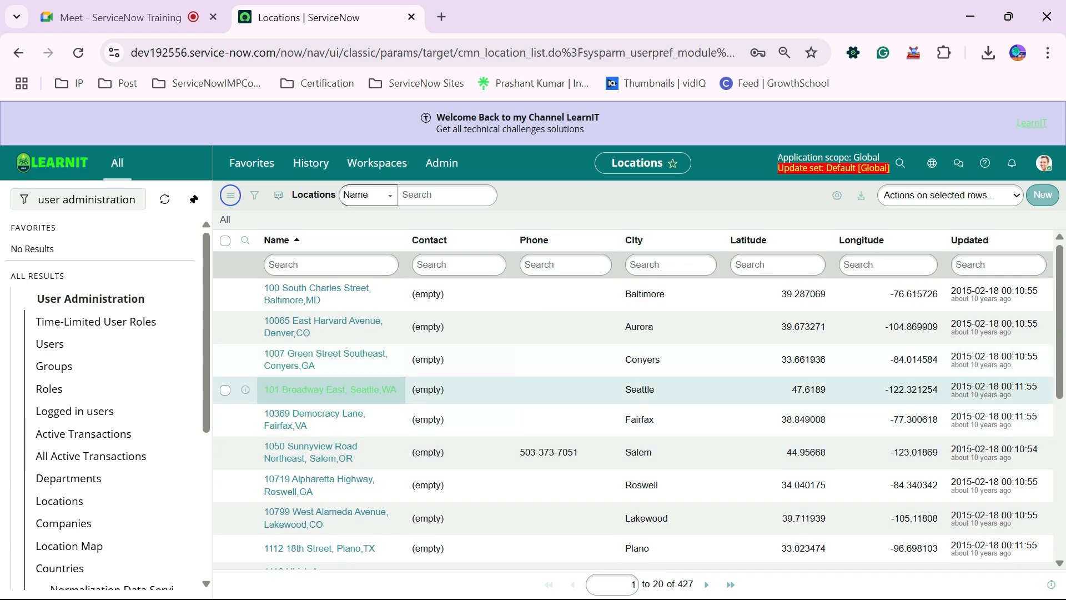
Step: Open the first Baltimore location record in a new tab and examine its country, full name and longitude fields
ctrl+shift+click(311, 289)
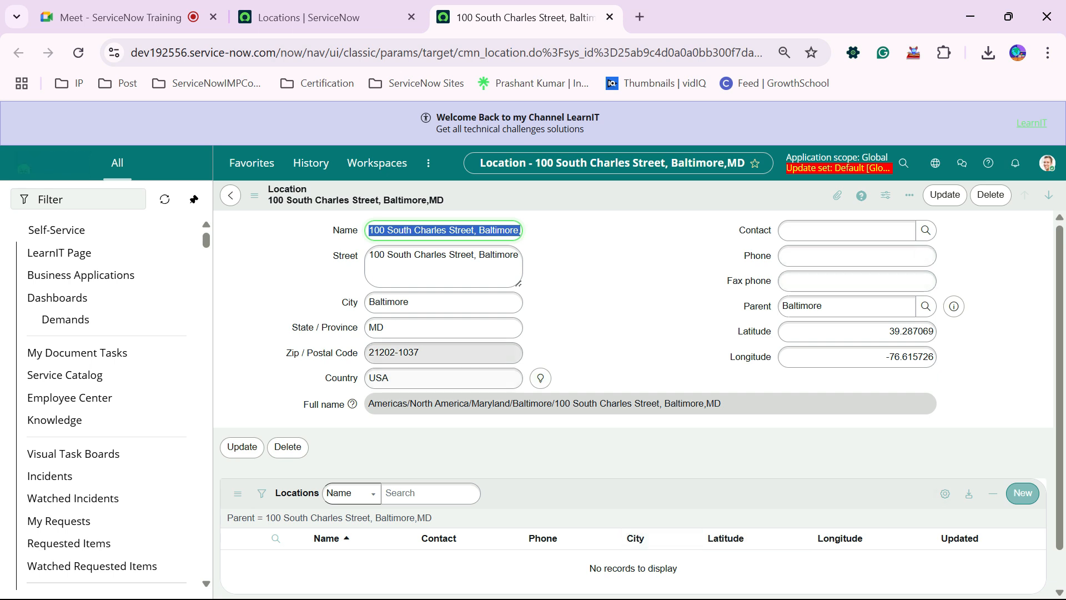
click(391, 378)
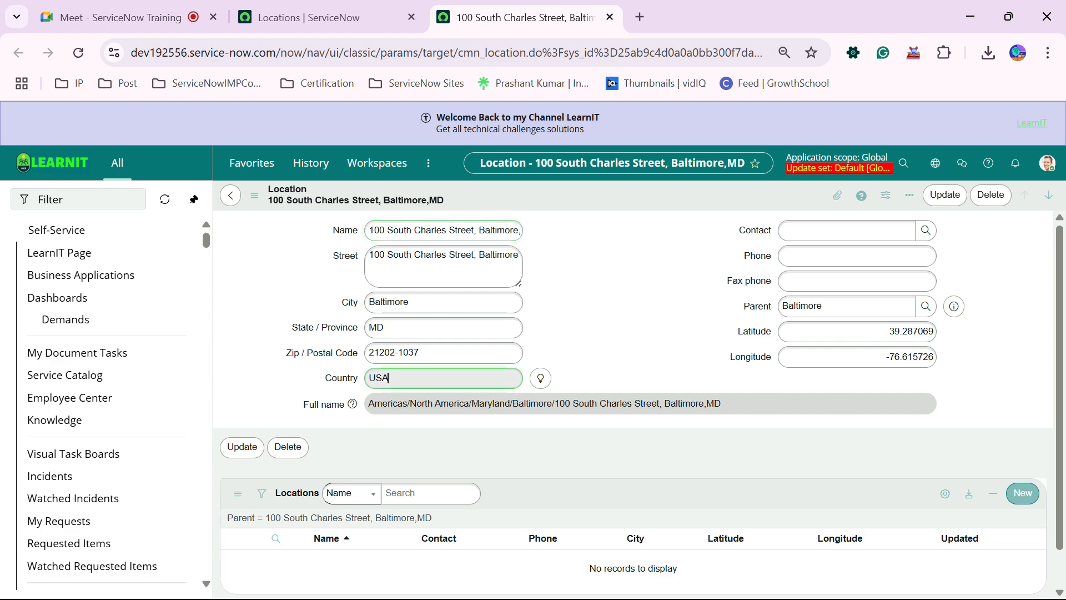
triple_click(446, 404)
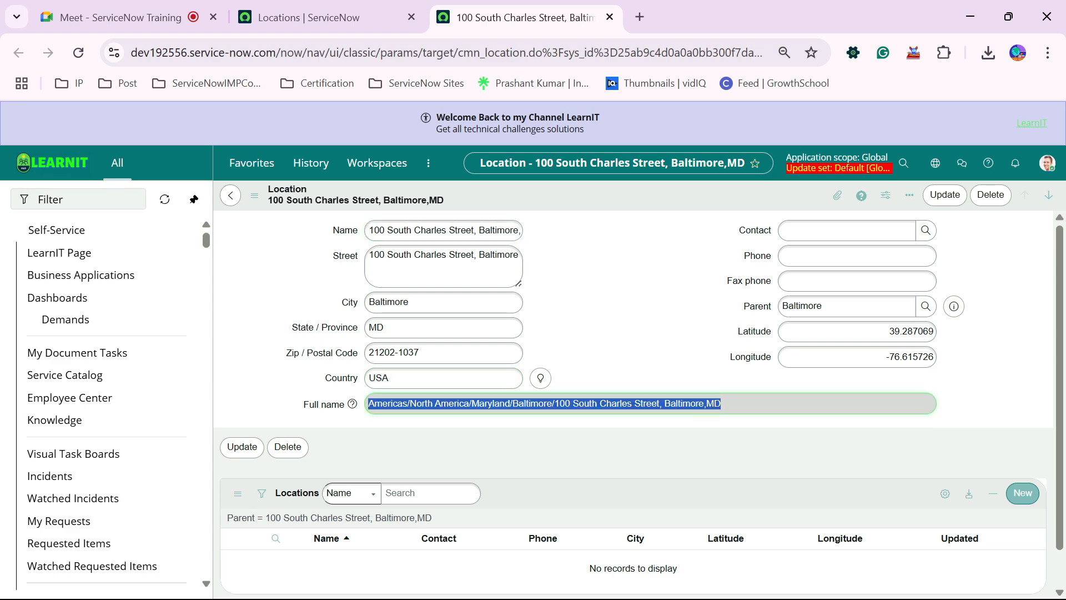
click(857, 357)
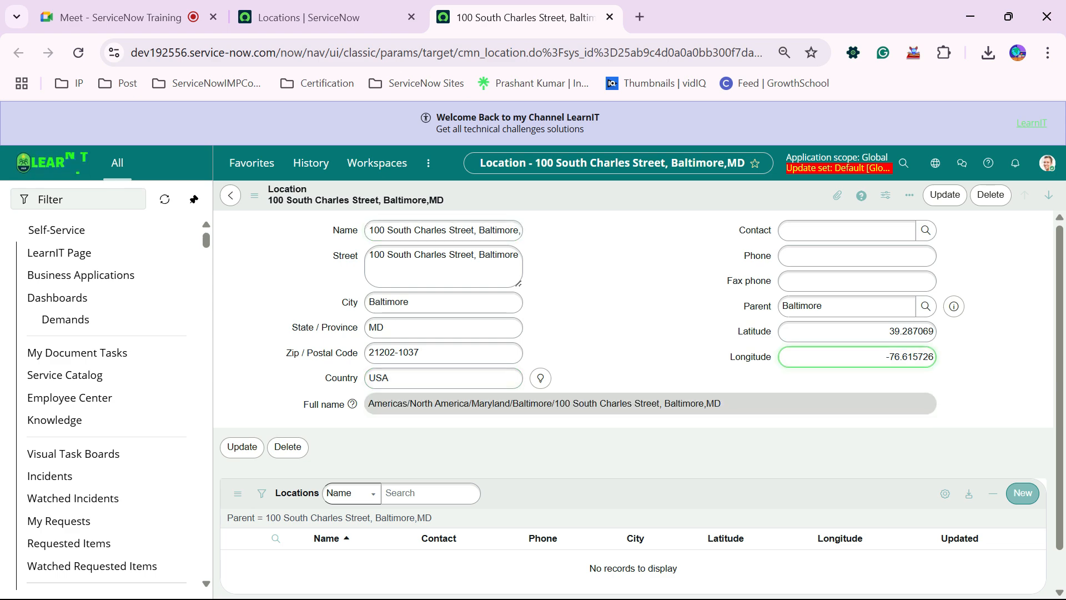
Step: Inspect the Full name field's type, technical name and configuration options on the Baltimore location record without changing anything
double_click(324, 404)
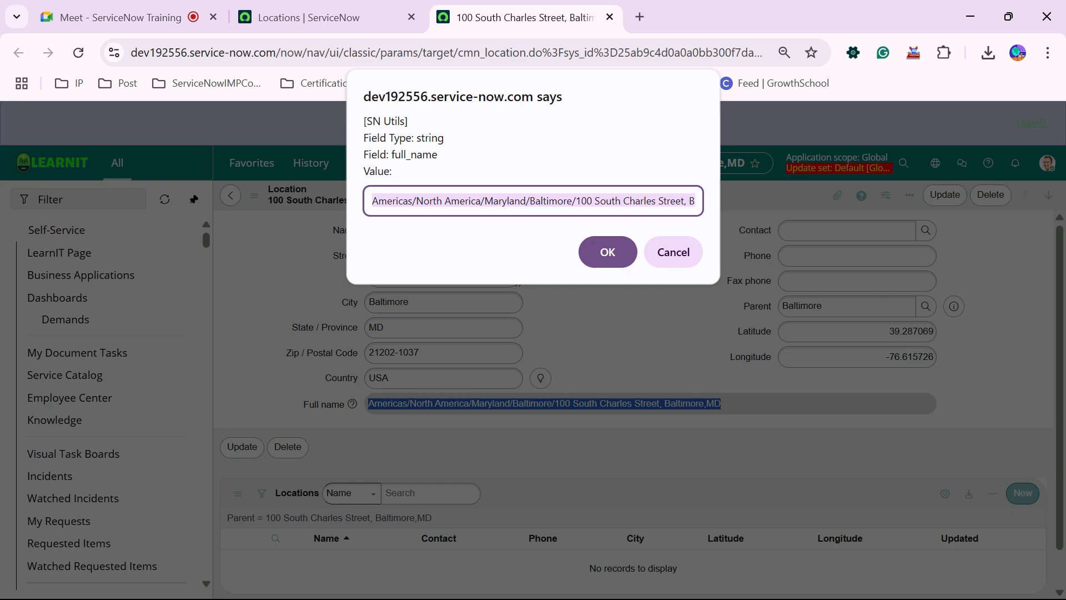
click(673, 252)
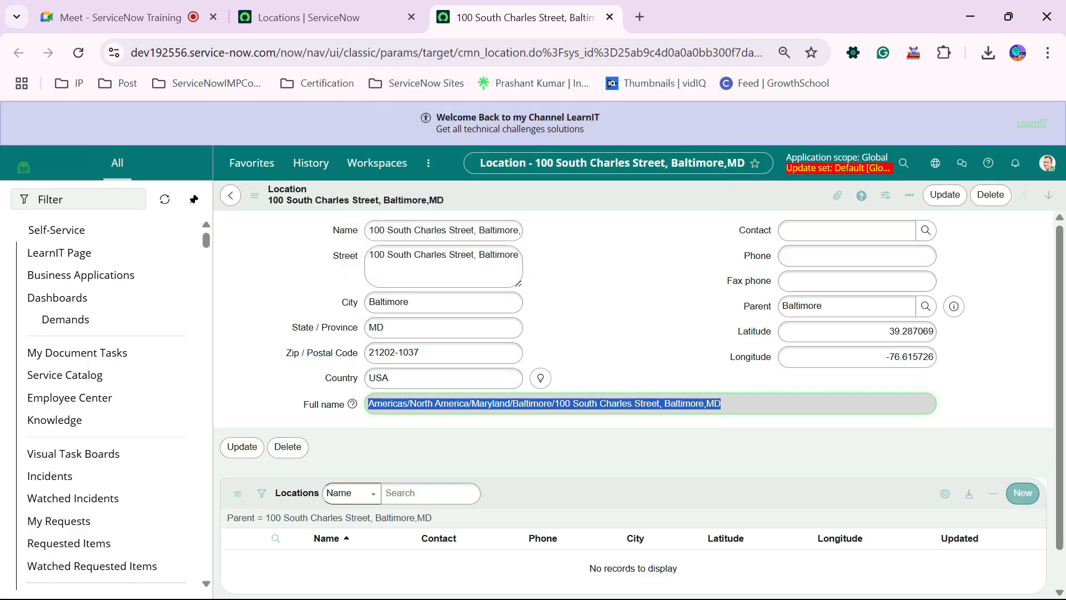
click(638, 302)
right_click(339, 408)
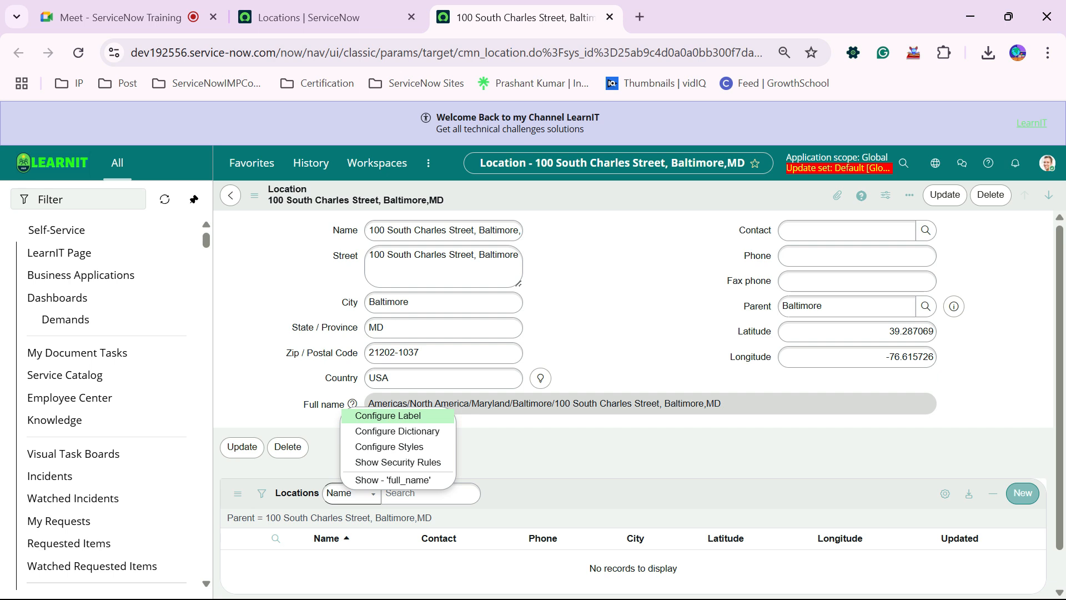
click(622, 333)
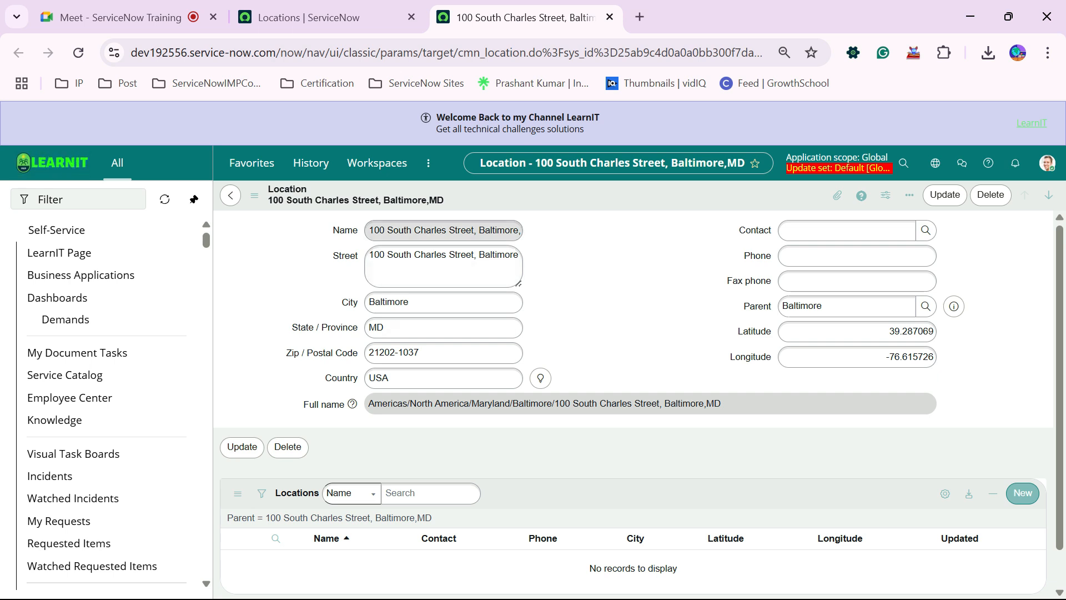
Step: Compare the location's name and address fields with its Full name, and close the record's browser tab
drag(332, 229, 367, 378)
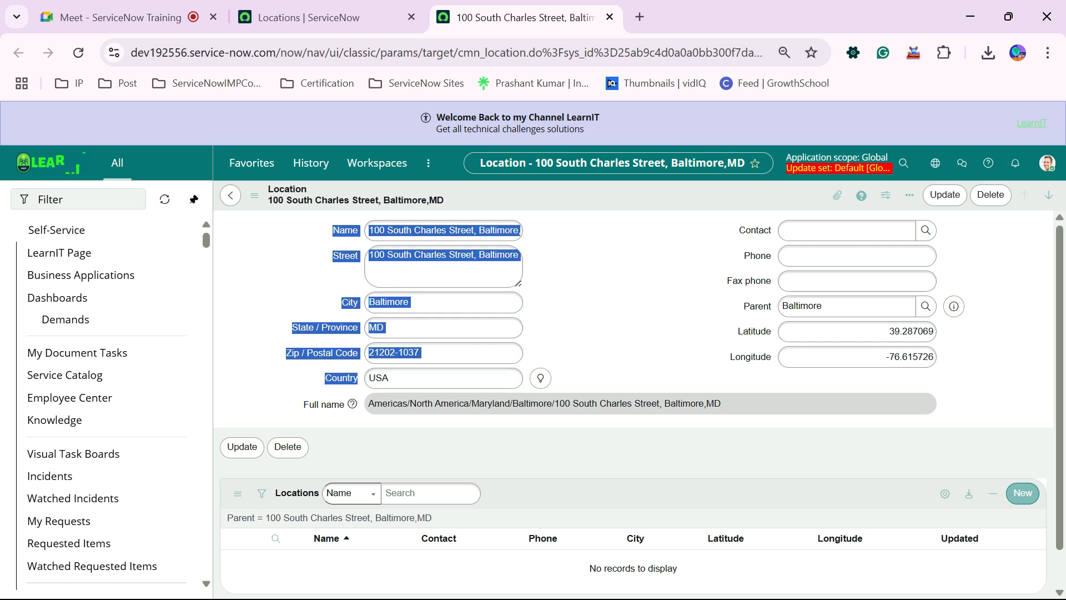
click(422, 403)
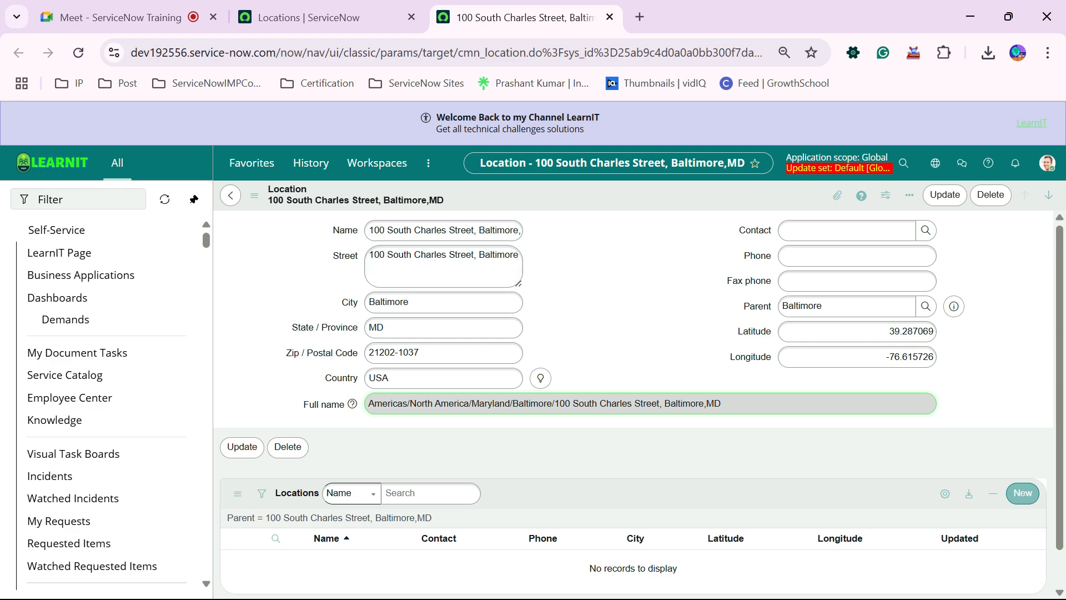
click(328, 18)
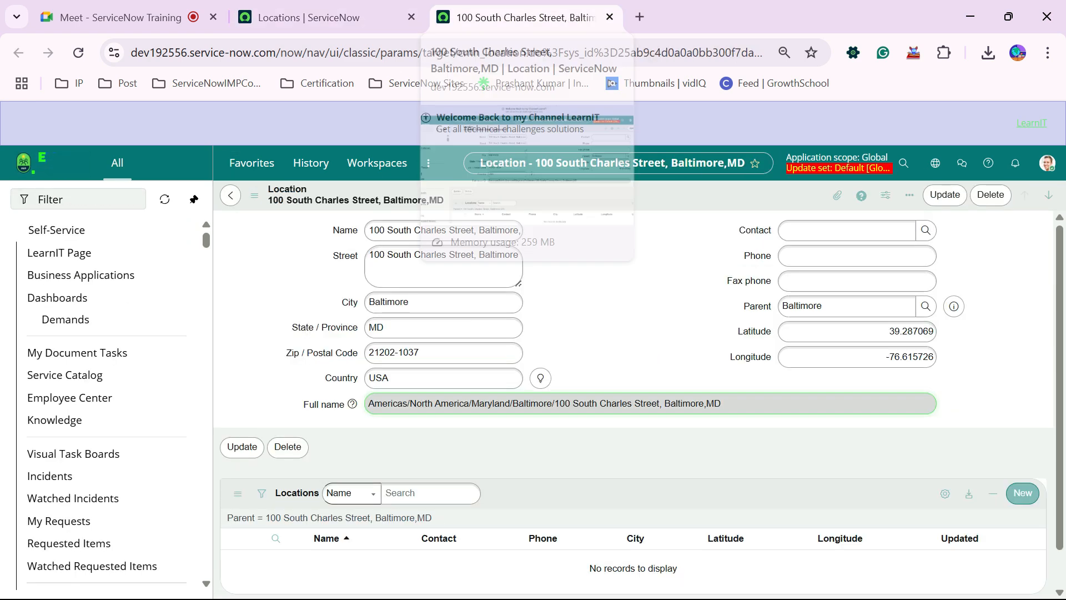
click(522, 17)
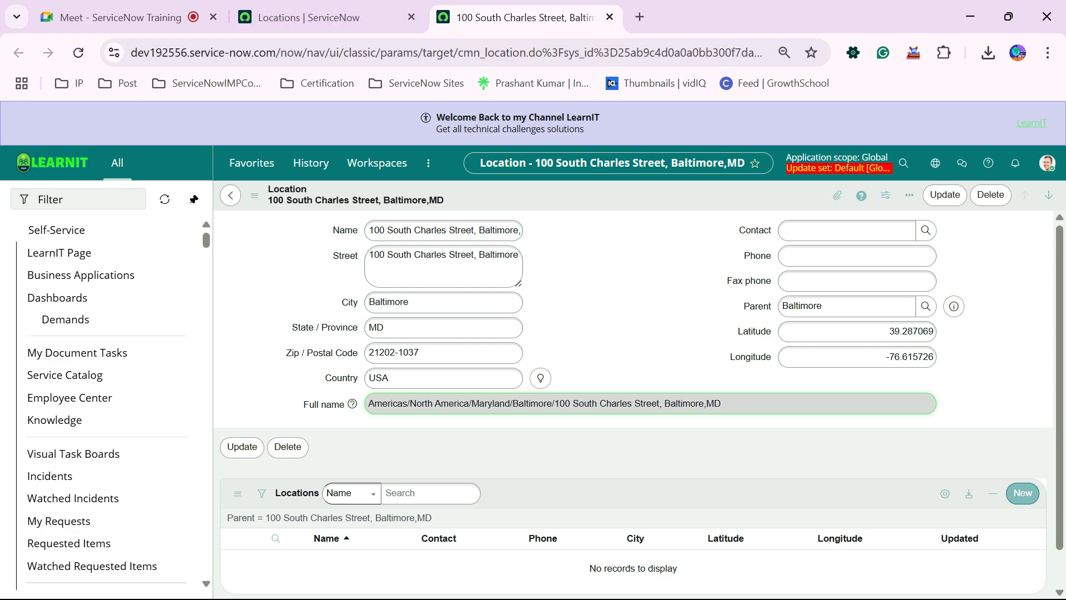
key(ctrl+w)
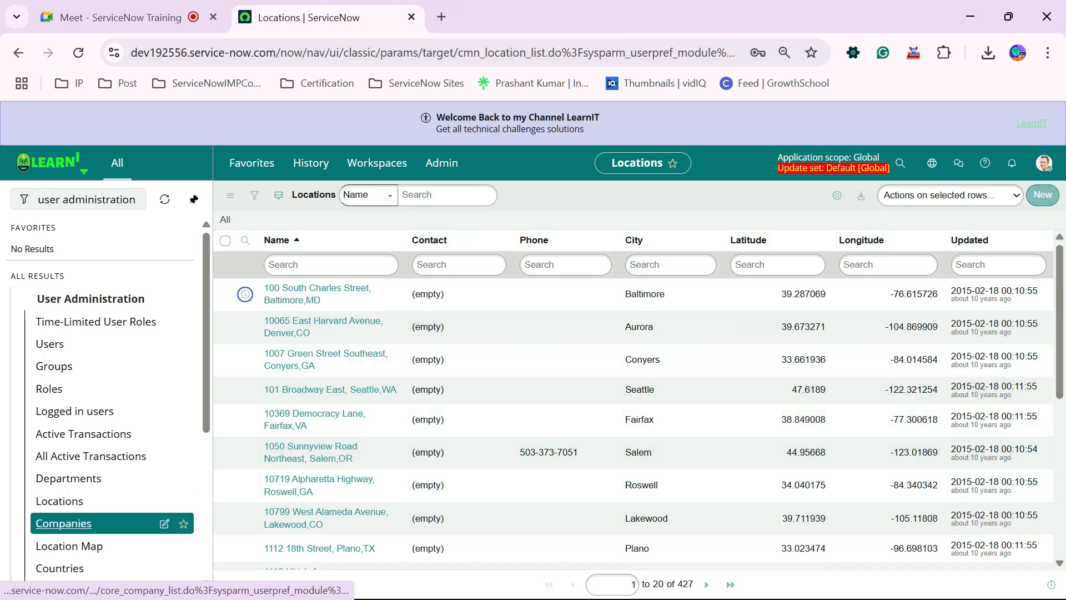
Step: Open the Companies list and examine which alternative views are available for it, keeping the Customer view
click(63, 523)
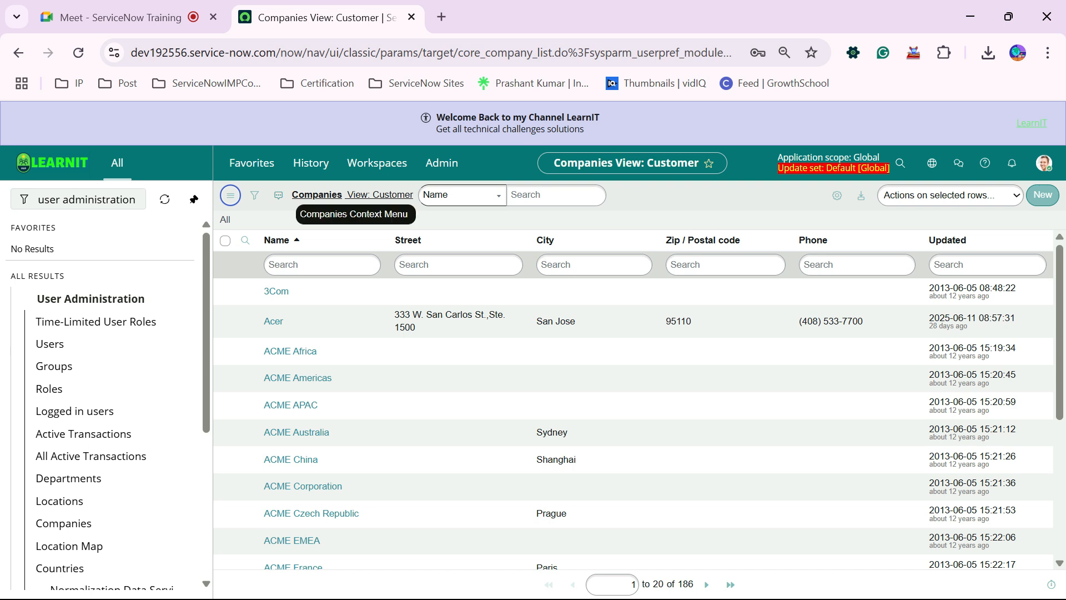
click(231, 195)
mouse_move(422, 251)
mouse_move(422, 205)
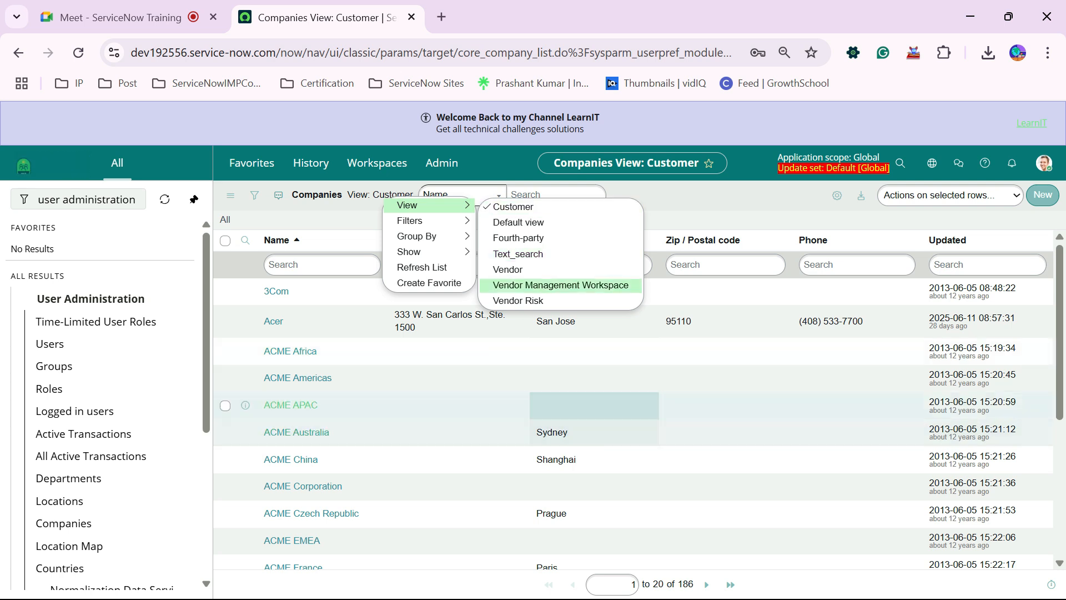
key(Escape)
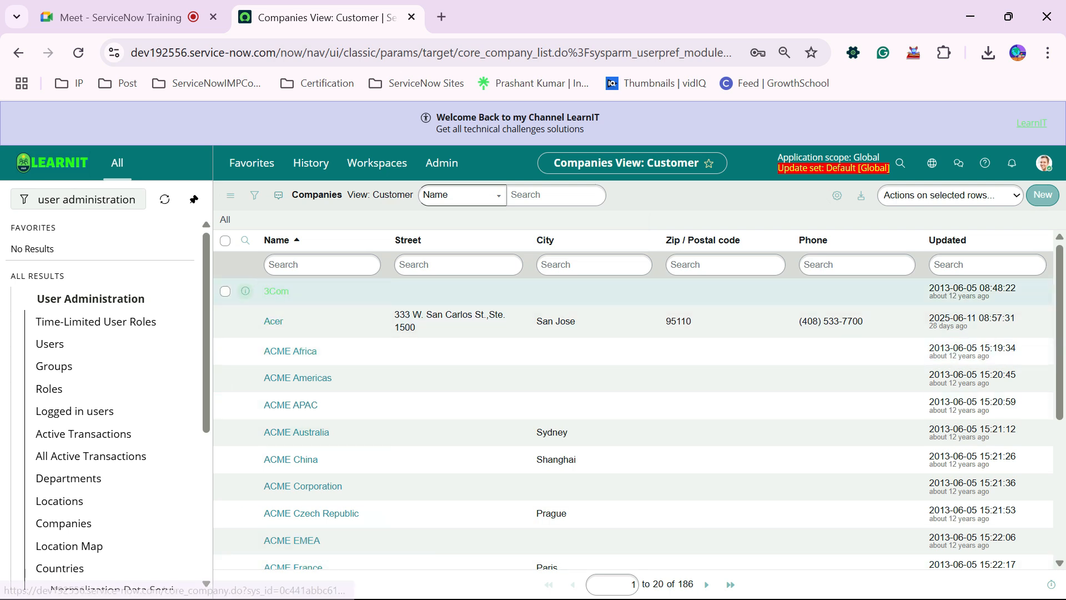
Step: Open the 3Com company record in a new tab and inspect the Customer field's type and stored value
ctrl+click(245, 291)
click(522, 18)
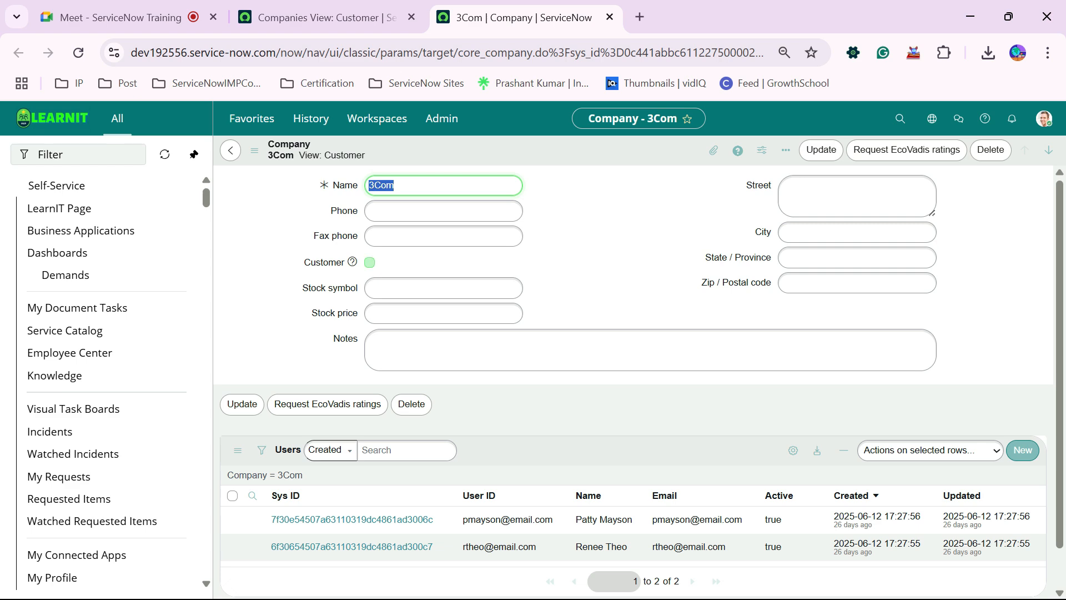
double_click(324, 262)
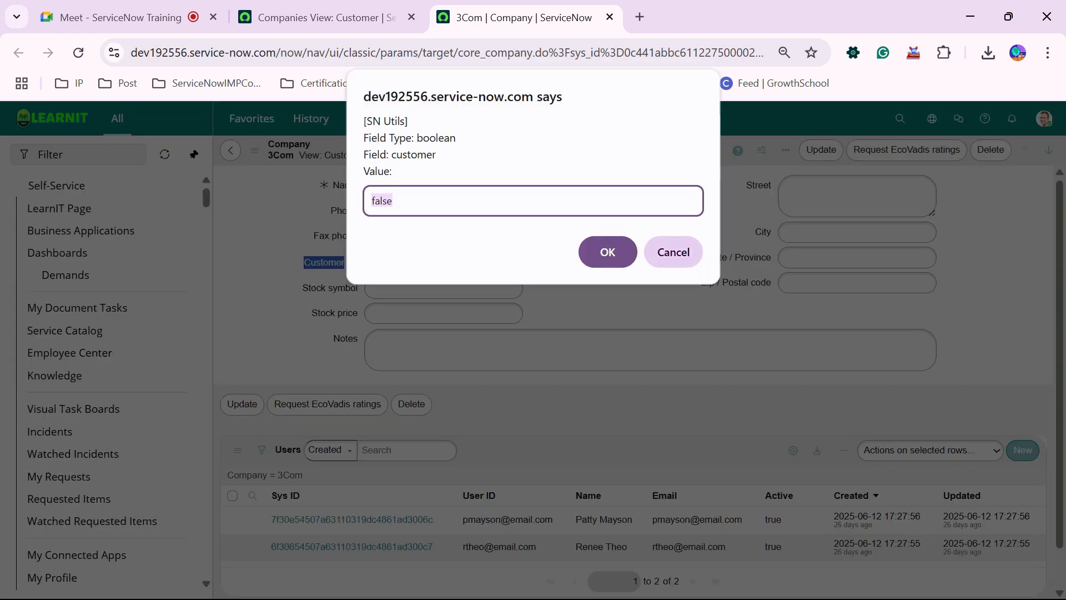
click(674, 252)
Step: Display the 3Com company record as XML, read through its field values, and close the XML window
right_click(493, 192)
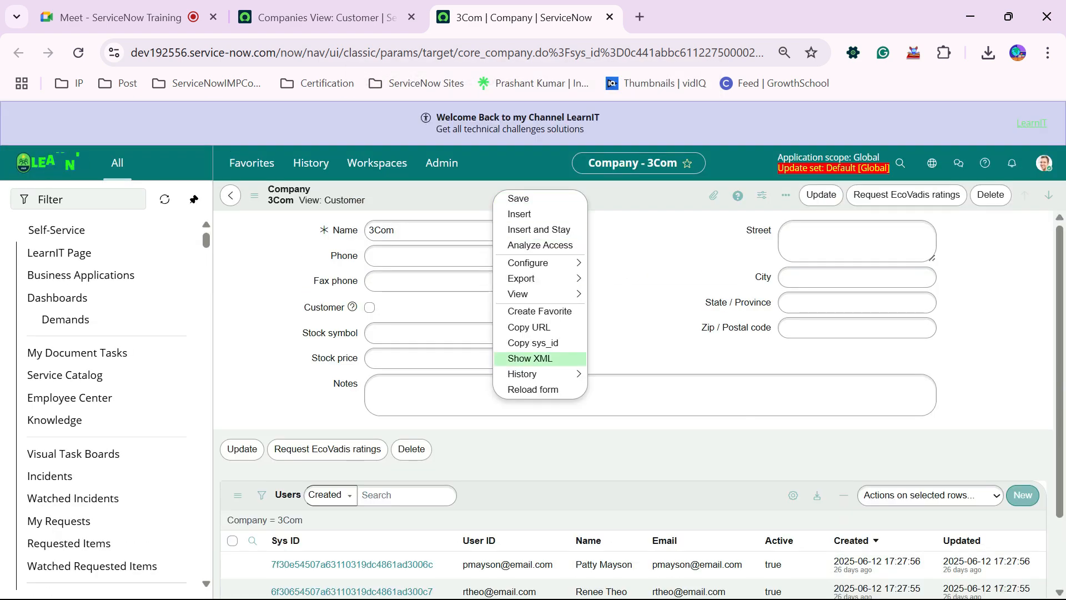
click(517, 359)
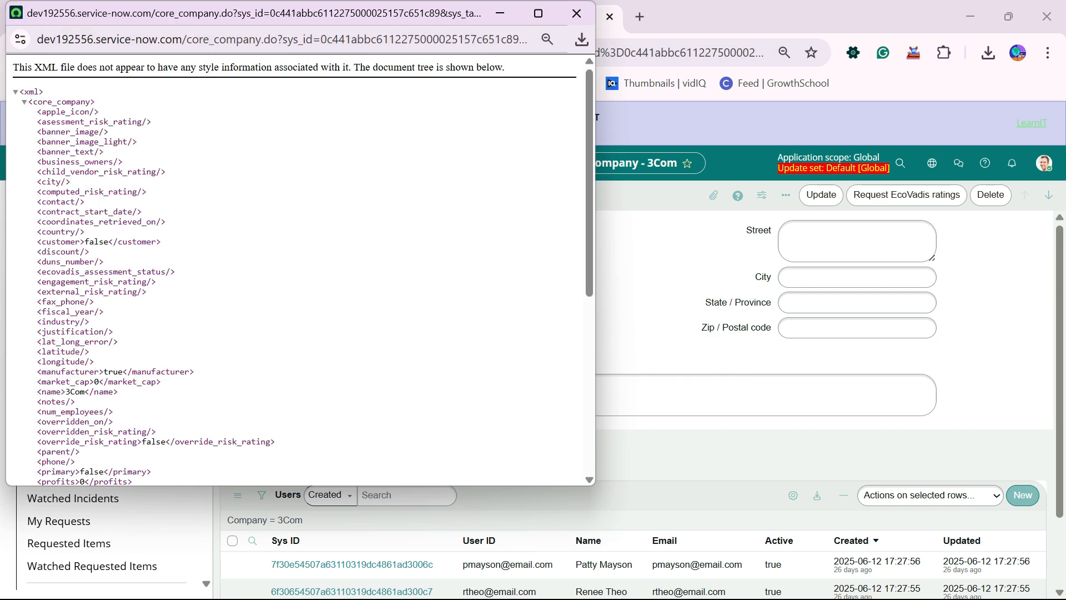
scroll(300, 269, down, 6)
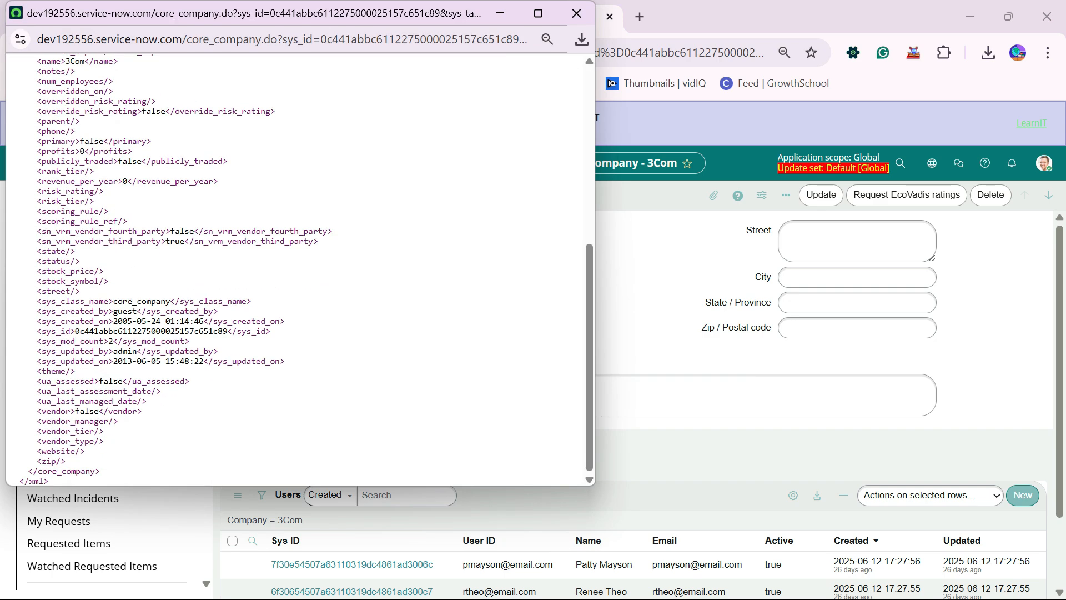
scroll(300, 270, up, 5)
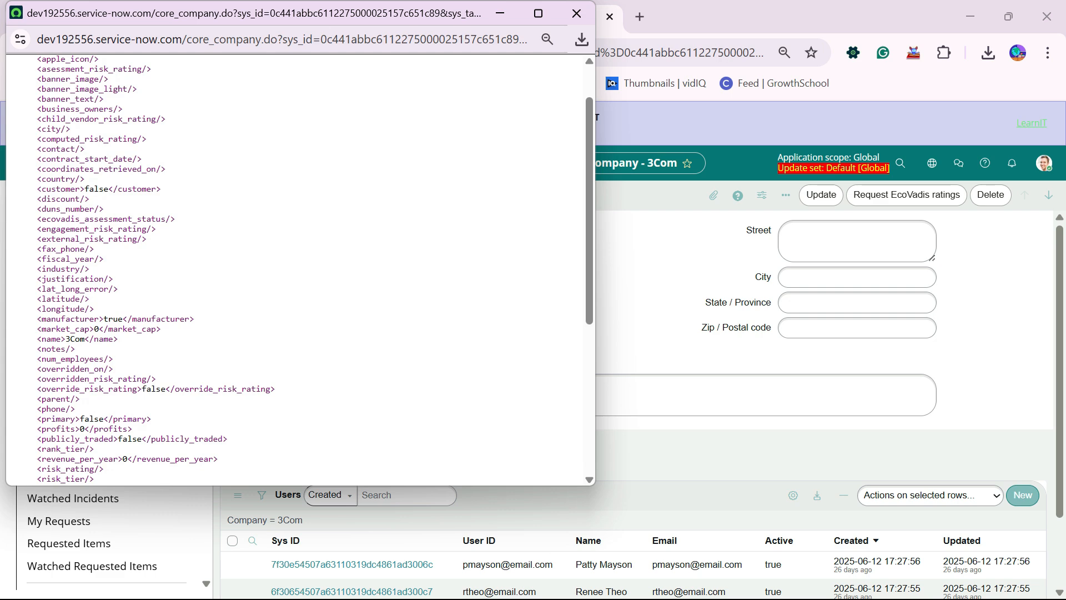
click(576, 14)
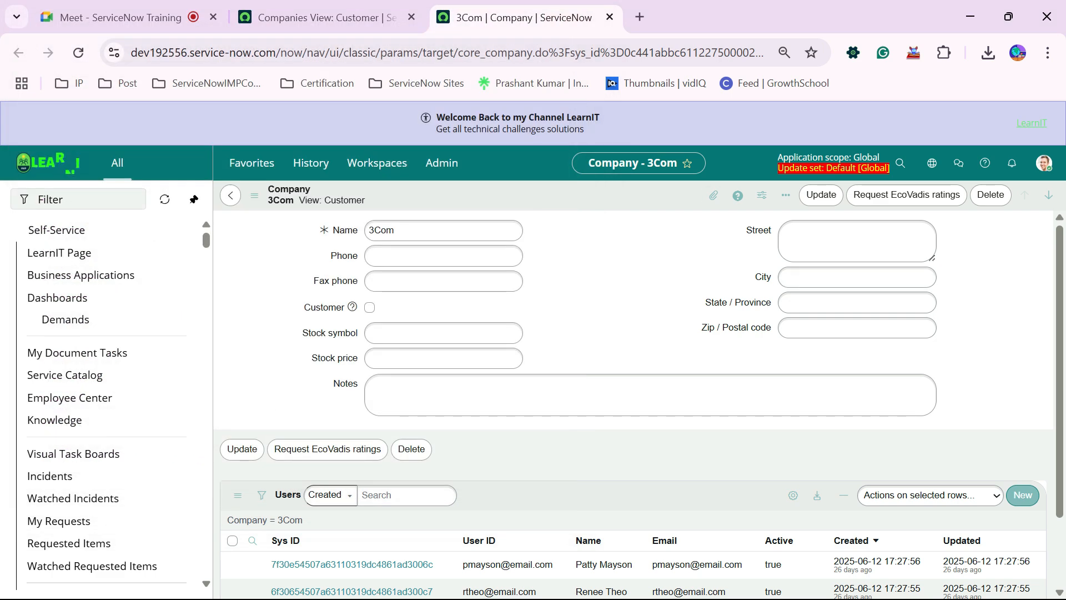
Step: Go back from the 3Com record to the companies list and switch the list to the Default view
click(230, 195)
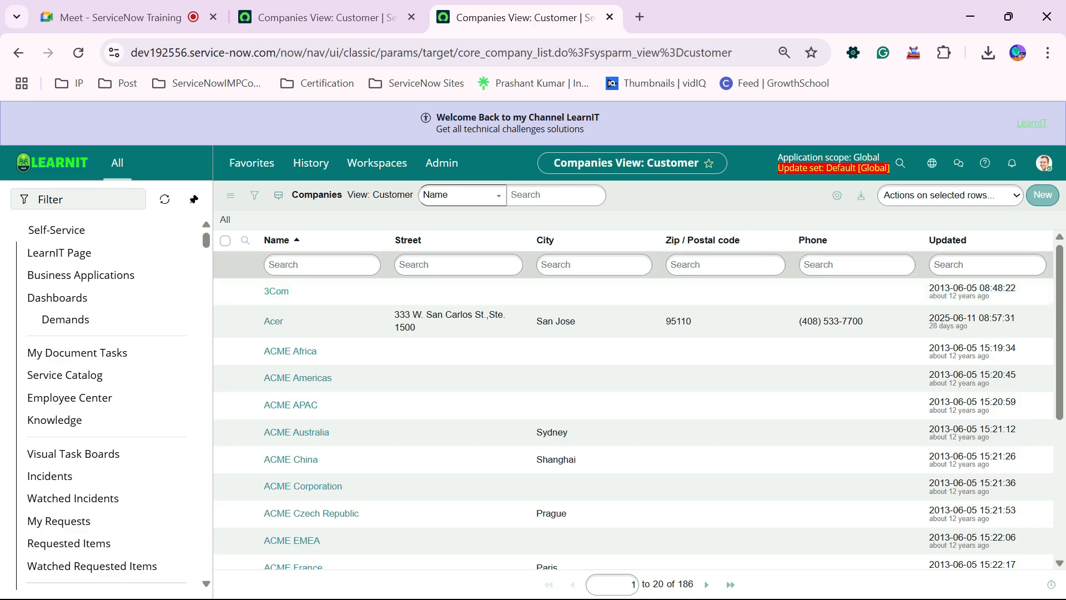
click(298, 198)
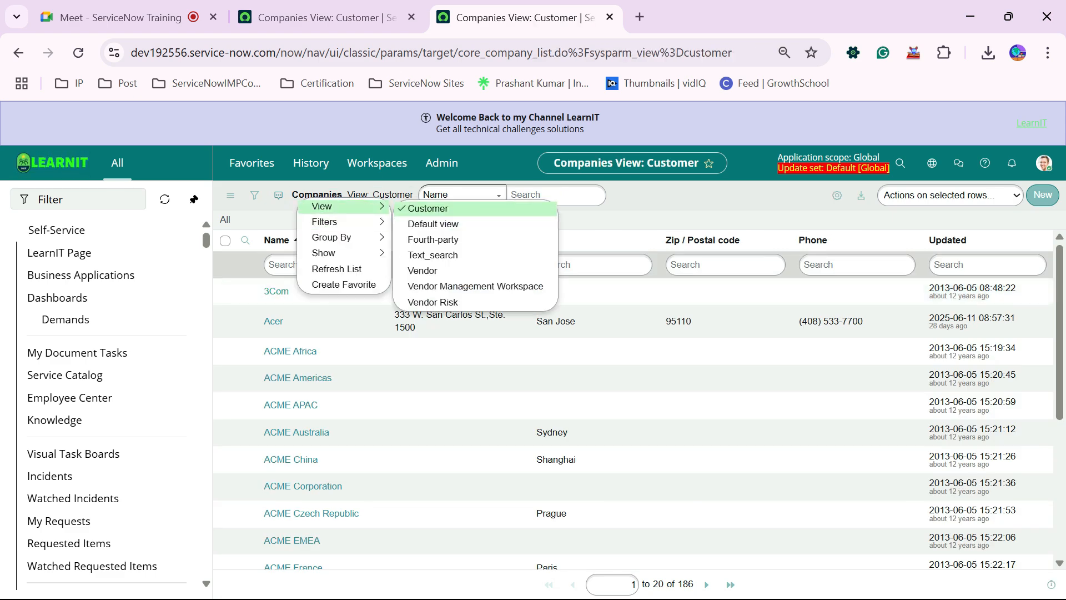
click(425, 222)
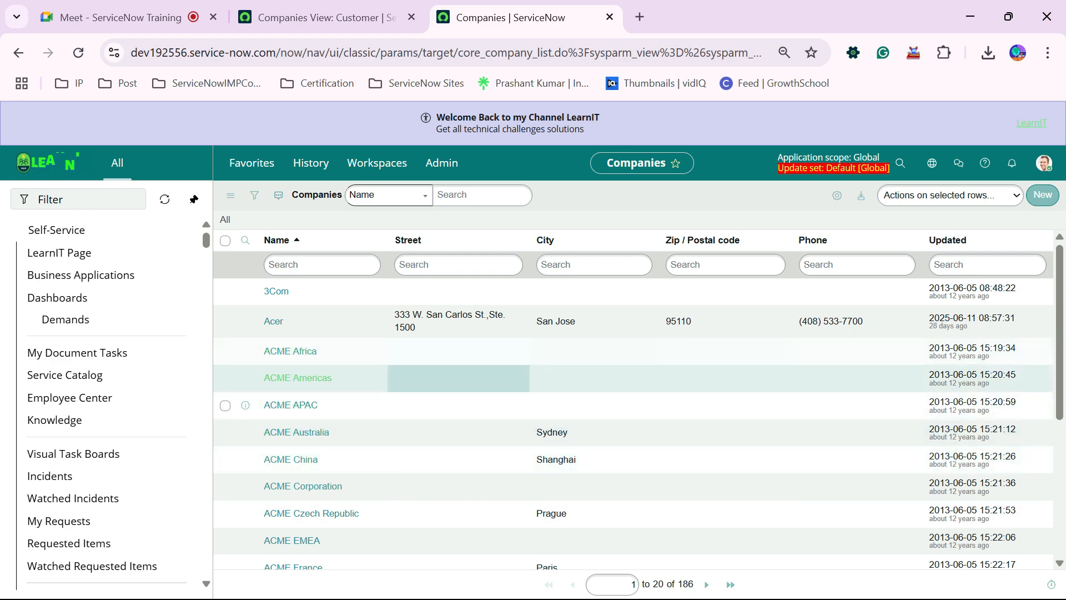
Step: Open the ACME North America company record in a new tab and switch to it
scroll(433, 383, down, 5)
ctrl+click(308, 414)
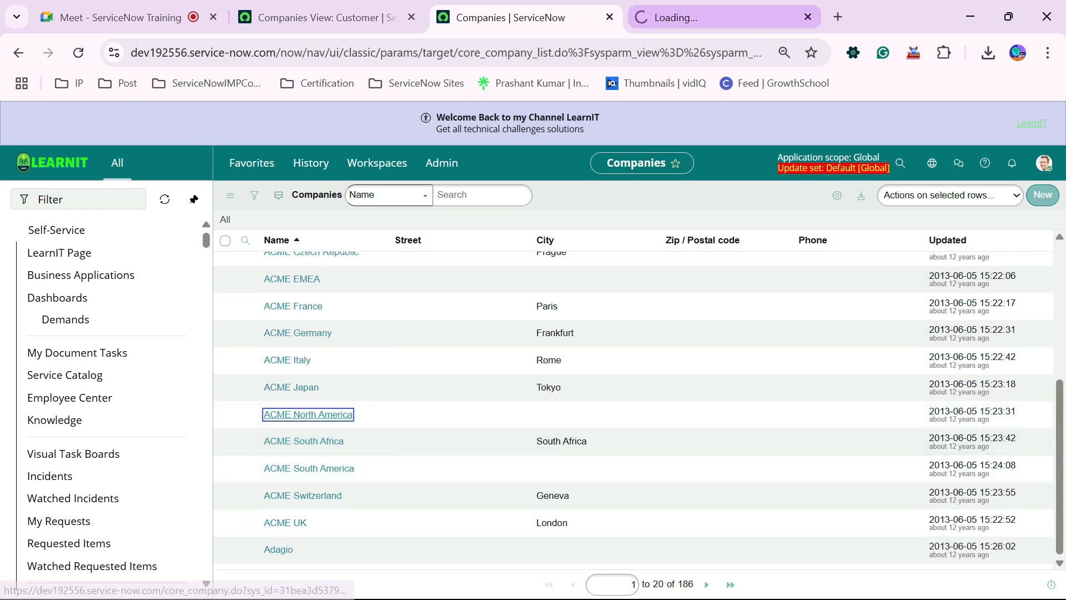
click(716, 17)
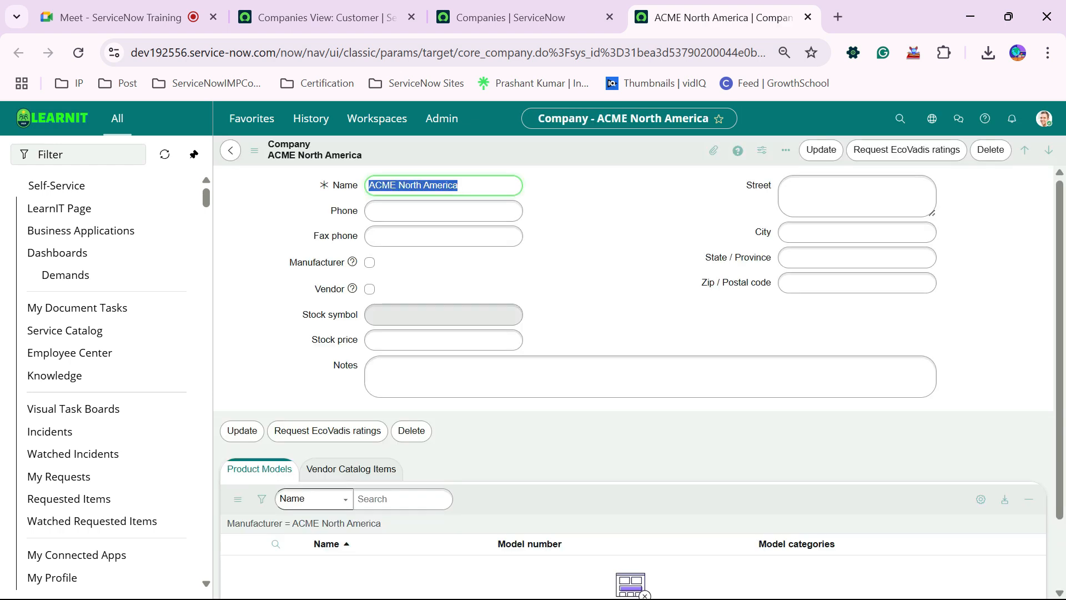
Step: Try ticking the Manufacturer and Vendor options on the ACME North America company record
click(370, 290)
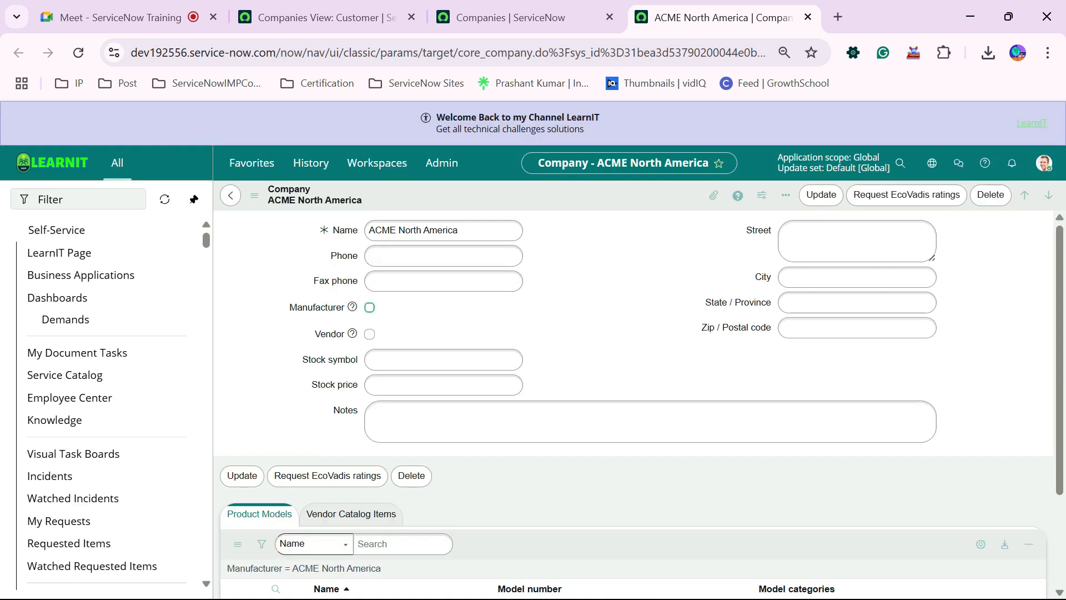
click(369, 307)
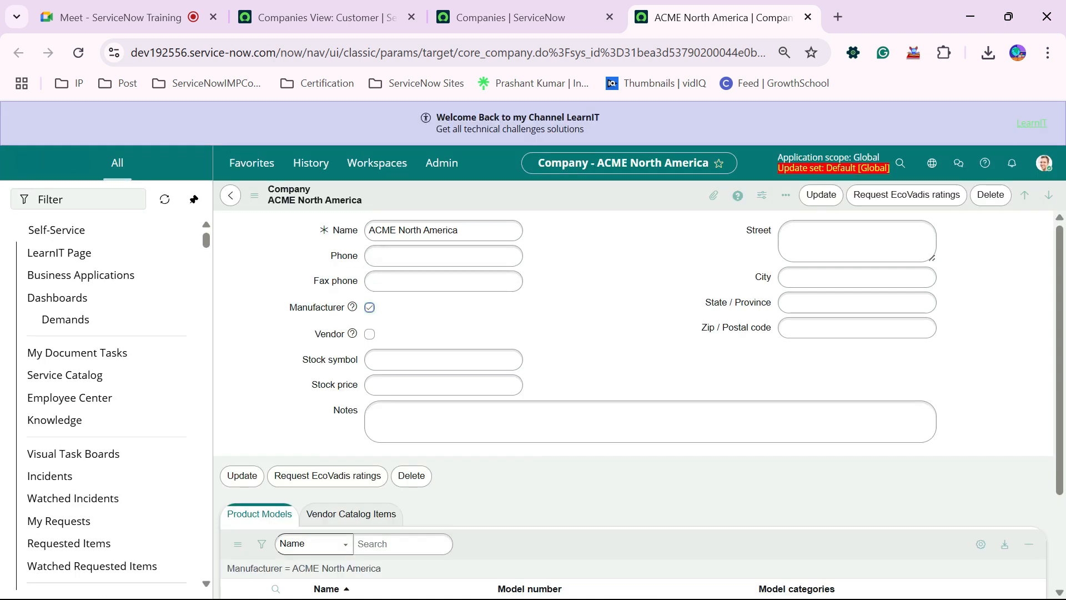
click(369, 334)
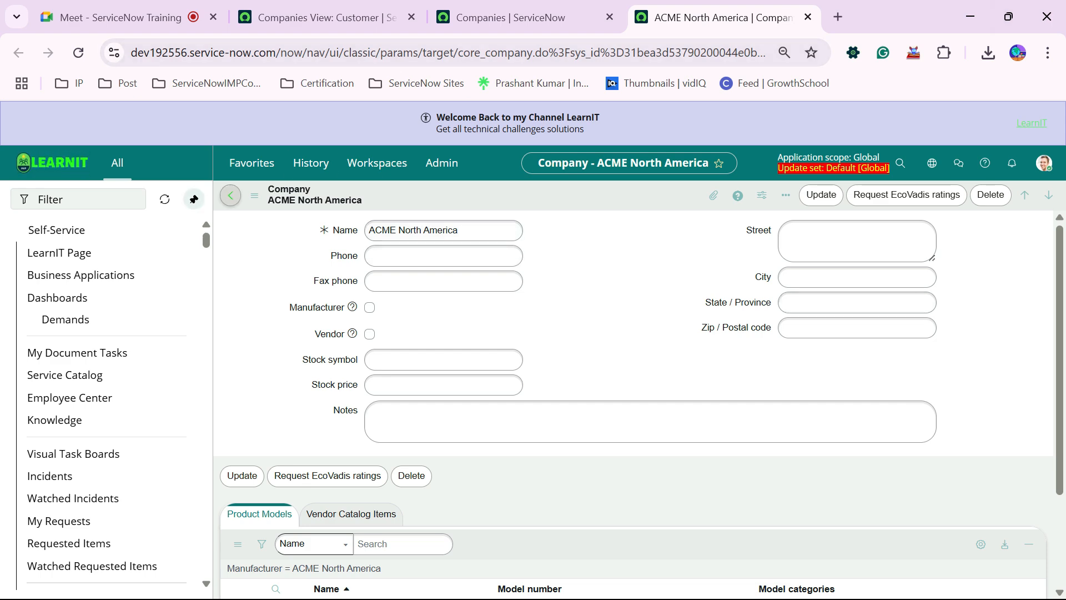
Step: Leave the ACME North America record and create a new company record named Test
click(231, 195)
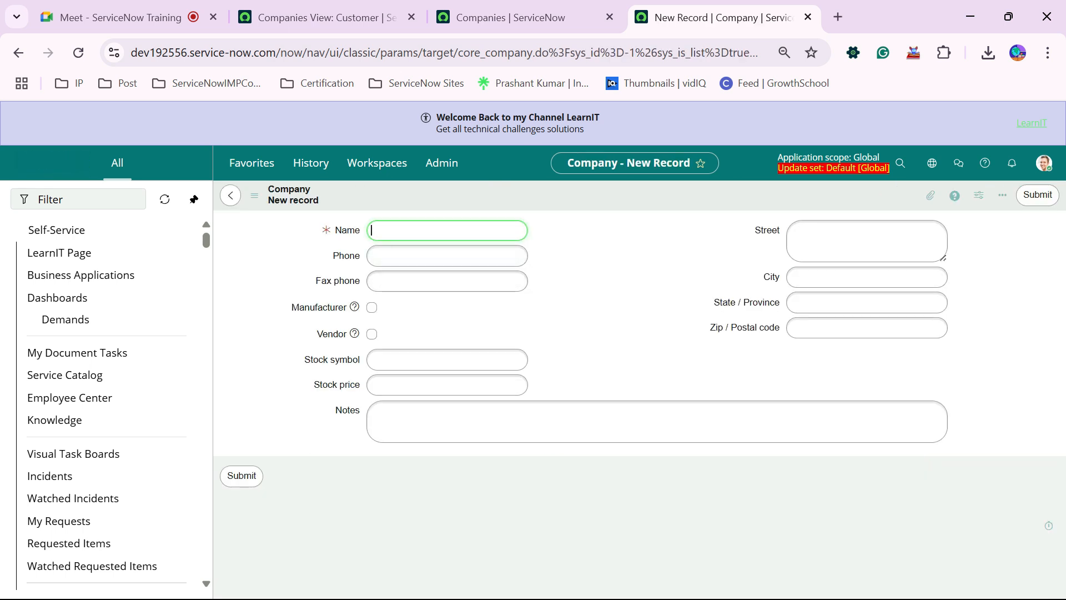
text(Ts)
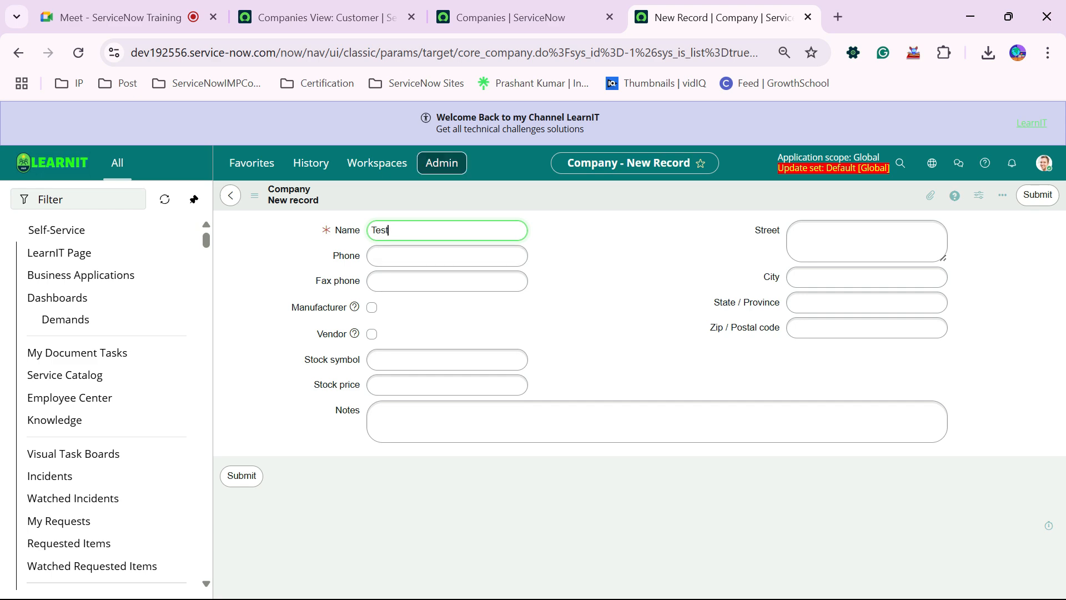
key(Return)
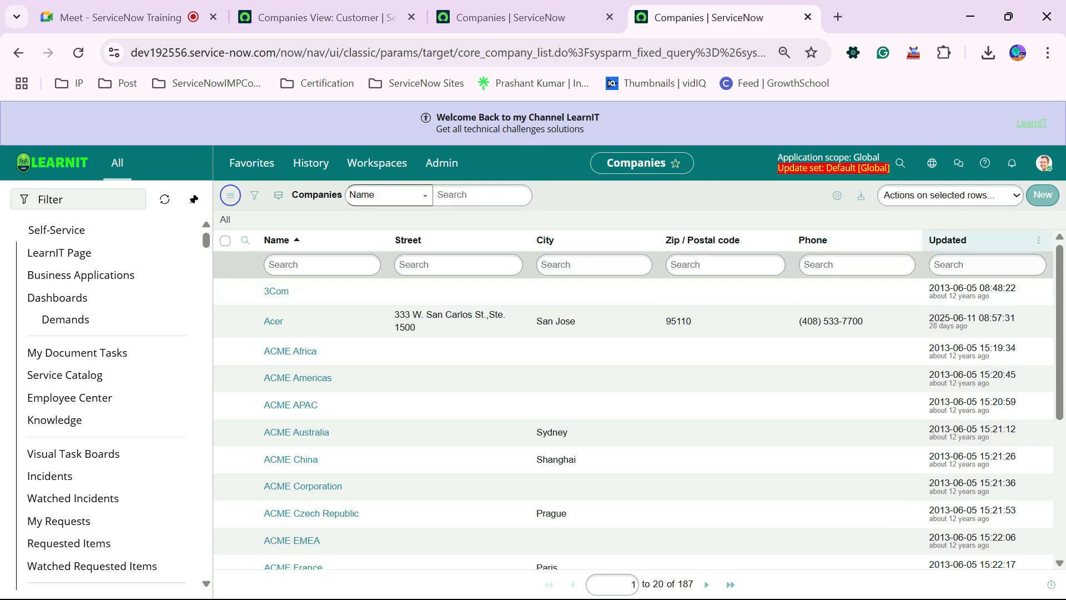
Step: Sort the companies list by Updated in descending order and open the Test company record in a new tab
click(953, 240)
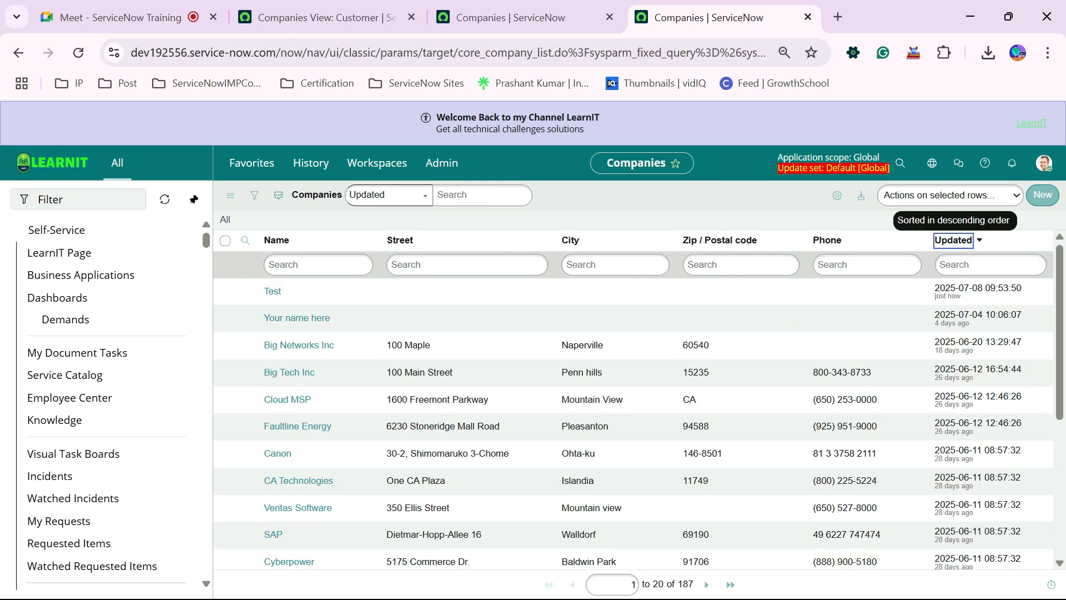
click(273, 291)
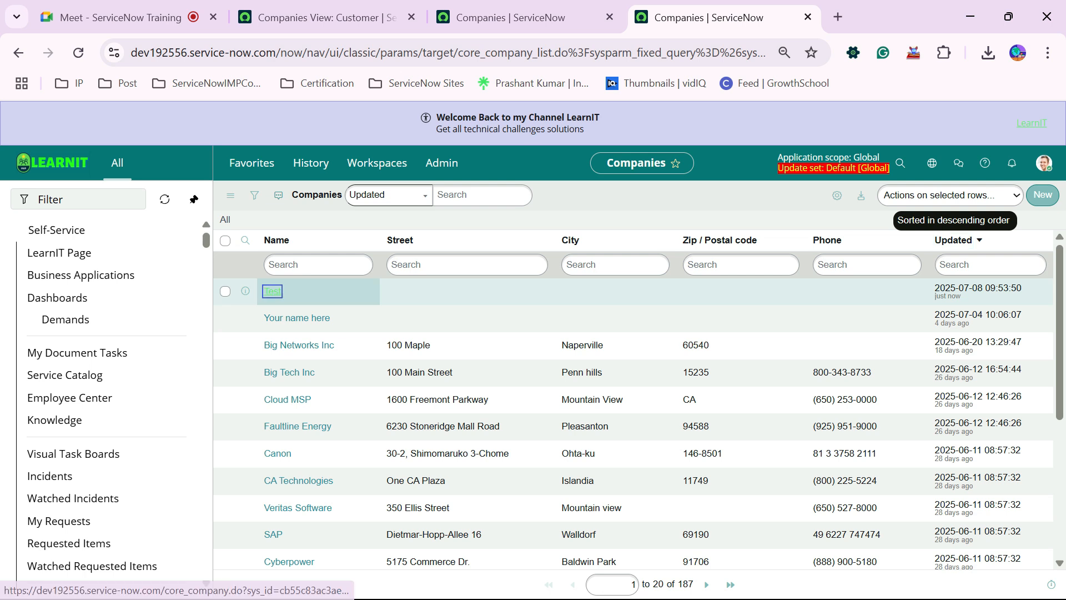
key(ctrl+Tab)
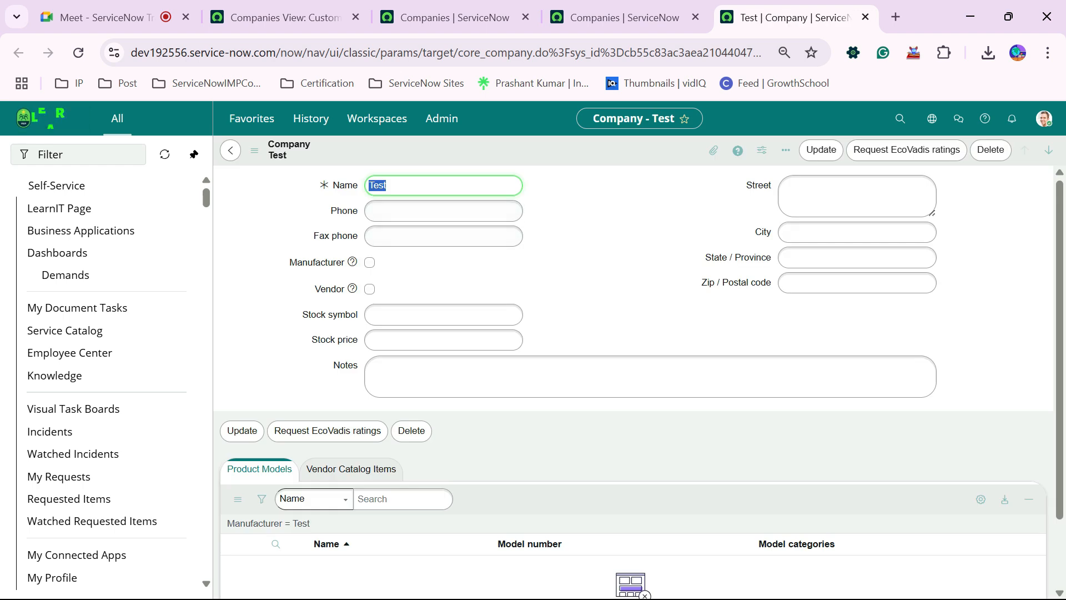
Step: Try the Vendor option on the Test company record, clear it again, and return to the companies list
click(370, 289)
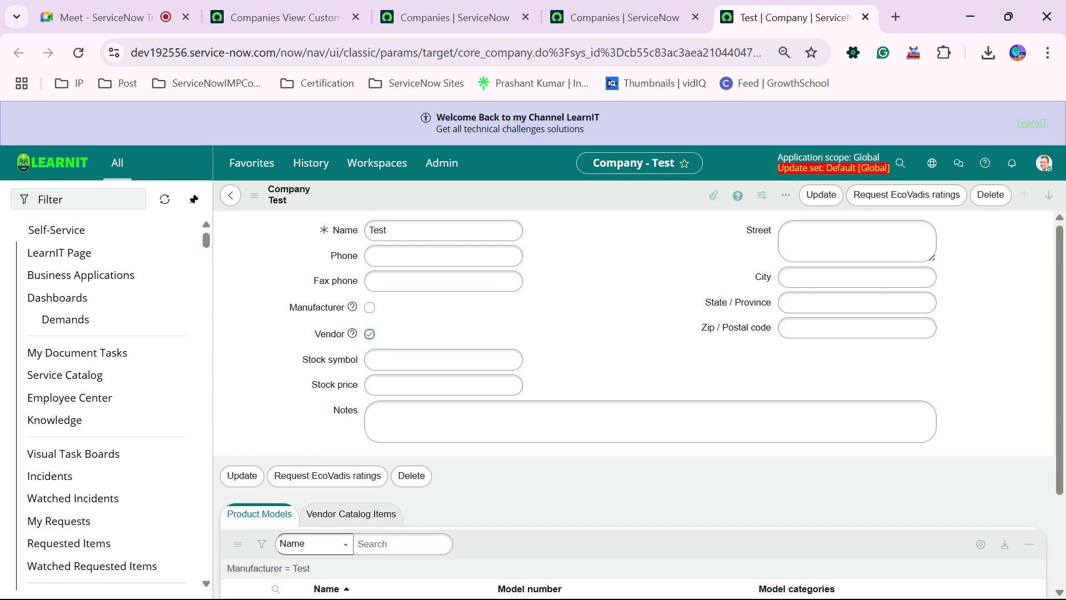
click(370, 334)
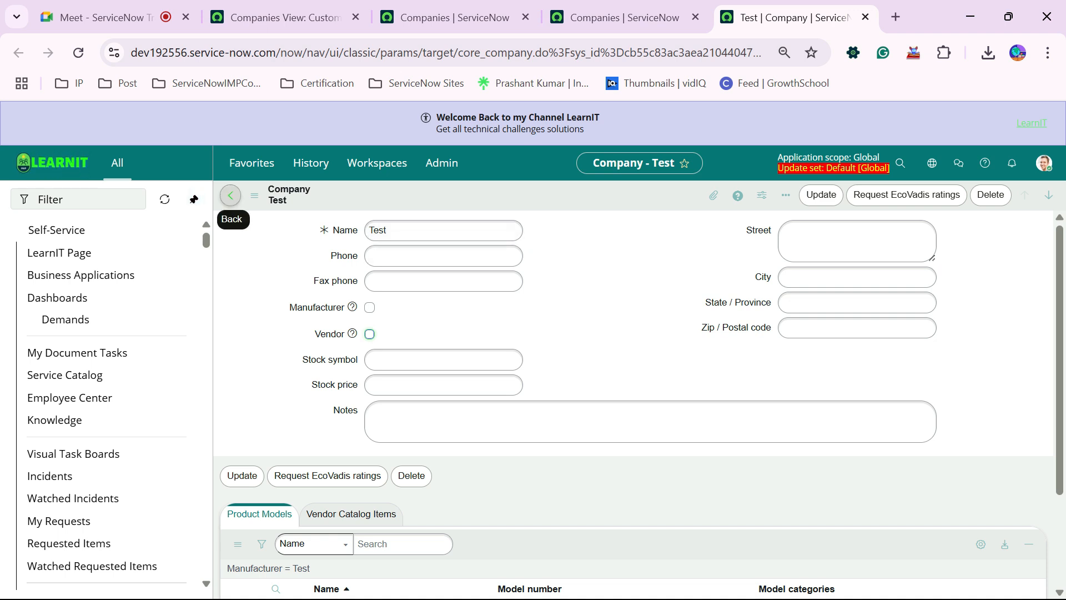
click(231, 195)
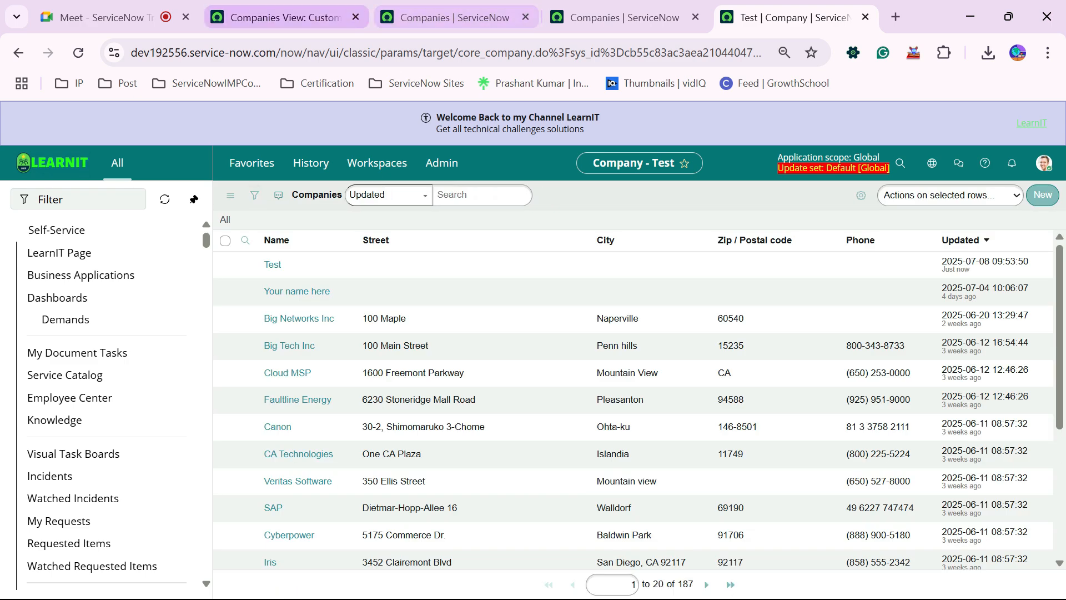
Step: Open the Users list in a new tab and add the Company column between the Email and Active columns
key(ctrl+2)
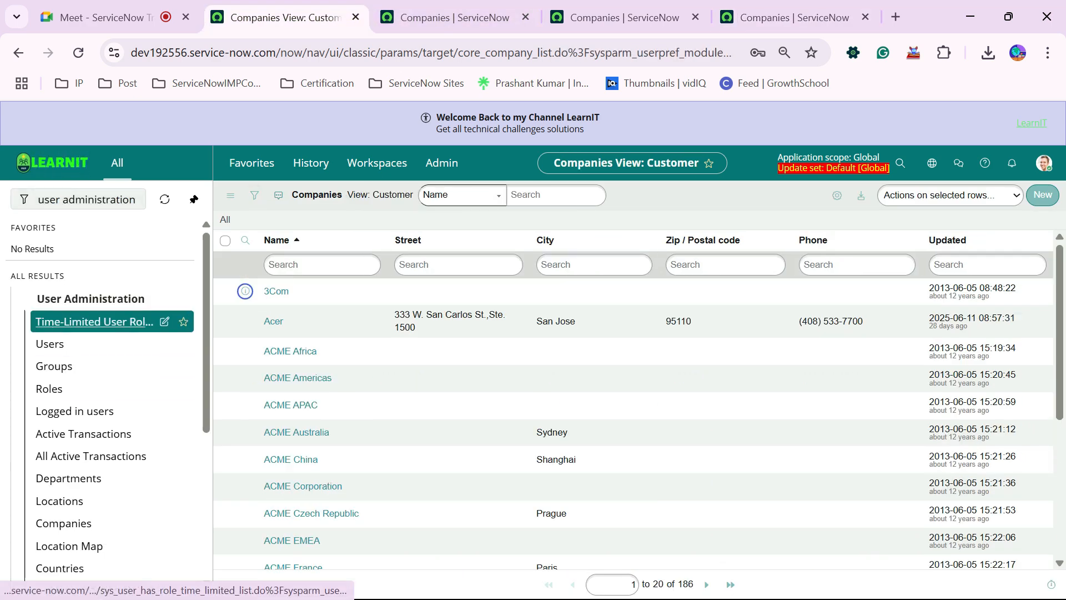
ctrl+click(49, 344)
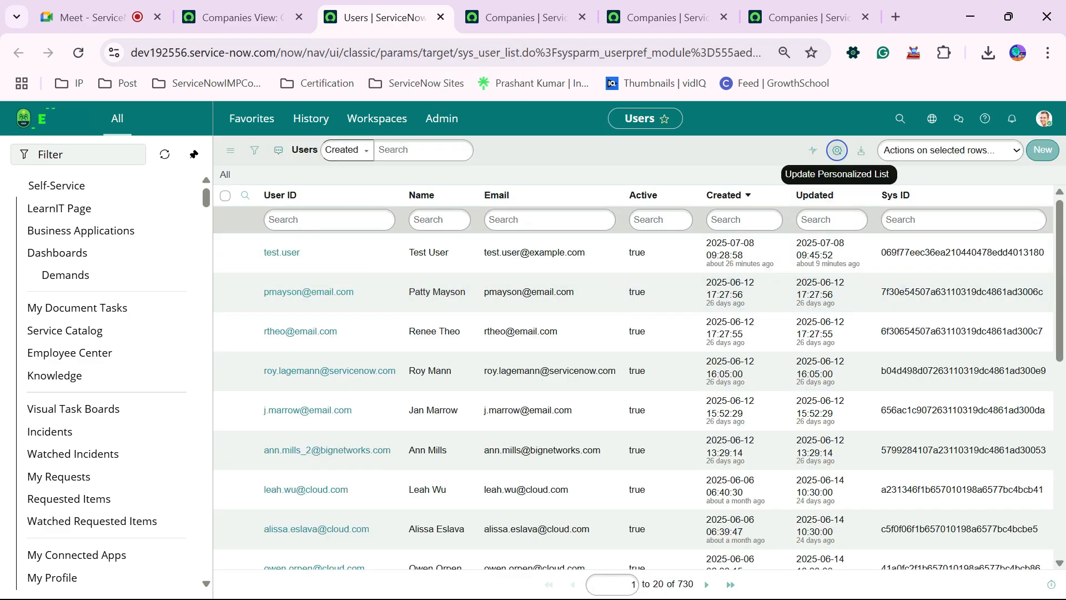
click(836, 150)
click(473, 298)
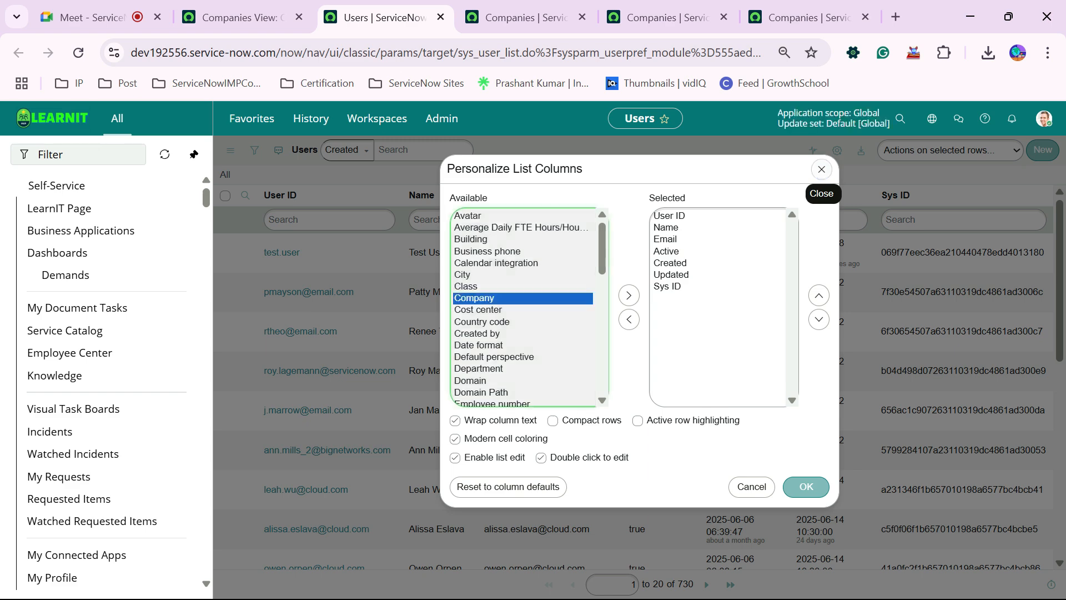
click(628, 295)
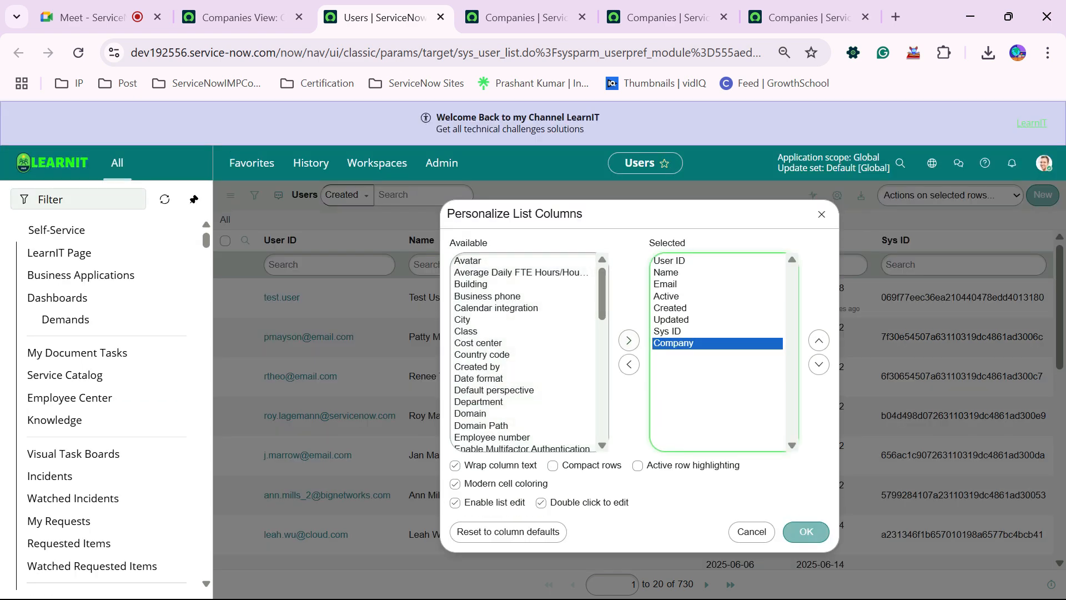
click(819, 340)
click(819, 340)
click(819, 340)
click(819, 340)
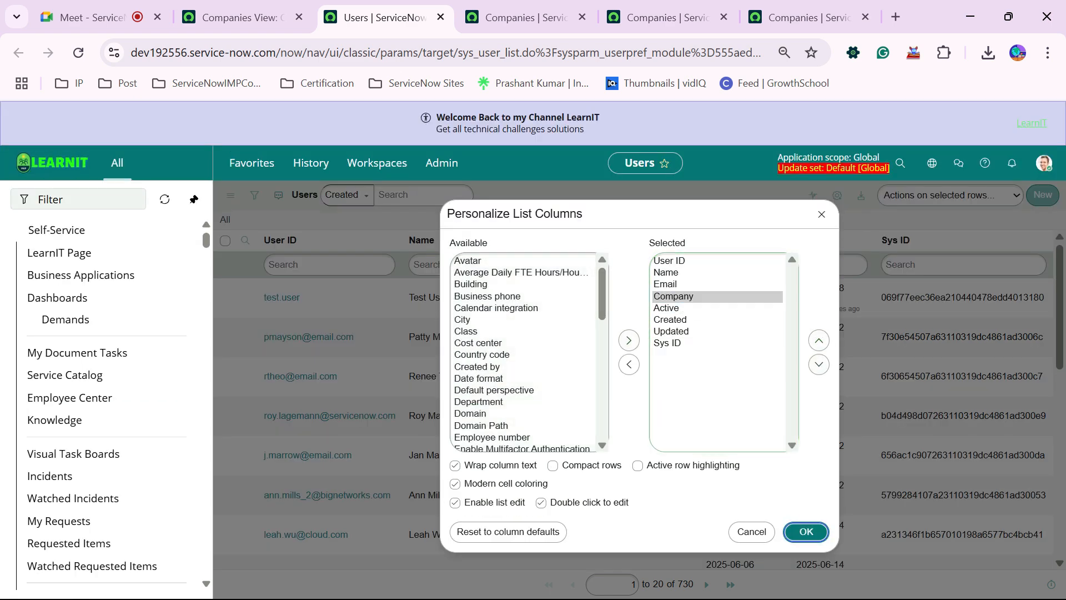
key(Return)
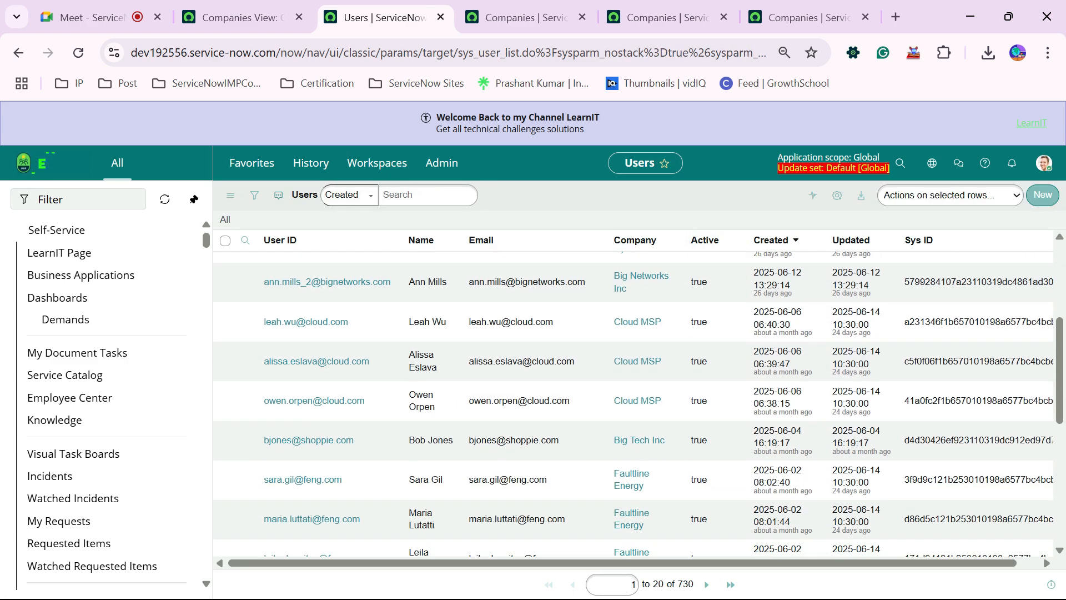
Step: Check the Company column of the Users list and filter out the users whose Company is empty
scroll(645, 360, down, 4)
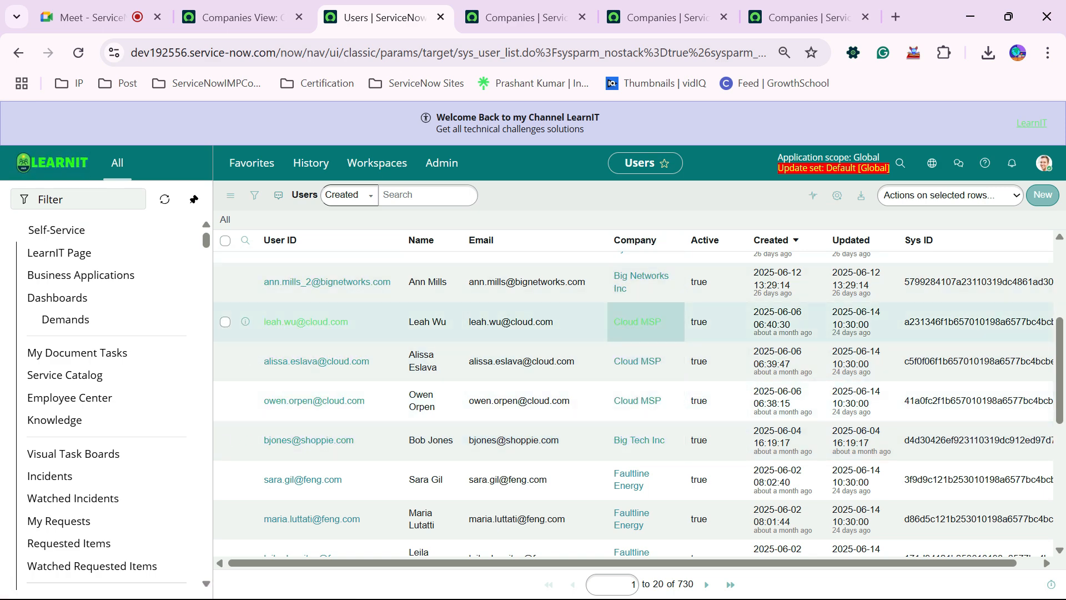
scroll(646, 477, down, 4)
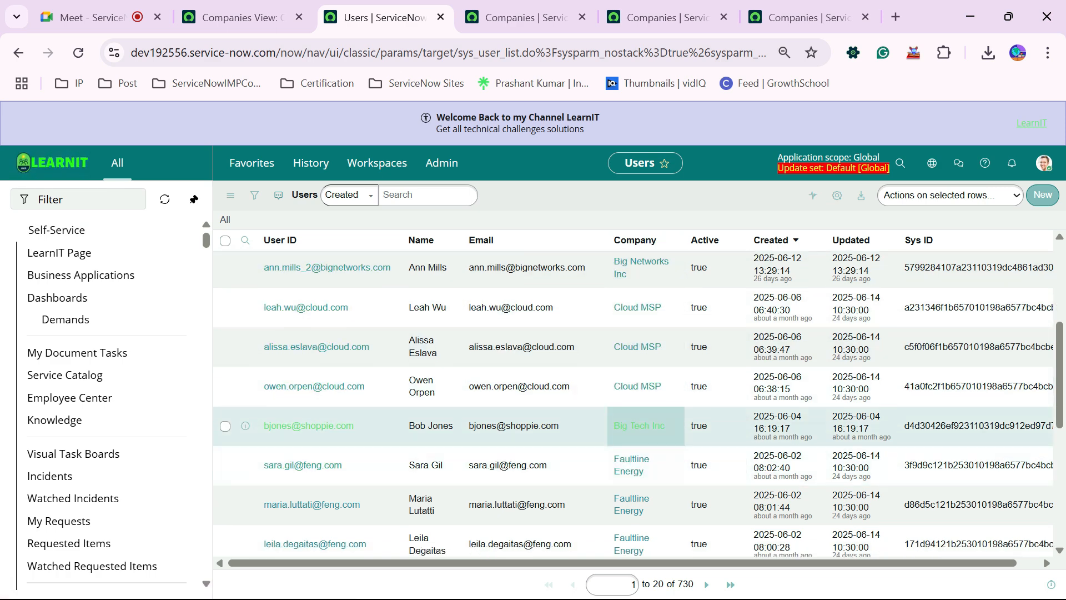
scroll(646, 450, down, 2)
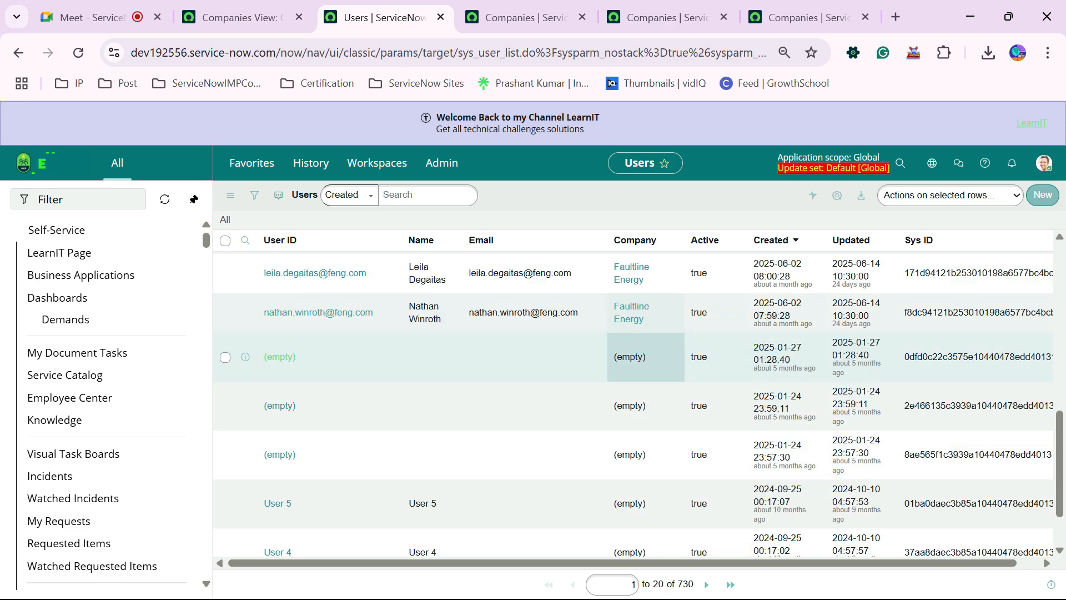
scroll(645, 428, up, 8)
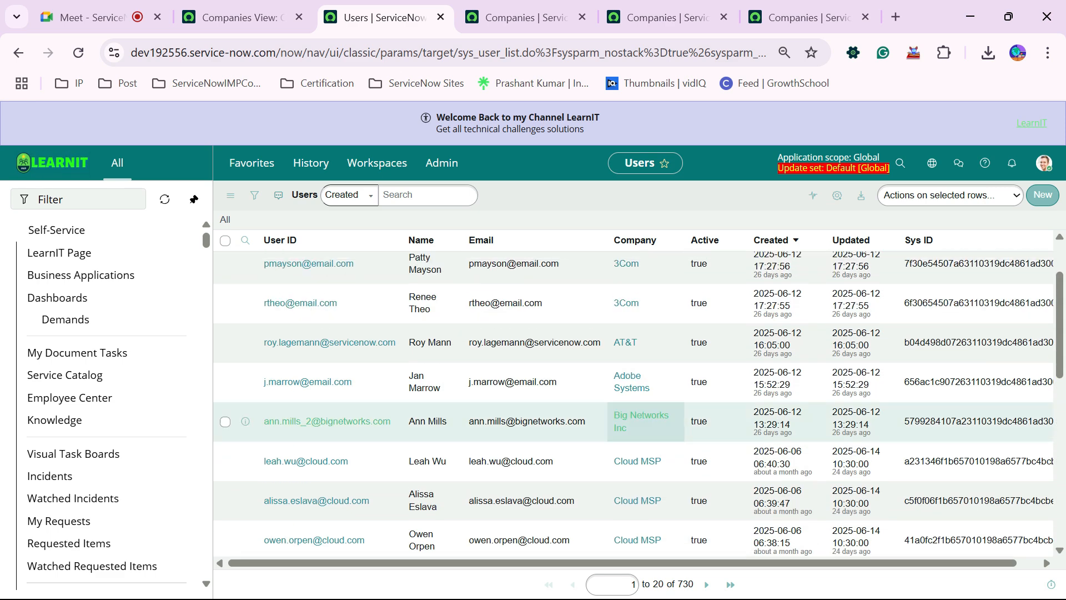
right_click(646, 302)
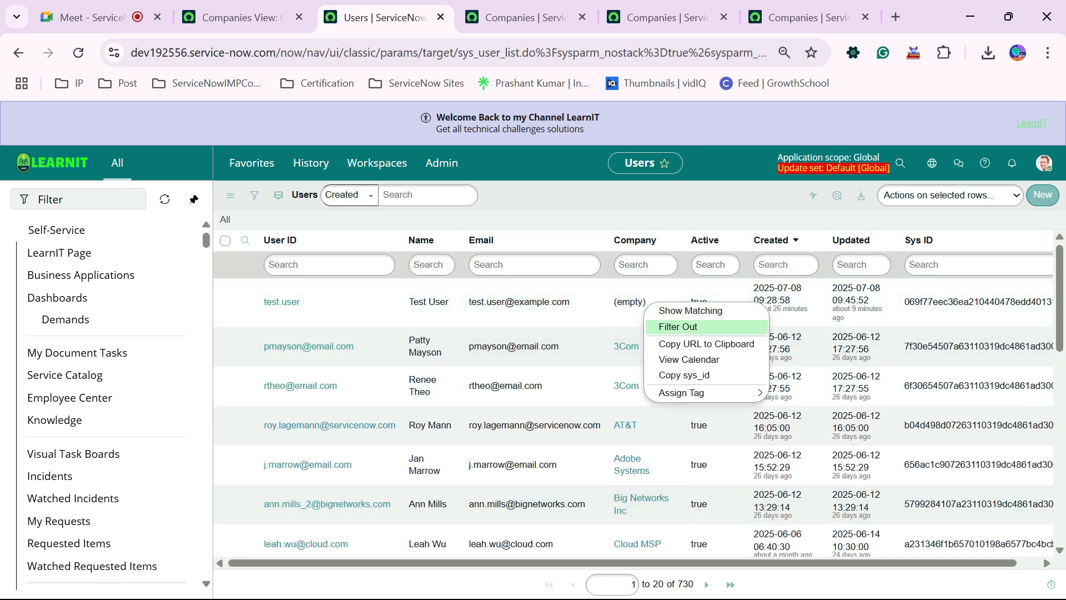
click(669, 328)
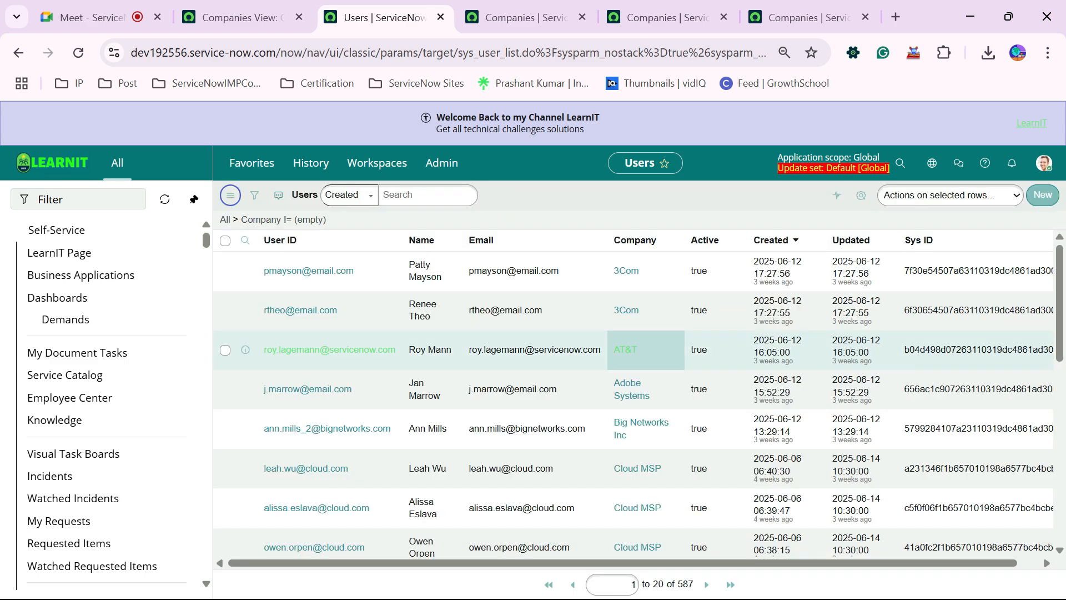
Step: Review the companies assigned to the filtered users, and browse the Customer view of the companies list
scroll(633, 405, down, 4)
scroll(633, 405, down, 3)
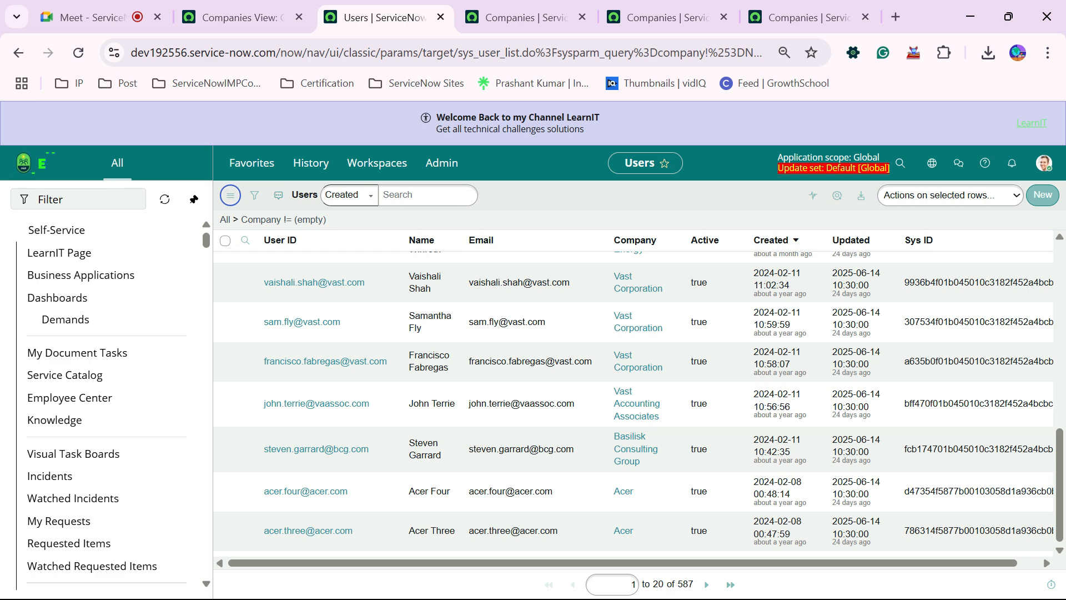
key(ctrl+shift+Tab)
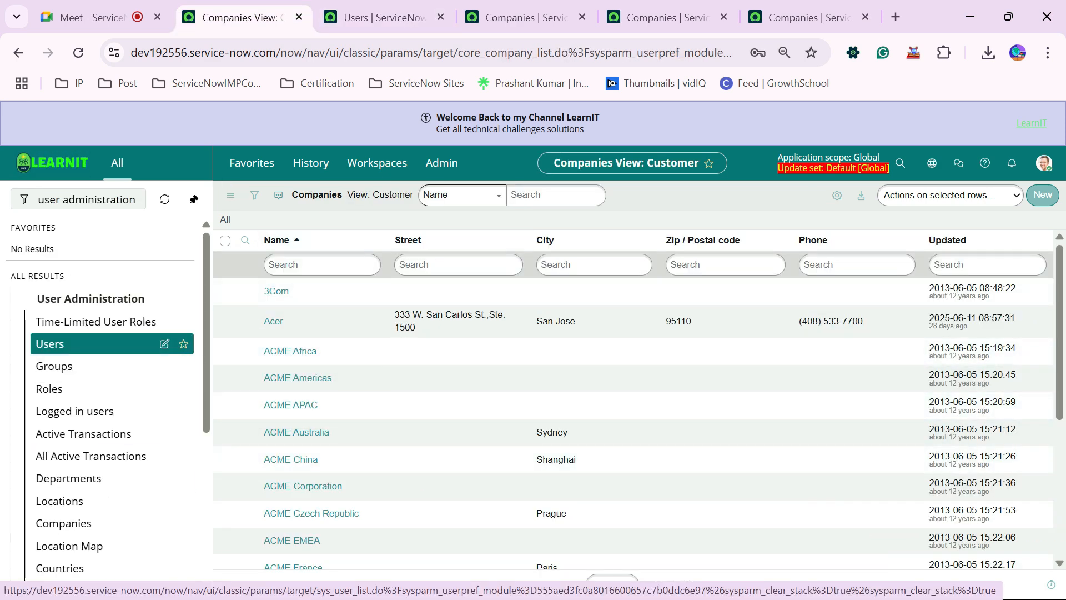
scroll(311, 464, down, 5)
scroll(311, 468, up, 6)
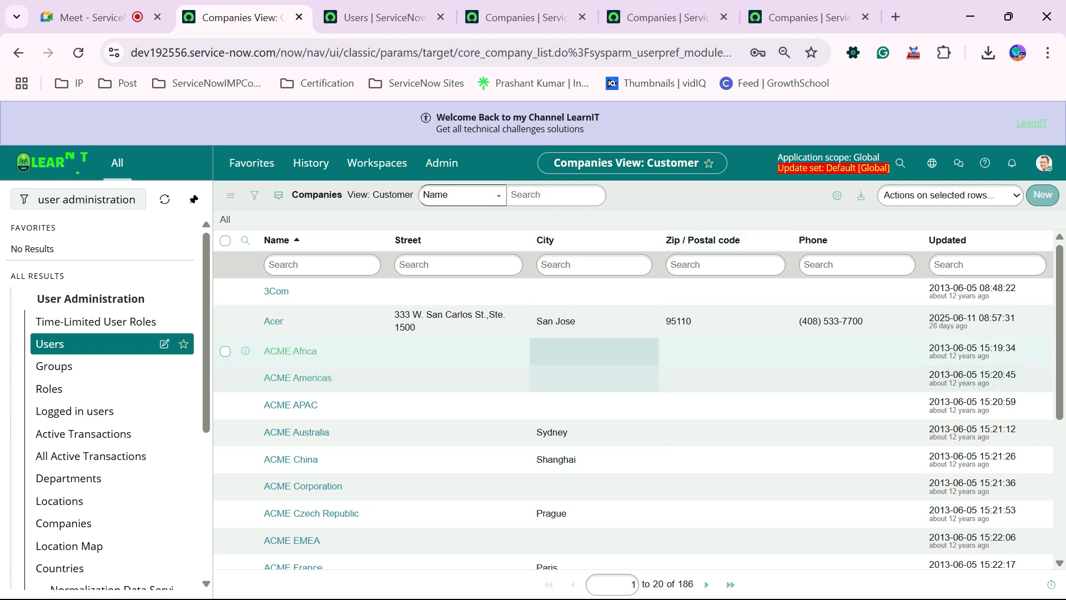
Step: Close the three extra Companies tabs, keeping the Customer-view companies list and the Users list open
click(865, 17)
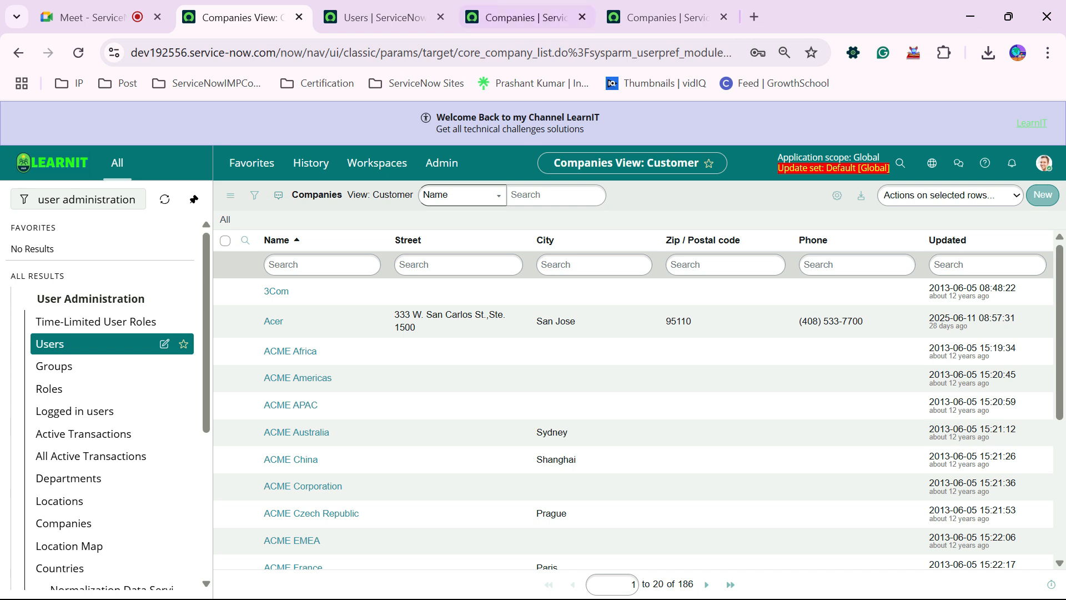
click(723, 16)
click(581, 16)
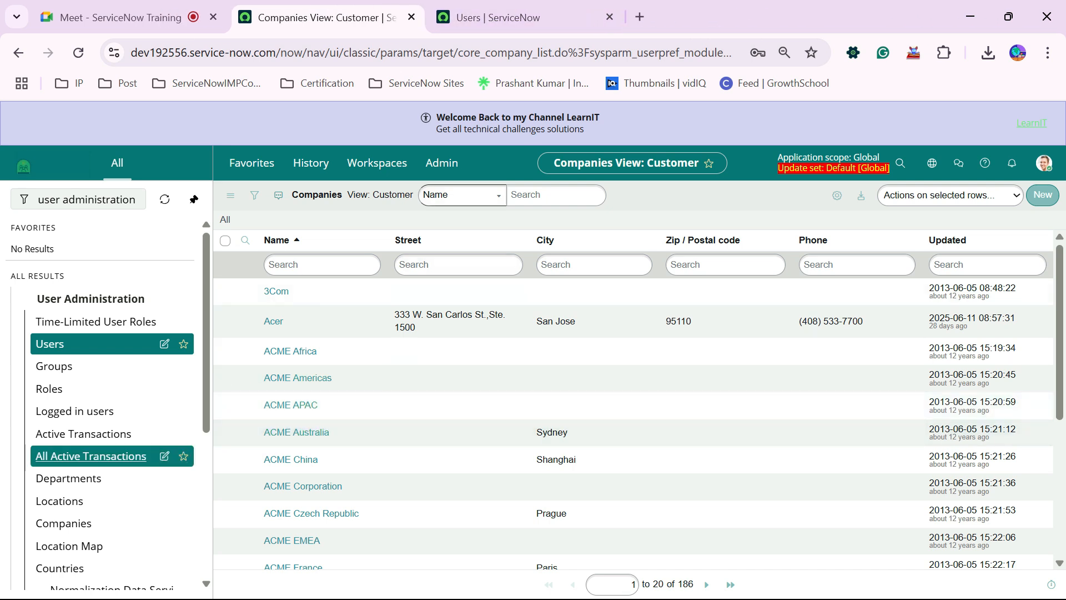
scroll(94, 478, down, 1)
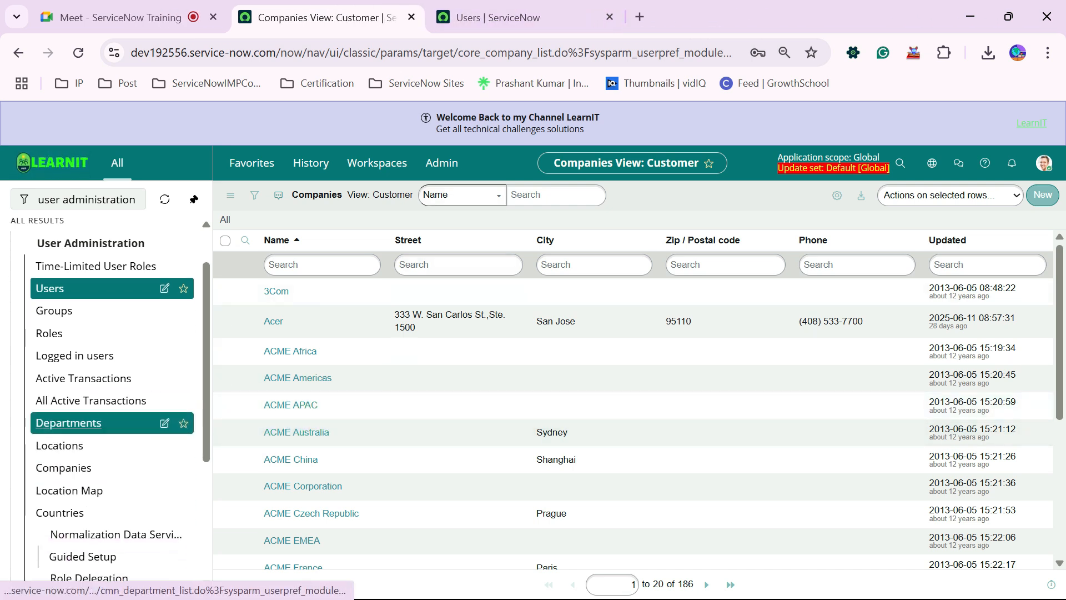
Step: Open the Countries list from the User Administration modules and look through its records and code columns
click(60, 513)
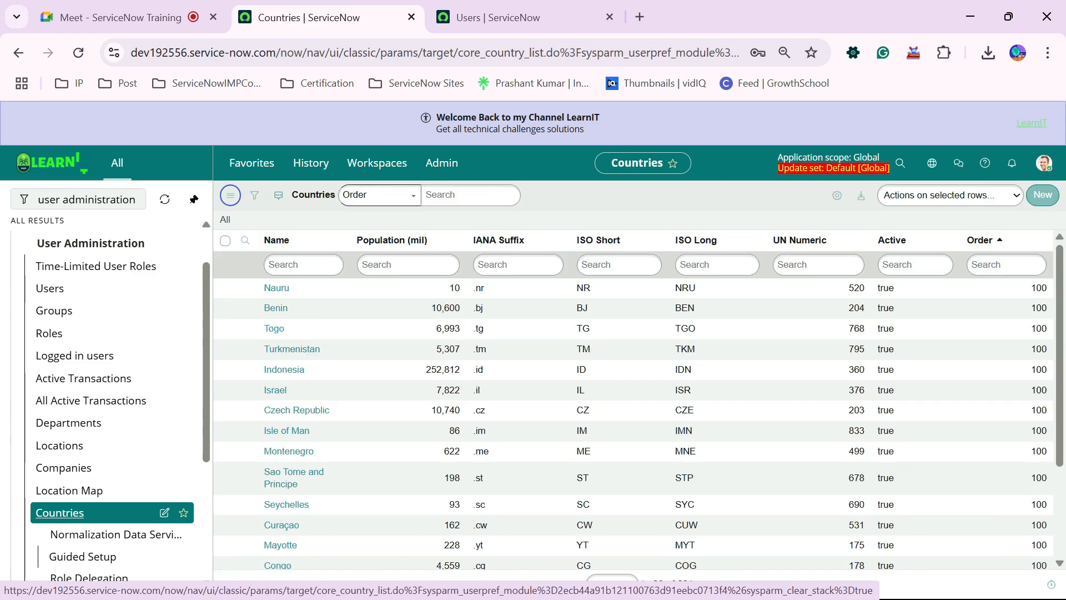
scroll(111, 445, down, 2)
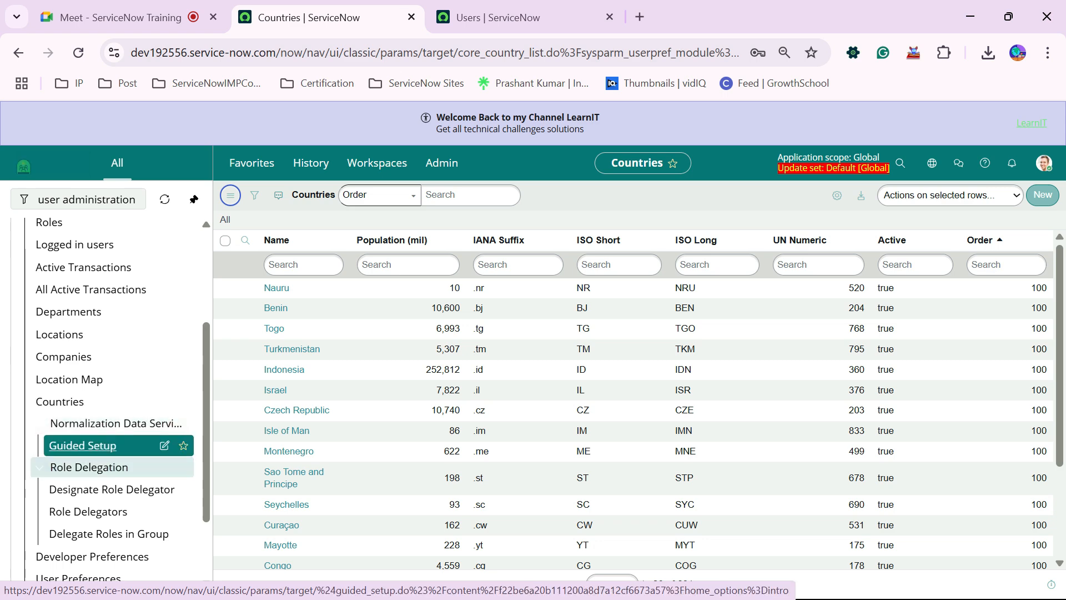
click(60, 402)
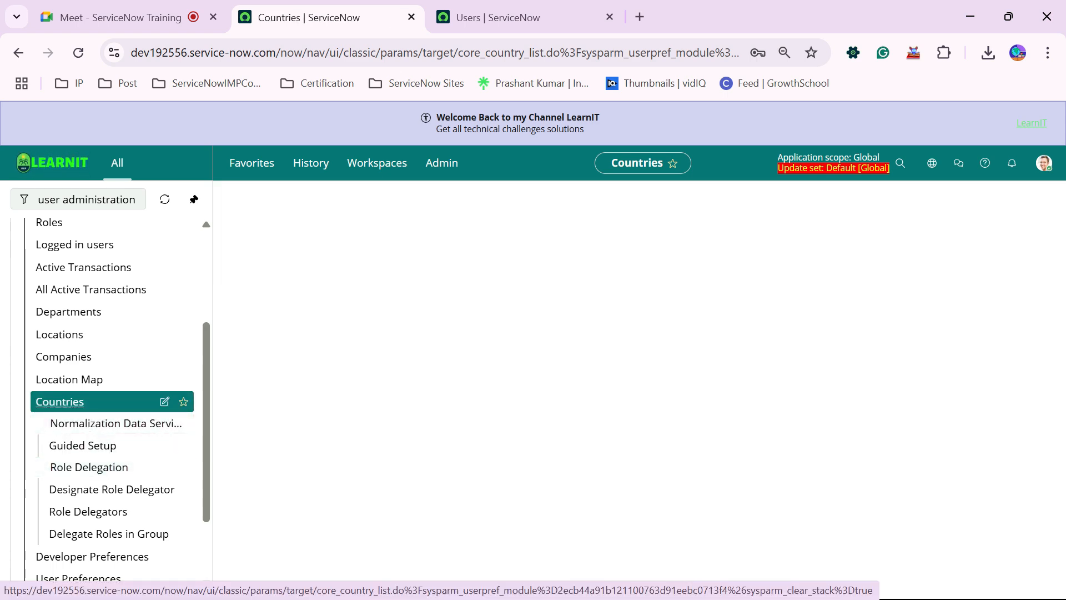
scroll(516, 390, down, 2)
scroll(516, 389, up, 2)
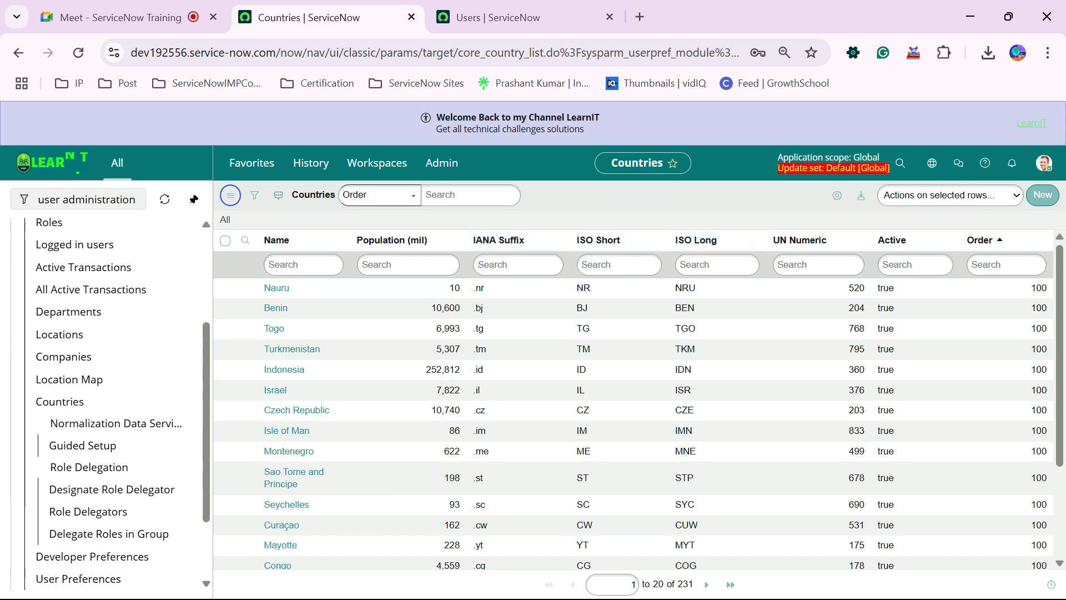
scroll(616, 389, down, 2)
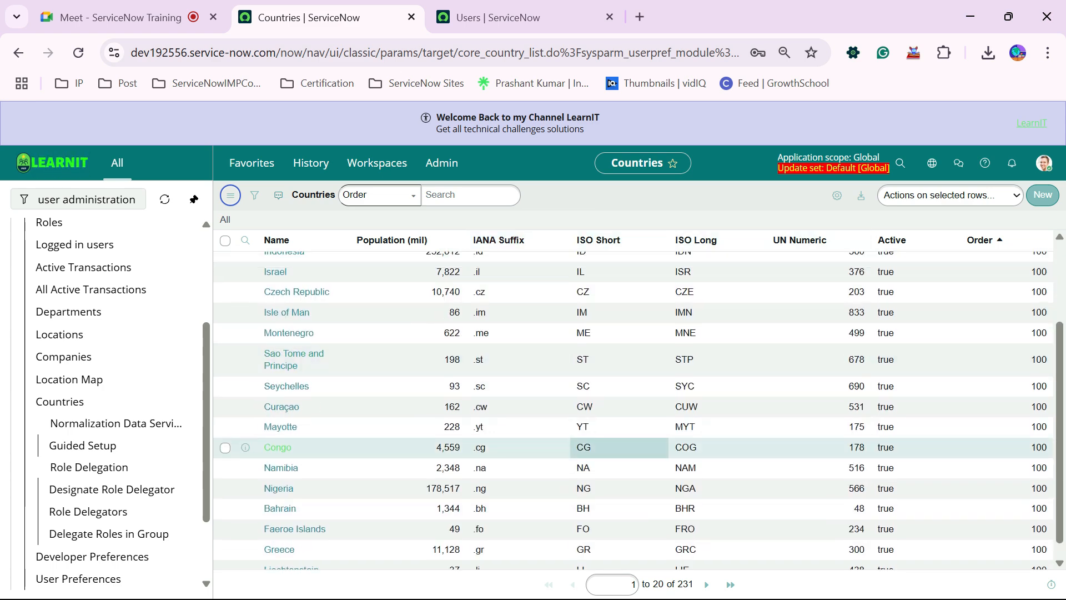
scroll(616, 555, up, 2)
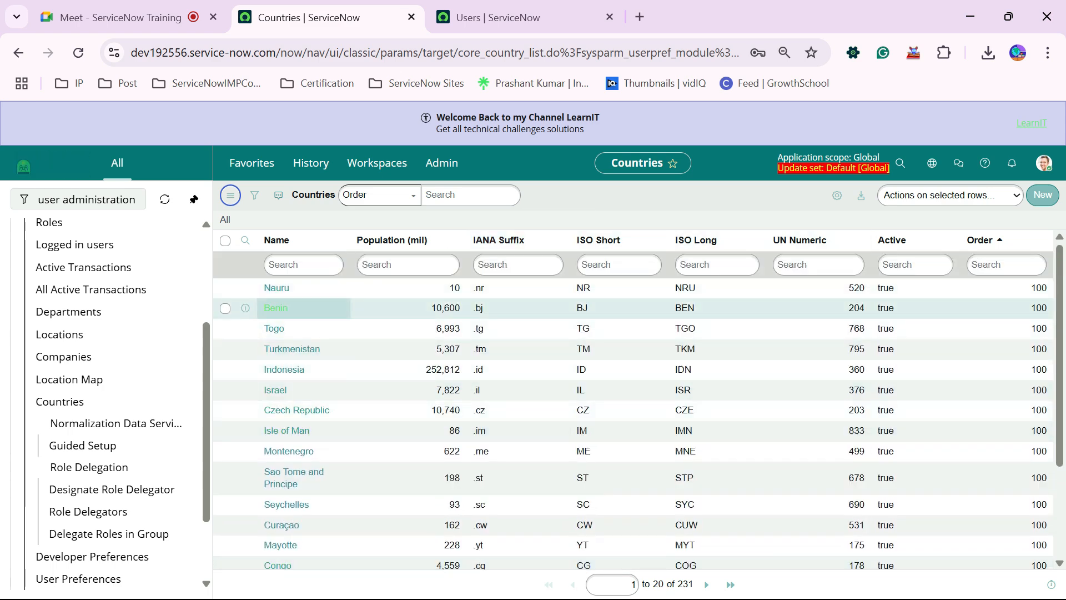
scroll(303, 309, down, 2)
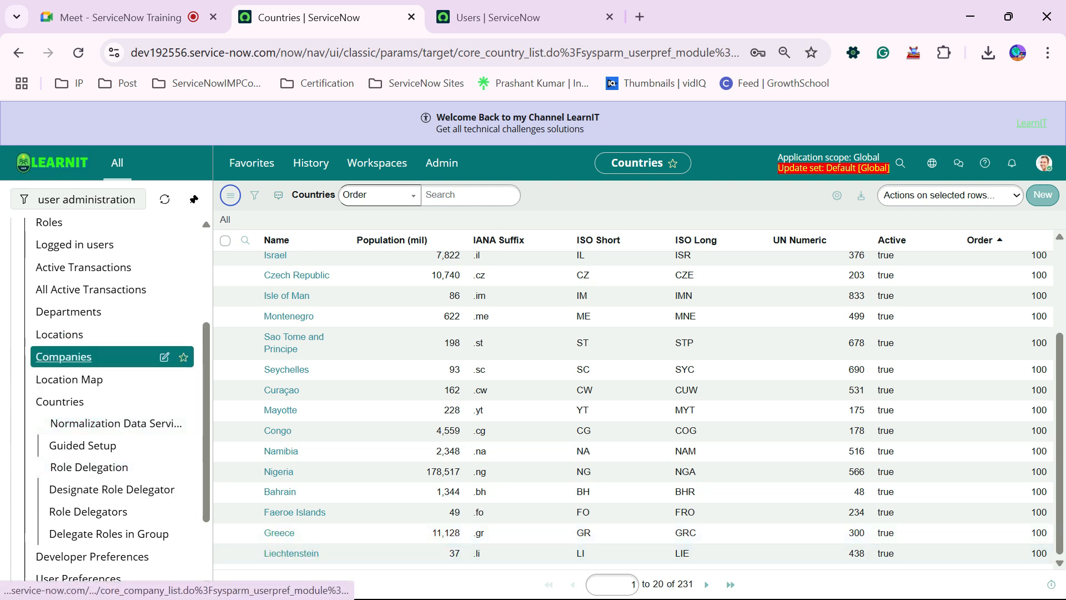
Step: Open the Locations list in a new tab, check the Country field of its first record, and return to the Countries list
middle_click(59, 335)
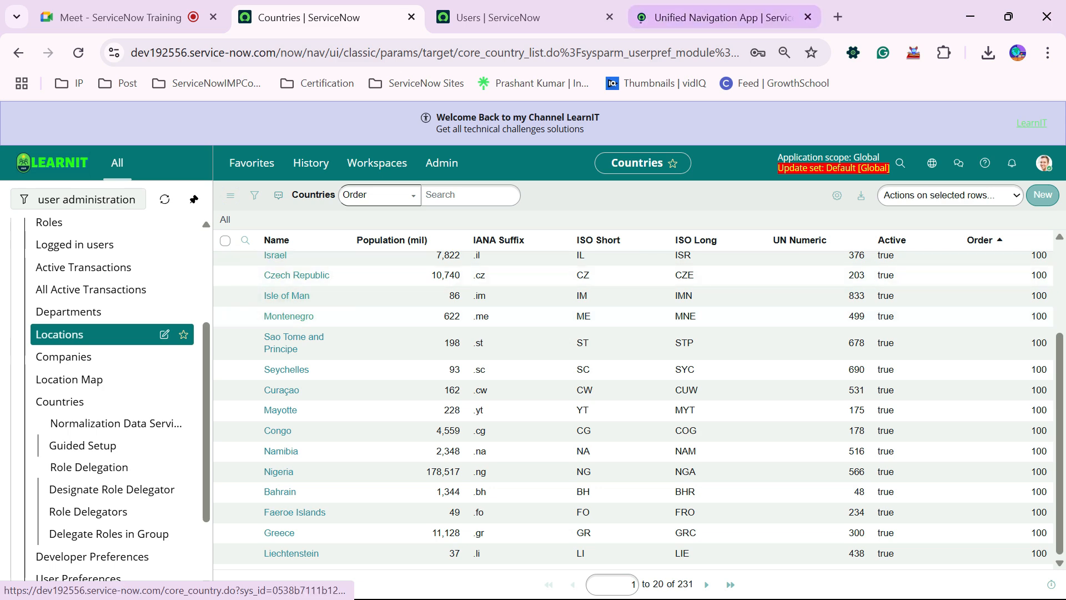
click(717, 18)
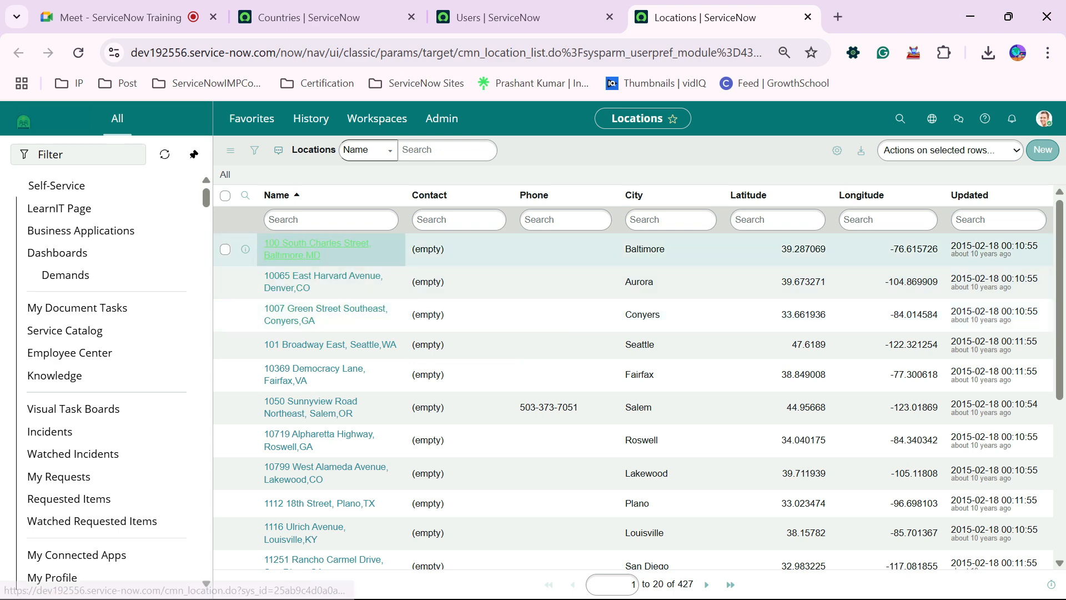
click(311, 244)
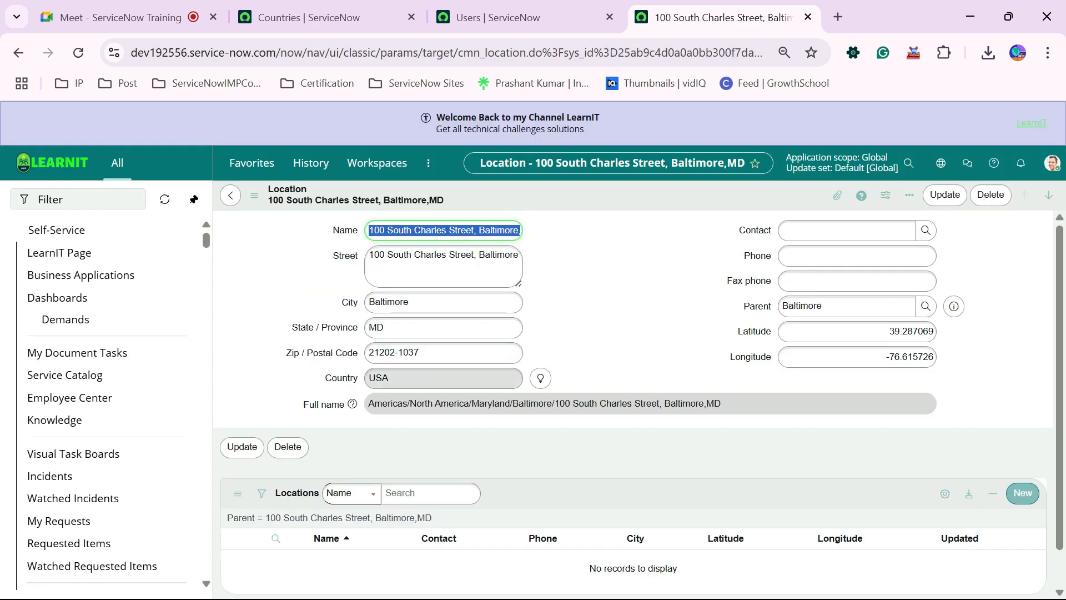
double_click(379, 378)
click(516, 17)
click(327, 17)
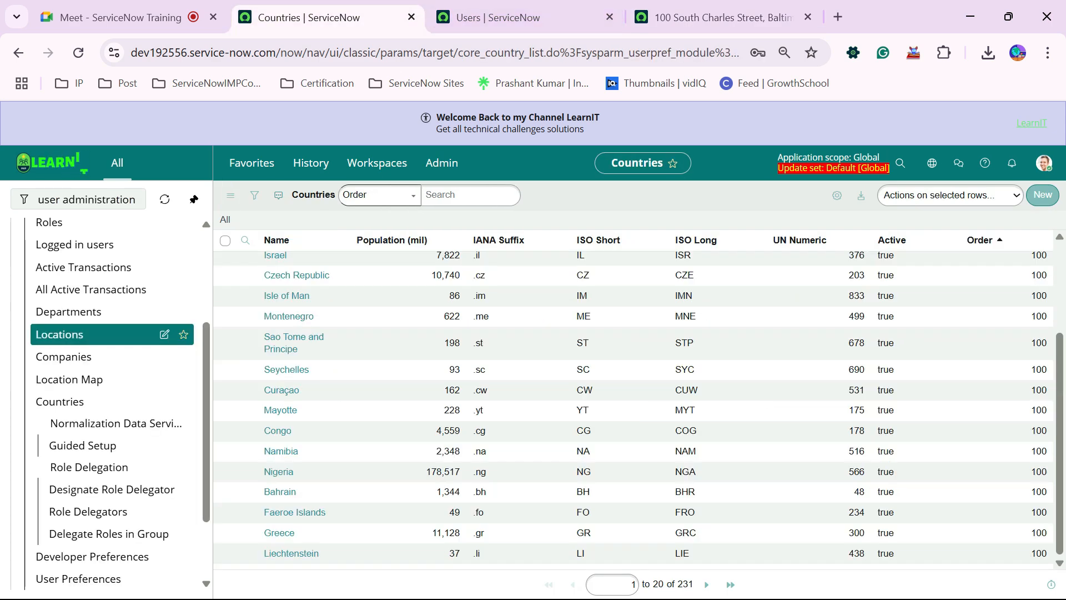
Step: Search the Countries list by Name for USA
scroll(305, 410, up, 3)
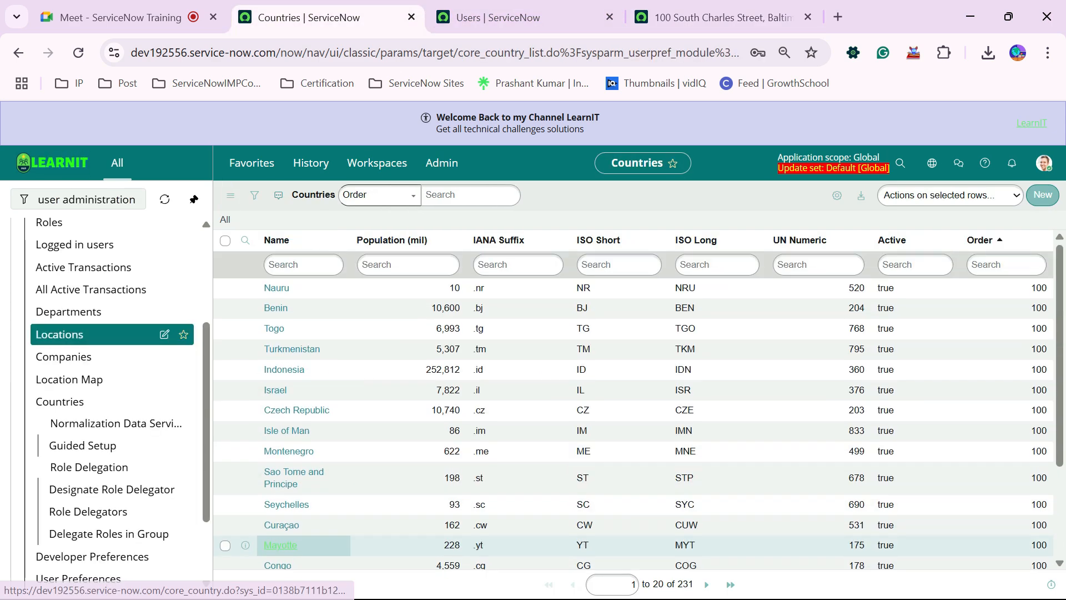
click(380, 195)
click(355, 237)
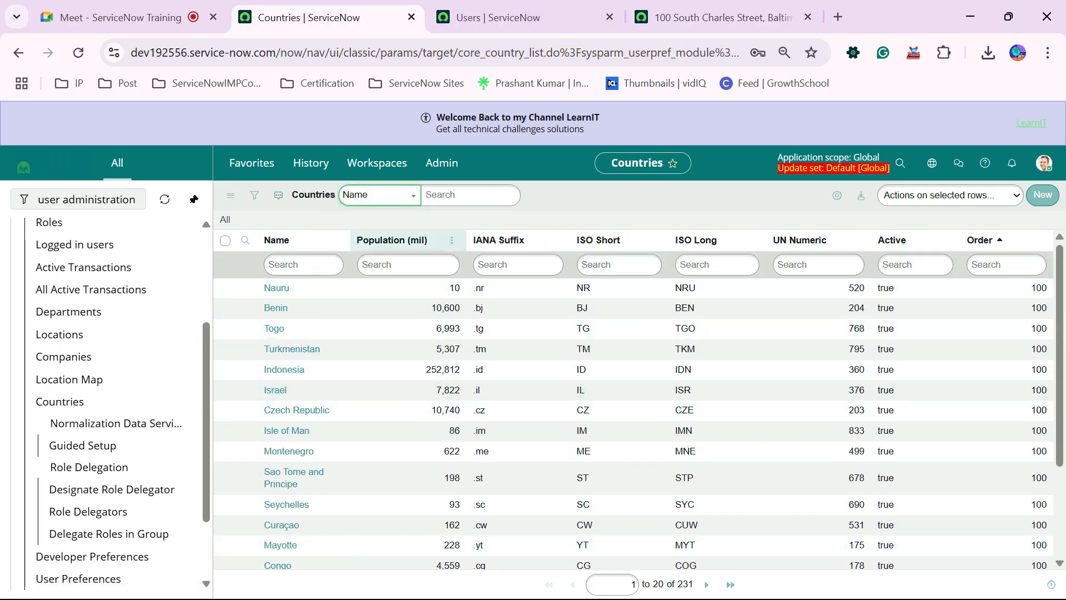
text(USA)
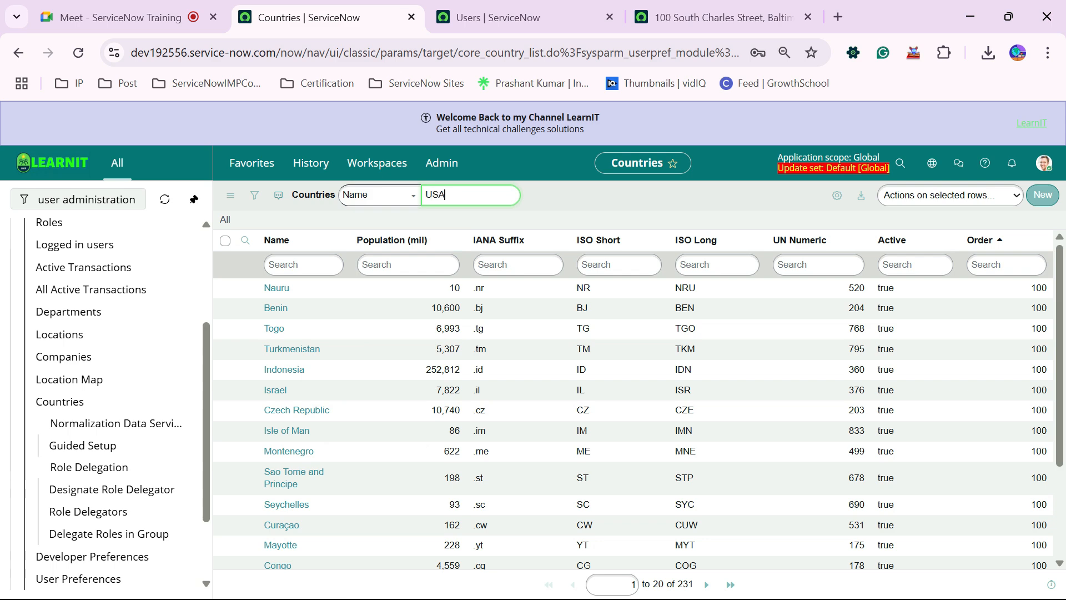
key(Return)
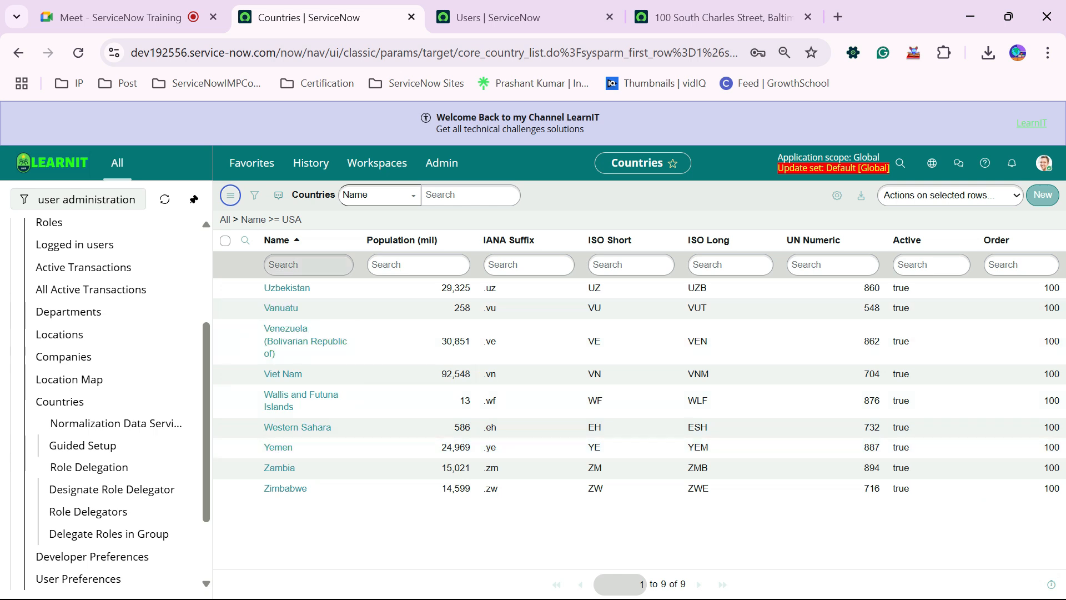
Step: Change the filter condition's operator to "is" so Name must equal USA, and run the filter
click(254, 195)
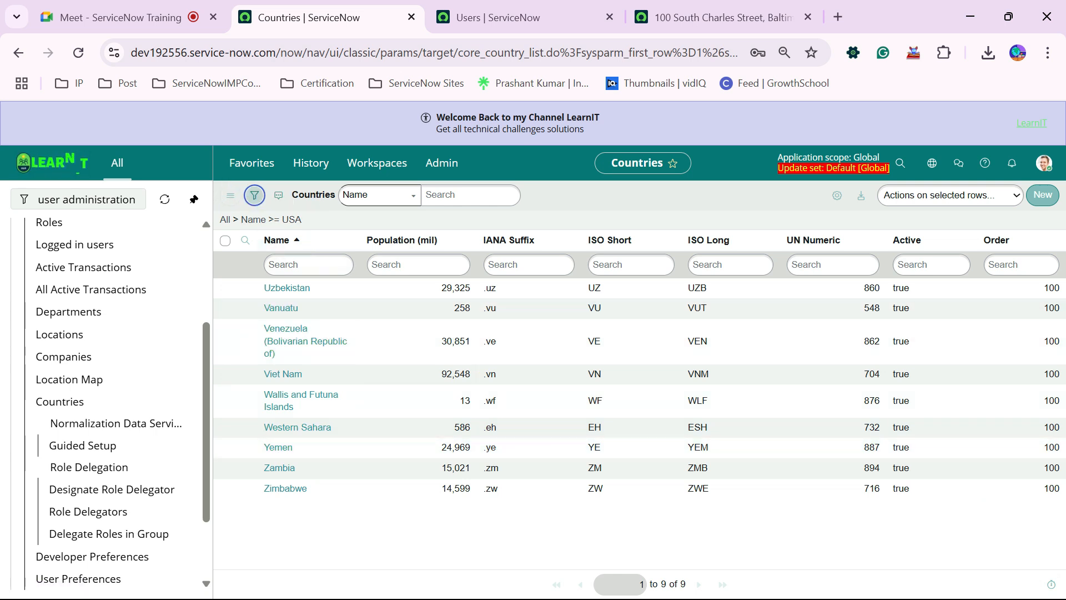
click(419, 255)
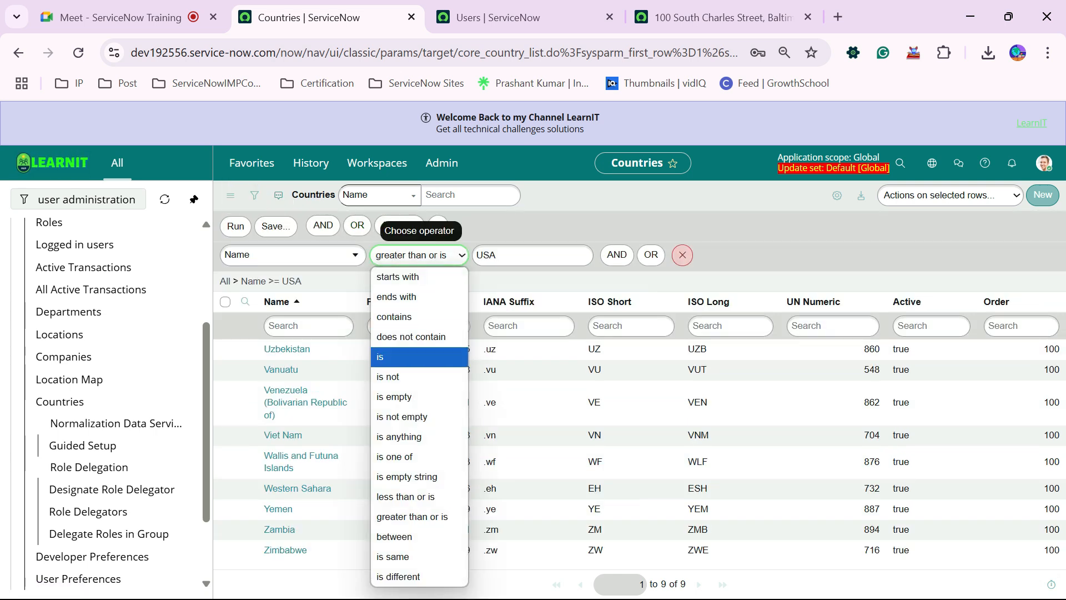
click(389, 357)
click(236, 226)
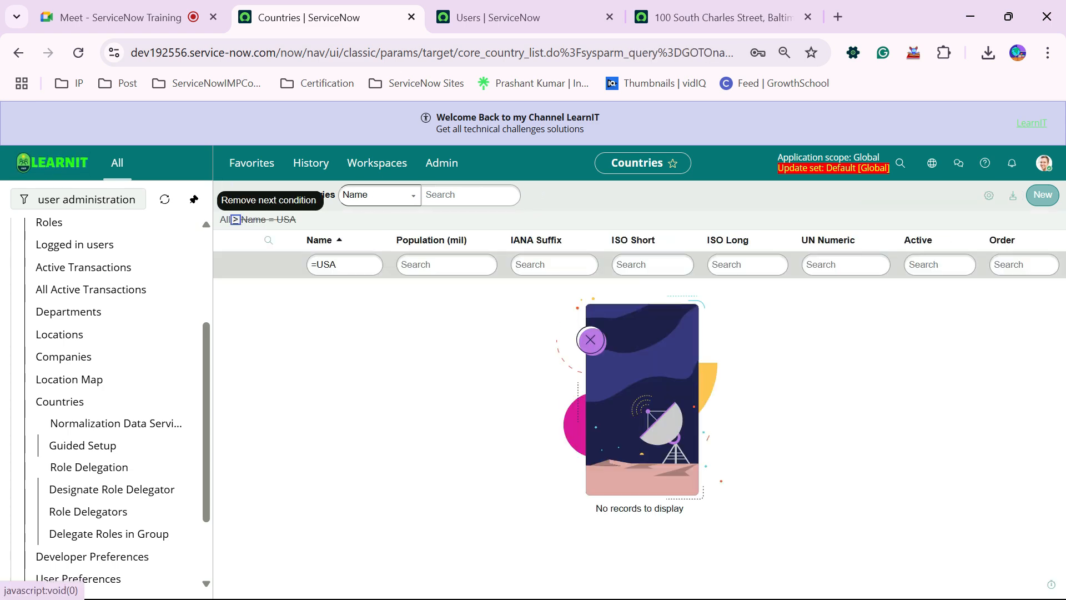
Step: Clear the USA filter and browse the full Countries list, going forward two pages to review the country names and codes
click(225, 219)
scroll(409, 427, down, 2)
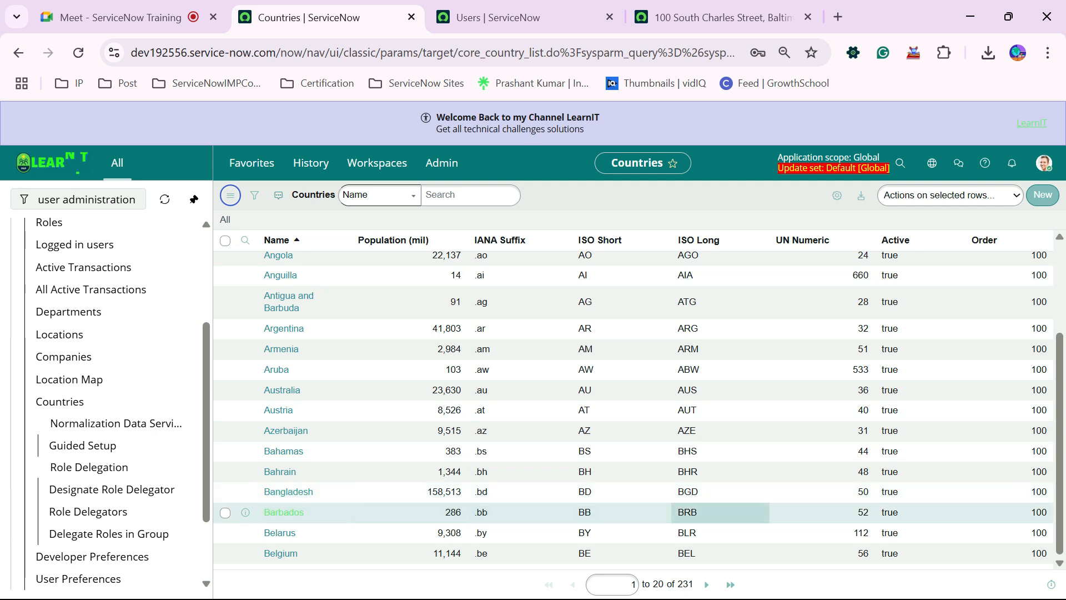
scroll(720, 512, up, 3)
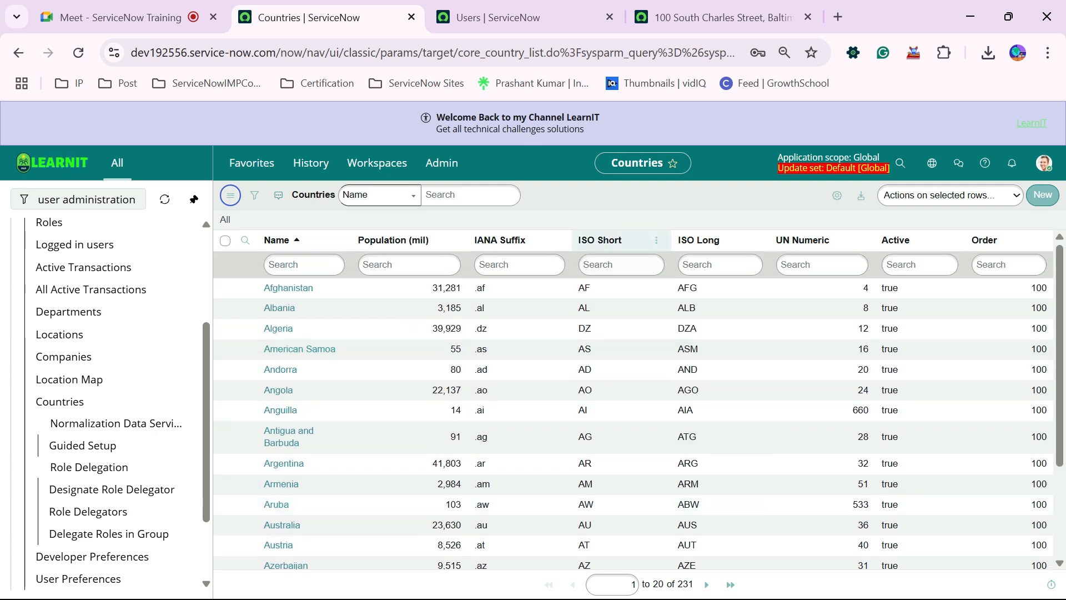
scroll(622, 255, down, 3)
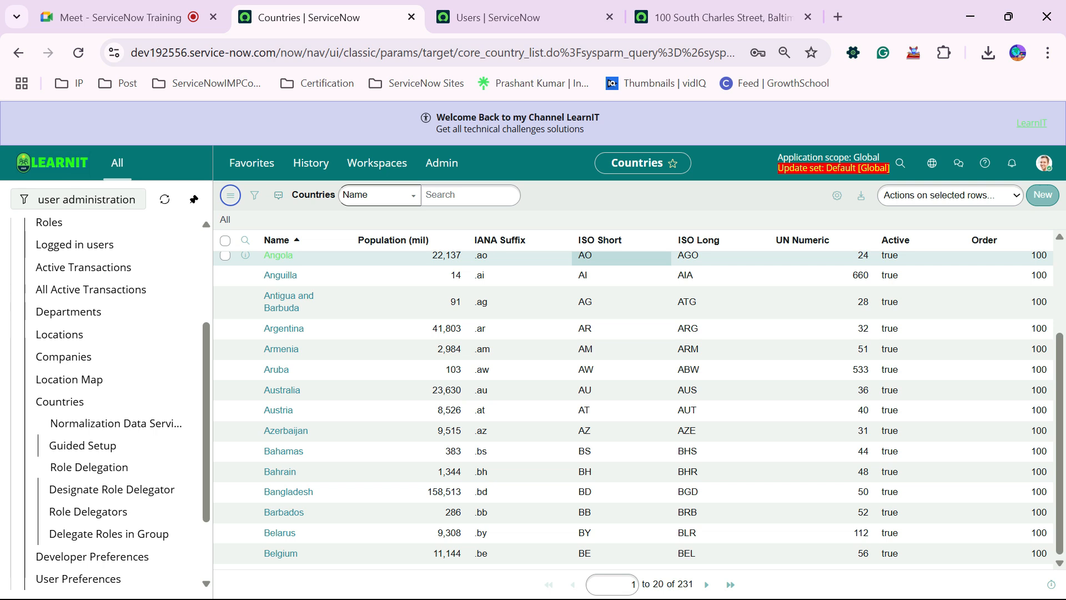
scroll(622, 257, up, 3)
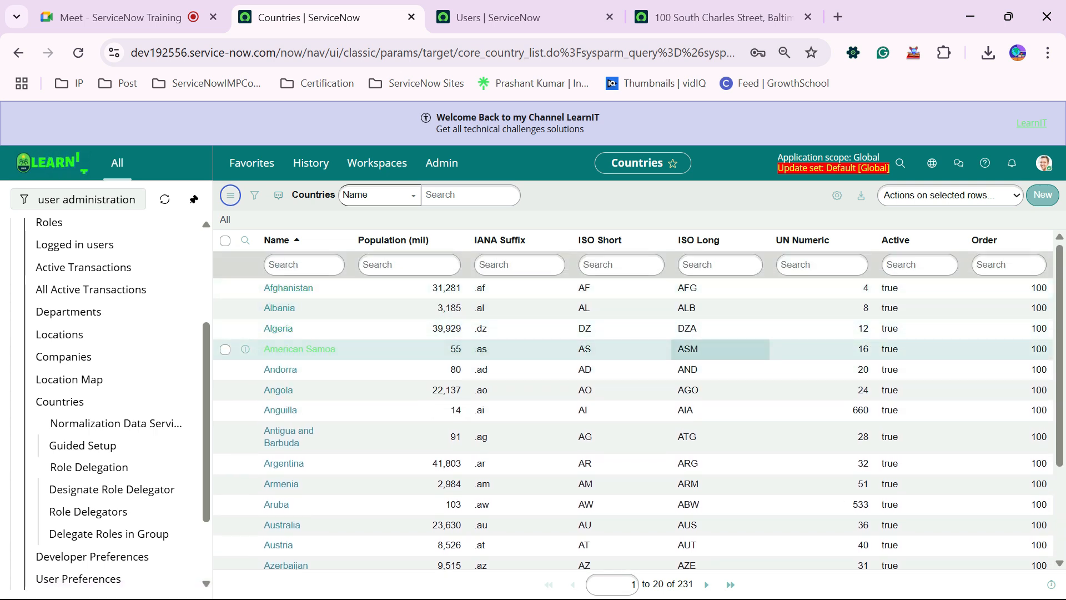
scroll(720, 349, down, 3)
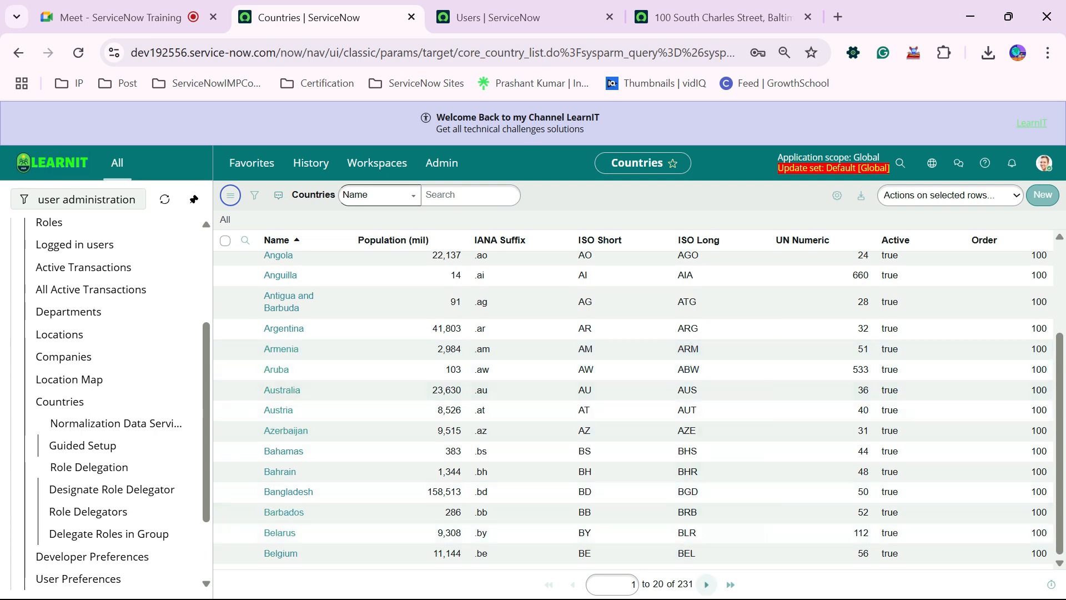
click(706, 584)
click(706, 584)
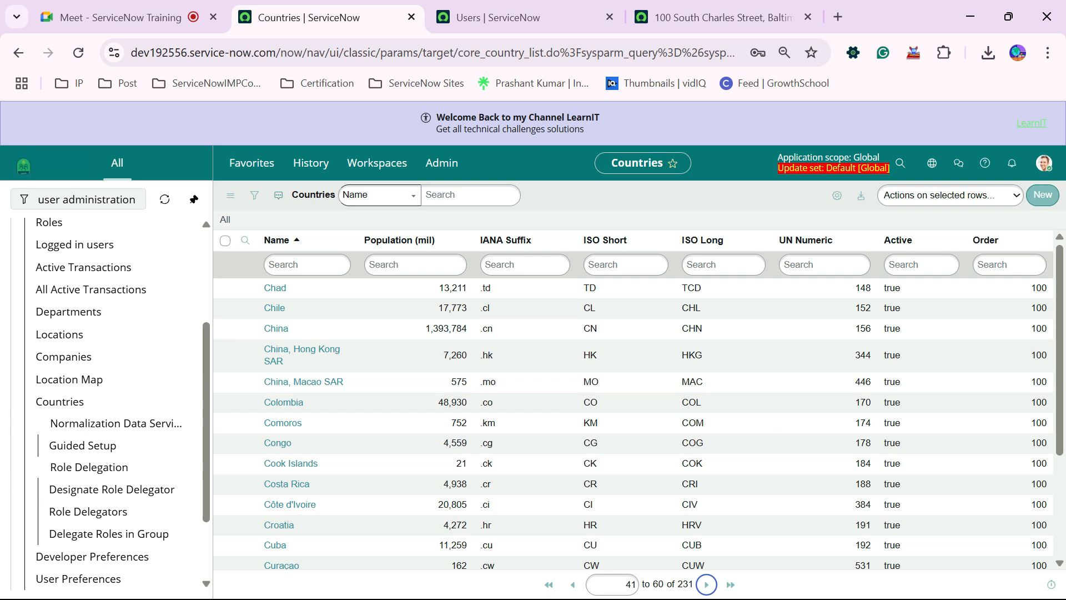
scroll(633, 411, down, 3)
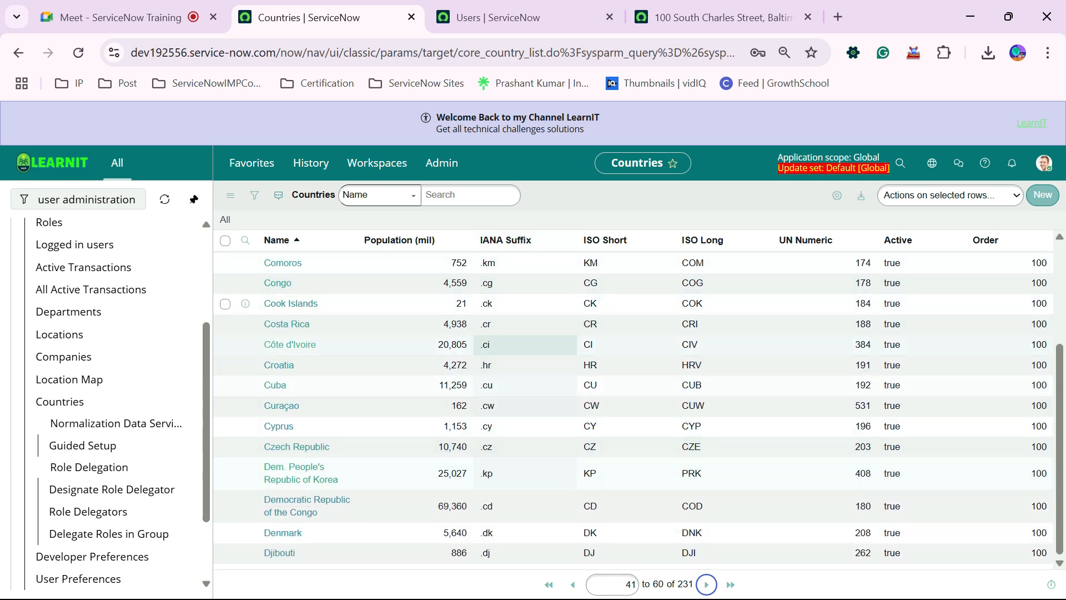
scroll(525, 533, up, 3)
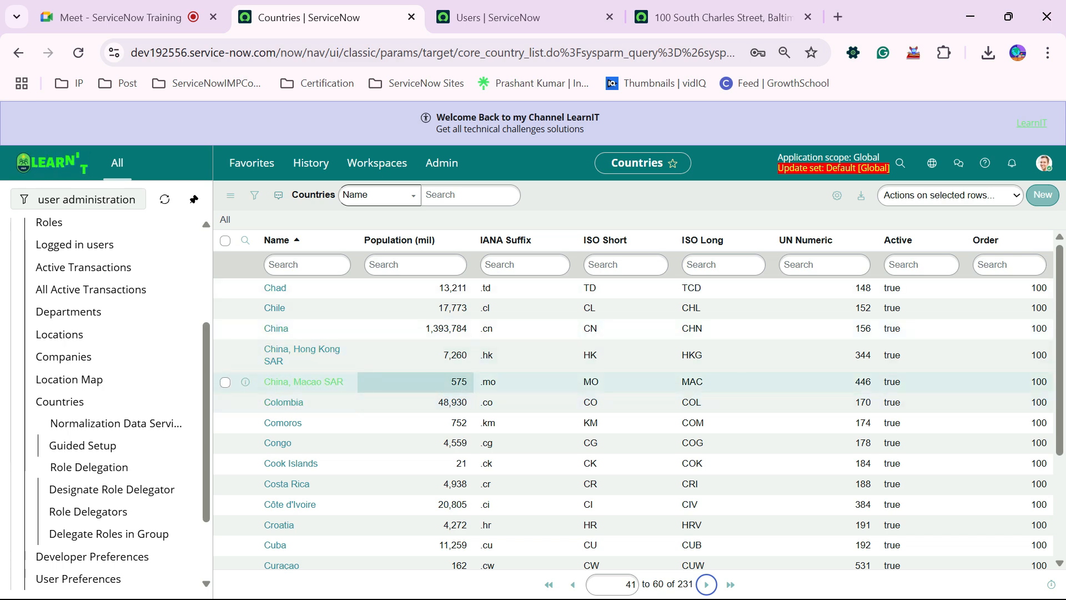
scroll(522, 383, down, 3)
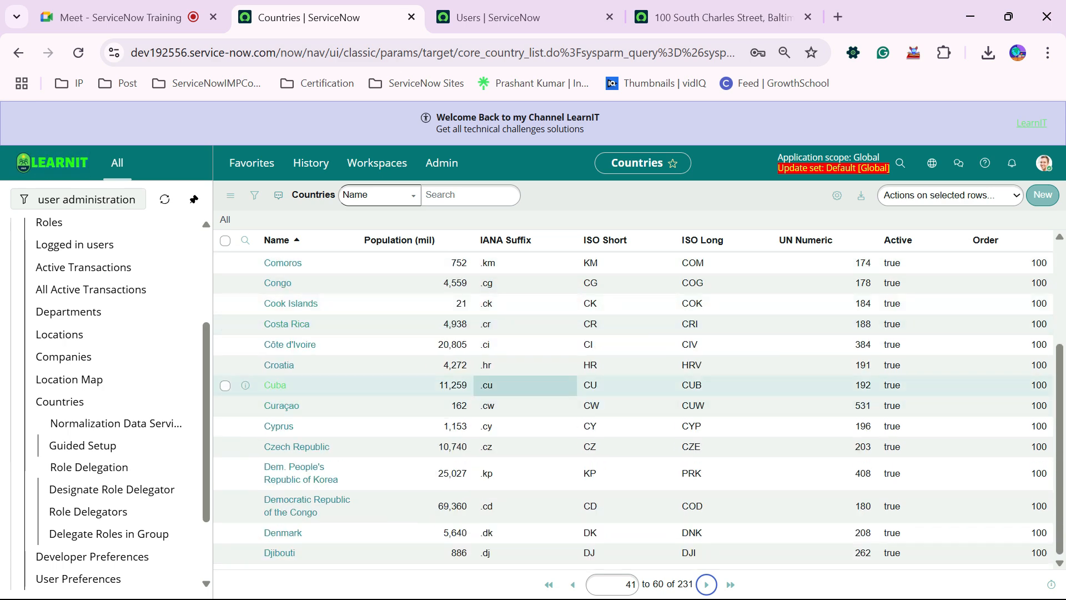
scroll(525, 383, up, 3)
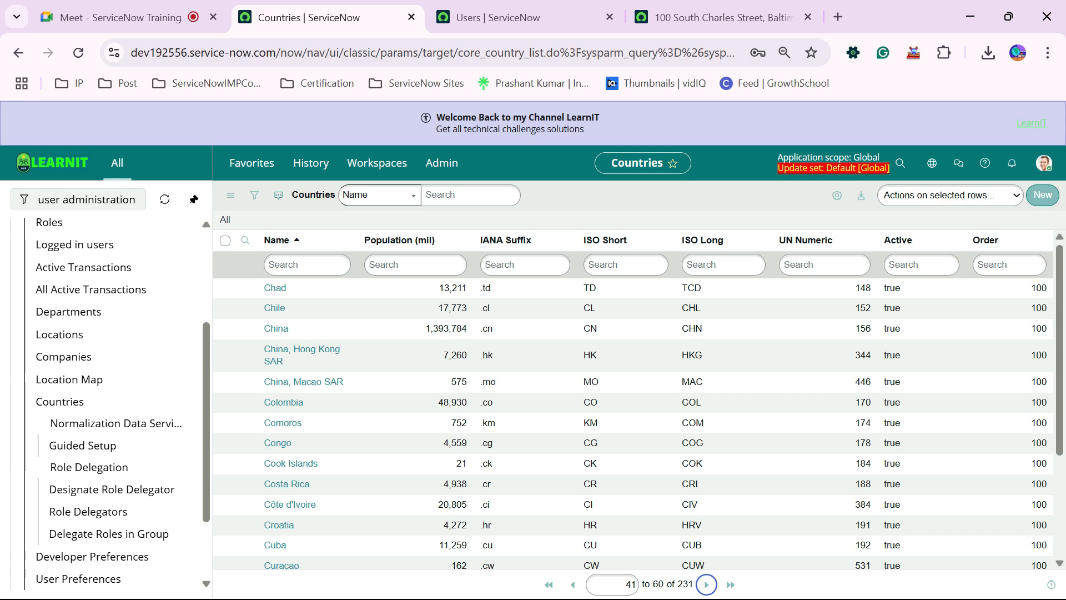
scroll(415, 346, down, 3)
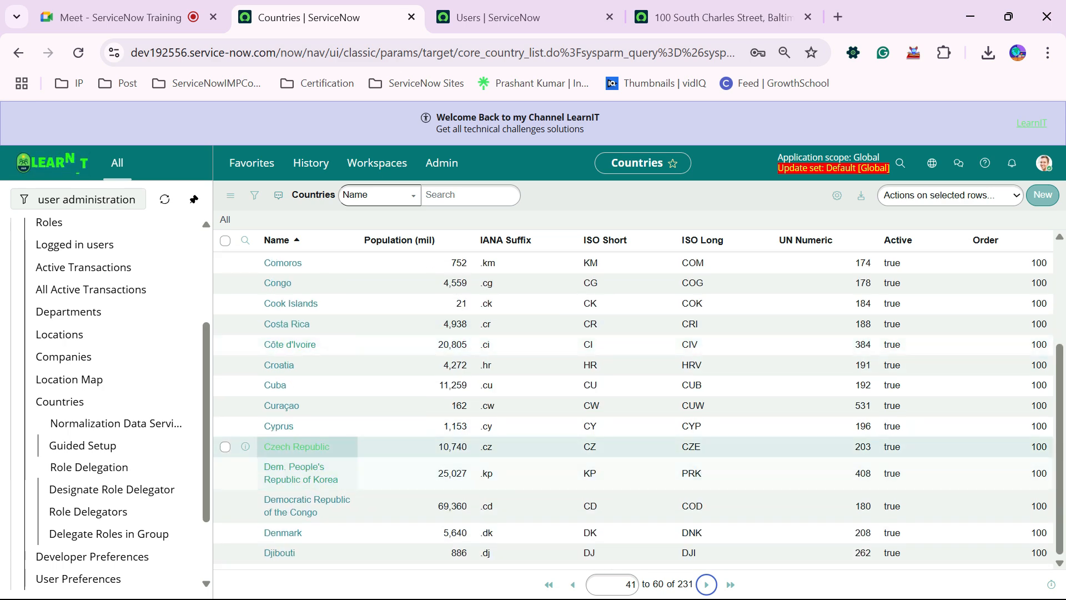
scroll(308, 446, up, 3)
Step: Filter the Name column of the Countries list for "india"
click(307, 264)
text(in)
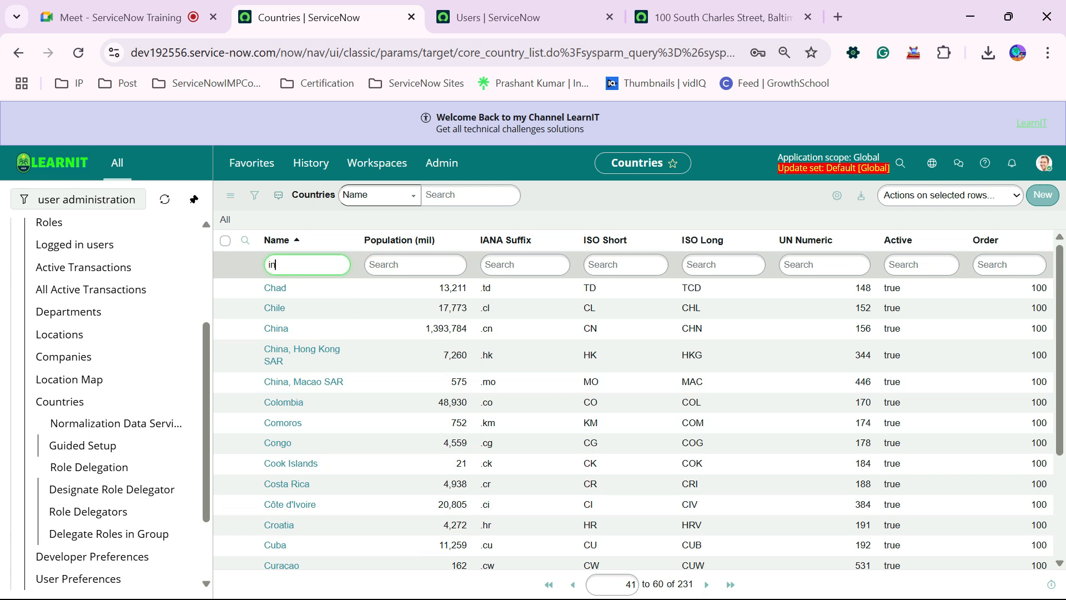
text(dia)
key(Return)
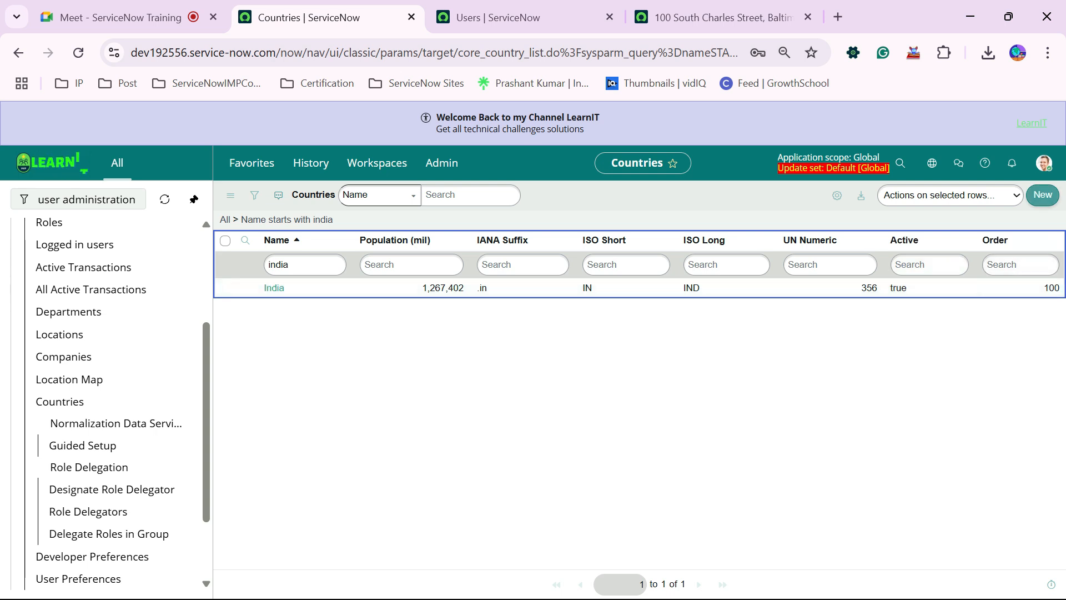
Step: Open a blank new Country record to view its fields, and return to the filtered Countries list without saving
click(1042, 195)
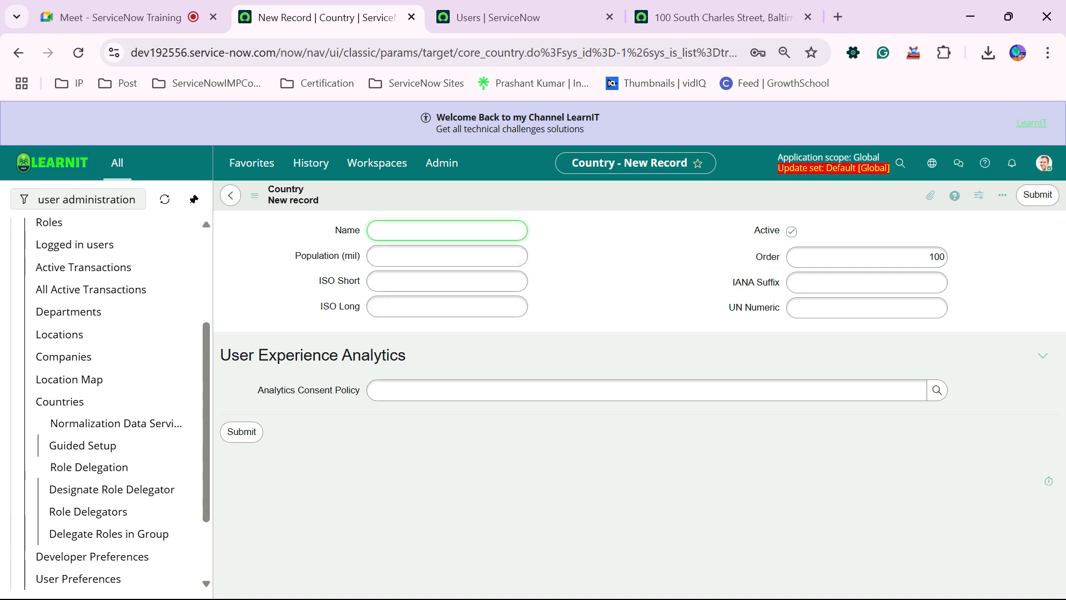
click(230, 195)
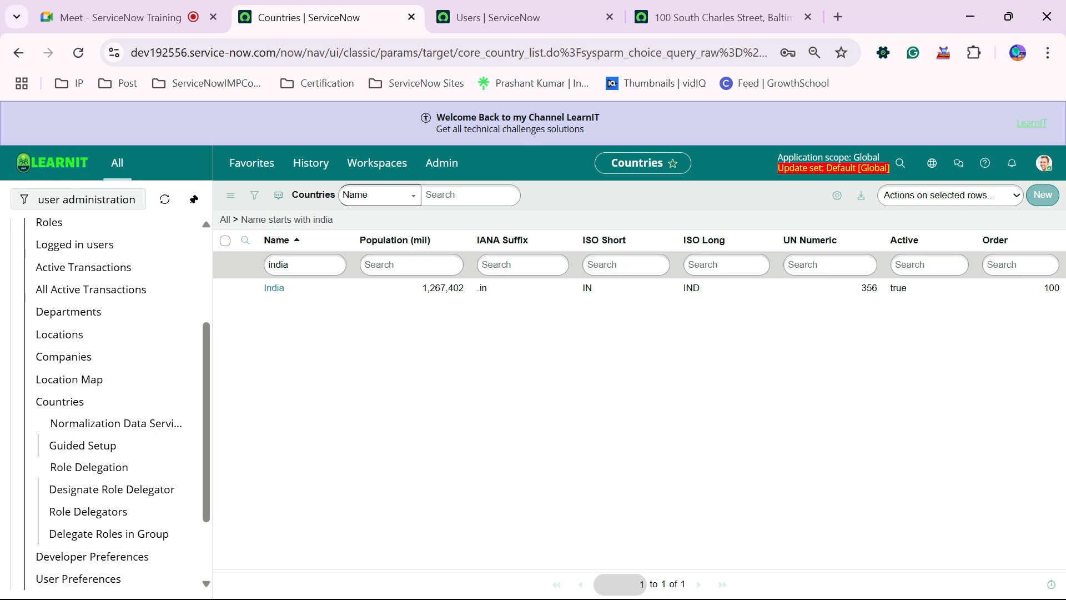
scroll(83, 555, down, 2)
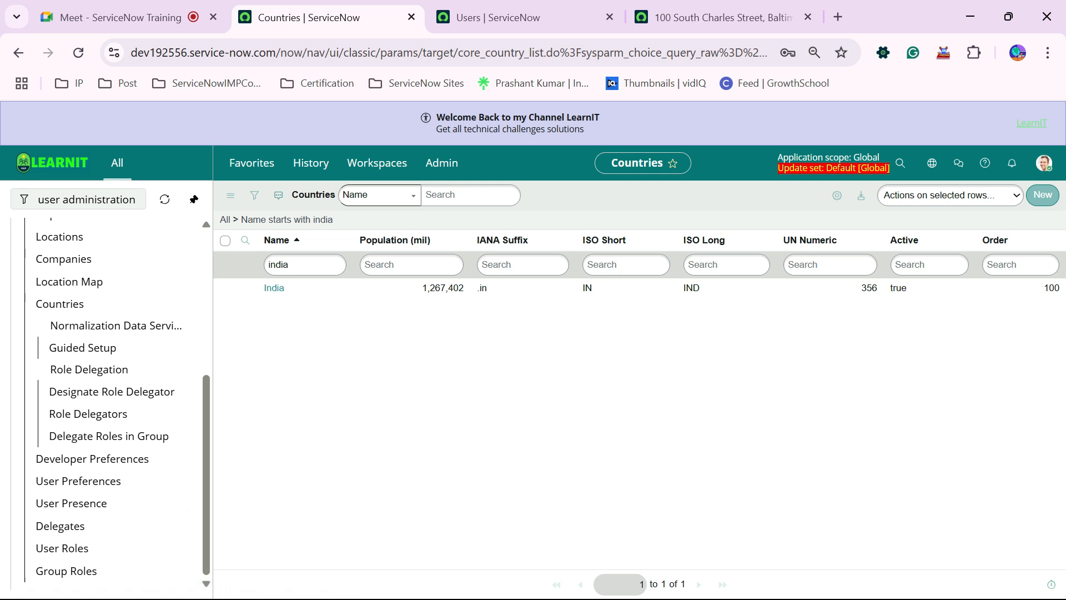
scroll(83, 348, up, 1)
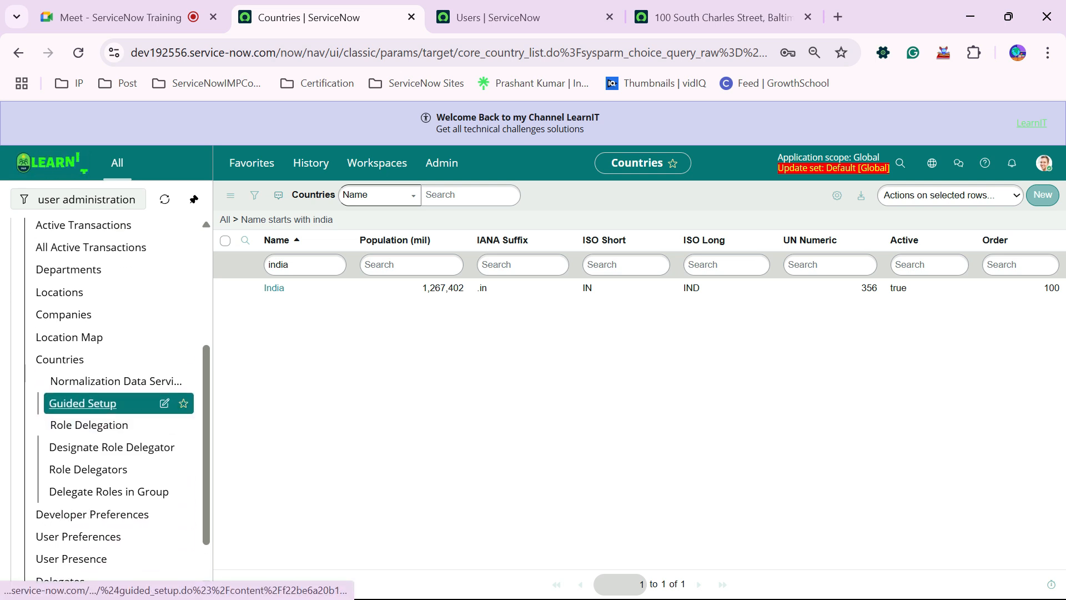
Step: Close the extra browser tabs holding the Users list and the location record, returning to the Countries list
scroll(111, 491, up, 1)
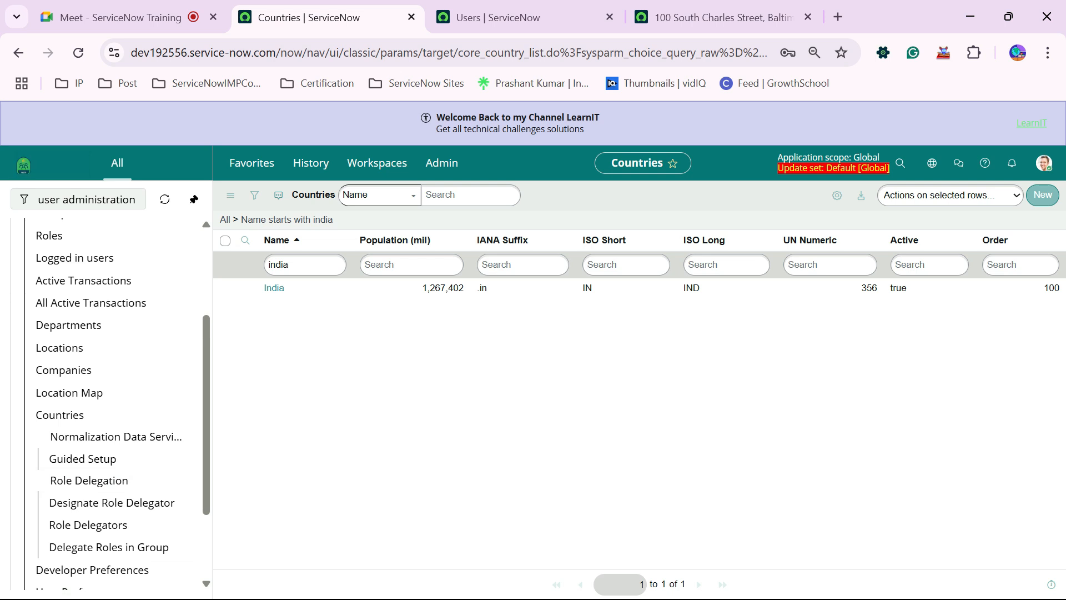
scroll(111, 503, down, 2)
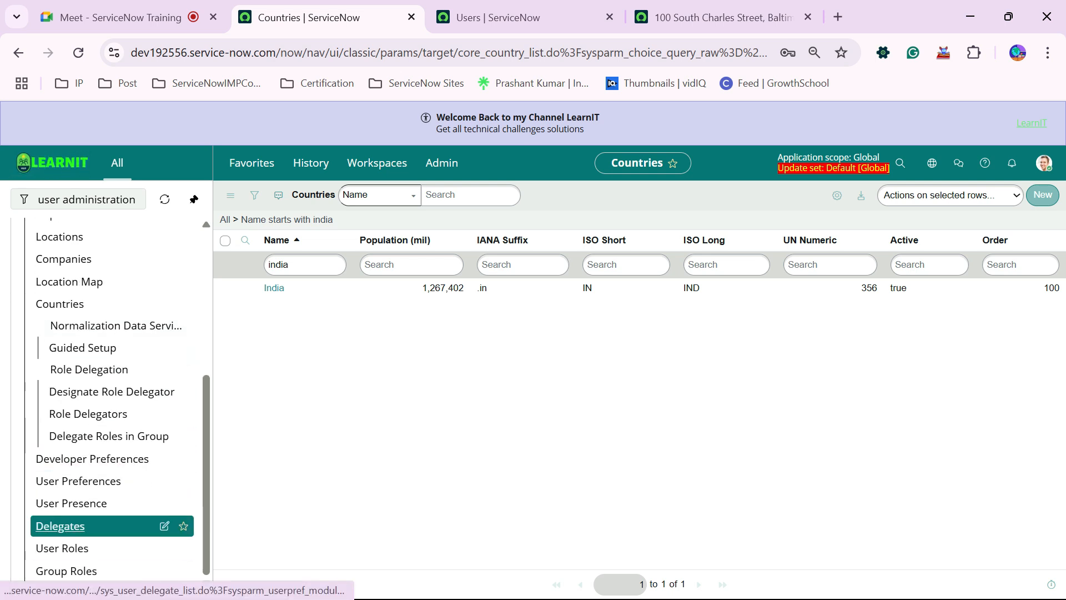
click(522, 17)
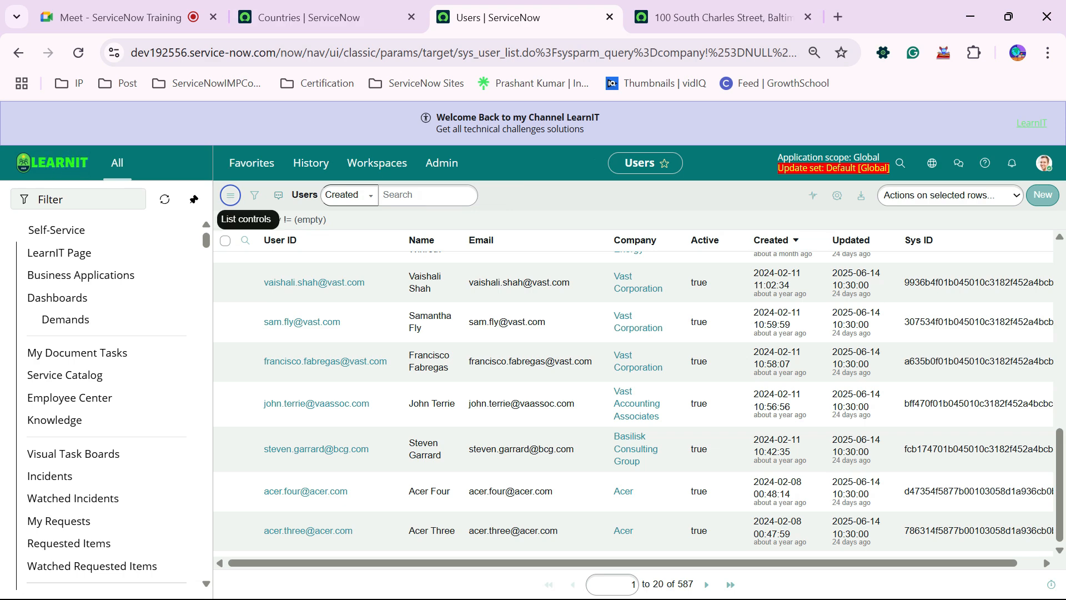
click(610, 17)
click(610, 17)
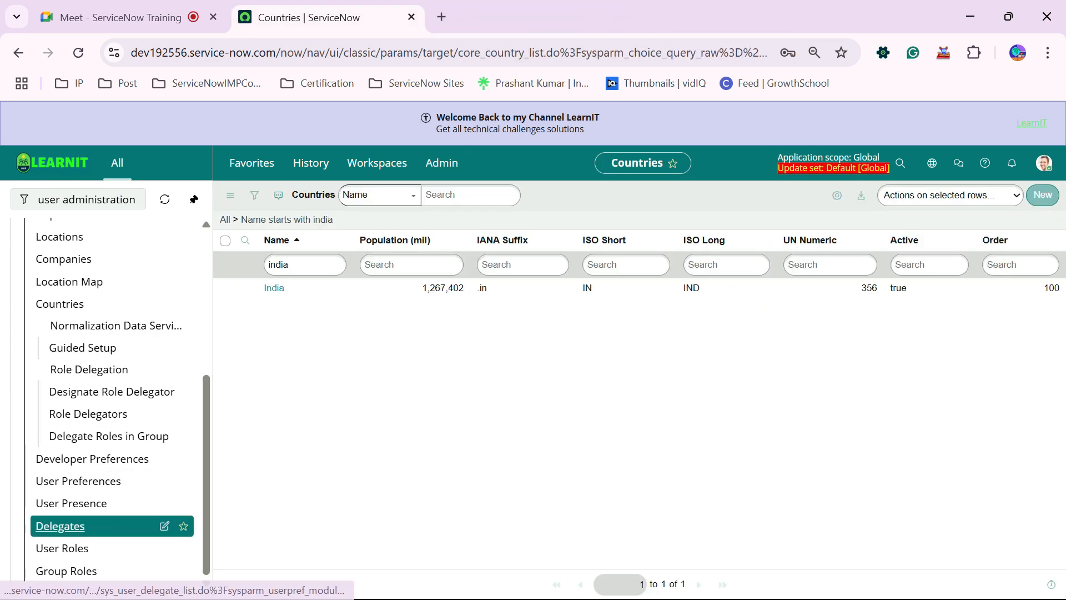
Step: Open the Delegates list, remove its Ends date condition, and start a new Delegate record for System Administrator
click(88, 526)
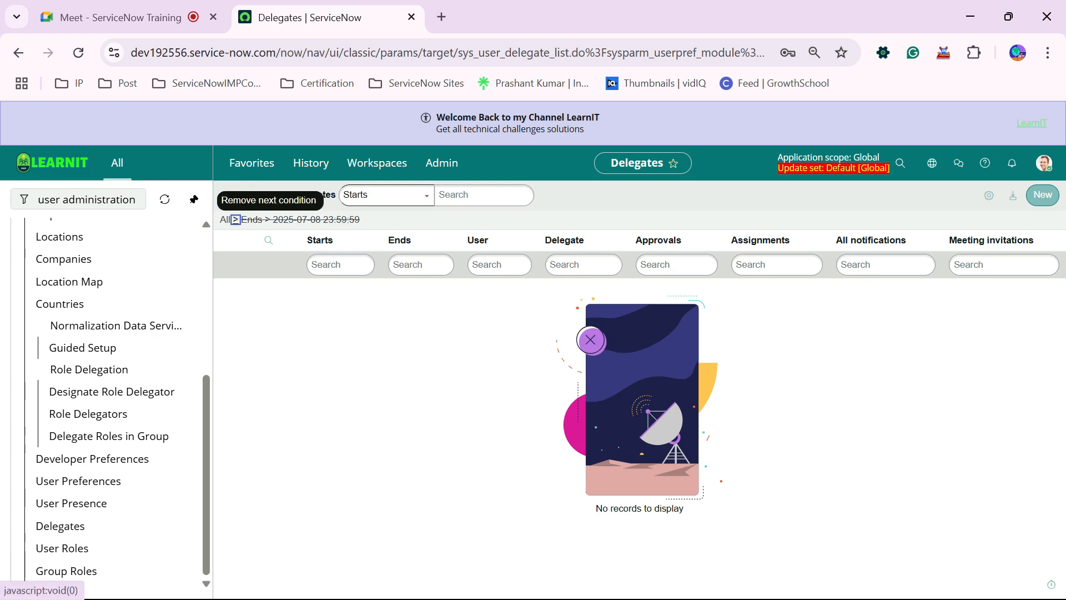
click(236, 219)
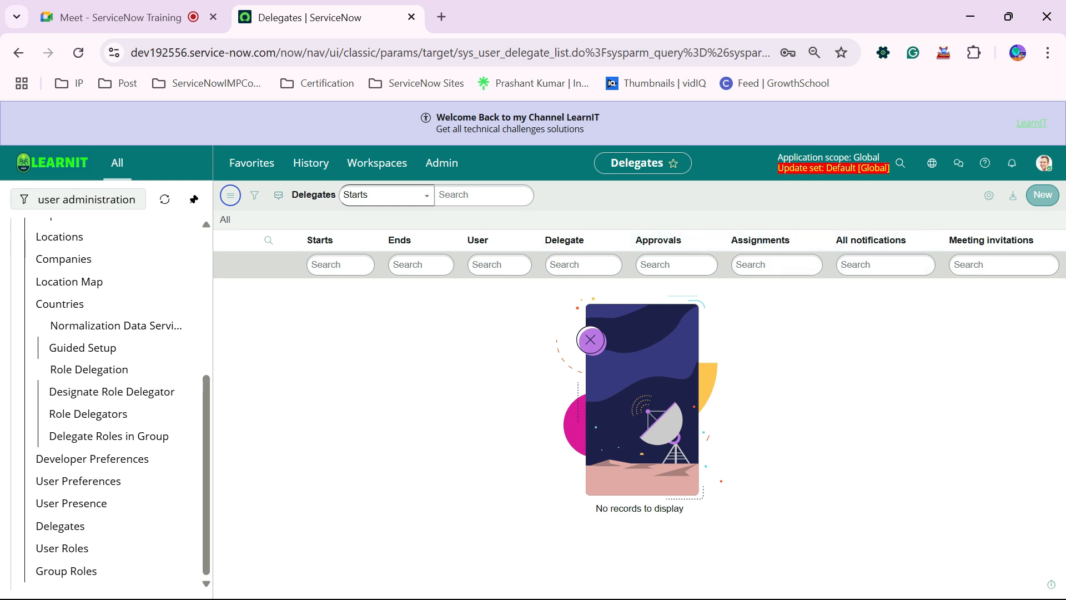
click(1042, 194)
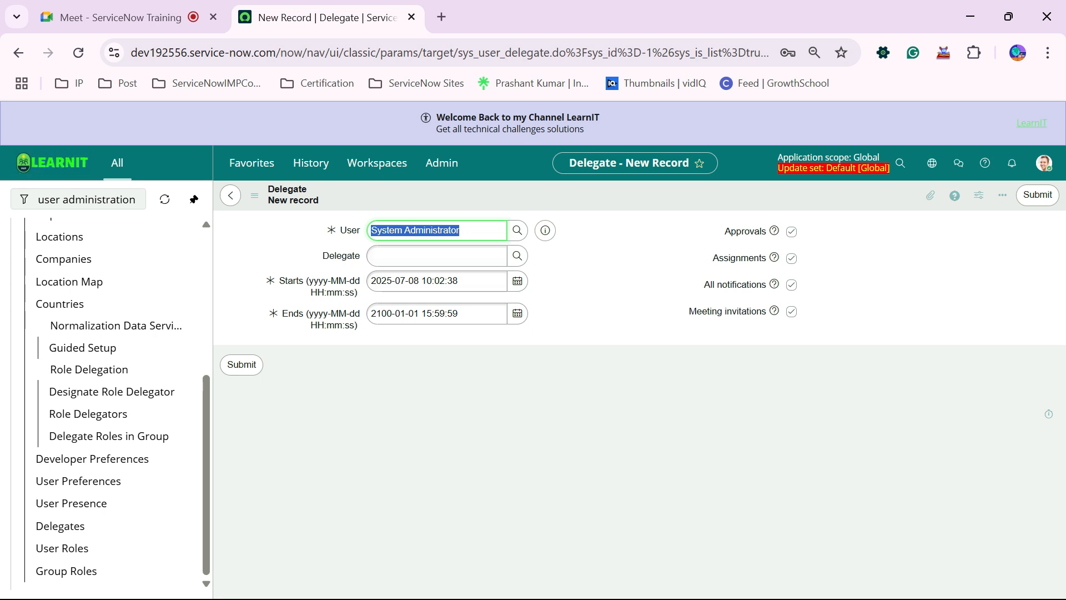
click(516, 281)
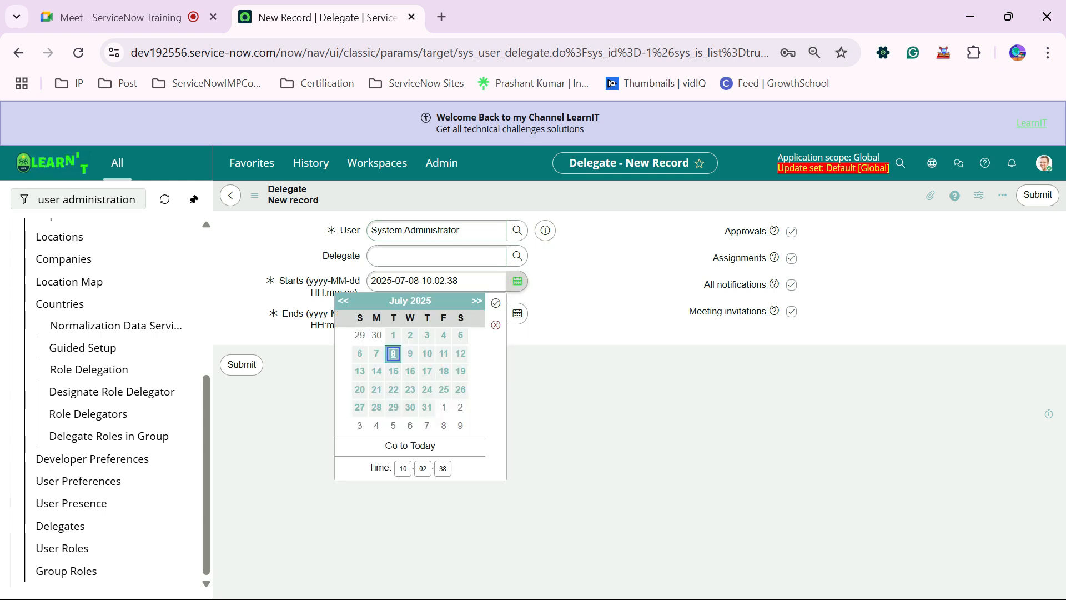
click(517, 281)
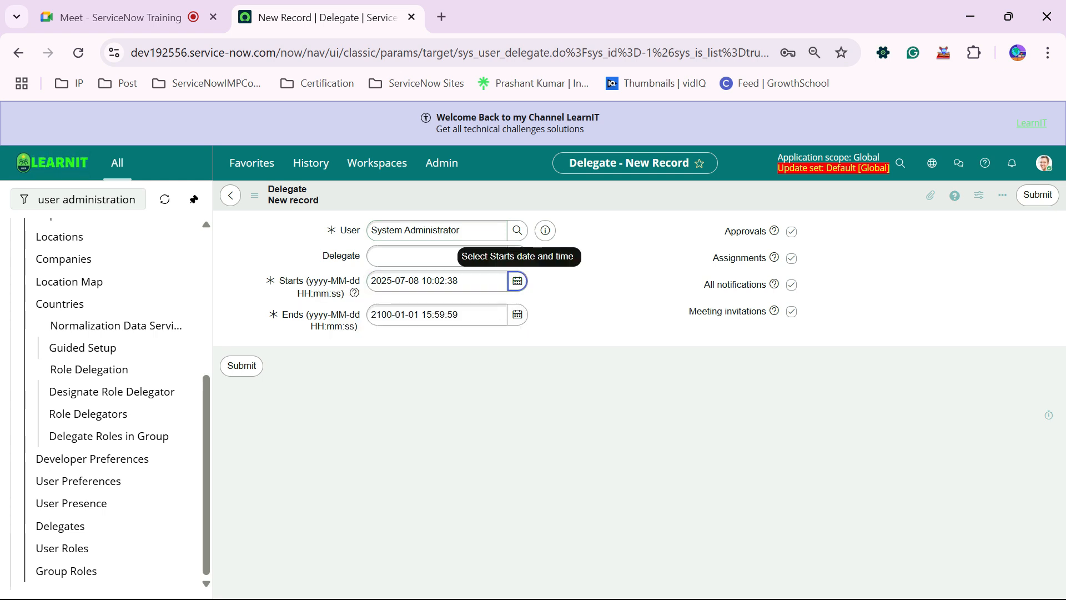
drag(473, 230, 255, 197)
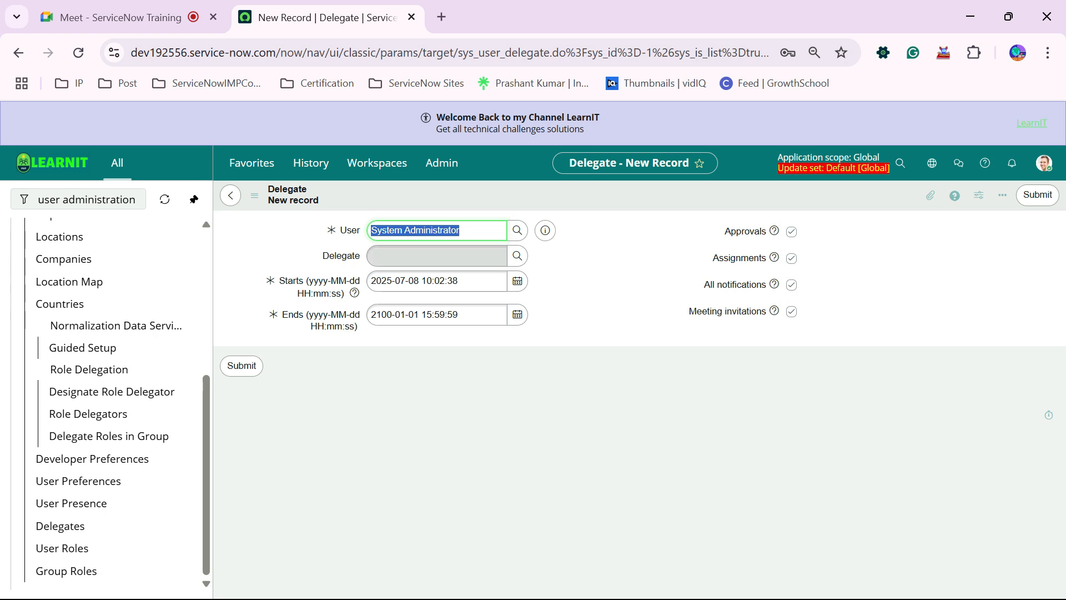
Step: Look up Test User as the delegate and save the new Delegate record, staying on its form
click(436, 256)
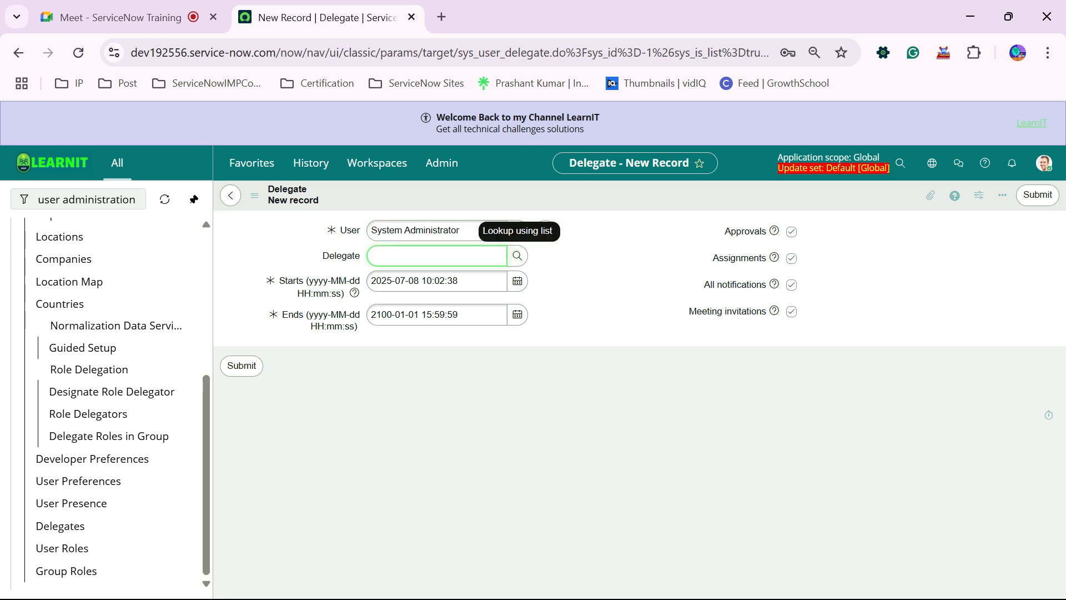
text(lear)
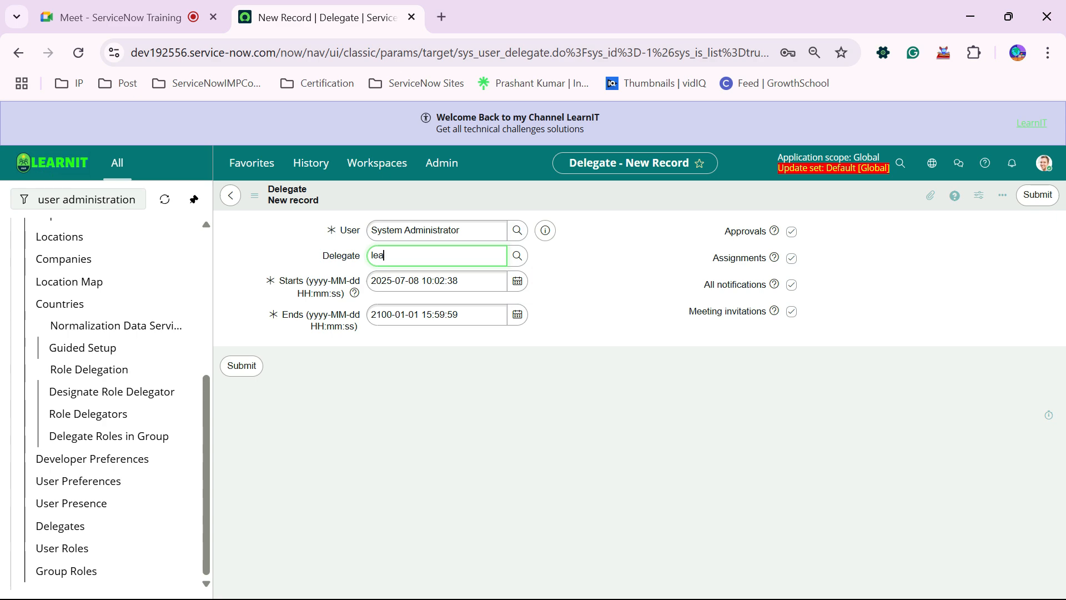
key(BackSpace)
key(BackSpace)
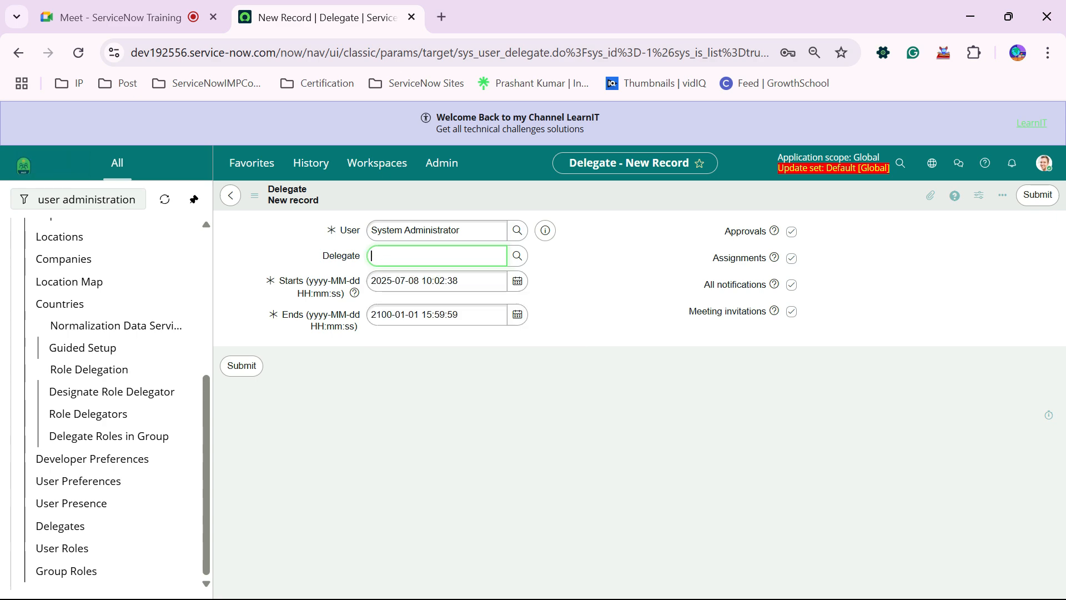
click(517, 256)
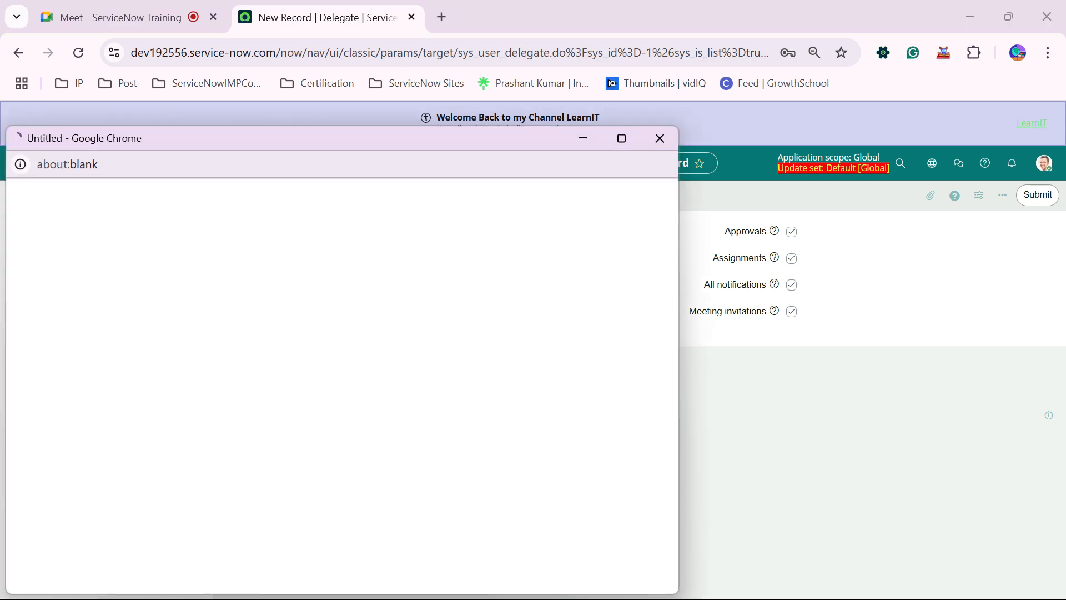
click(71, 287)
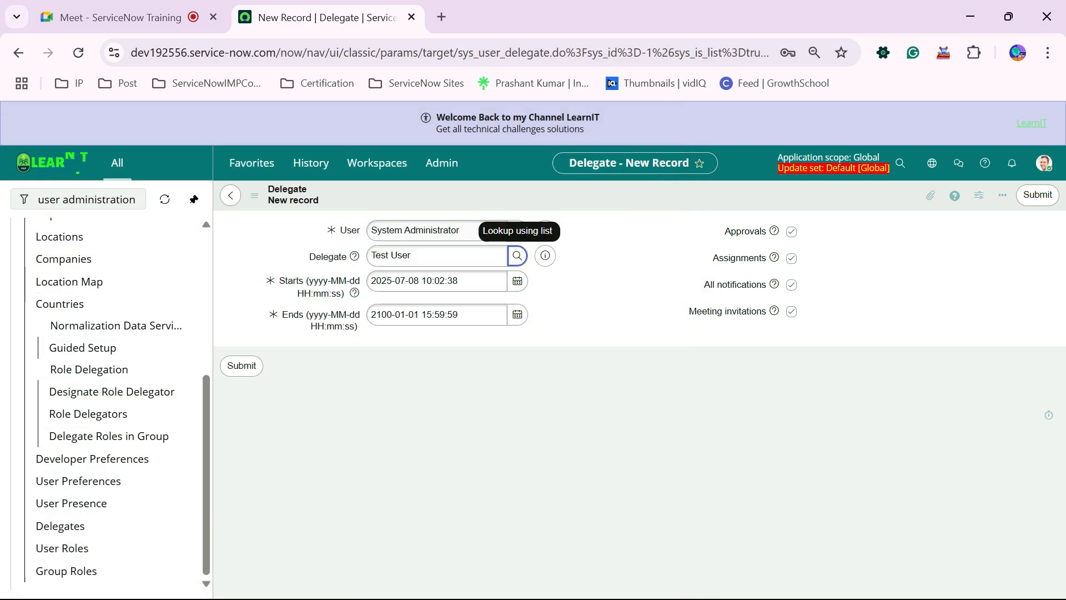
right_click(444, 191)
click(465, 196)
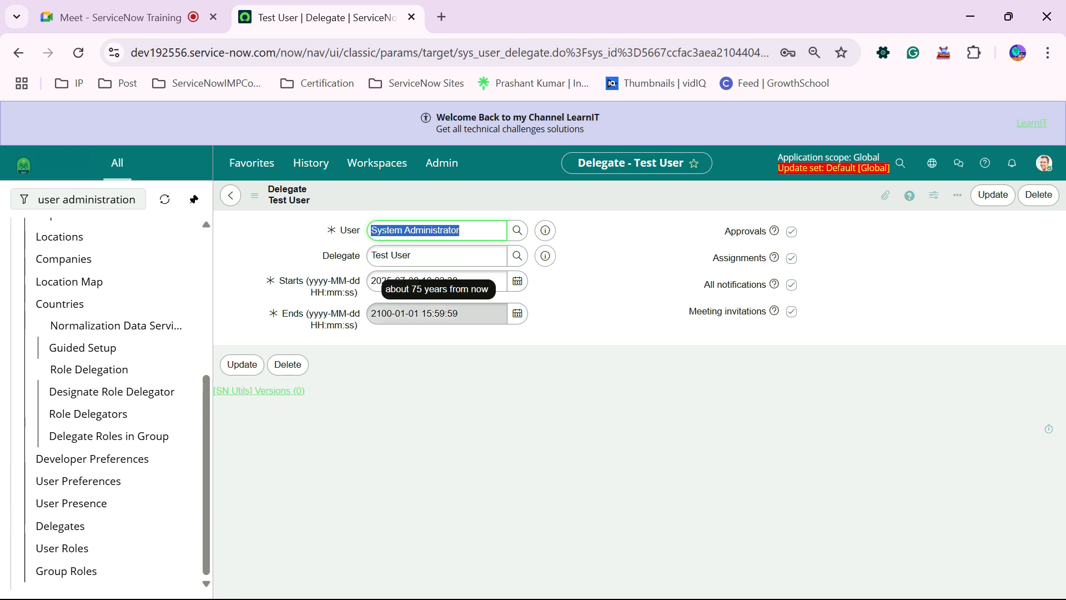
Step: Set the Ends date on the delegate form to 2100-01-02, keeping the time at 15:59:59
drag(419, 313, 382, 314)
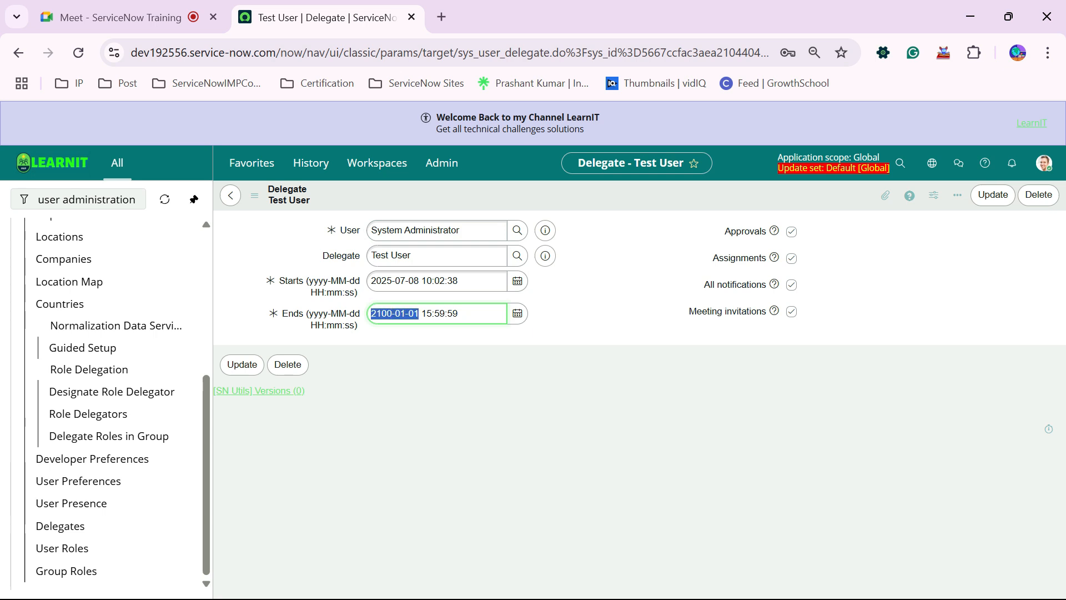
click(383, 335)
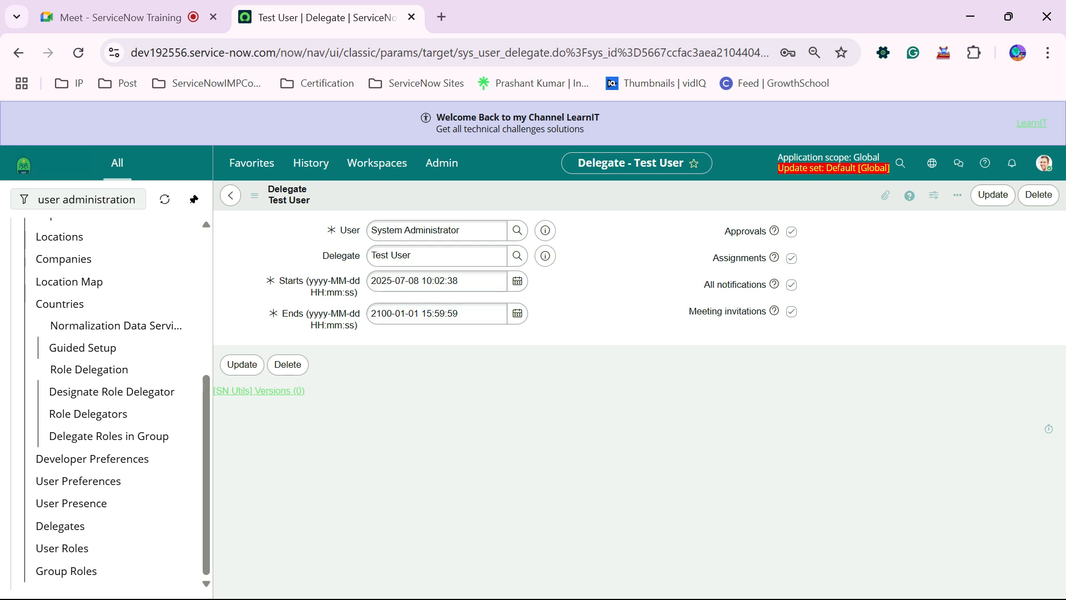
click(517, 313)
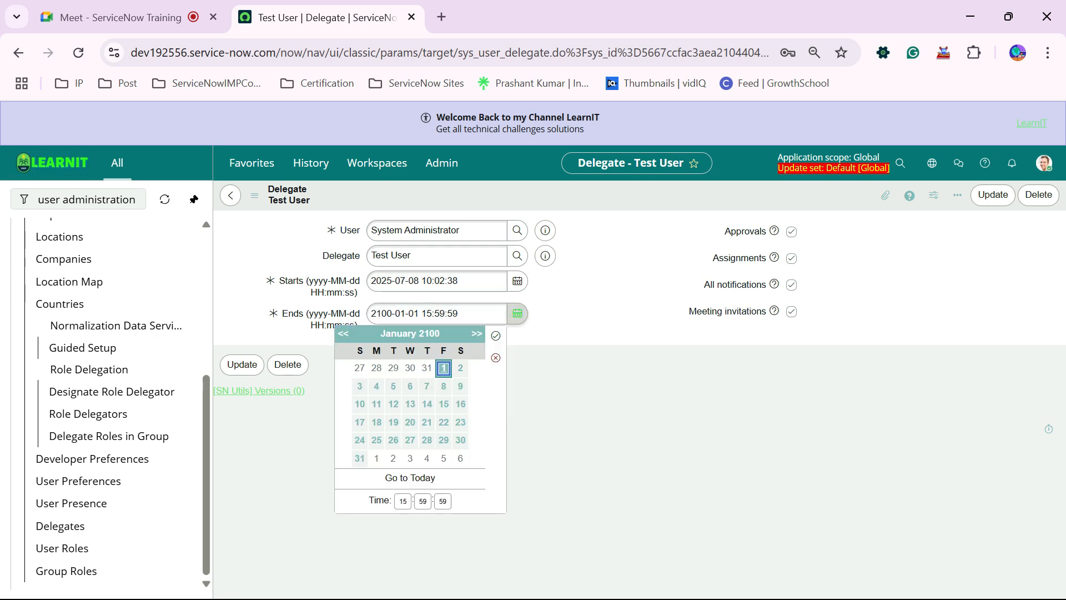
click(460, 368)
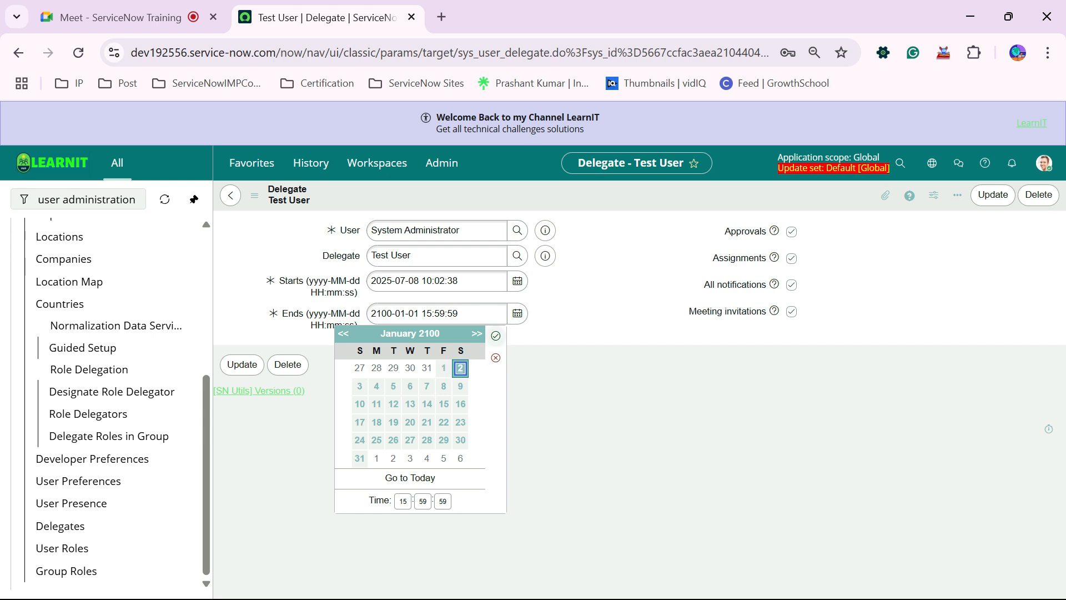
click(496, 335)
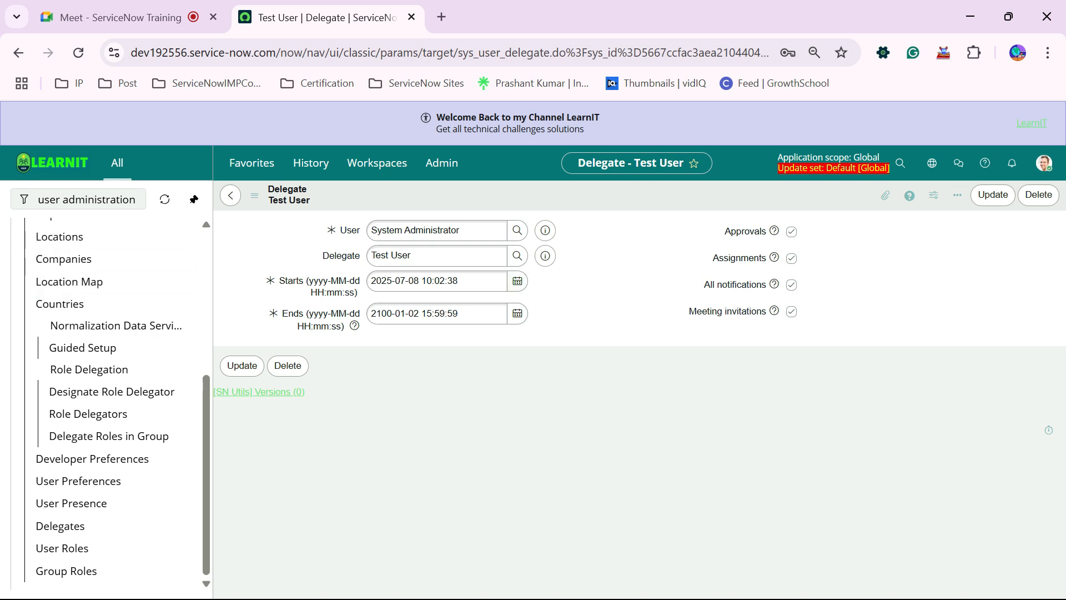
Step: Open the Users list in a new browser tab and filter its User ID column for "system"
click(84, 198)
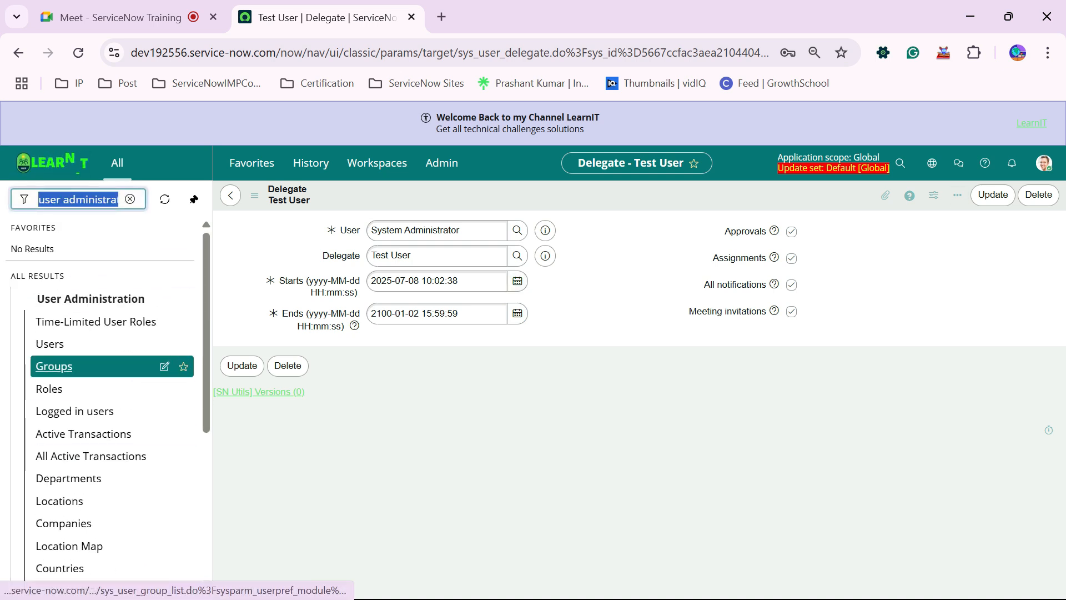
ctrl+click(50, 344)
click(525, 17)
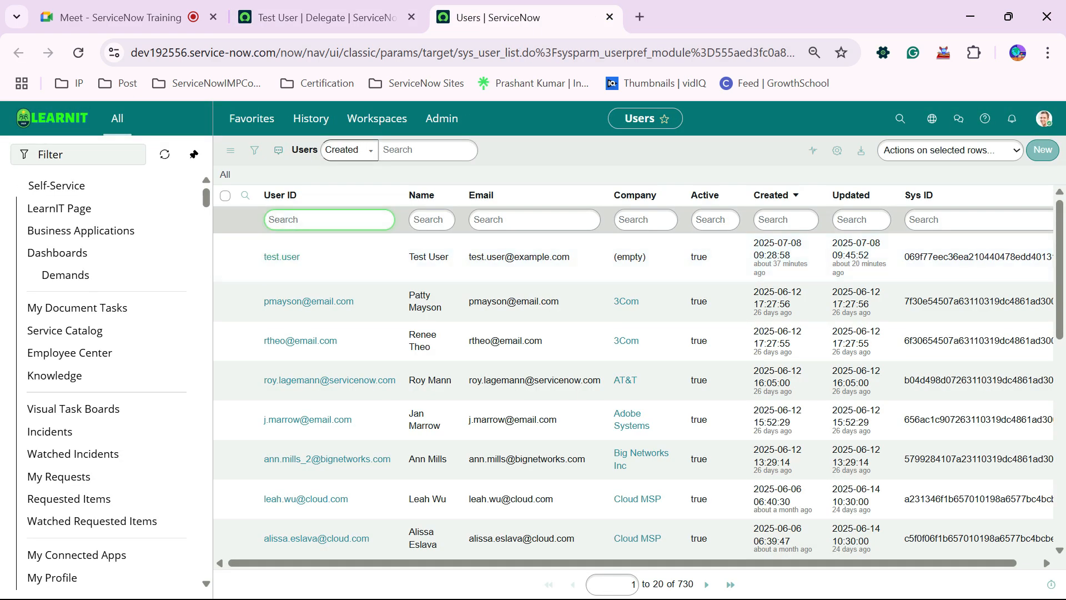
text(system)
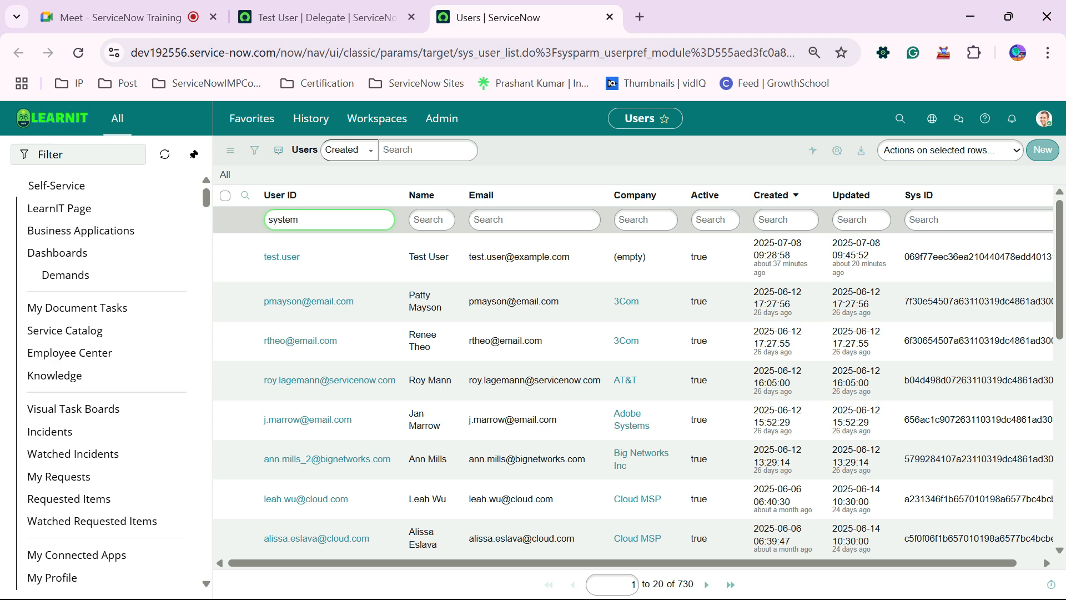
key(Return)
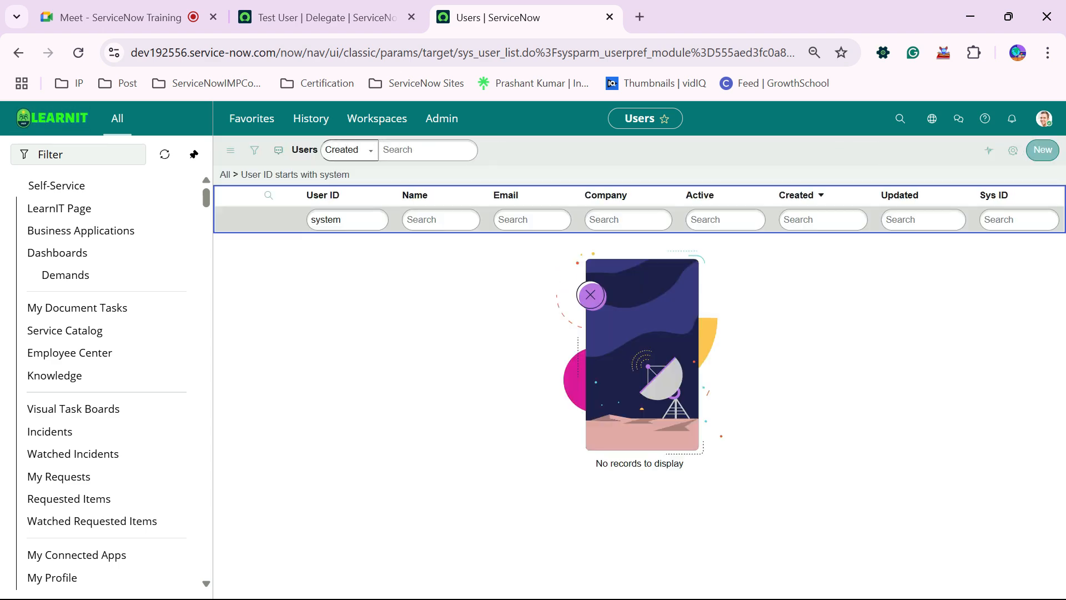
Step: Replace the User ID filter in the Users list with "admin"
key(ctrl+a)
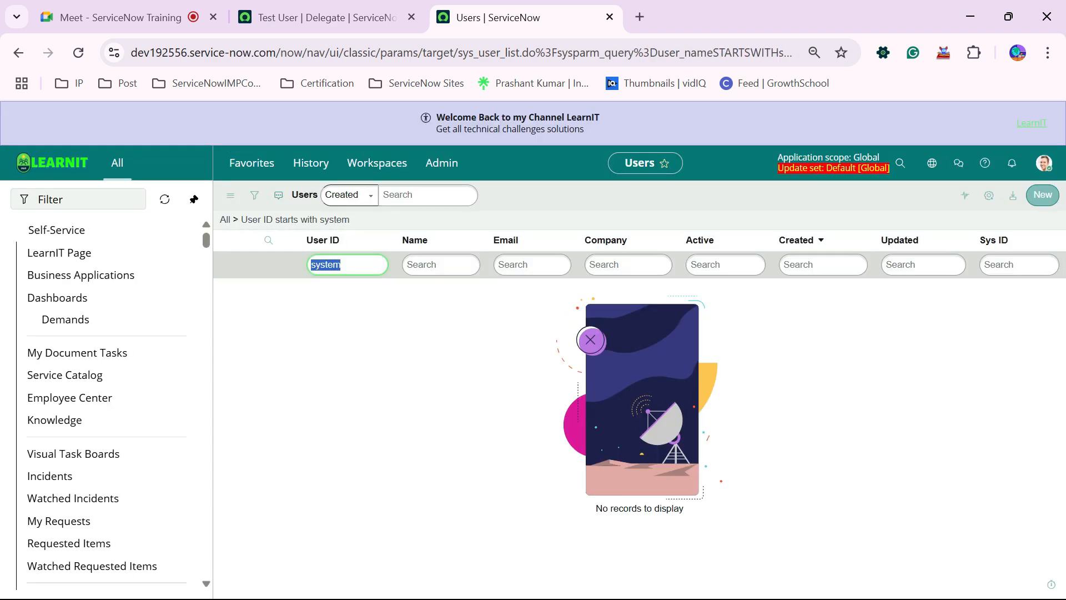
text(admin)
key(Return)
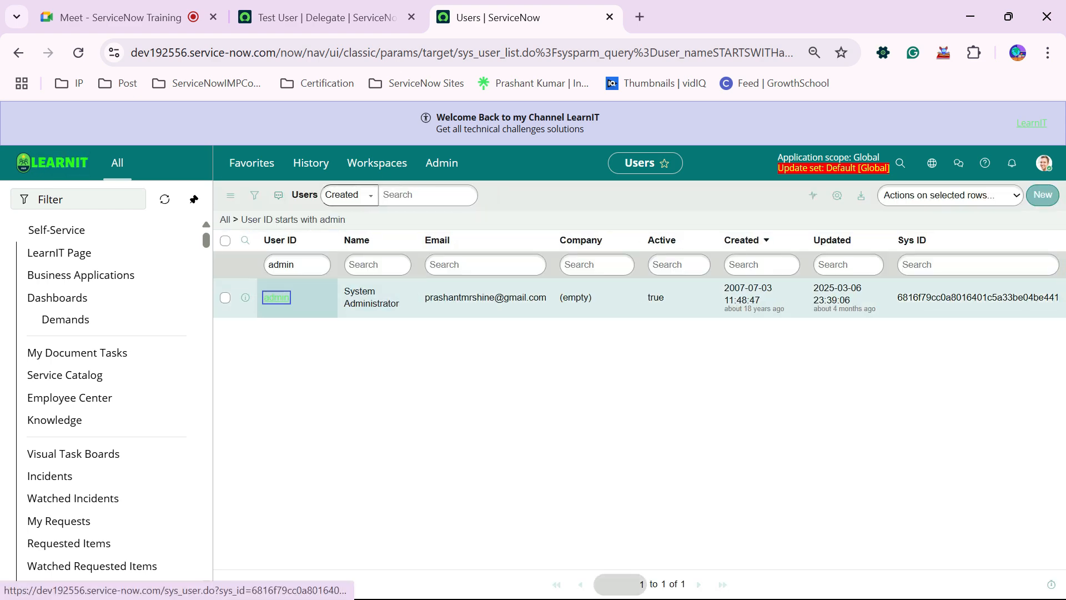
Step: Open the System Administrator user record and review the entries in its Delegates related list
click(276, 298)
scroll(633, 404, down, 5)
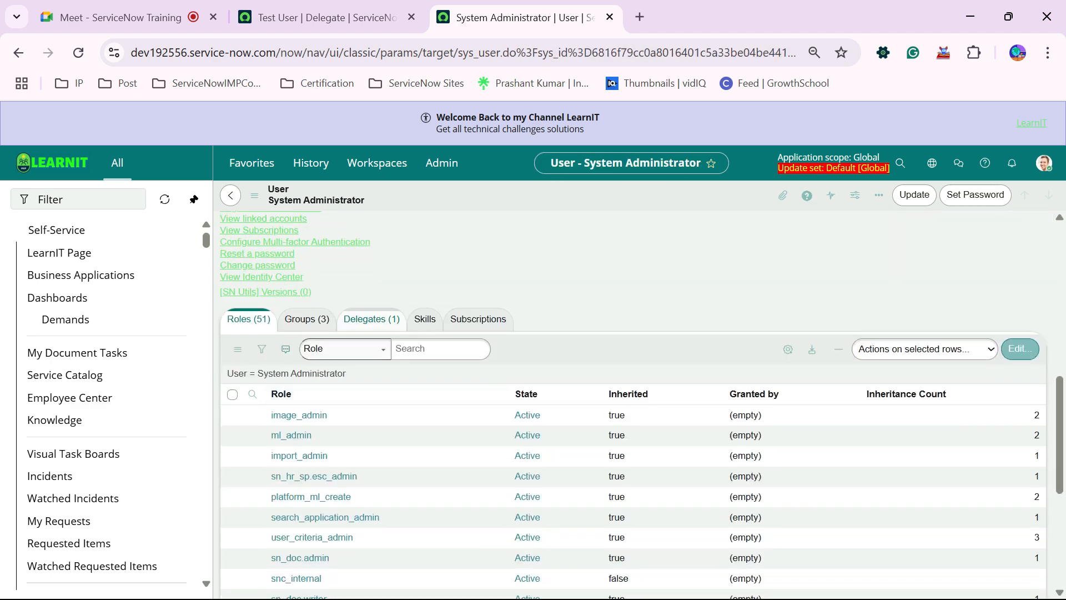
click(371, 318)
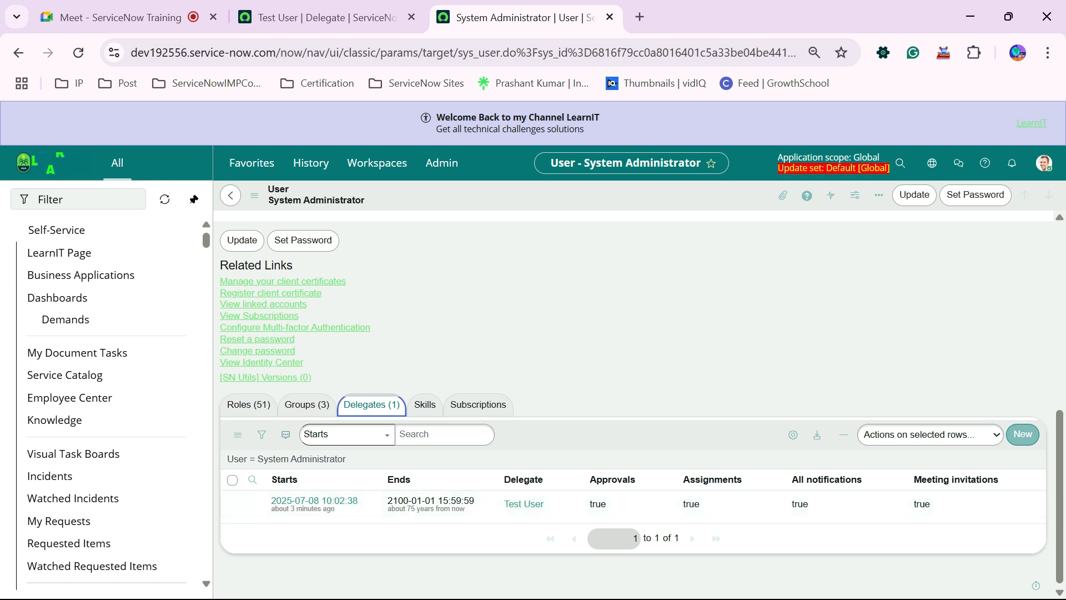
scroll(317, 534, up, 1)
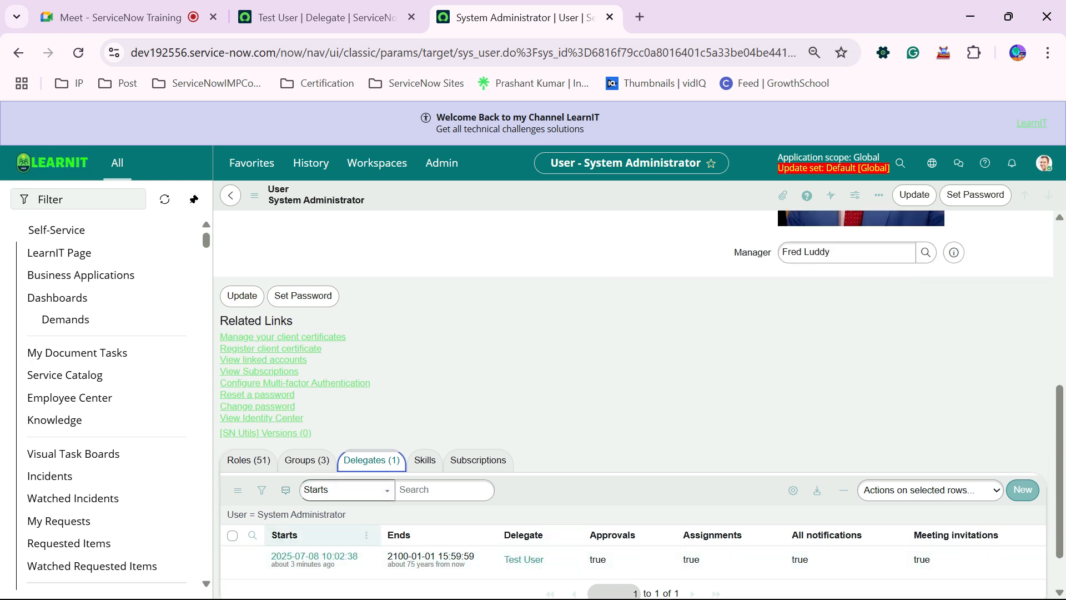
scroll(439, 522, down, 1)
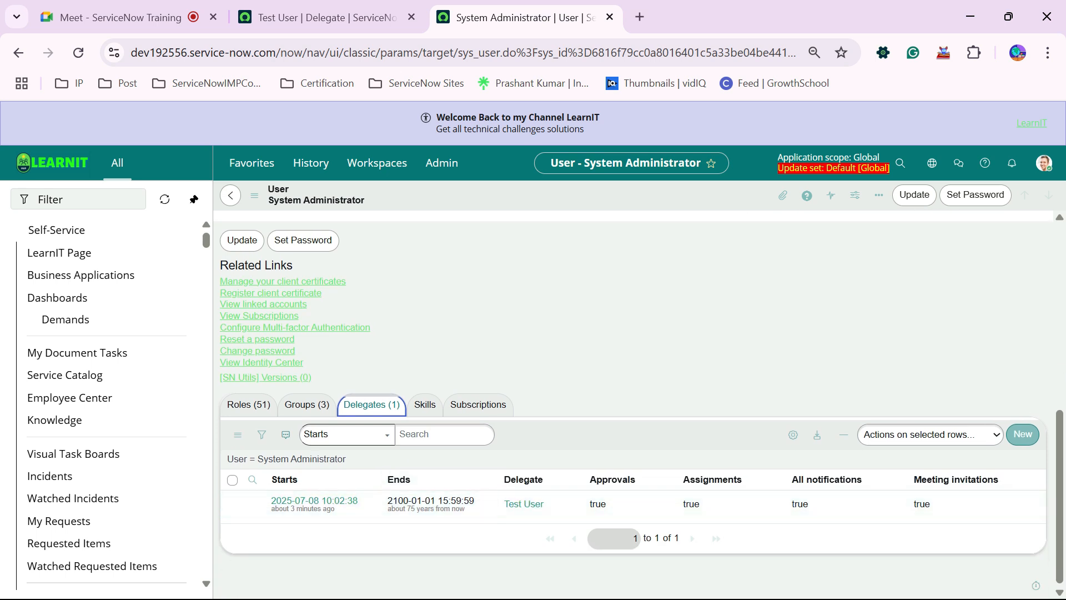
Step: Set the Ends date of the Test User delegate entry in the related list to 2100-01-19, and change it again to 2100-01-24
double_click(443, 508)
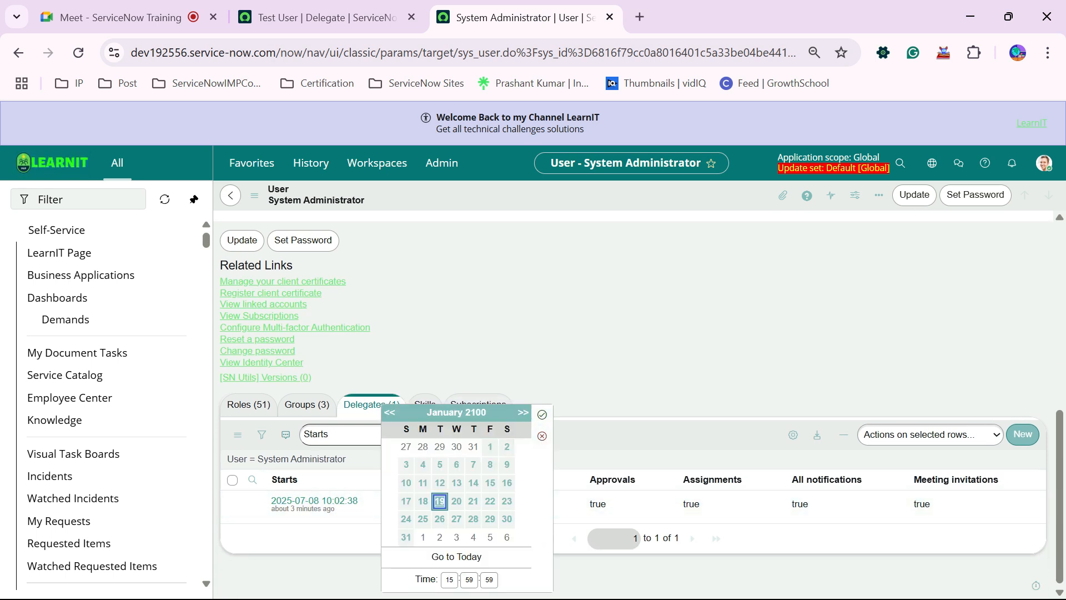
click(542, 435)
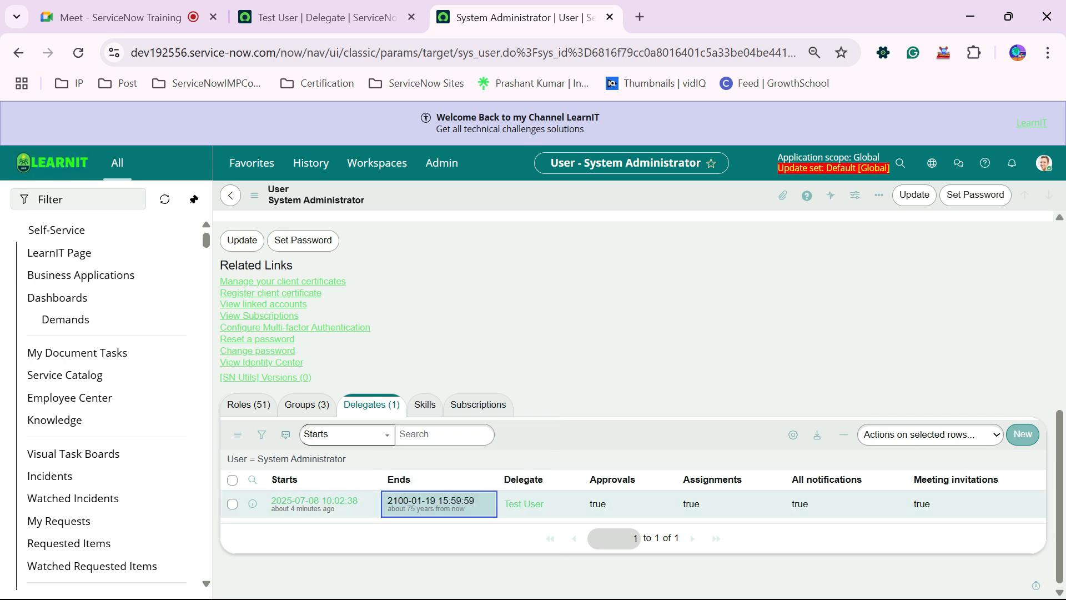
double_click(406, 513)
click(406, 518)
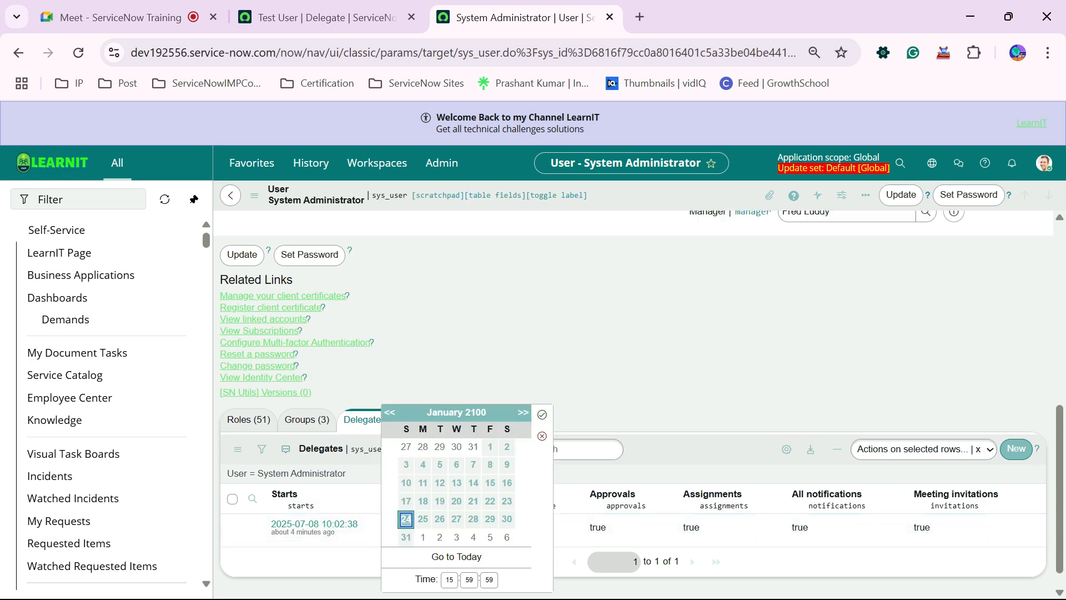
click(542, 414)
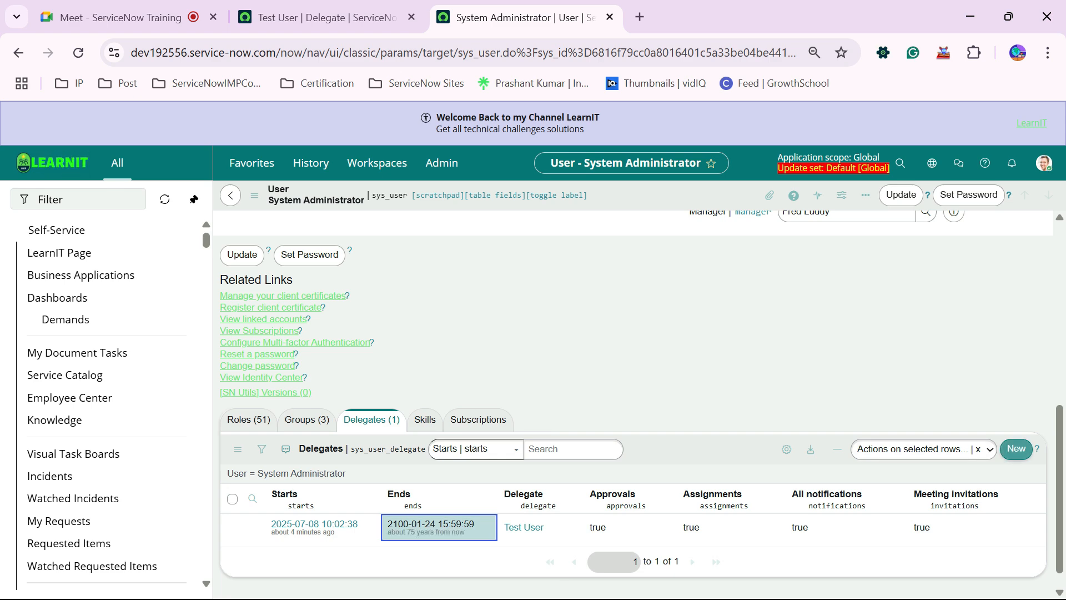
Step: Hide the technical field names on the System Administrator user form and look over its Related Links
double_click(556, 356)
scroll(556, 355, up, 5)
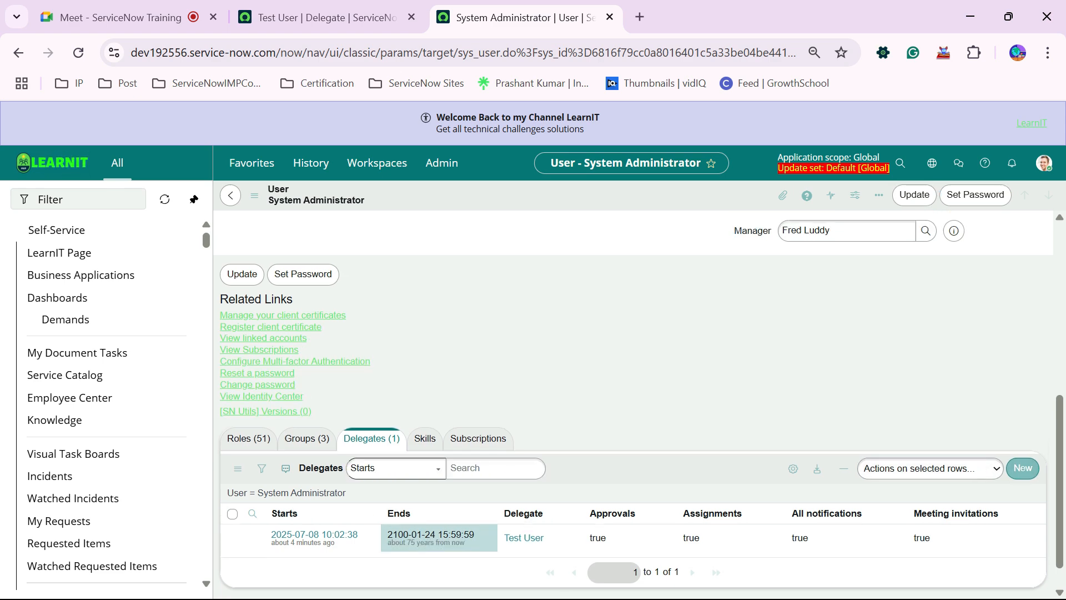
scroll(555, 356, up, 1)
scroll(555, 355, down, 6)
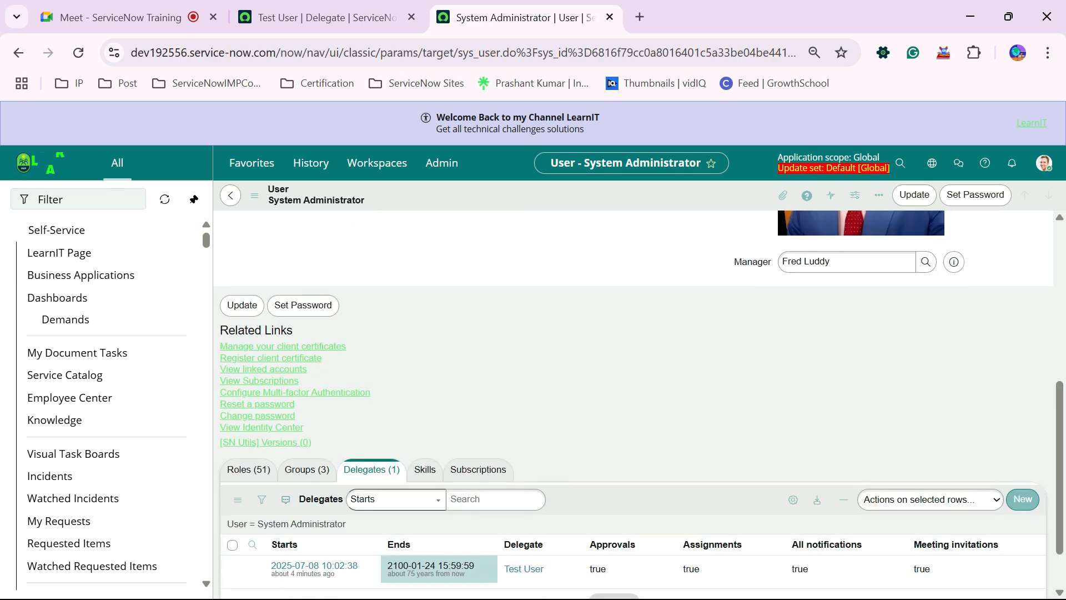
scroll(556, 356, up, 5)
scroll(556, 355, down, 5)
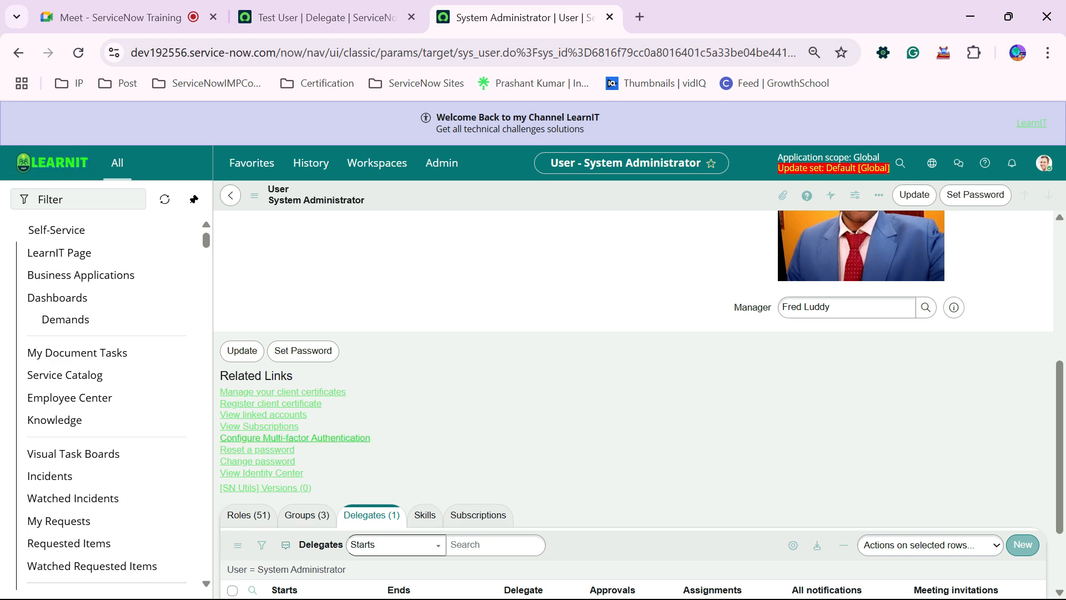
scroll(633, 405, up, 5)
scroll(633, 404, down, 5)
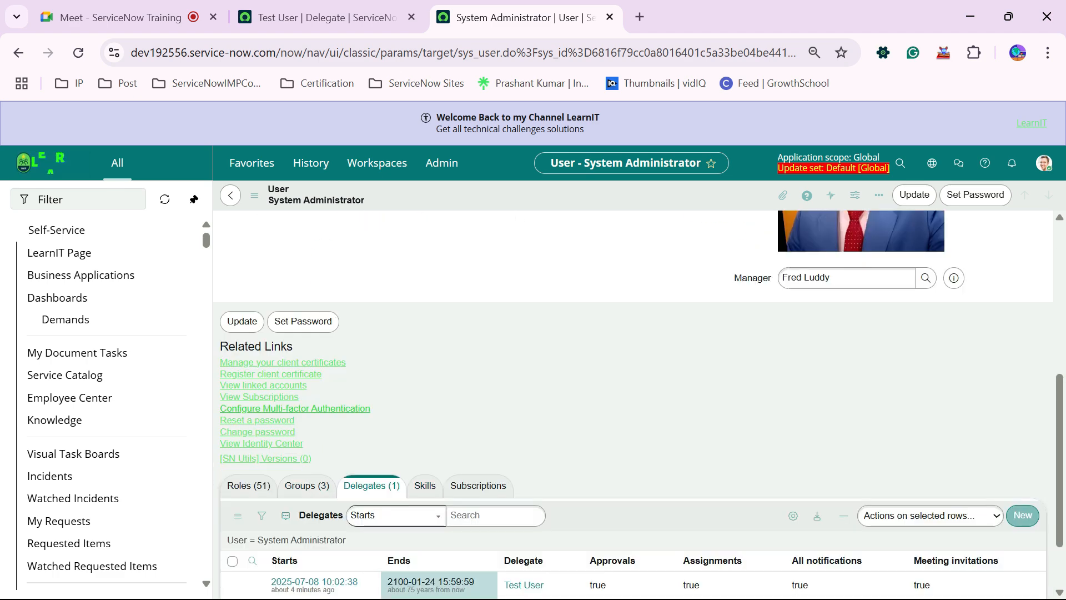
Step: View the Multi-Factor Authentication configuration page from the System Administrator record and return to the record
click(295, 408)
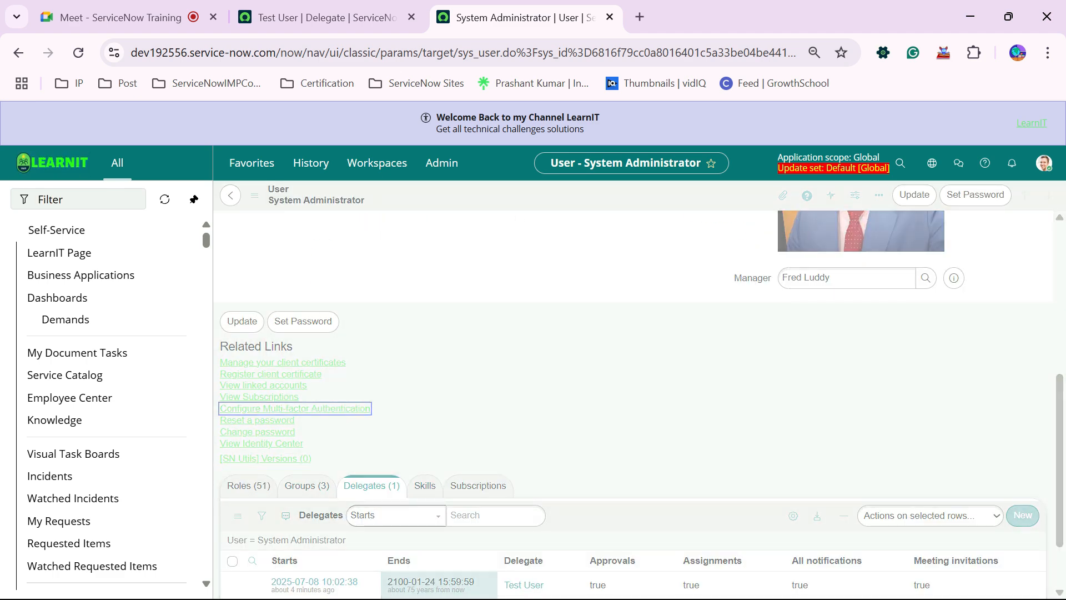
scroll(640, 390, down, 1)
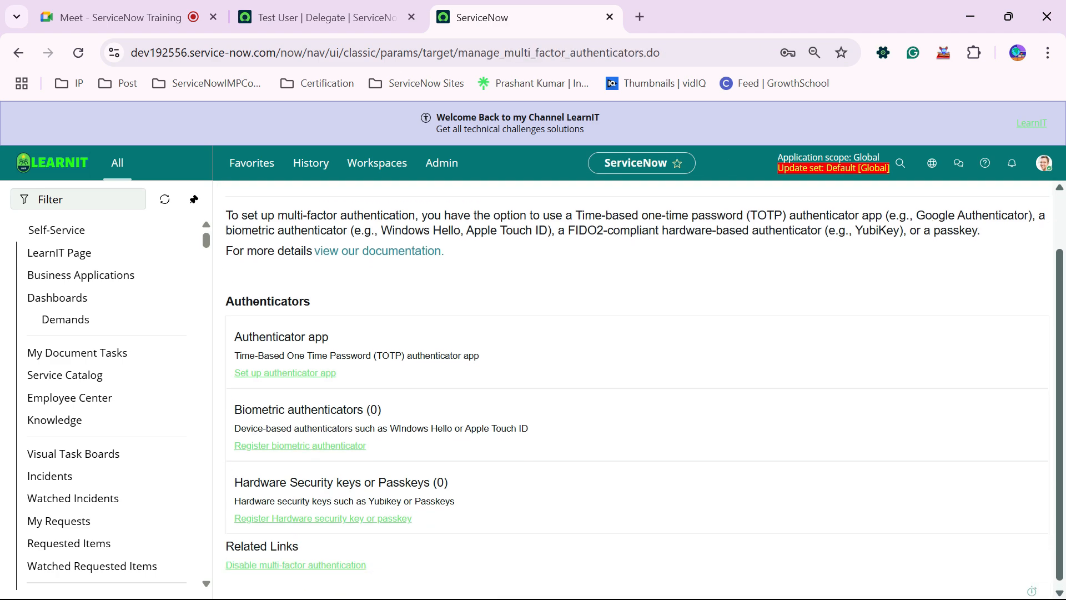
scroll(640, 389, up, 1)
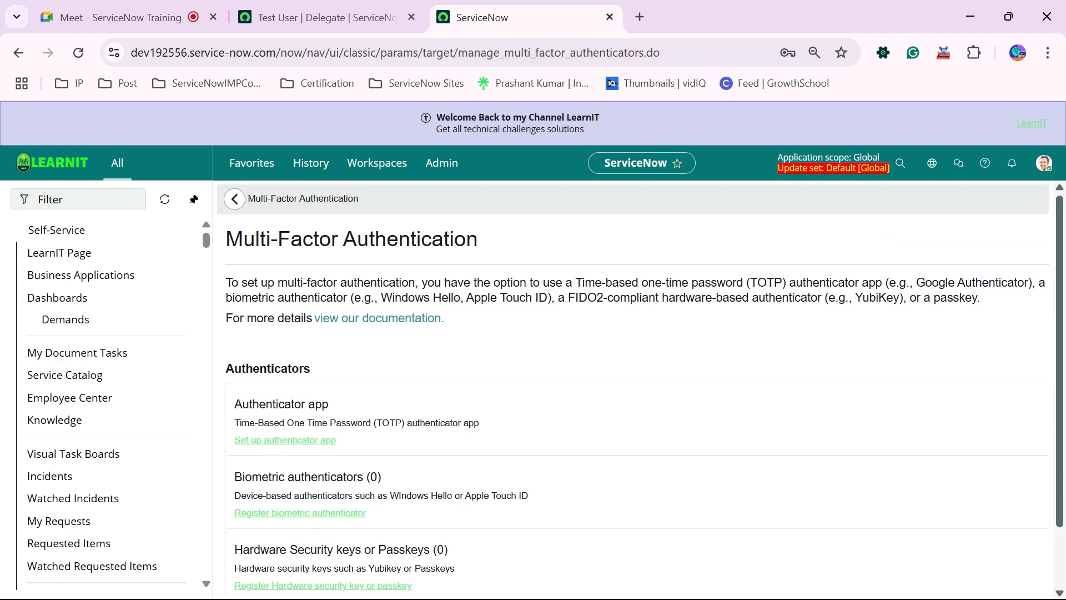
click(234, 198)
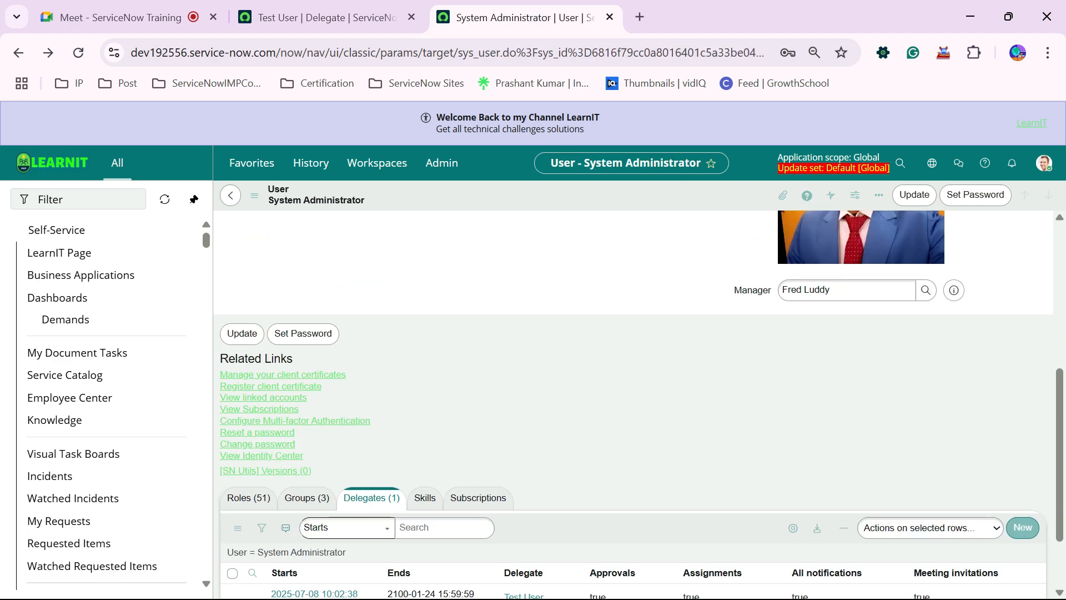
Step: Reopen the Multi-Factor Authentication configuration and examine the authenticator app, biometric and hardware security key or passkey options
click(296, 421)
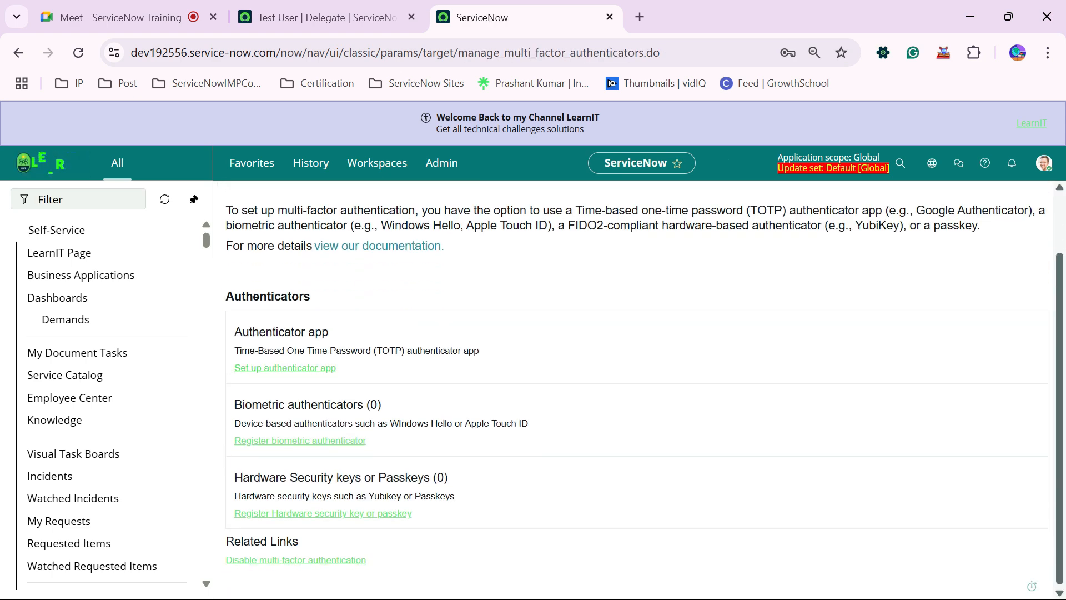
drag(226, 276, 342, 513)
click(342, 513)
scroll(105, 389, down, 6)
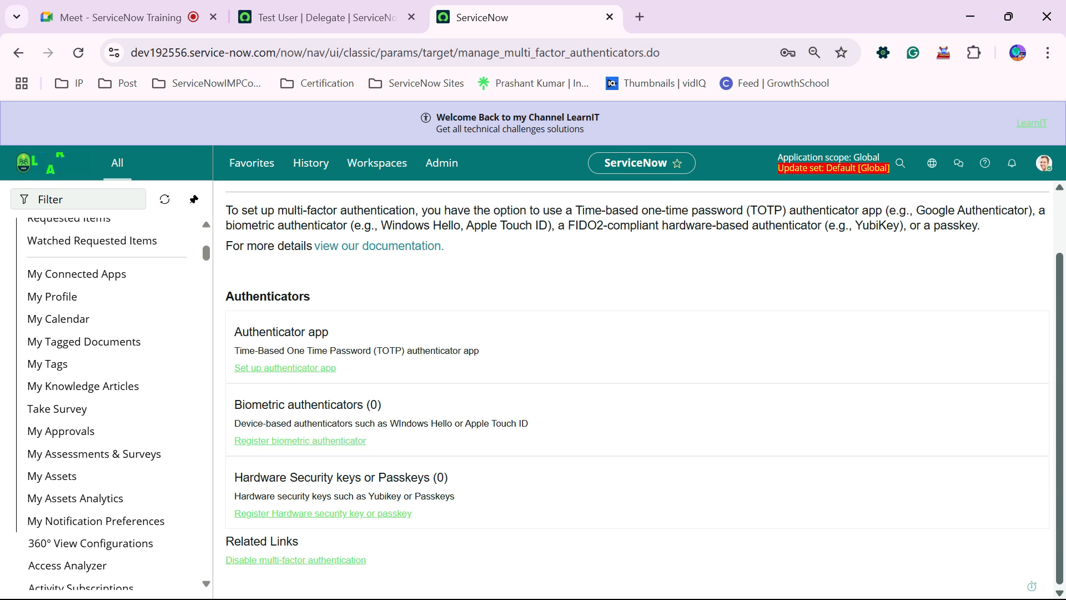
drag(412, 513, 234, 332)
click(234, 332)
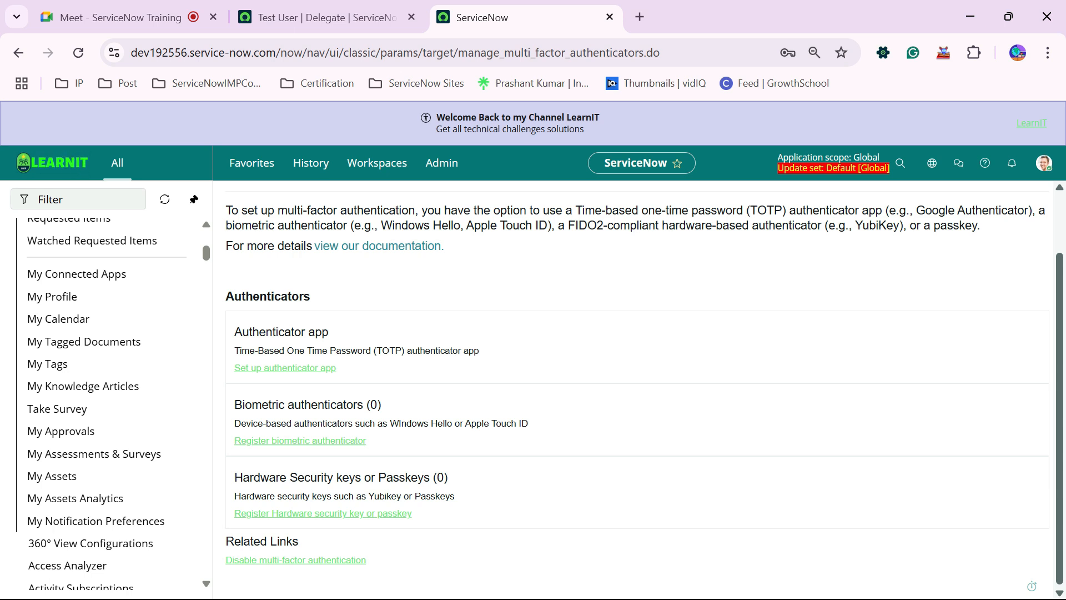
Step: Revisit the Test User delegate record and the System Administrator user record, ending on the Multi-Factor Authentication page
key(ctrl+shift+Tab)
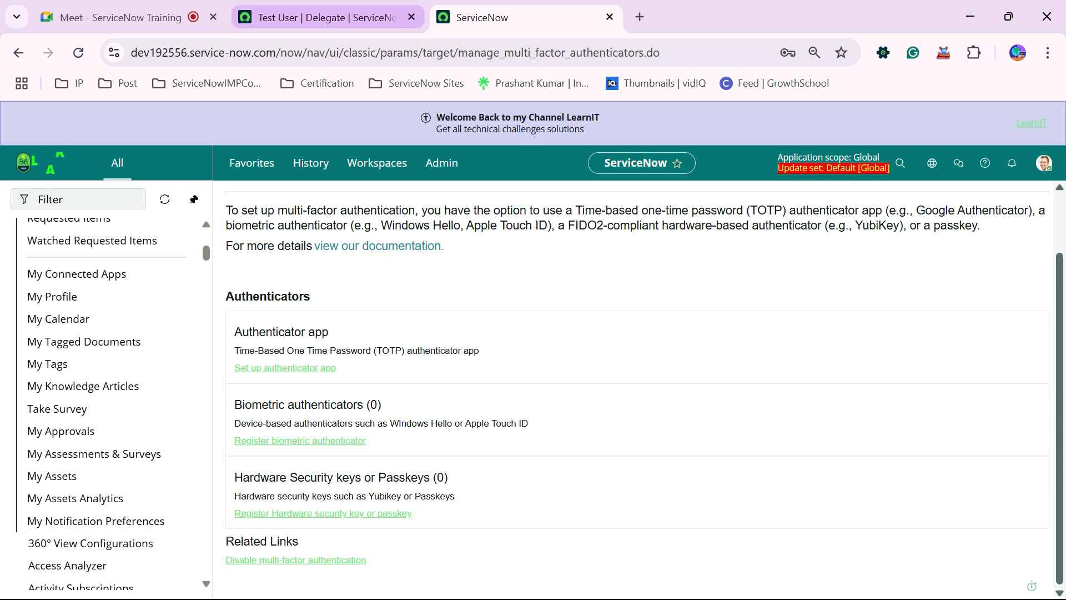
key(ctrl+Tab)
key(ctrl+shift+Tab)
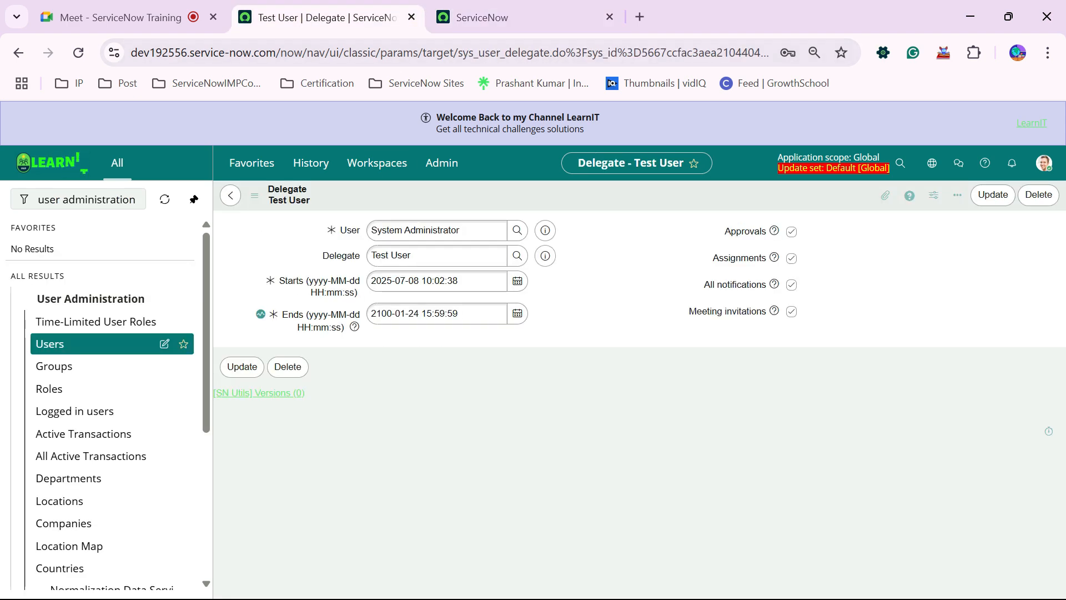
key(ctrl+Tab)
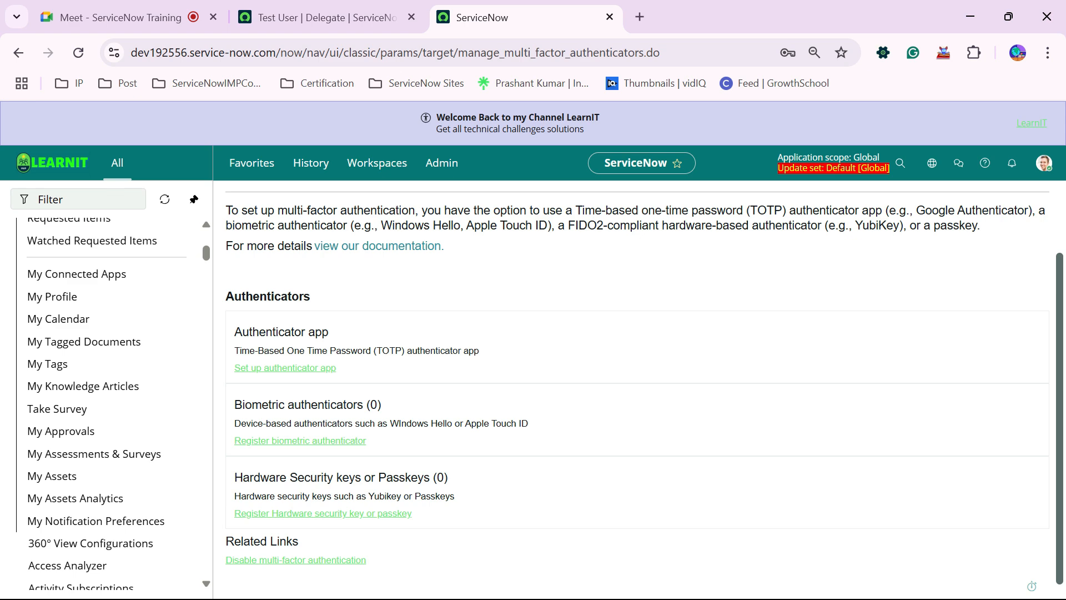
scroll(105, 399, up, 5)
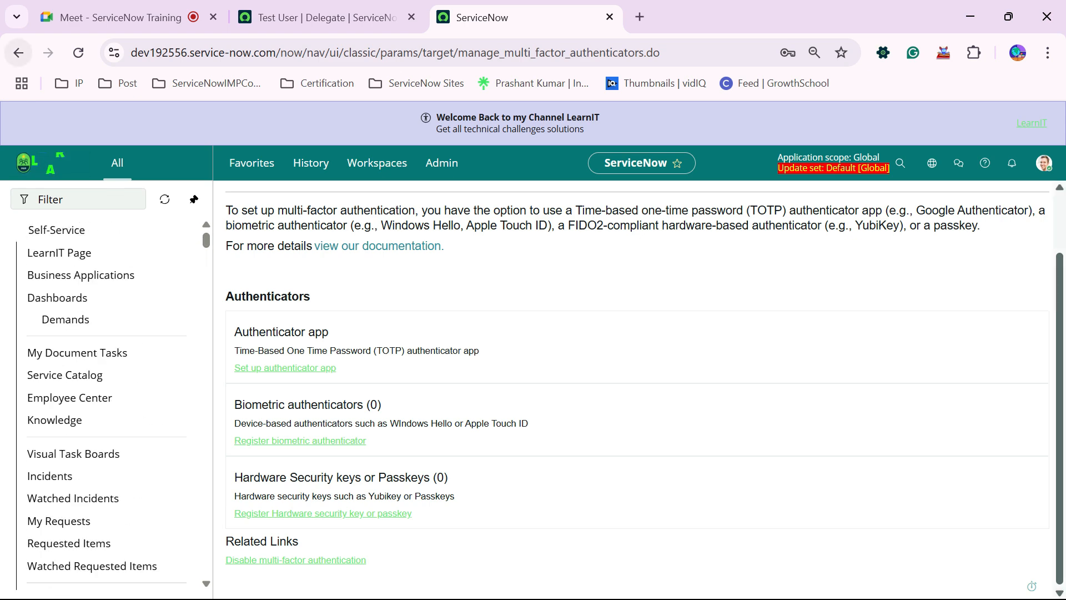
key(alt+Left)
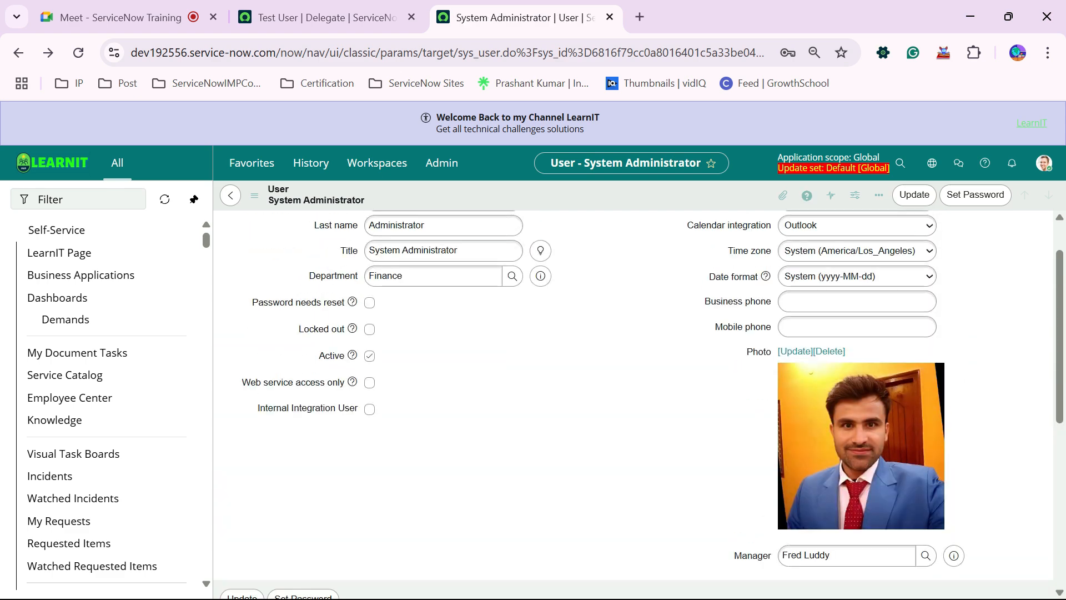
key(alt+Right)
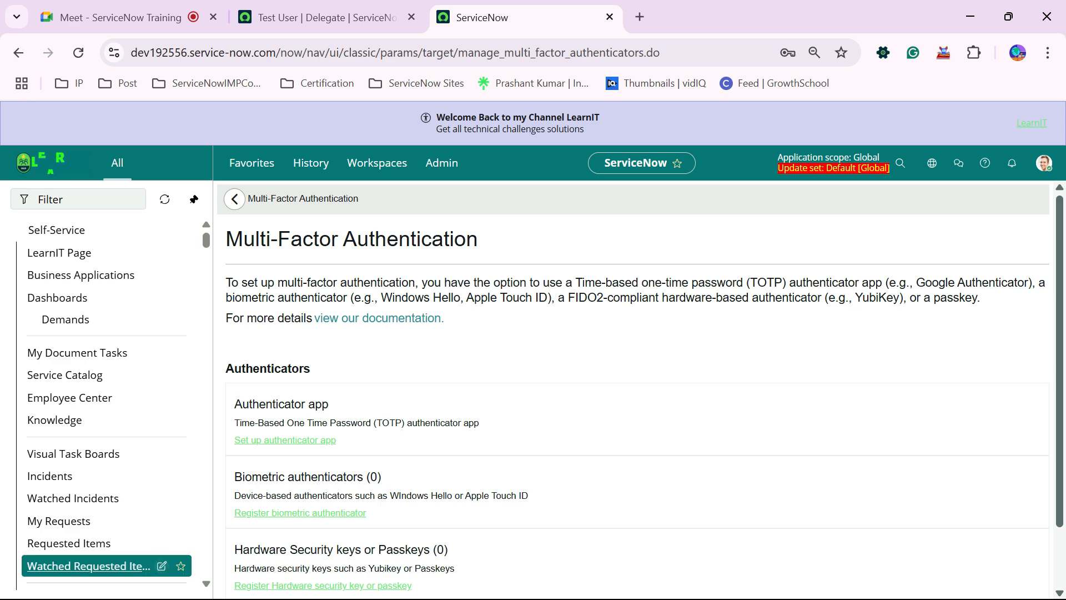
Step: Browse the application navigator's modules from the Multi-Factor Authentication page and return to the instance home page
scroll(632, 388, down, 1)
scroll(83, 356, down, 5)
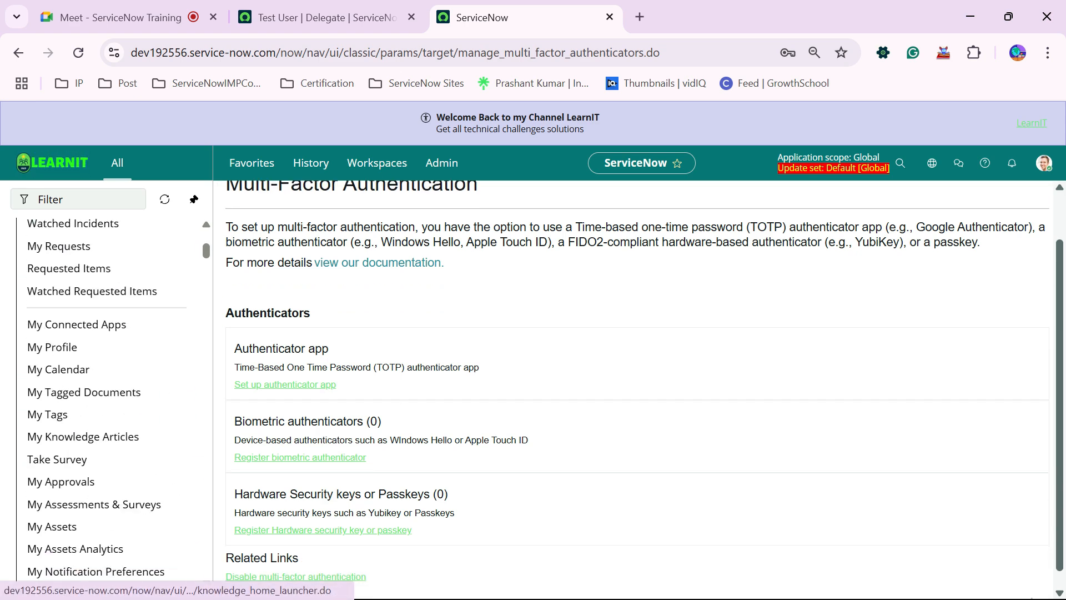
scroll(83, 375, up, 5)
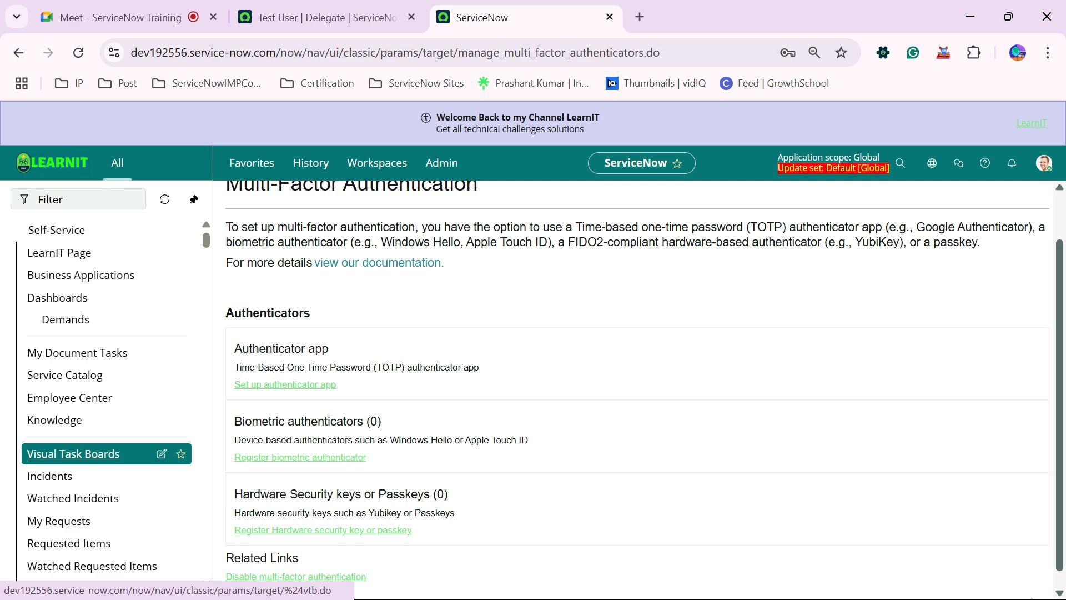
scroll(105, 461, down, 10)
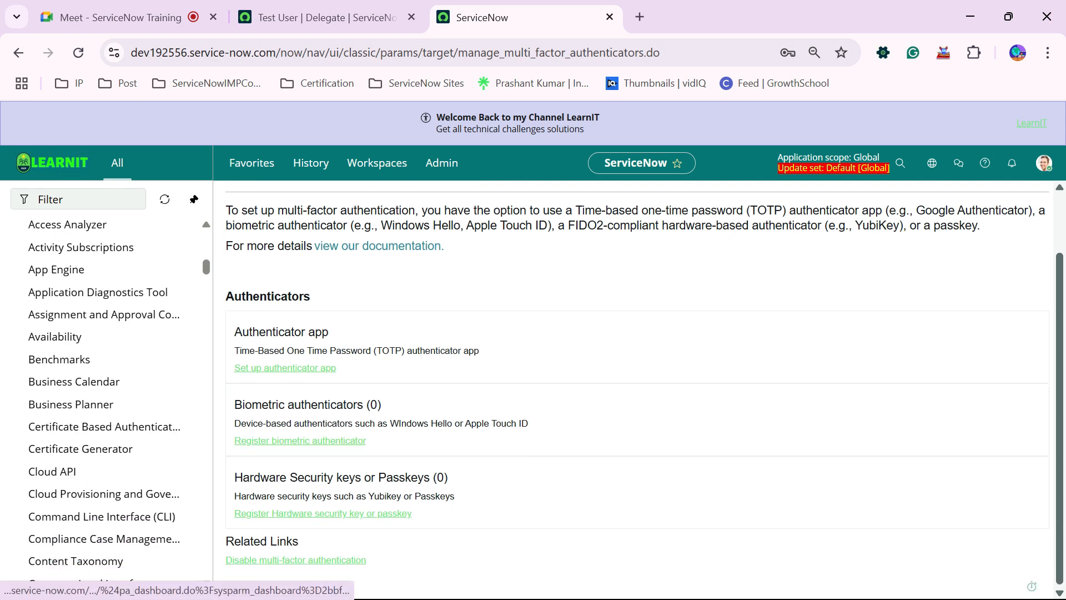
scroll(105, 419, down, 5)
scroll(106, 420, up, 15)
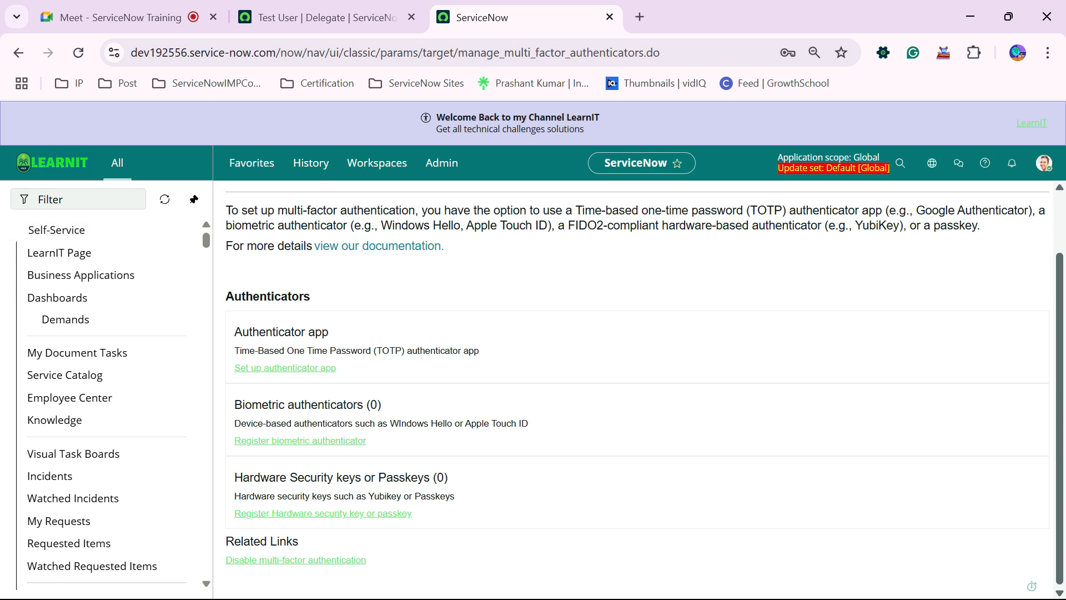
click(52, 162)
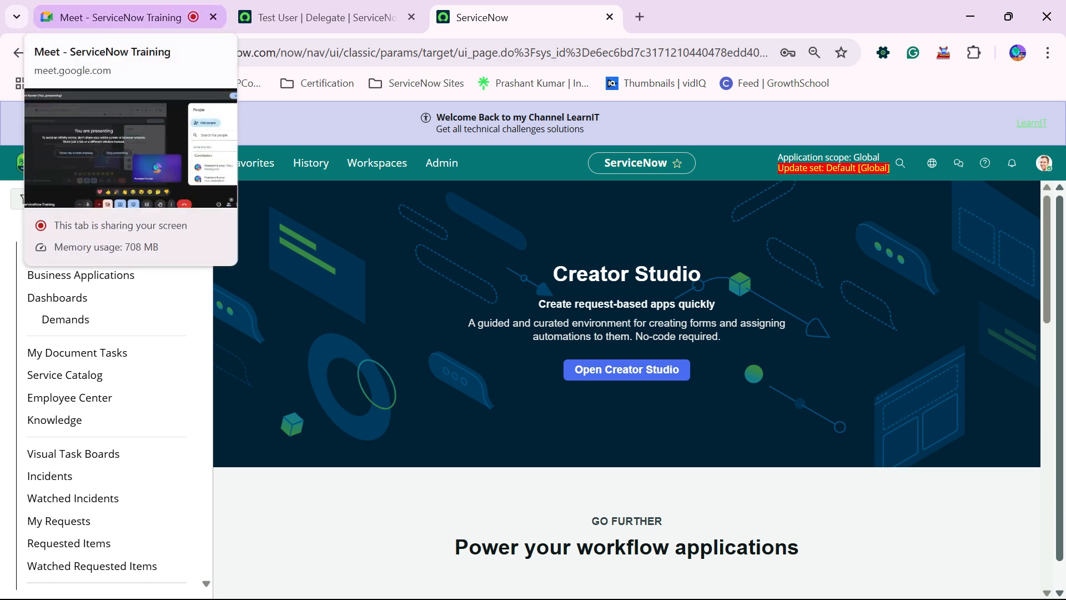
Step: Check the Google Meet call, switch to the ServiceNow tab with the Test User delegate record and dismiss the floating meeting window
click(111, 17)
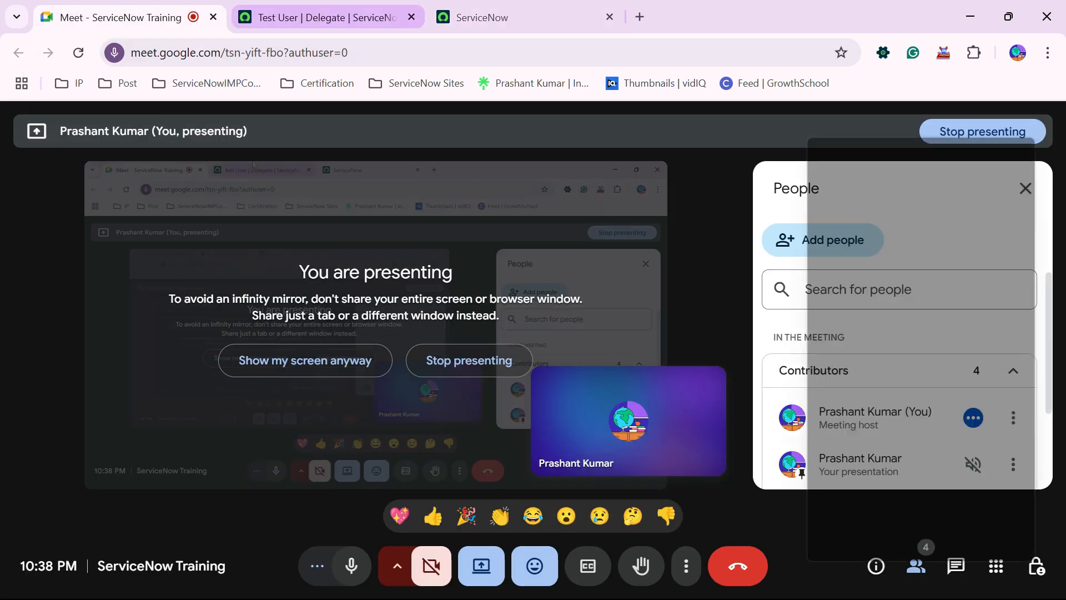
click(319, 17)
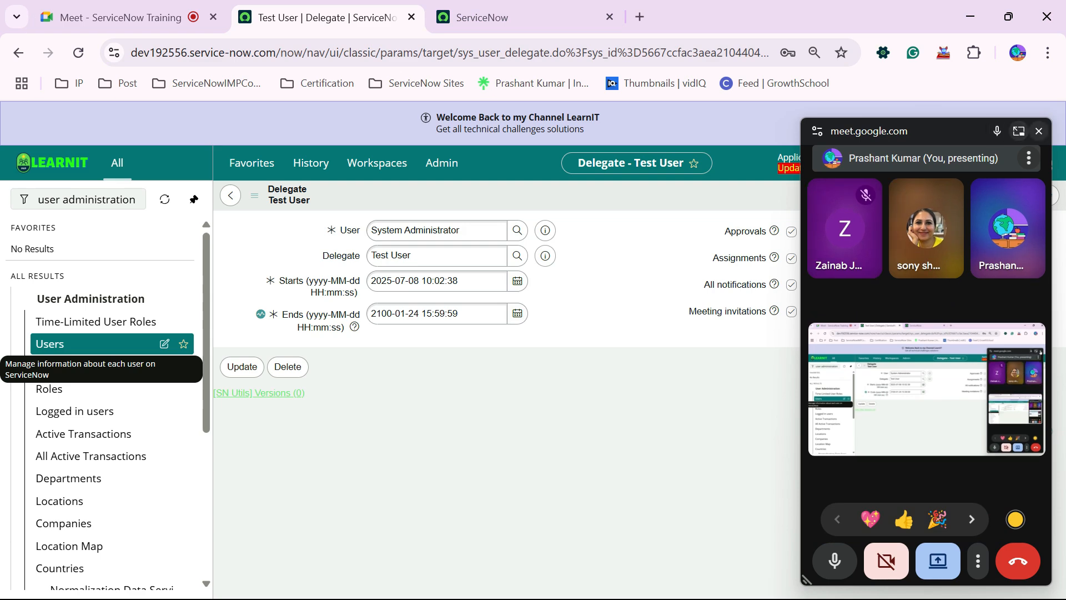
click(1038, 131)
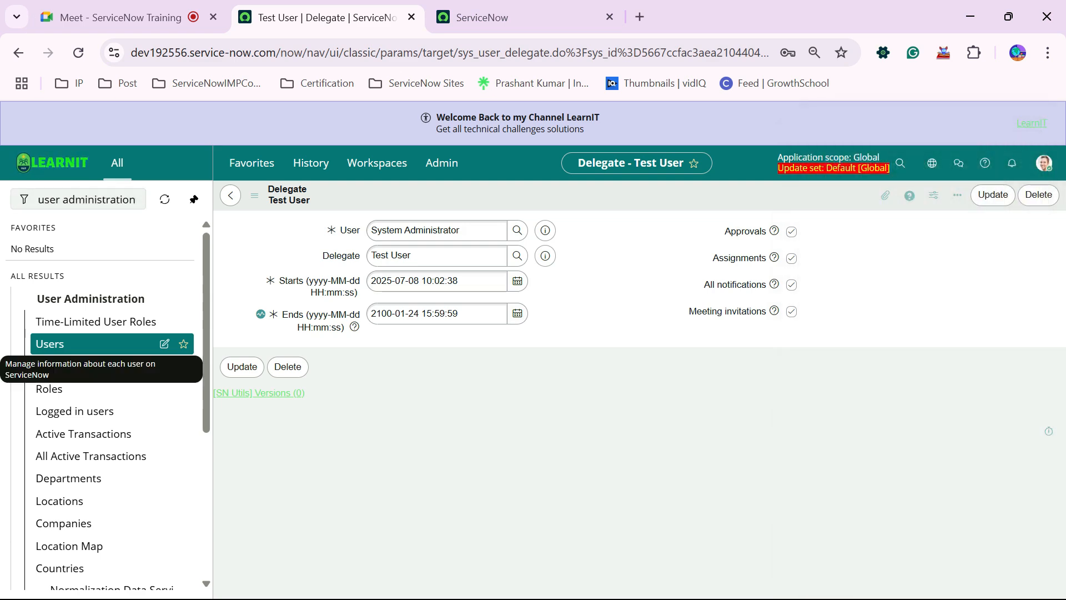
Step: Leave the Test User delegate record for the home page without saving, and clear the "user administration" navigator filter
click(53, 162)
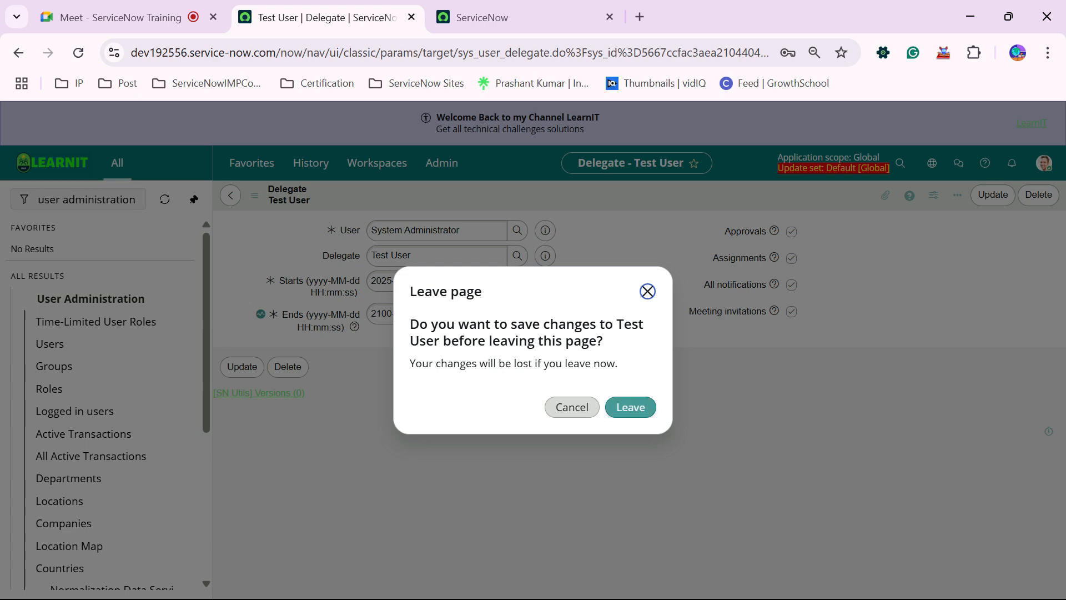
click(630, 407)
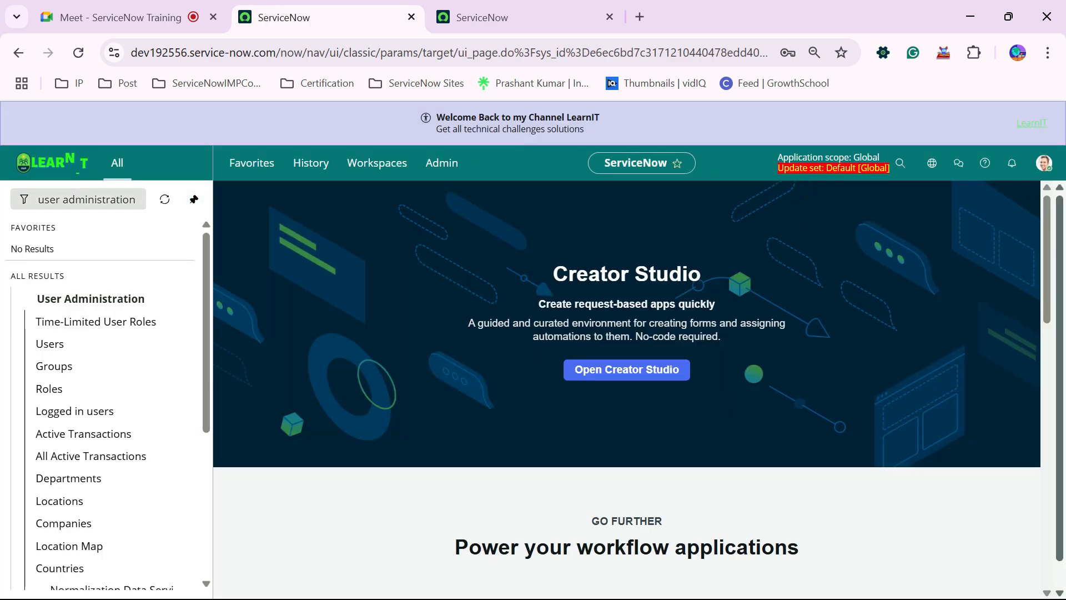
click(132, 199)
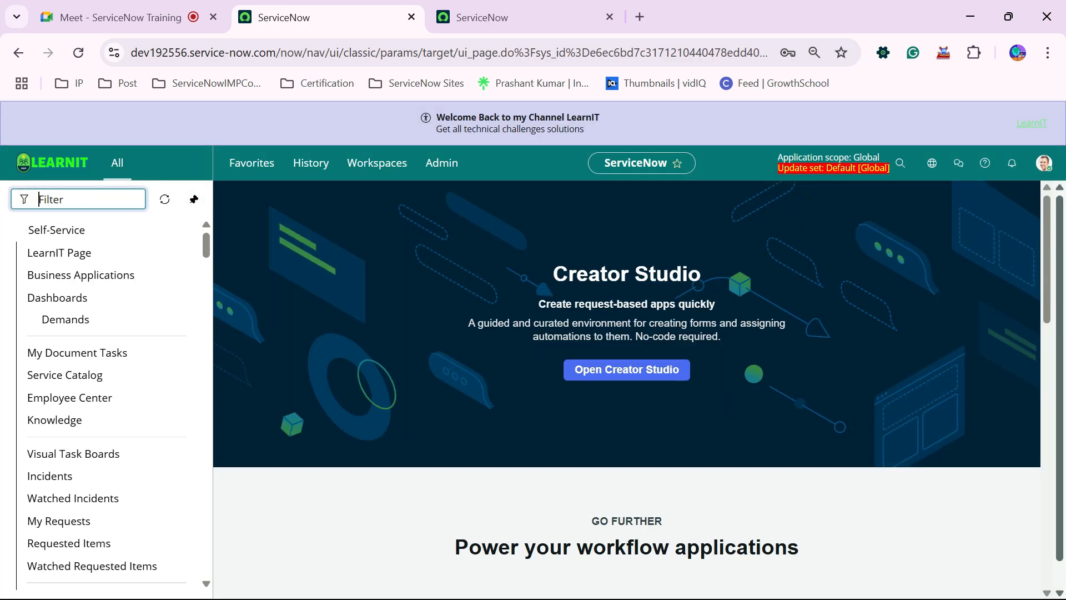
Step: Look through the full list of applications and modules in the unfiltered navigator and return to its beginning
scroll(100, 522, down, 20)
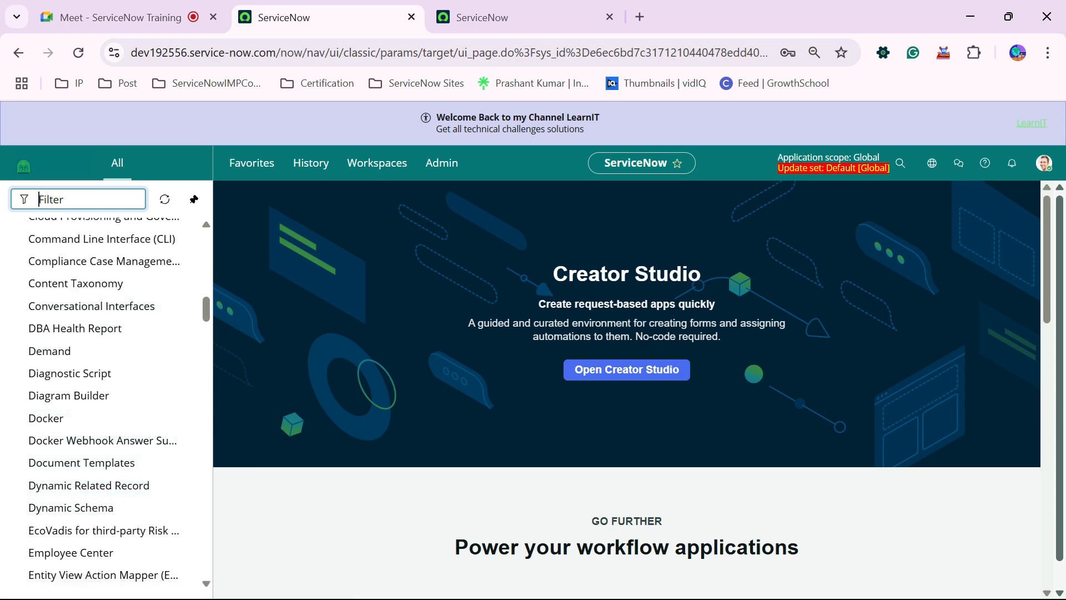
drag(206, 309, 206, 465)
scroll(111, 522, down, 13)
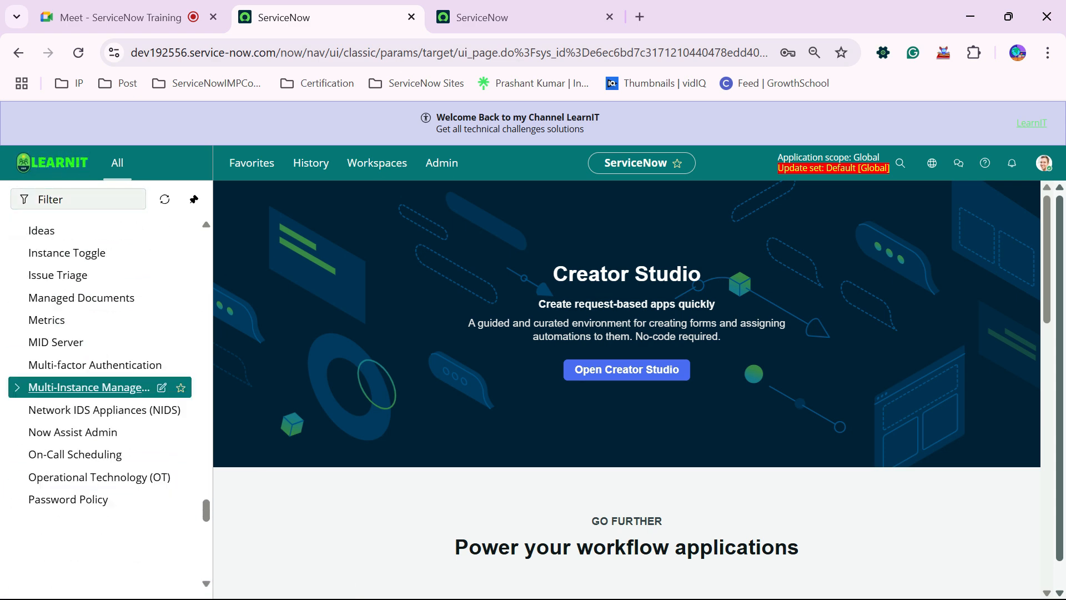
scroll(105, 389, down, 15)
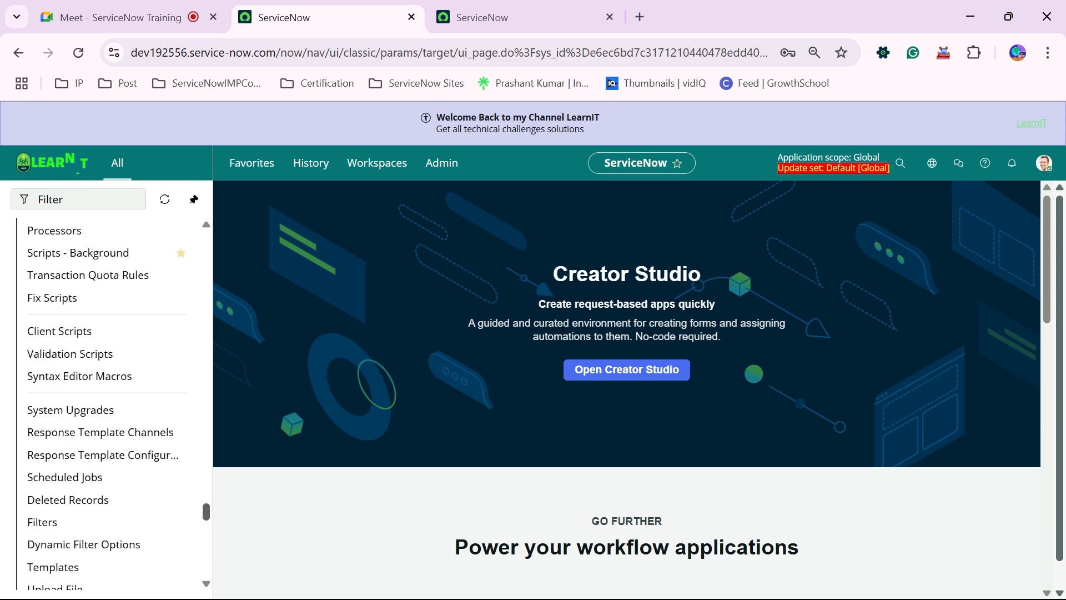
scroll(106, 388, up, 20)
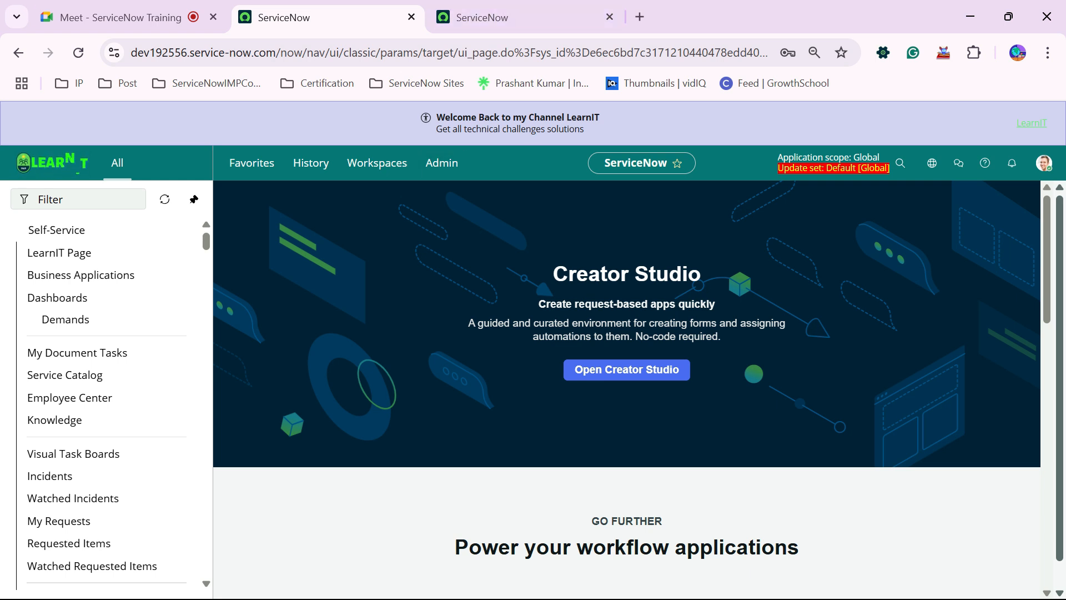
Step: Check the Google Meet call again, return to the ServiceNow home page and dismiss the floating meeting window
click(120, 17)
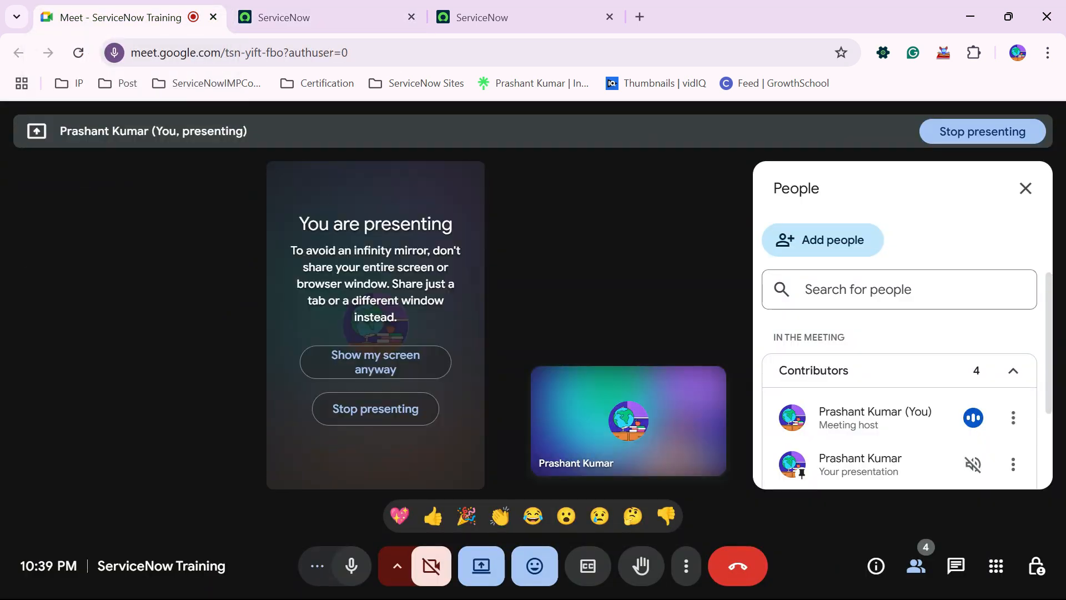
click(322, 17)
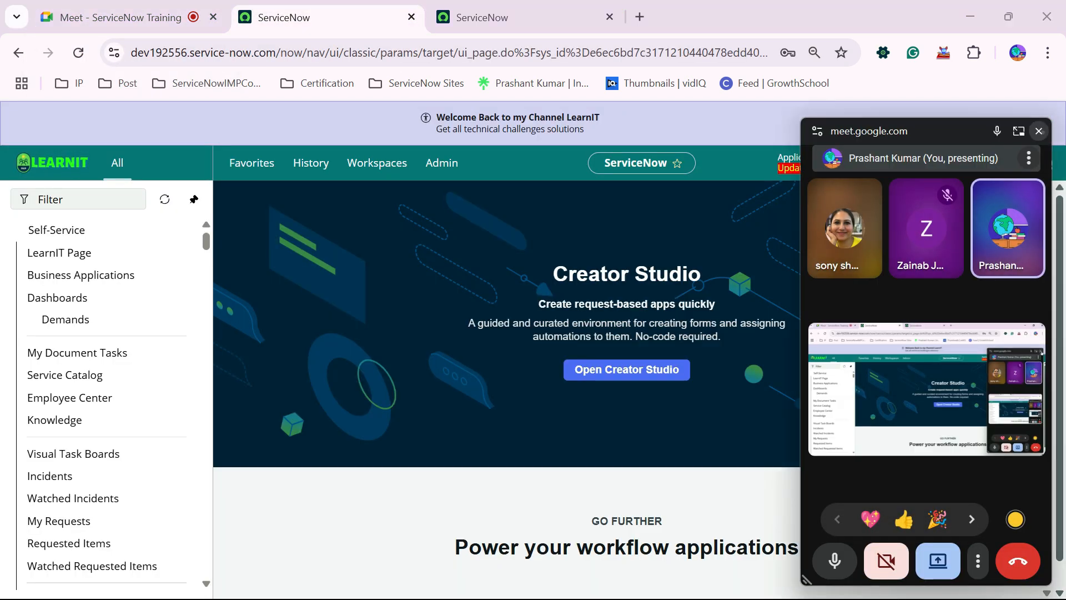
click(1039, 131)
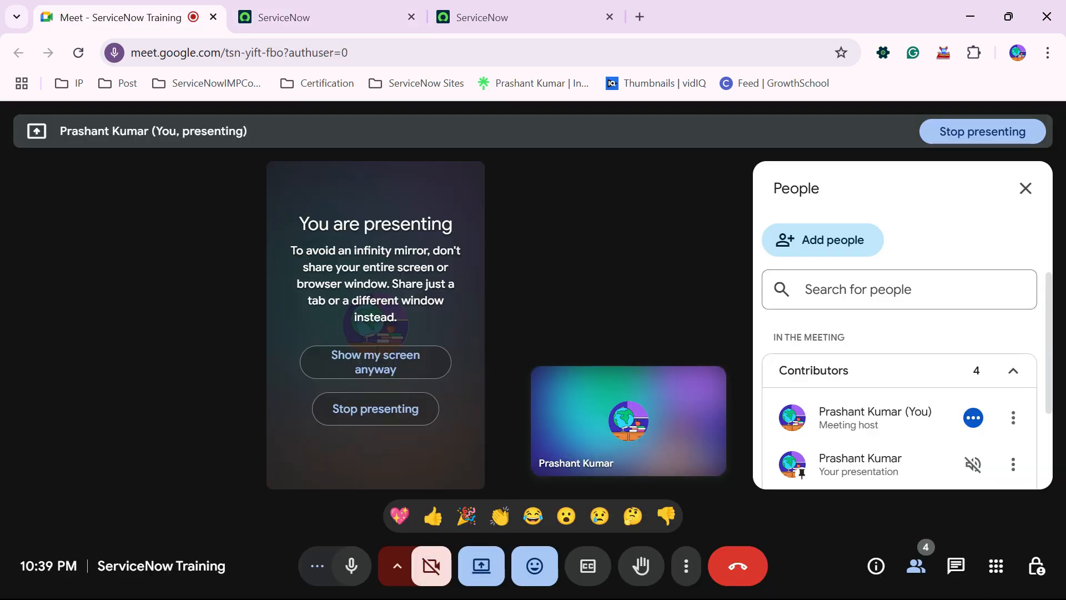
Step: Stop presenting the screen in the Google Meet call
click(111, 17)
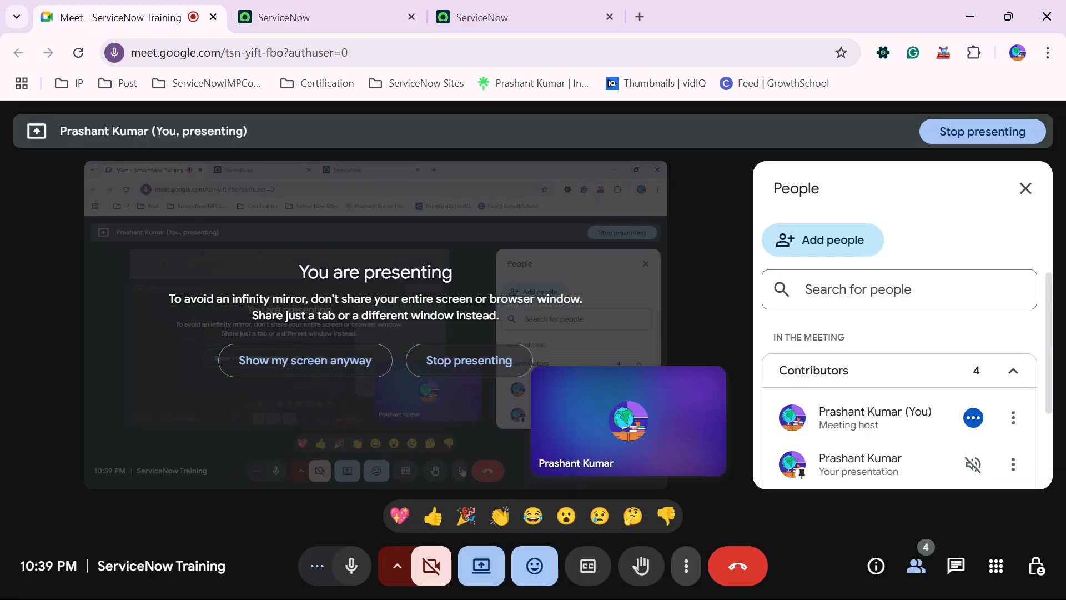
click(686, 566)
click(481, 566)
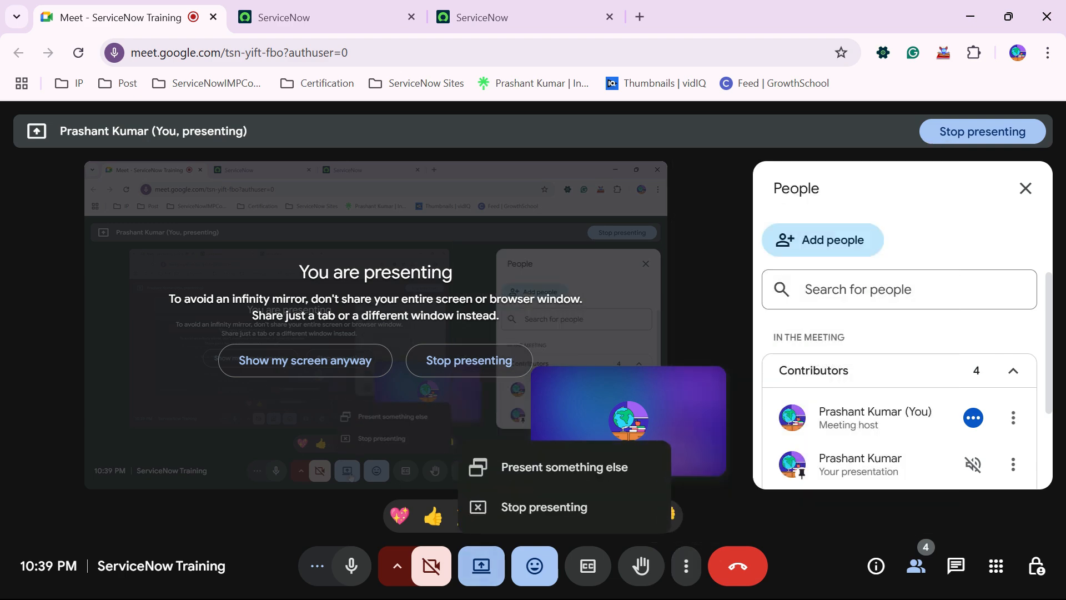
click(534, 507)
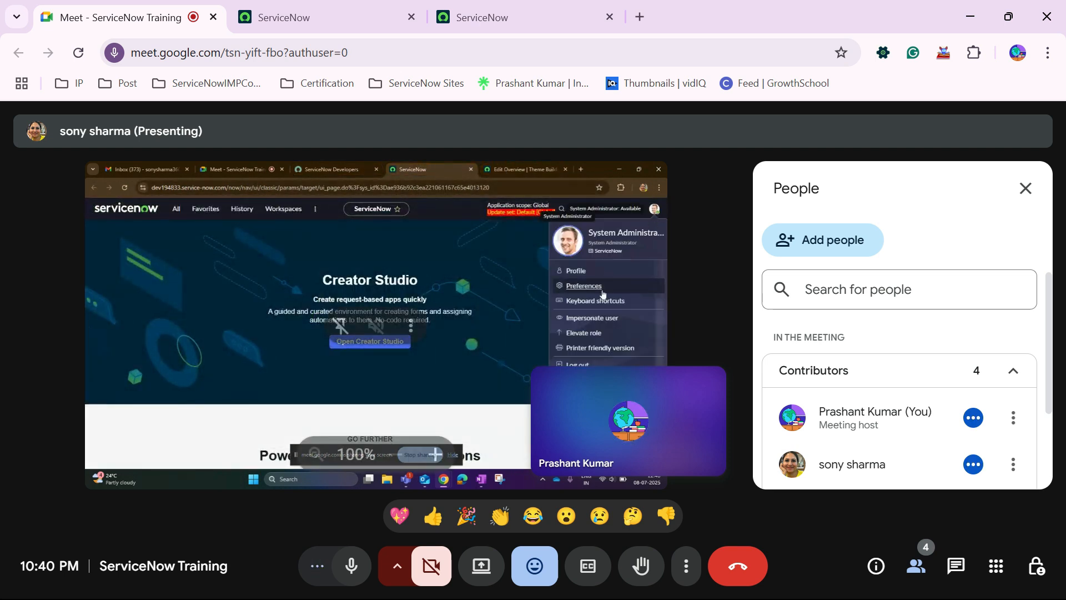
Step: Follow the participant's shared screen in the Meet call, check the participant list and glance at the ServiceNow tabs
drag(627, 420, 855, 378)
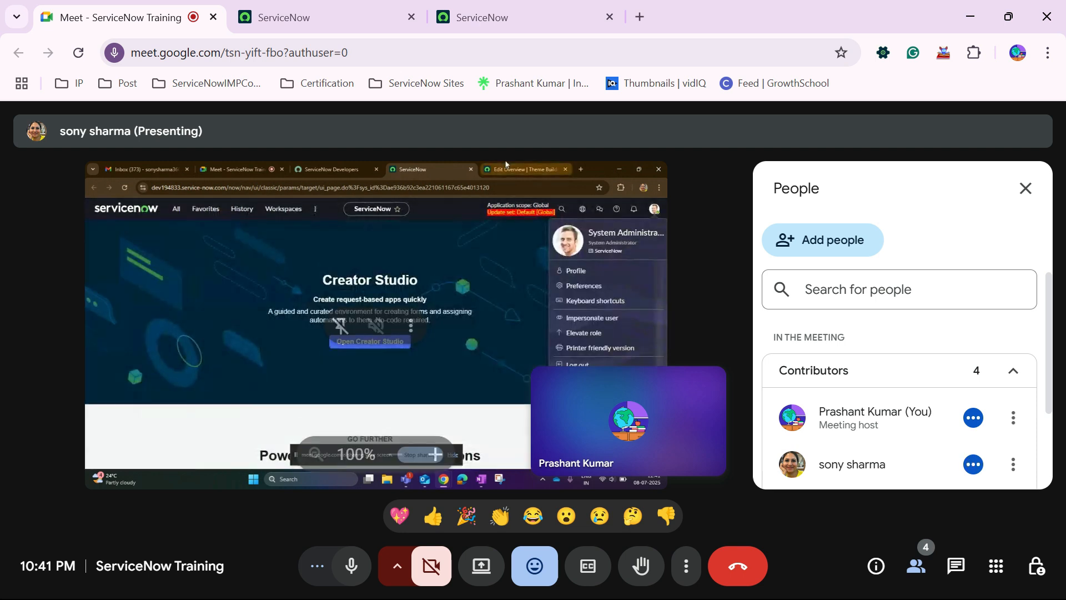
scroll(899, 389, down, 3)
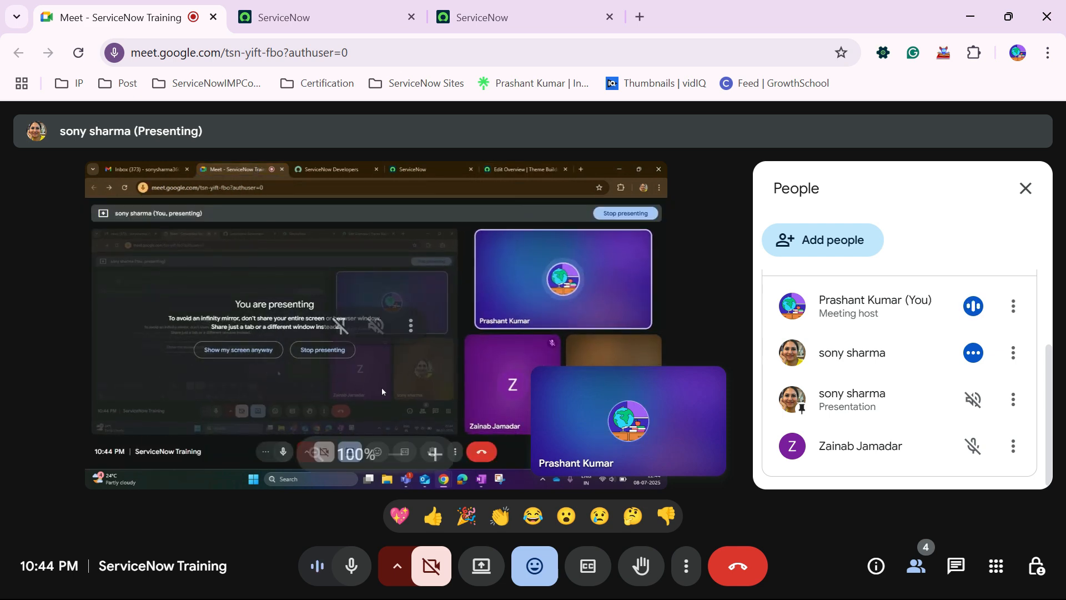
click(328, 18)
click(522, 18)
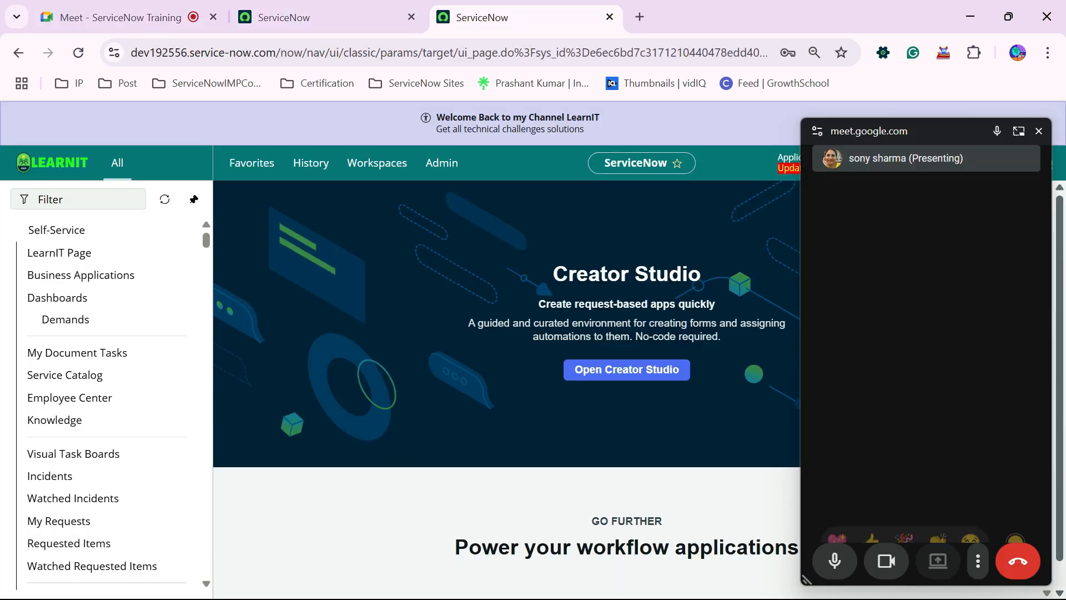
click(128, 17)
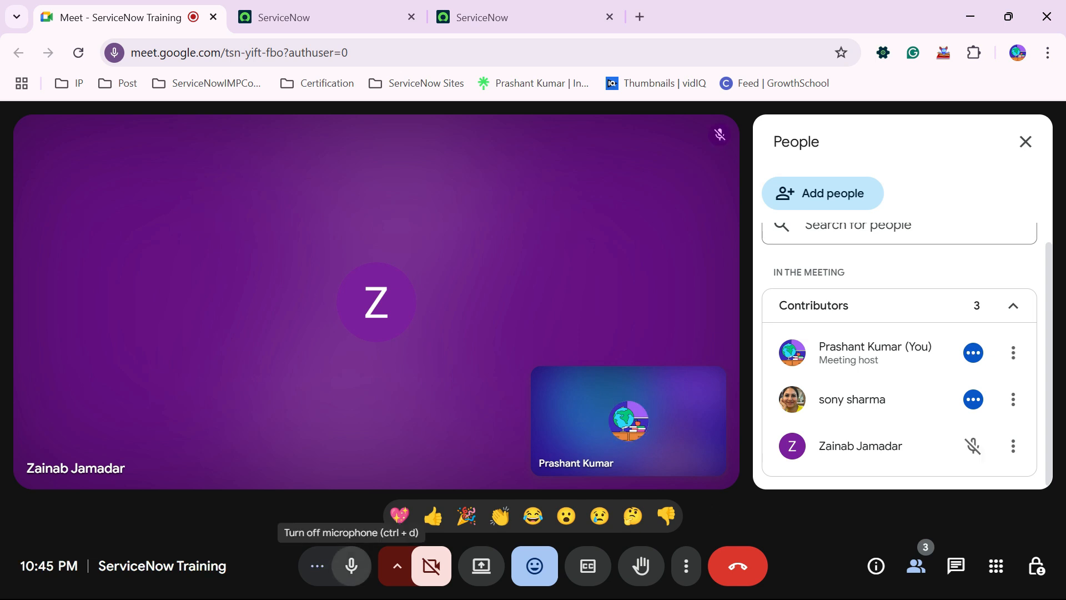
Step: Mute the microphone in the Meet call and turn it back on
click(351, 566)
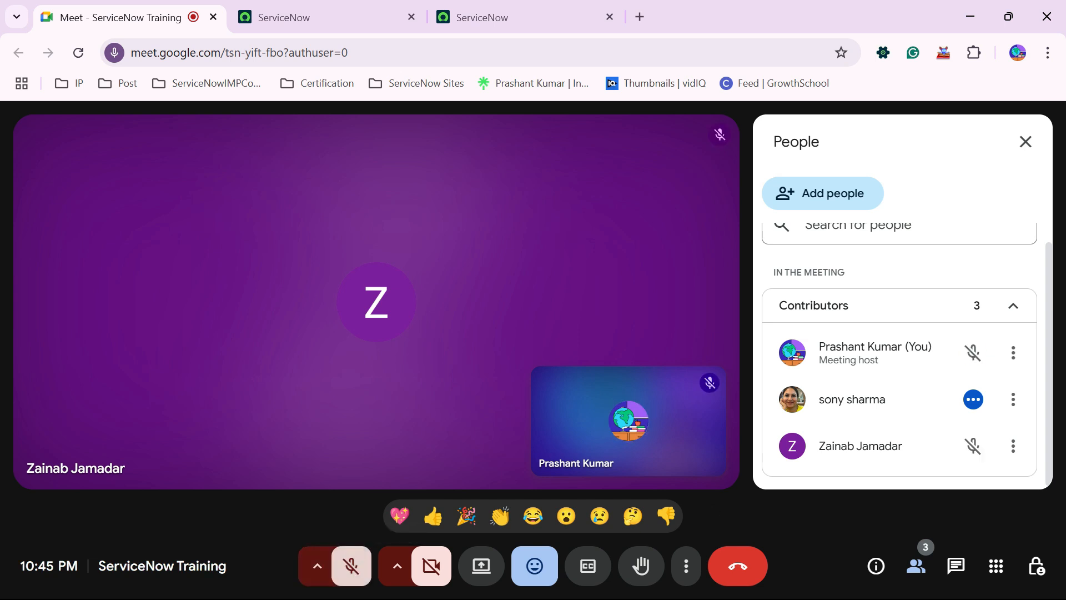
click(351, 565)
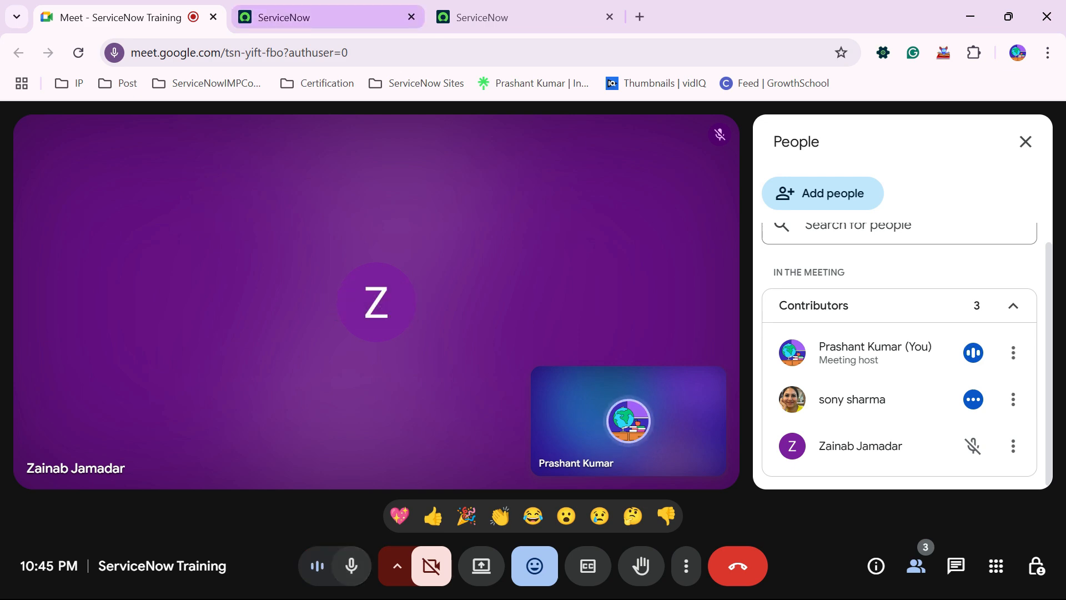
click(328, 17)
click(117, 17)
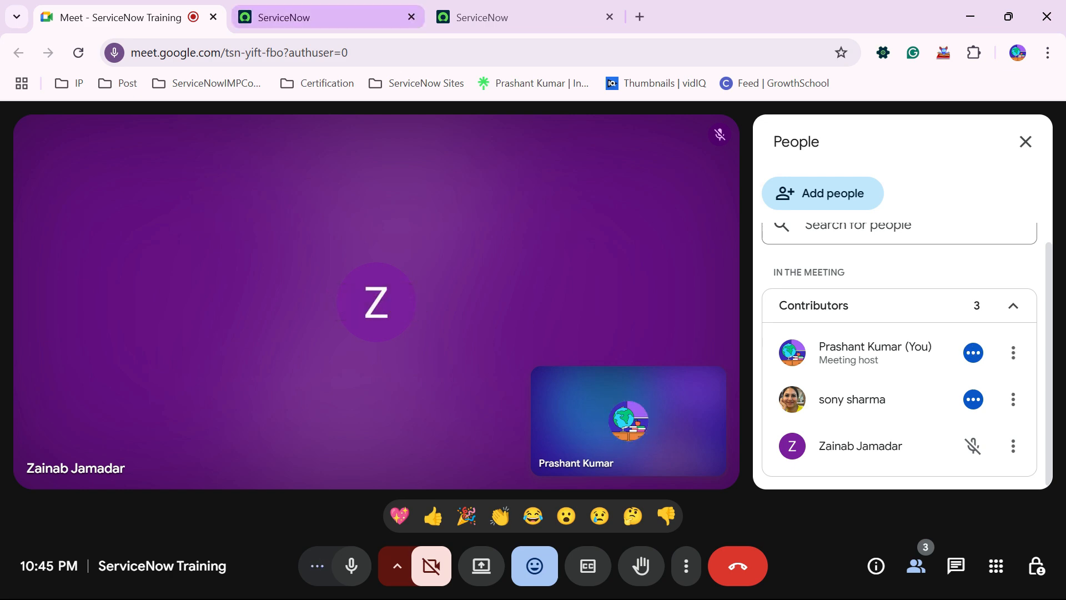
click(328, 17)
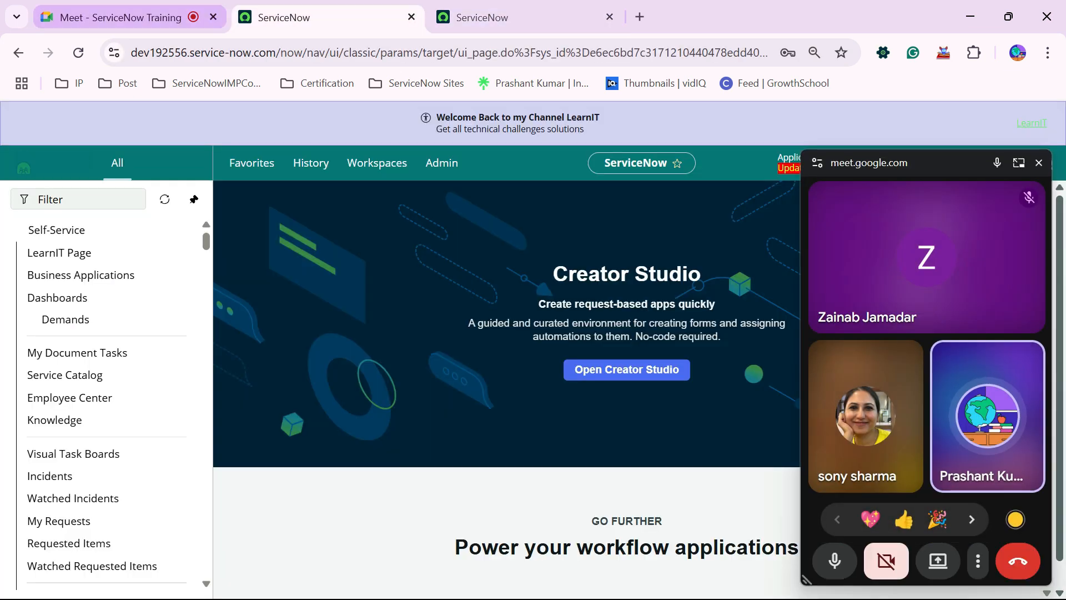
click(128, 17)
click(327, 17)
click(522, 17)
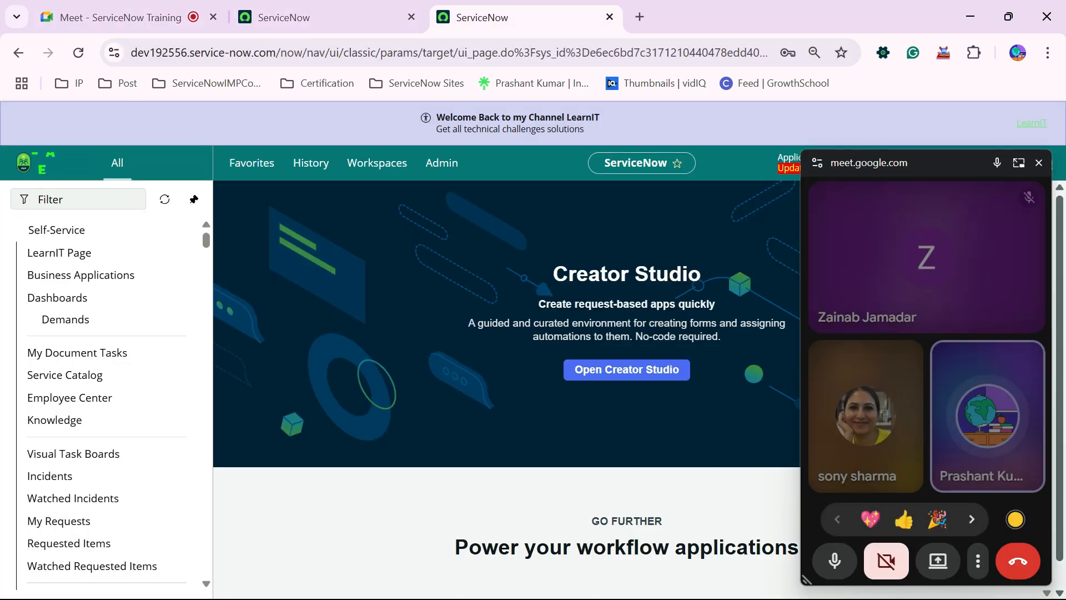
click(328, 17)
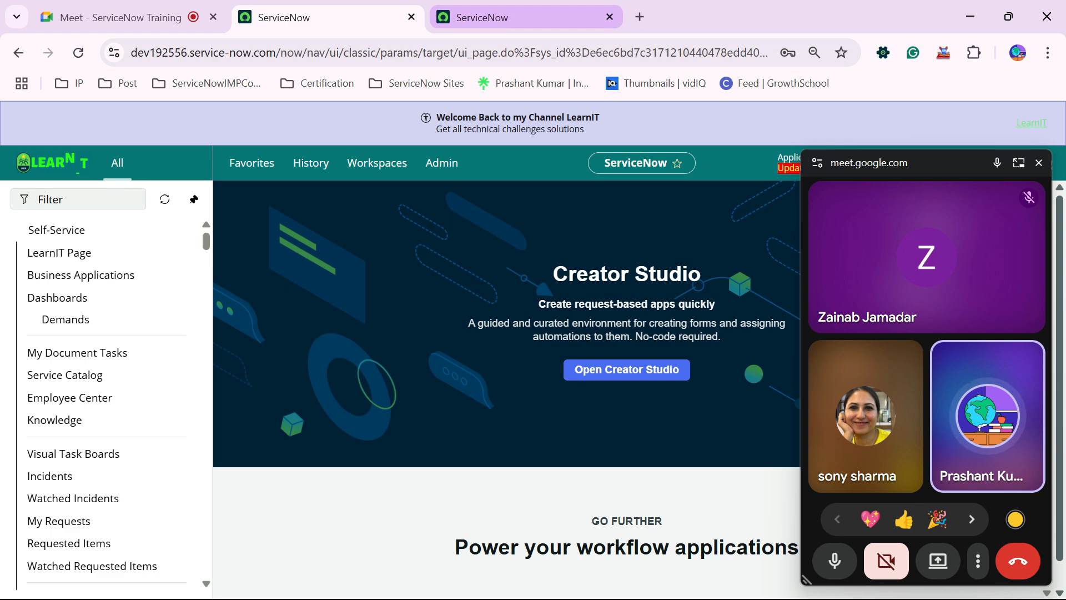
click(128, 17)
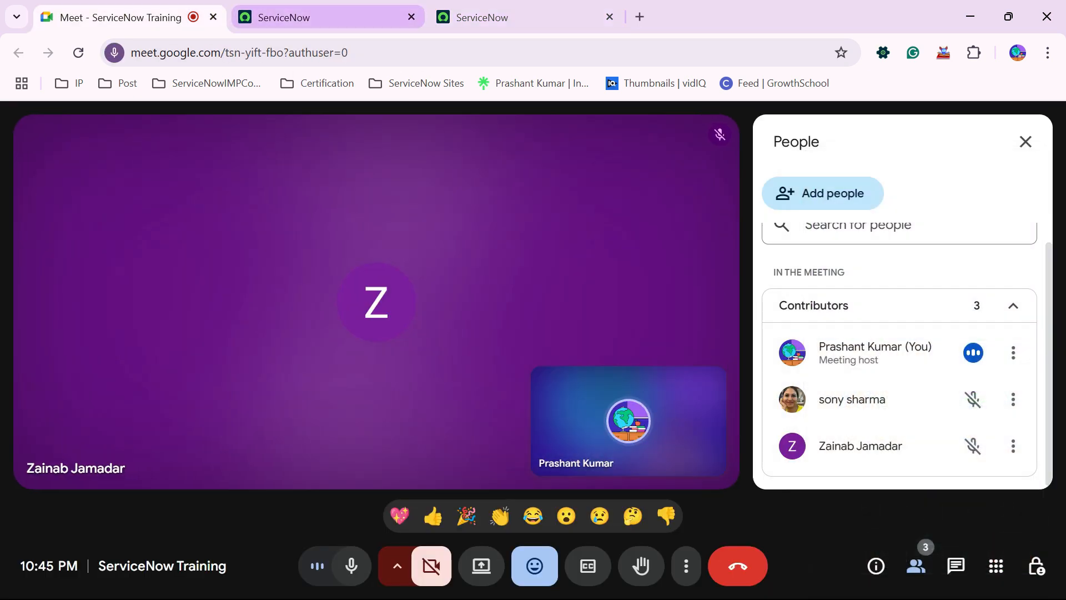
Step: Return to the ServiceNow home page, dismiss the floating meeting window and skim the navigator's modules
click(328, 17)
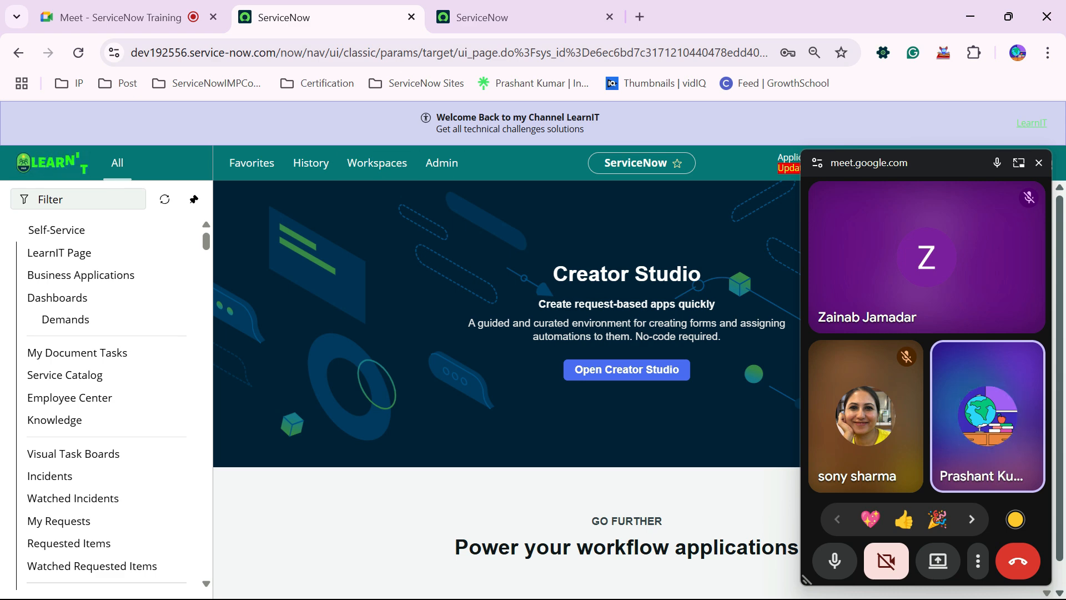
click(1039, 162)
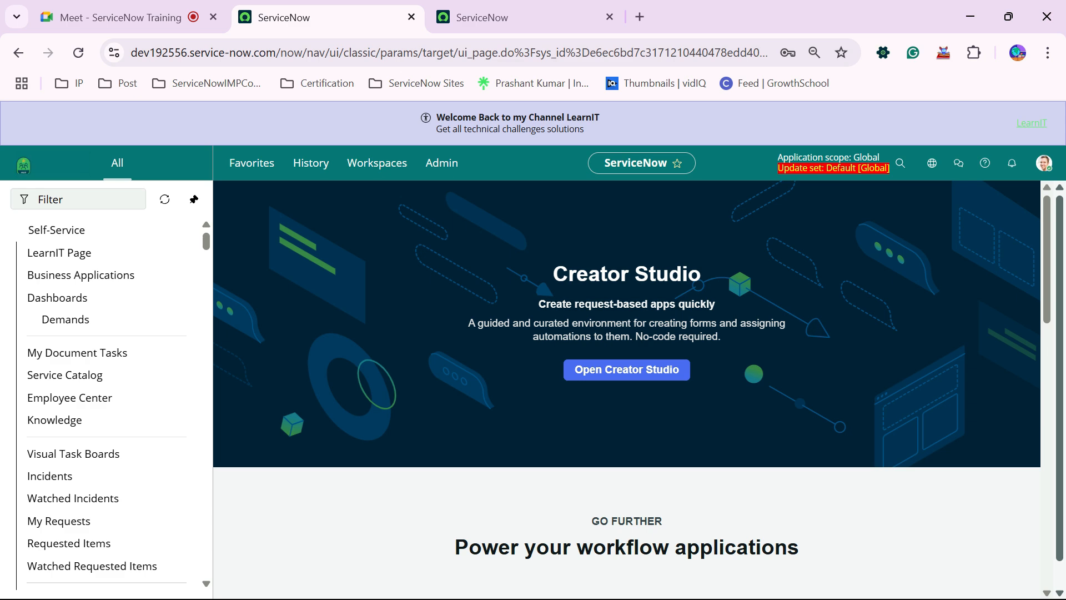
scroll(100, 502, down, 10)
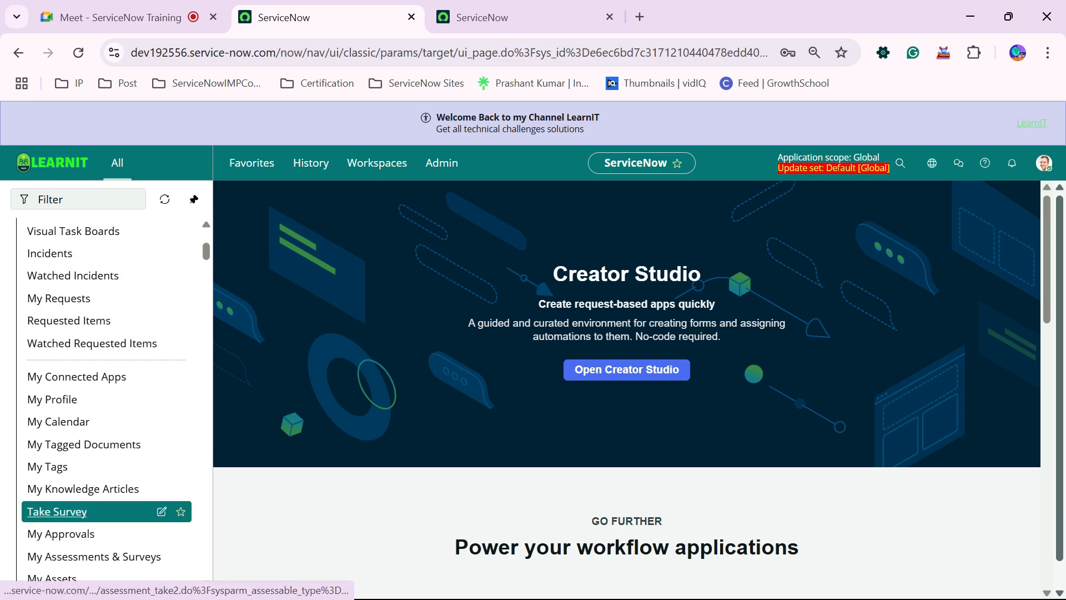
scroll(100, 505, down, 2)
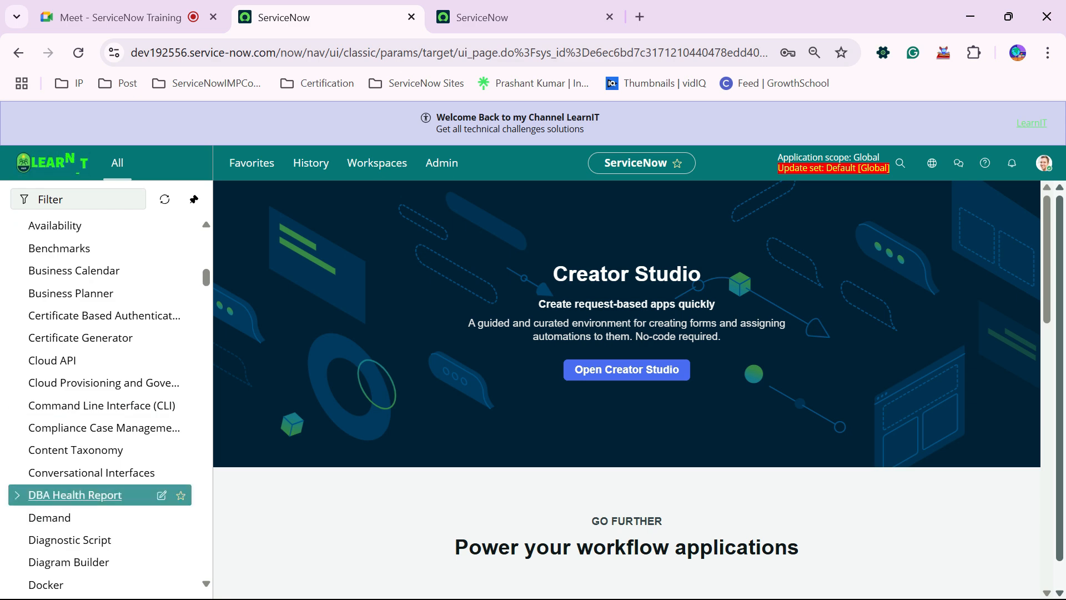
scroll(100, 494, up, 12)
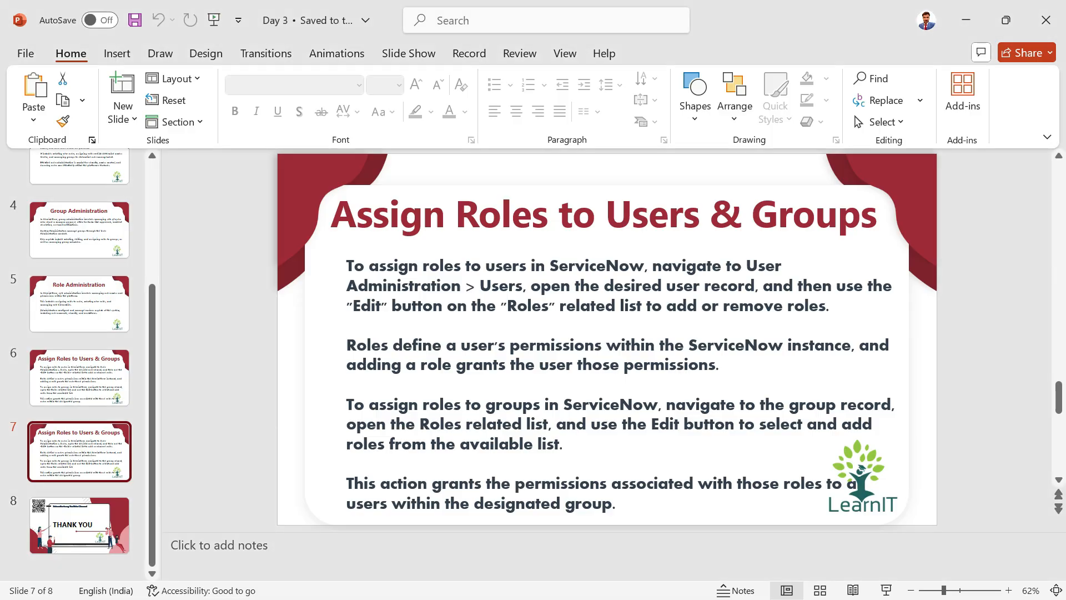
Step: Advance the Day 3 presentation to the closing THANK YOU slide and close PowerPoint
key(Down)
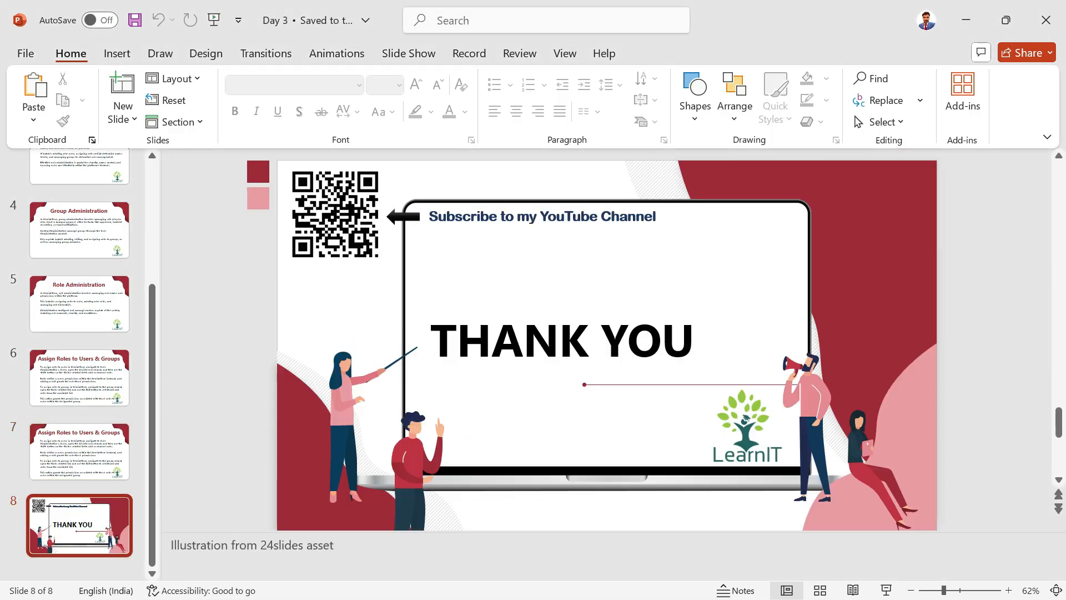
click(1046, 20)
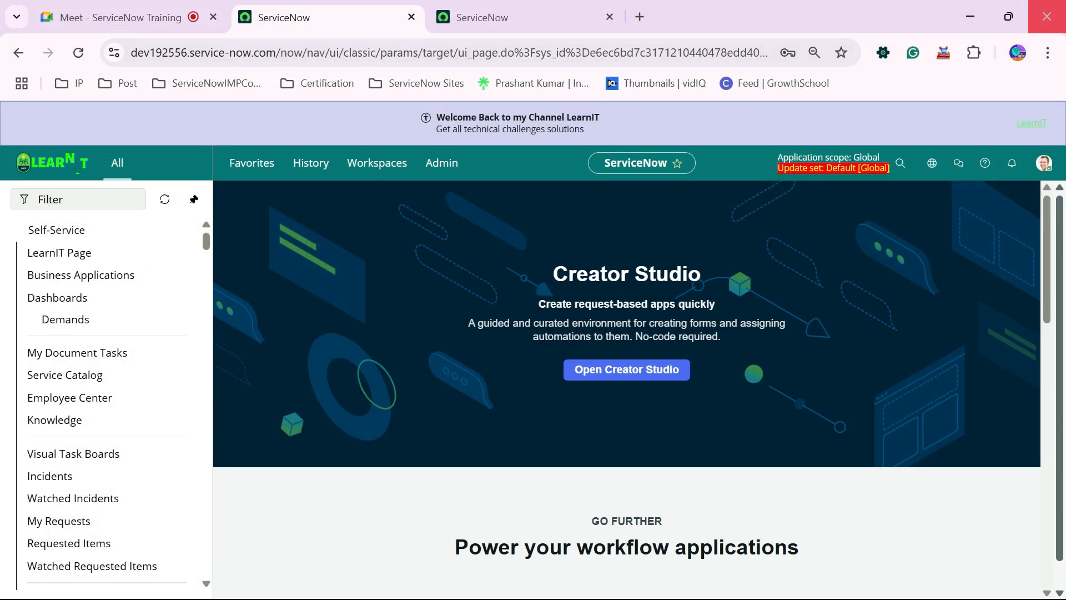
Step: Open the ServiceNow Complete Training PDF from the ServiceNow Full Batch 1 folder in File Explorer
key(super)
key(super+e)
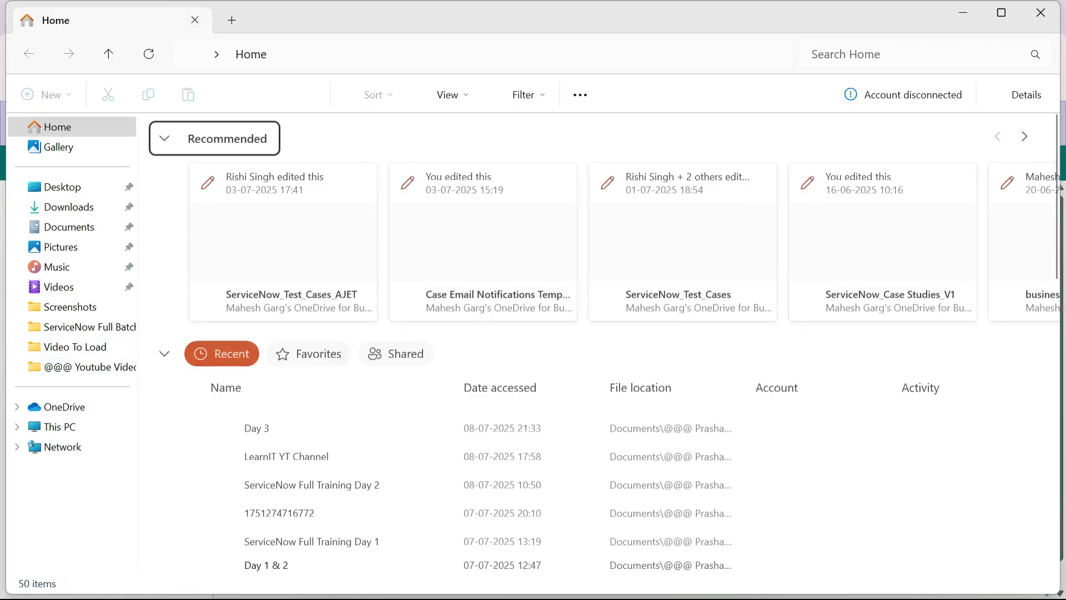
click(83, 327)
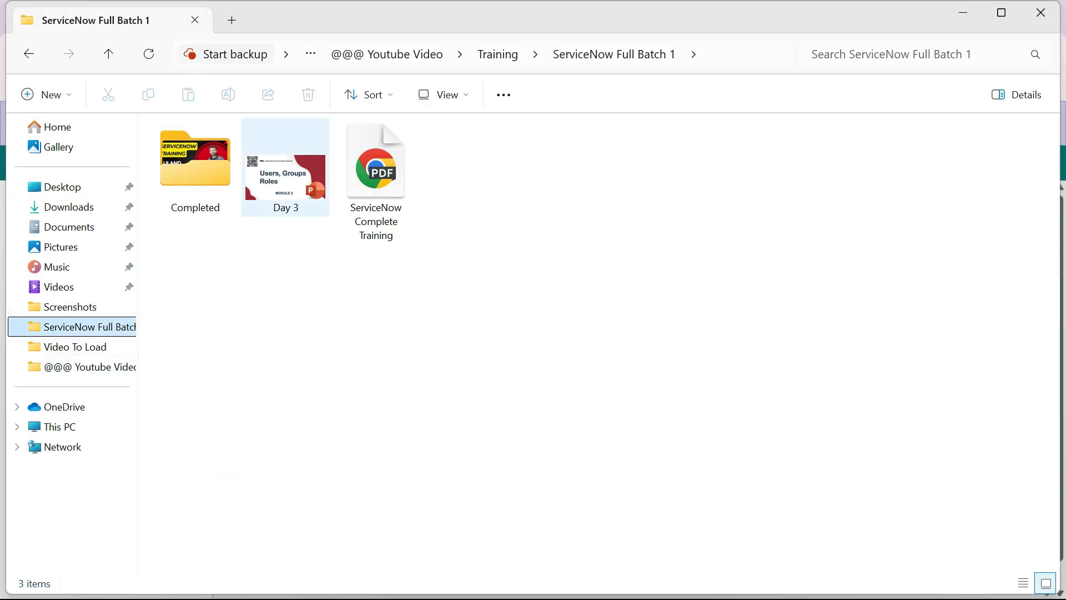
click(376, 181)
key(Return)
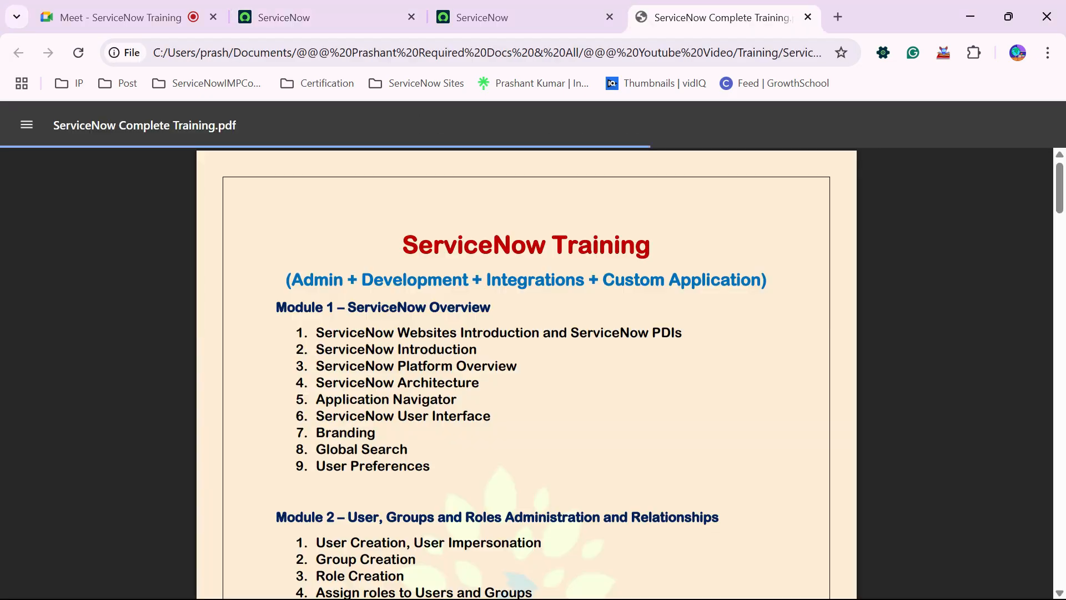
Step: Find Module 3 – ITSM Modules in the training PDF and mark its heading and topics through Service Request Management
scroll(527, 372, down, 5)
scroll(526, 372, down, 3)
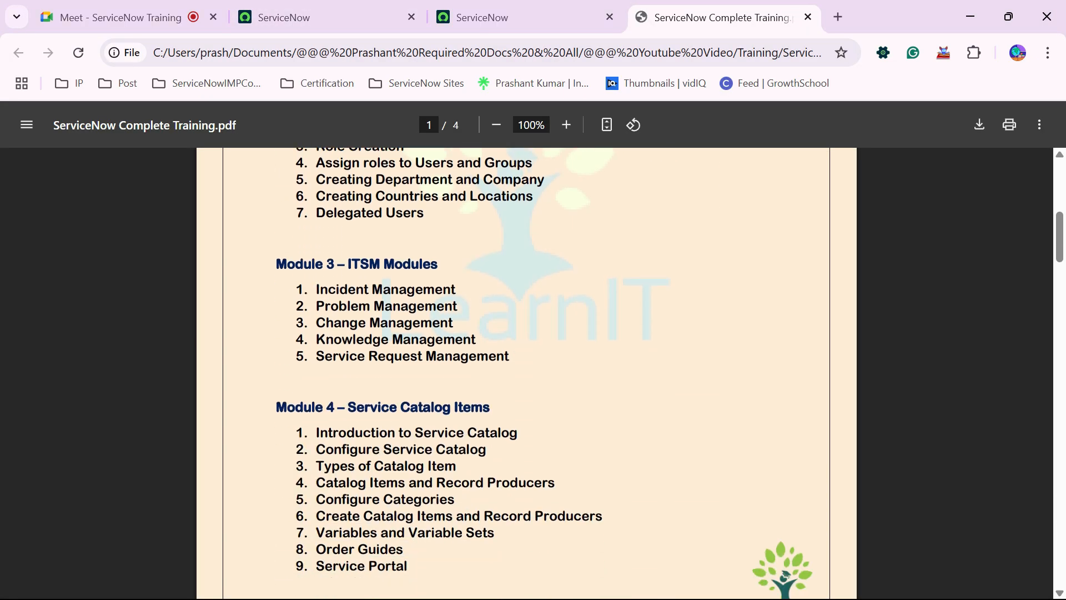
drag(349, 250, 441, 249)
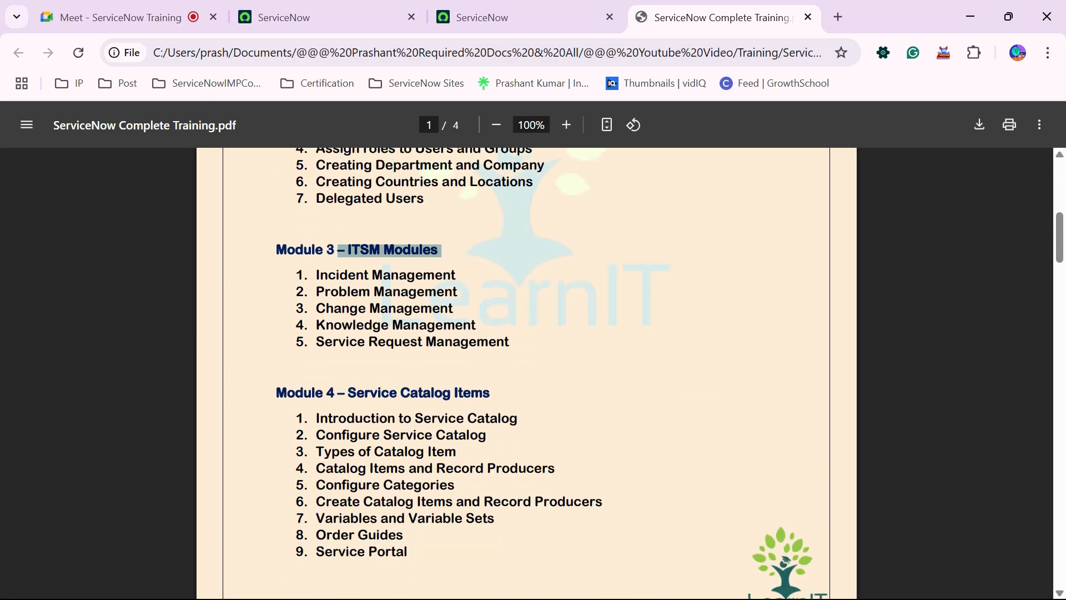
click(449, 253)
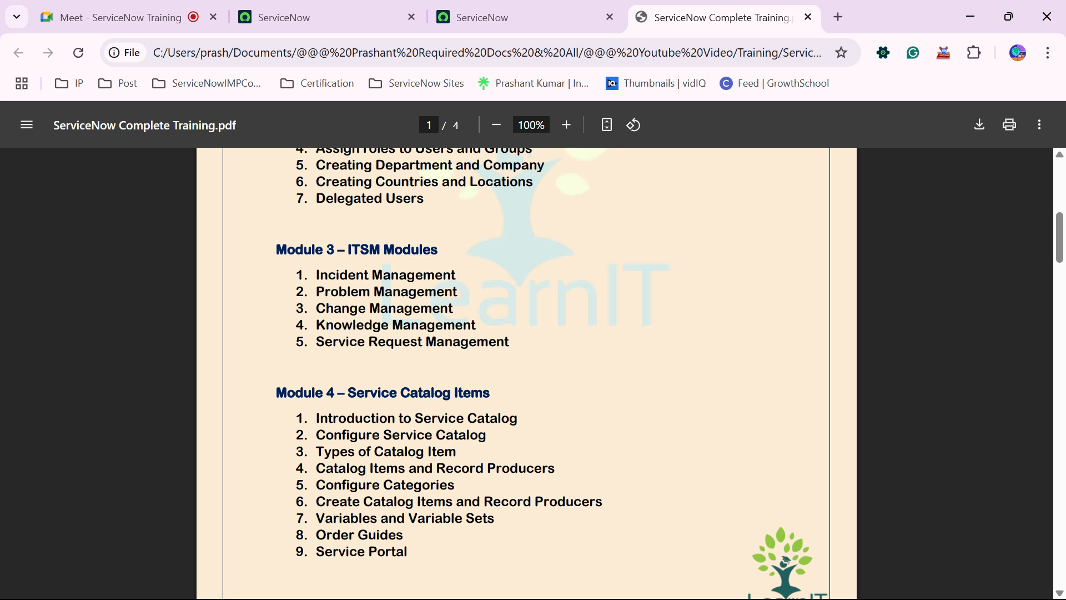
drag(287, 252, 509, 342)
click(512, 343)
double_click(468, 341)
Step: Skim the neighbouring modules of the syllabus and mark the full Module 3 – ITSM Modules heading
scroll(468, 341, down, 3)
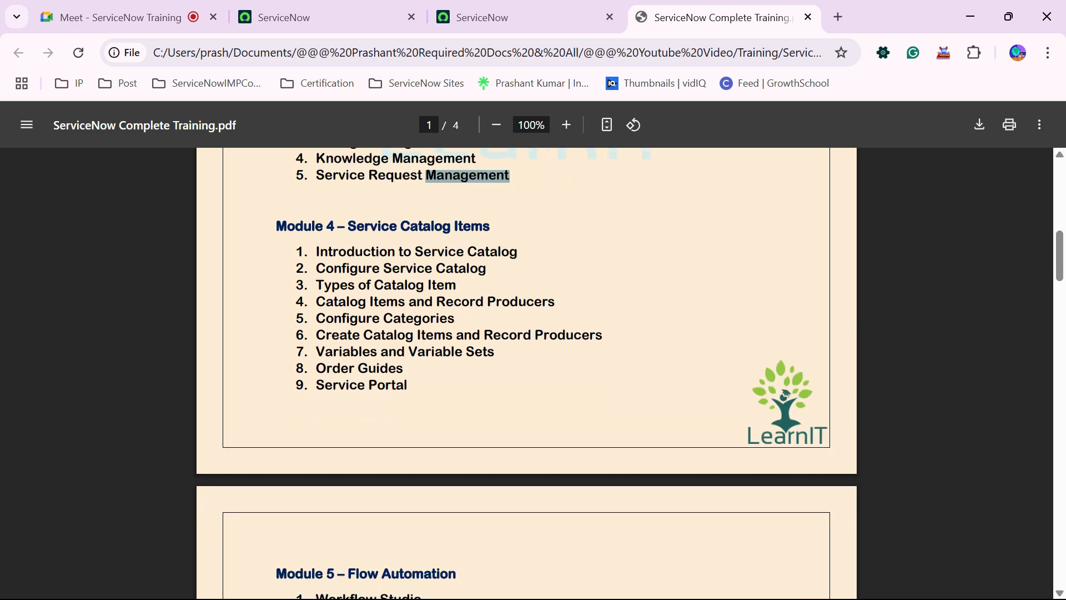
scroll(526, 372, down, 4)
scroll(526, 372, up, 10)
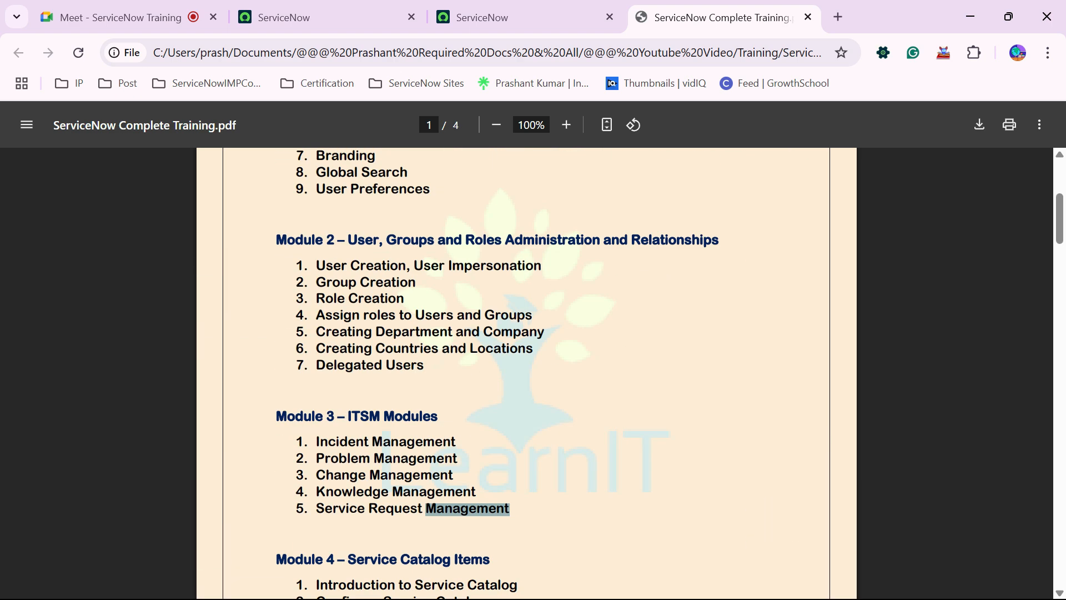
scroll(527, 372, down, 2)
drag(277, 304, 441, 305)
Step: Look through the syllabus topics of the modules after Module 3, from Service Catalog Items to Service Level Management
scroll(785, 505, down, 2)
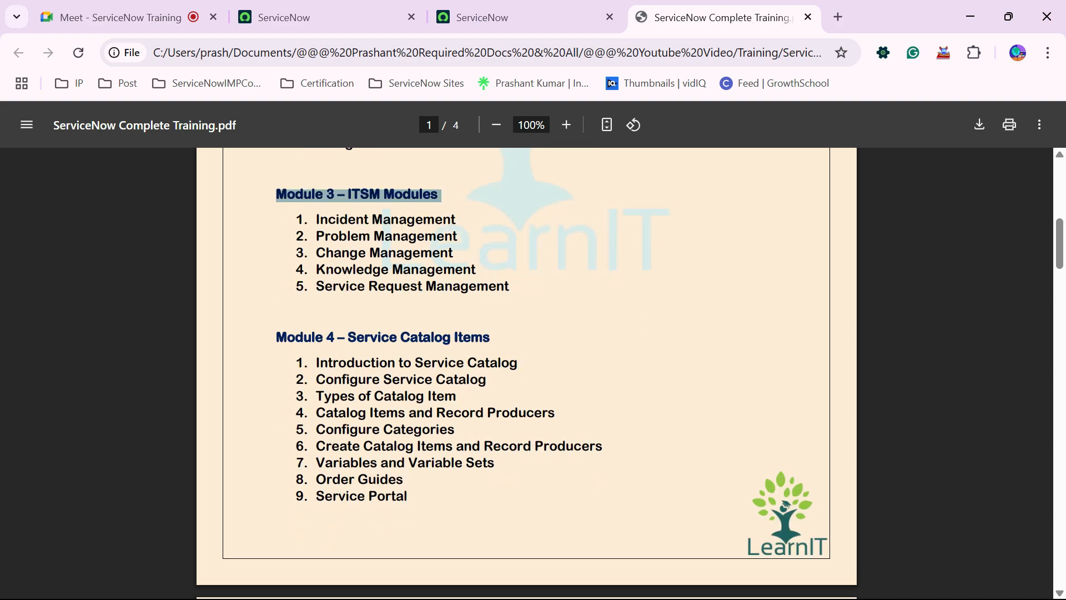
scroll(785, 505, down, 8)
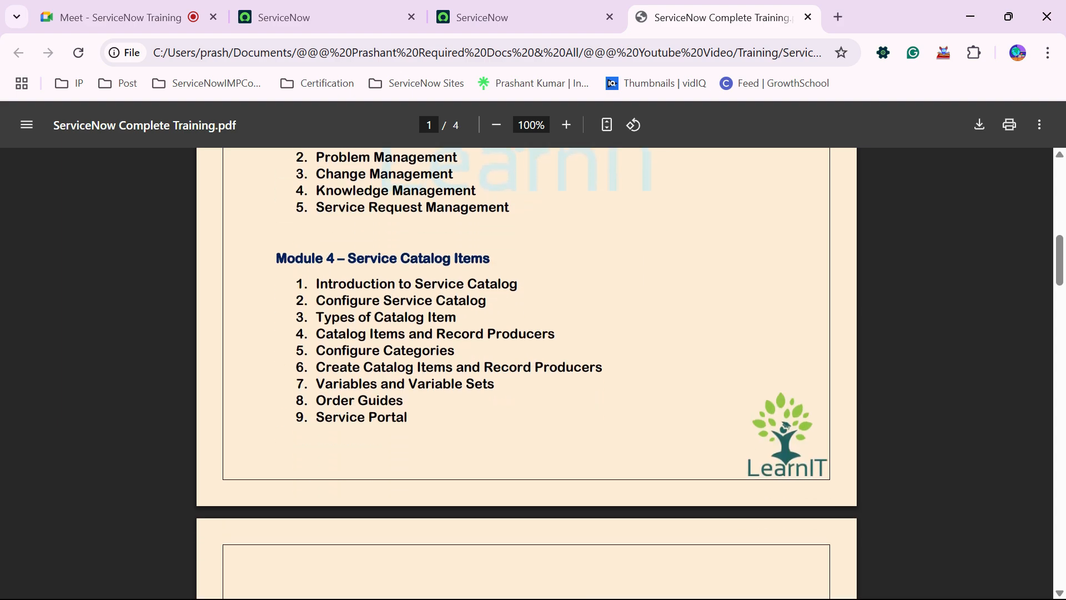
scroll(527, 372, down, 10)
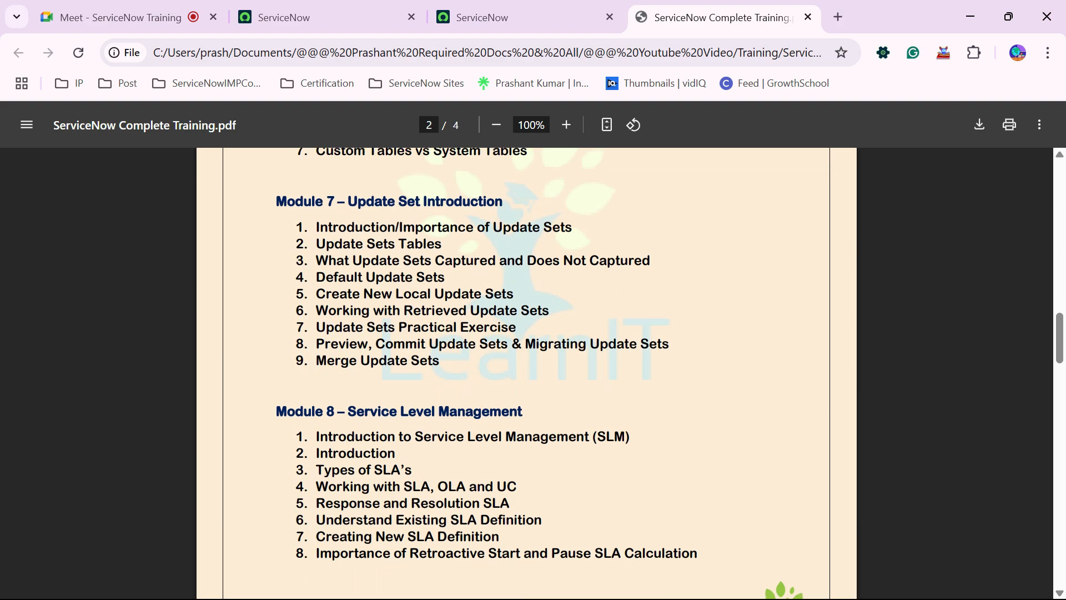
scroll(527, 372, up, 6)
scroll(526, 372, up, 15)
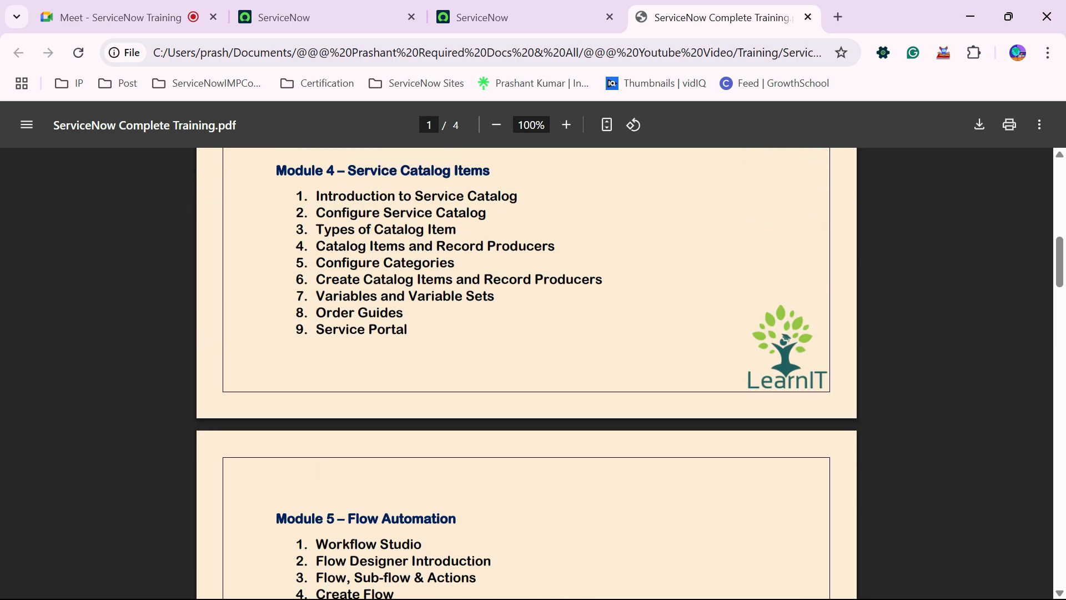
scroll(784, 560, down, 1)
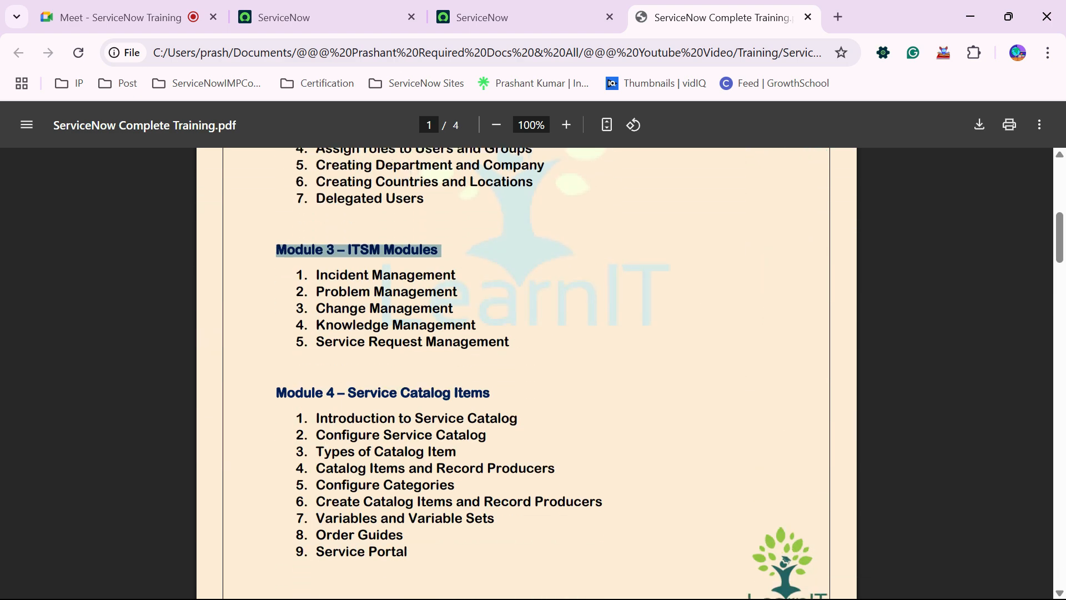
scroll(784, 561, down, 7)
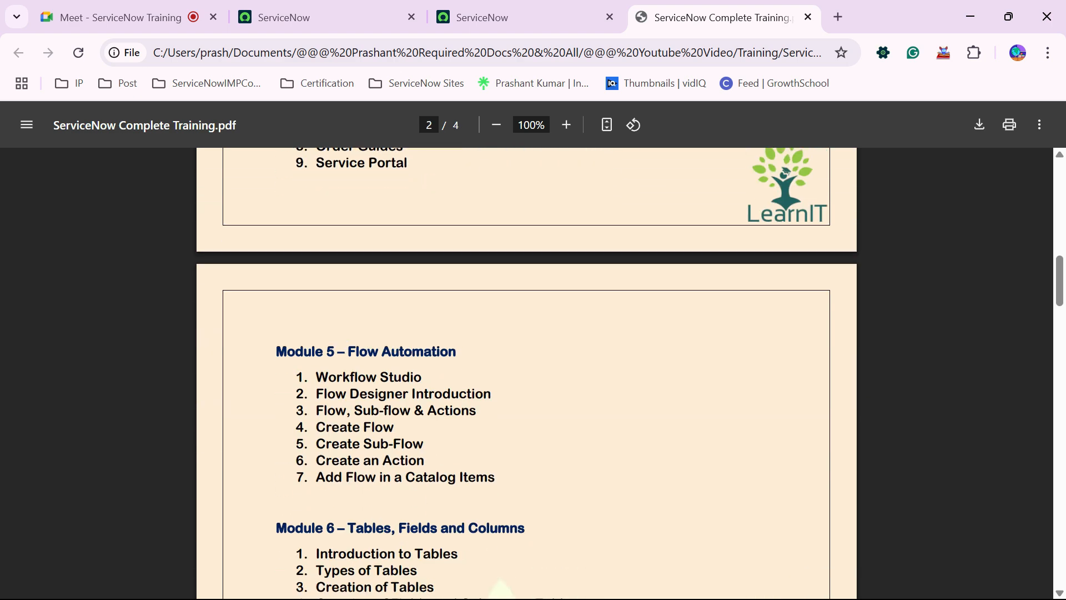
Step: Mark the Module 5 – Flow Automation topics from Flow, Sub-flow & Actions through Add Flow in a Catalog Items
scroll(785, 560, up, 1)
scroll(785, 561, down, 2)
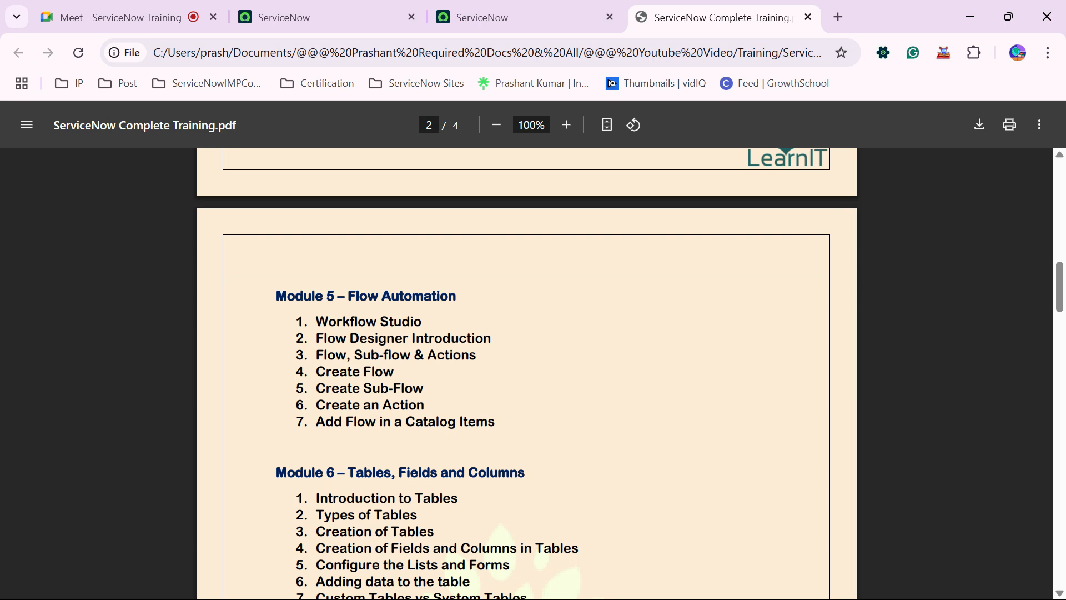
drag(304, 322, 476, 421)
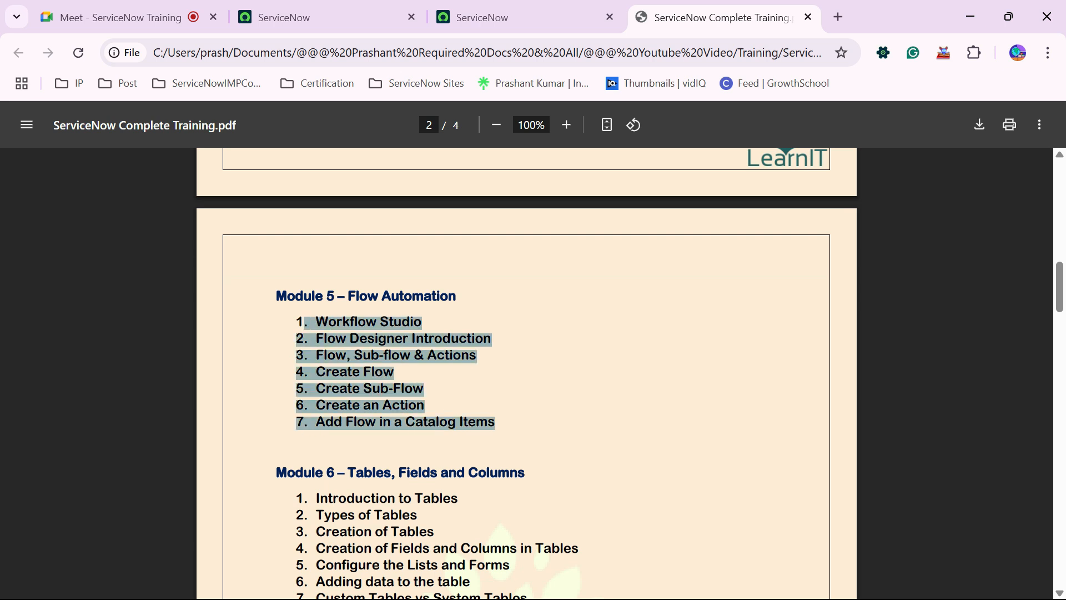
drag(400, 355, 495, 422)
click(326, 372)
click(495, 422)
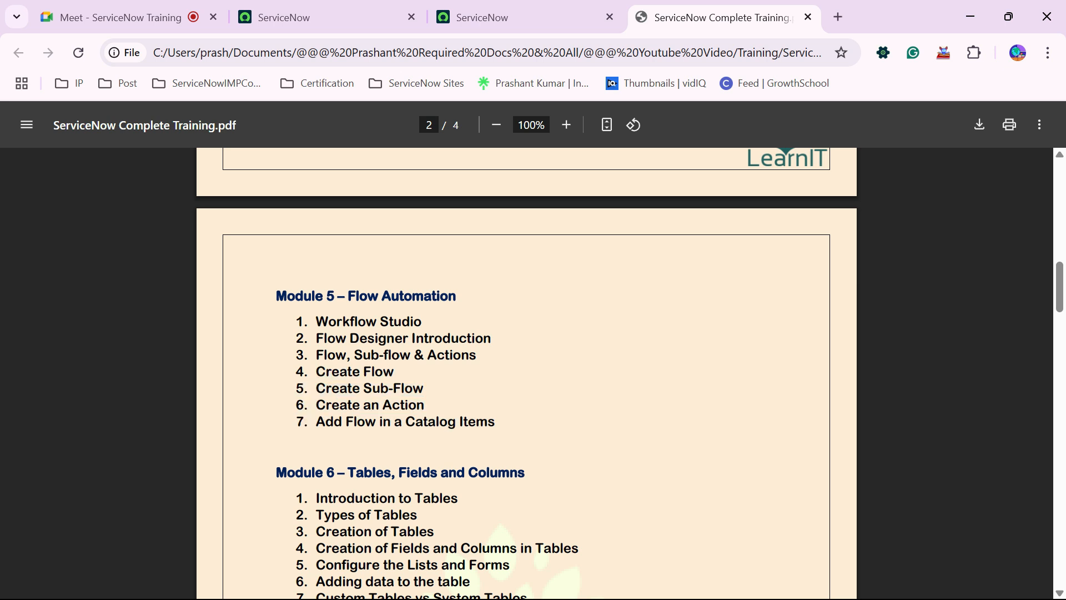
drag(316, 356, 495, 422)
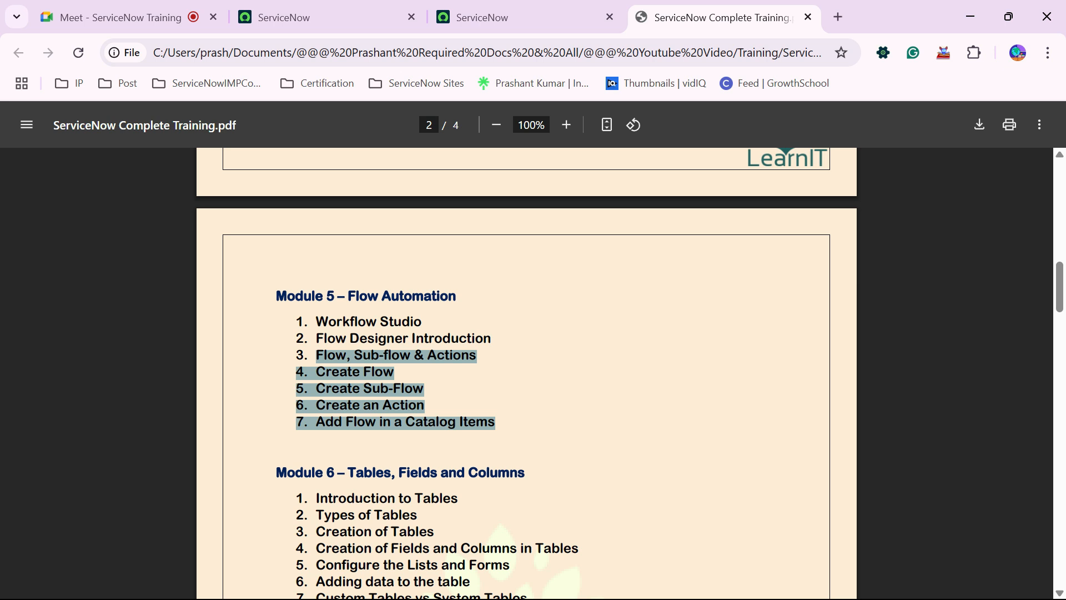
scroll(527, 372, down, 4)
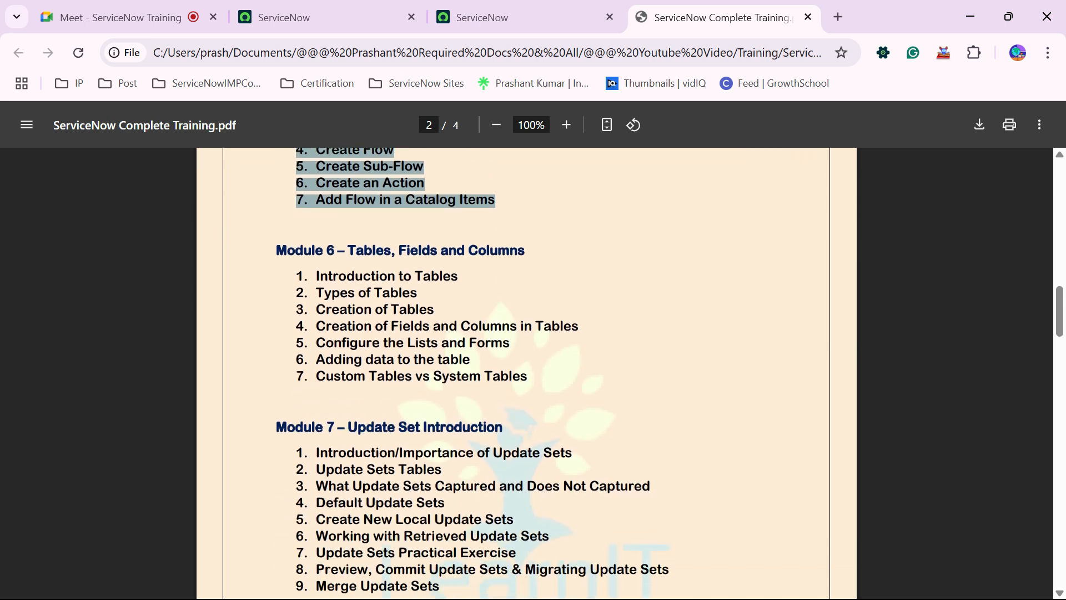
scroll(527, 372, up, 1)
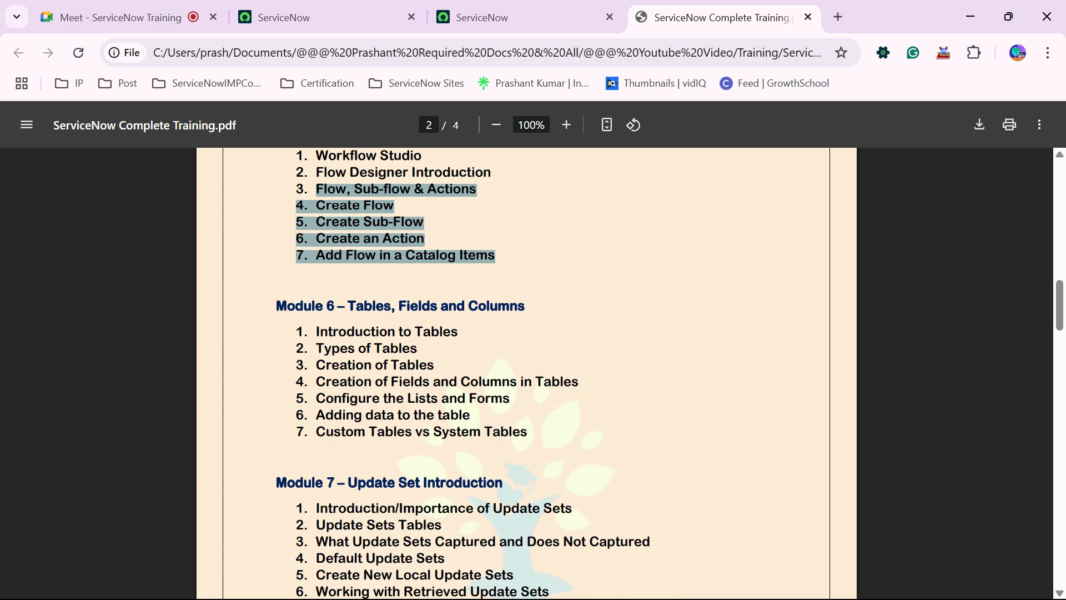
Step: Switch to the Google Meet call, present the entire screen to the participants, and return to the training PDF
key(alt+Tab)
key(alt+Tab)
key(ctrl+1)
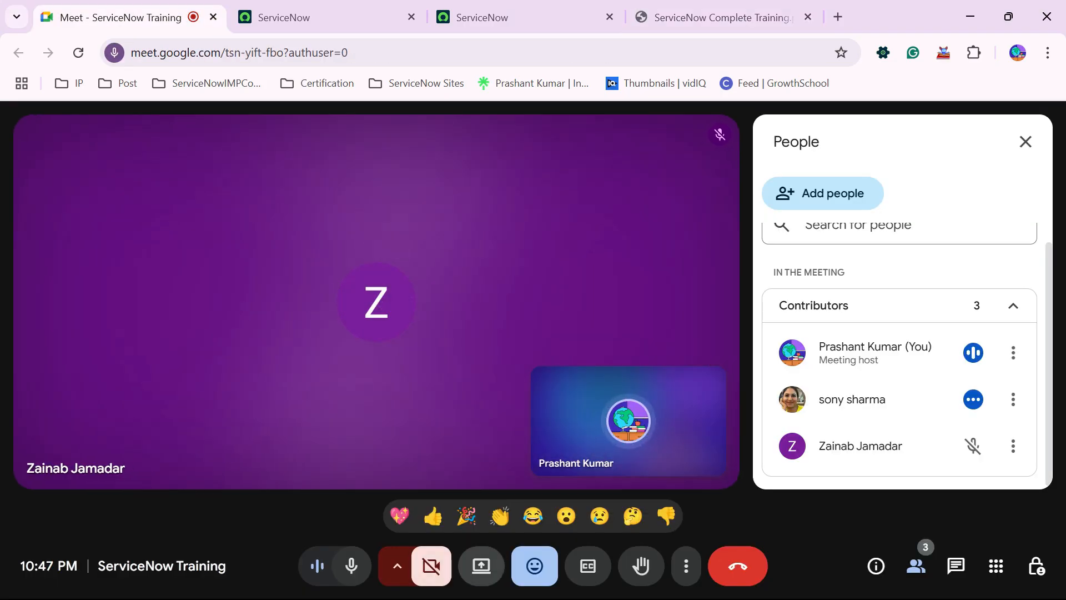
click(481, 566)
click(686, 149)
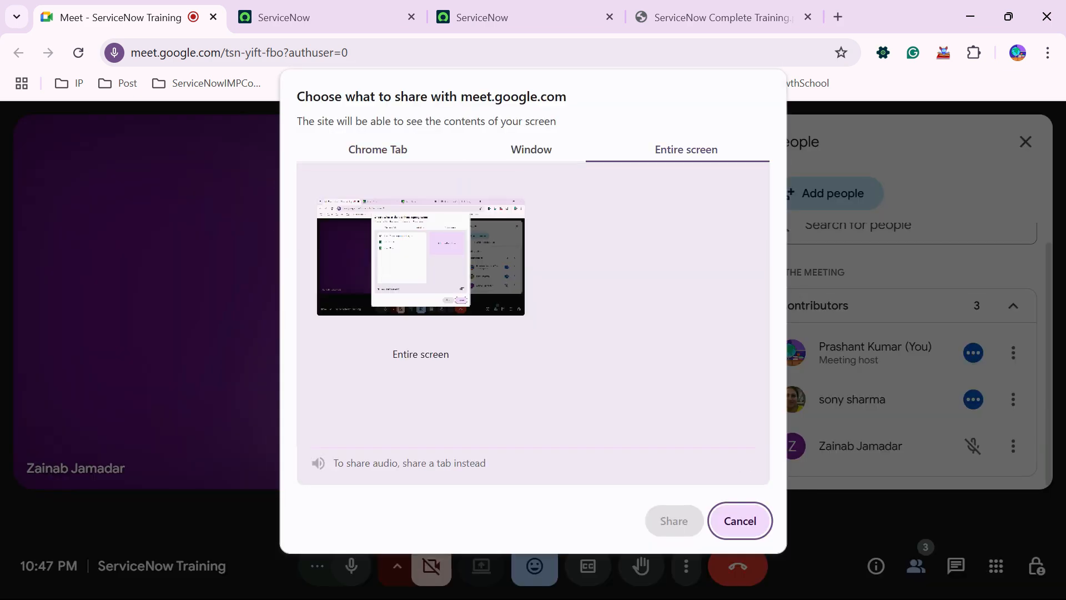
click(421, 260)
click(674, 521)
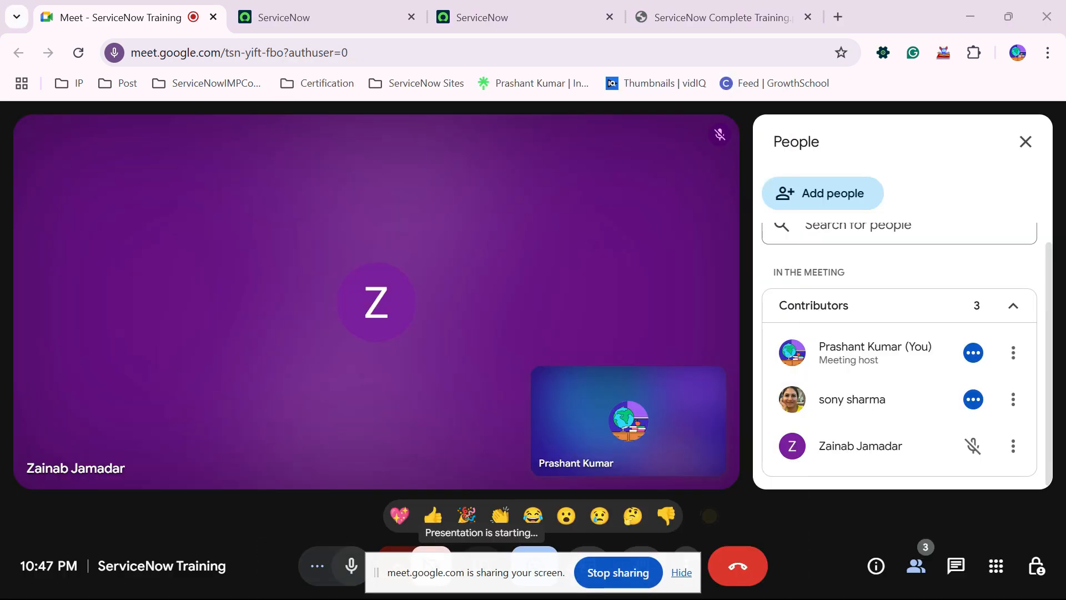
key(ctrl+4)
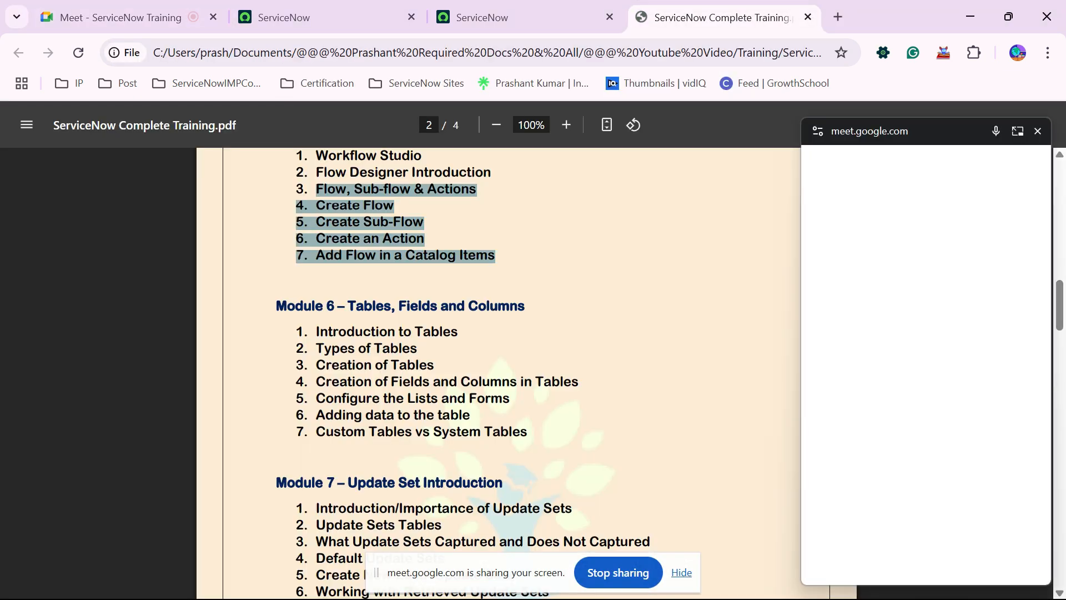
Step: Mark the Module 3 – ITSM Modules heading with its five topics, and single out the word Incident
scroll(605, 384, up, 9)
scroll(605, 383, up, 3)
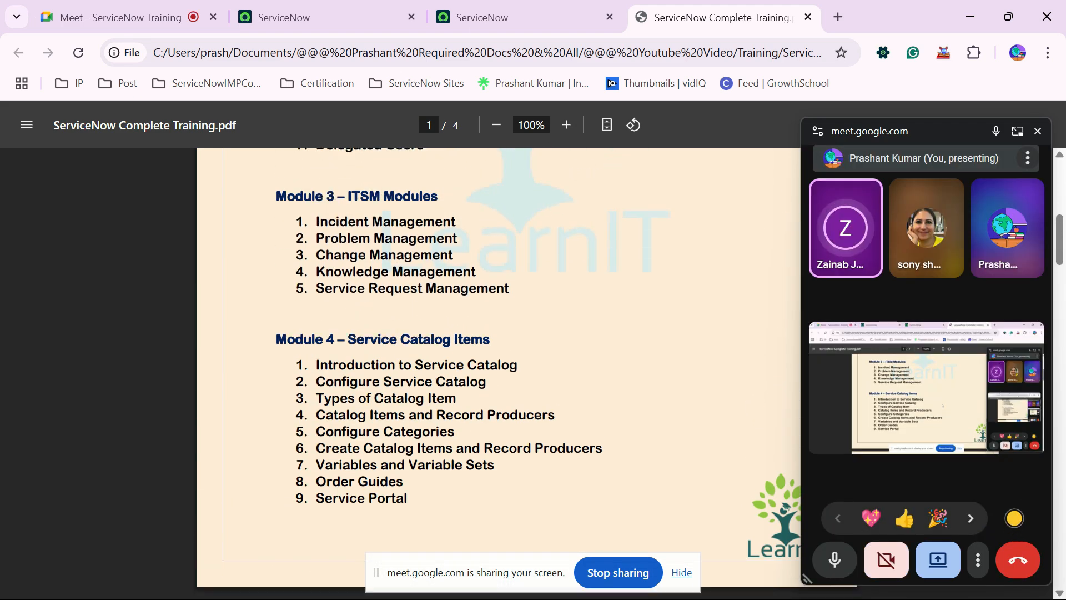
drag(274, 305, 514, 399)
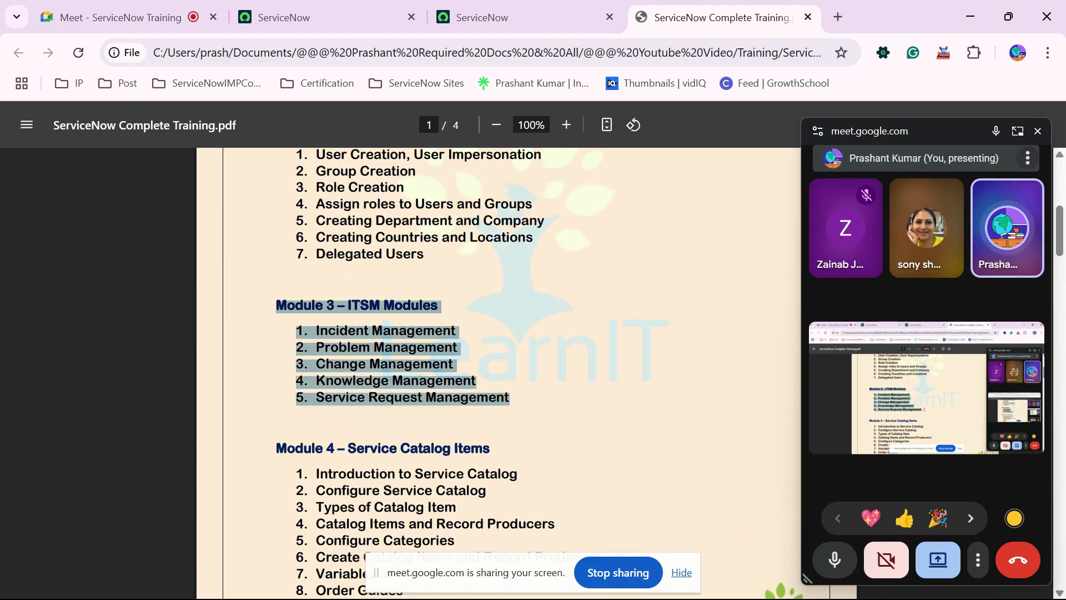
double_click(326, 331)
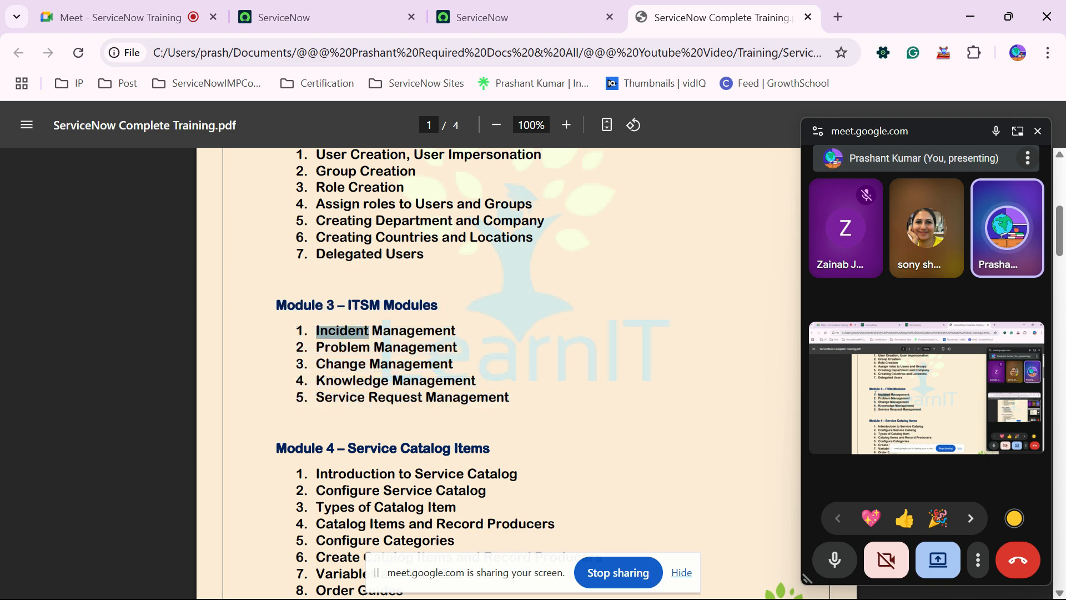
click(272, 303)
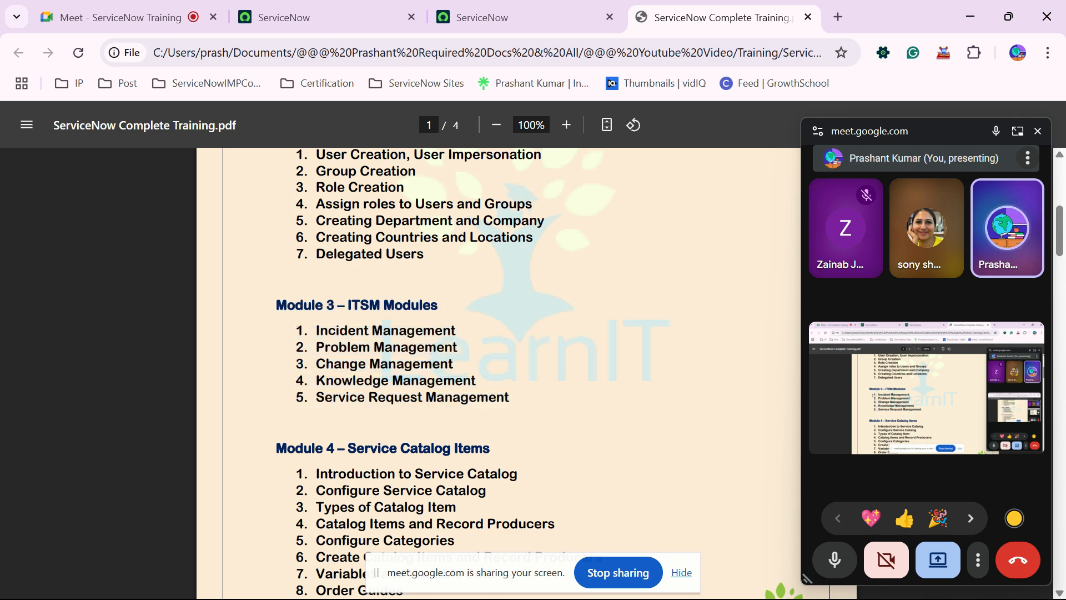
Step: Mark the Module 4 – Service Catalog Items heading and its first topic, then clear the selection
scroll(500, 372, down, 3)
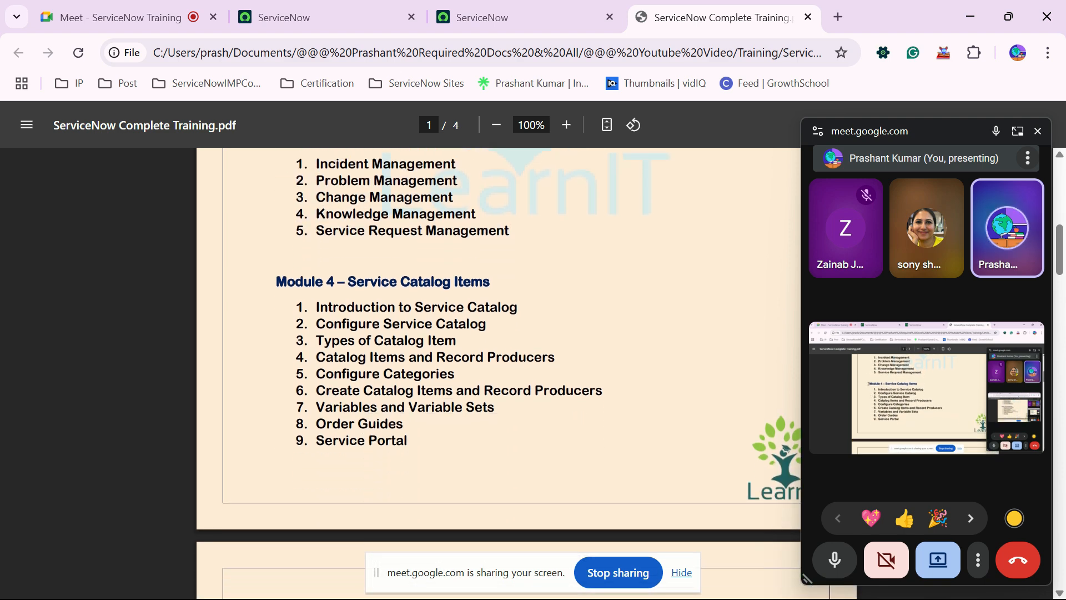
drag(276, 282, 477, 308)
click(456, 455)
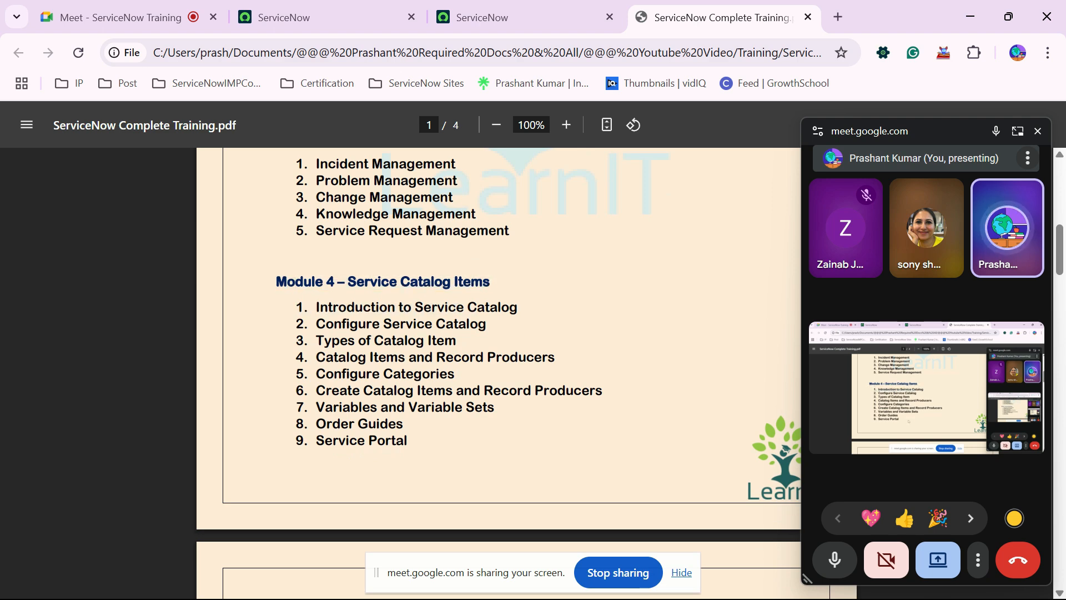
Step: Mark the Module 5 – Flow Automation heading and all its topics starting from Workflow Studio
scroll(499, 372, down, 2)
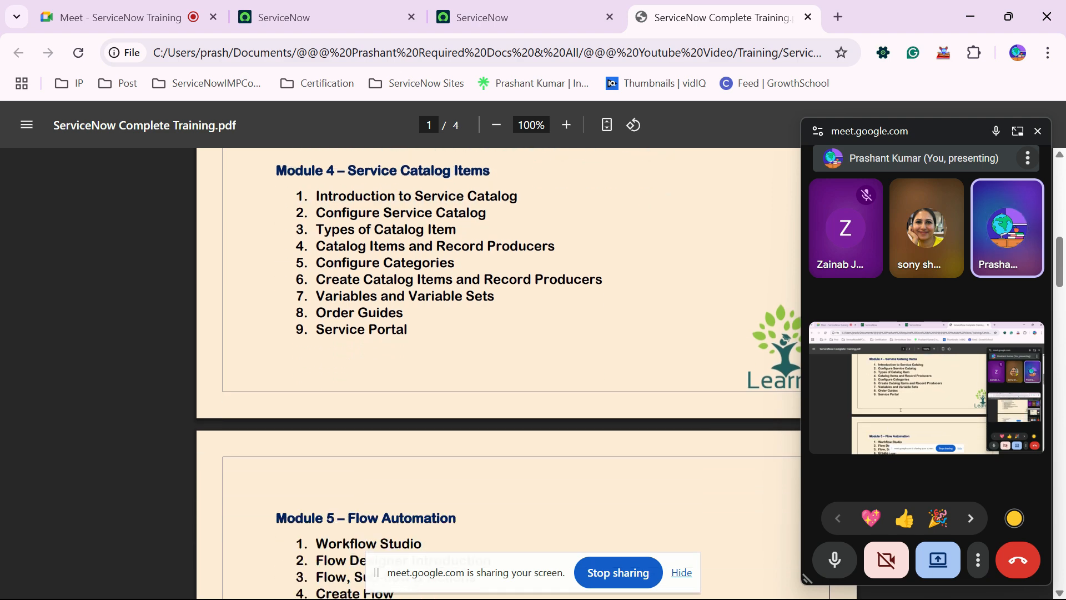
scroll(498, 372, down, 3)
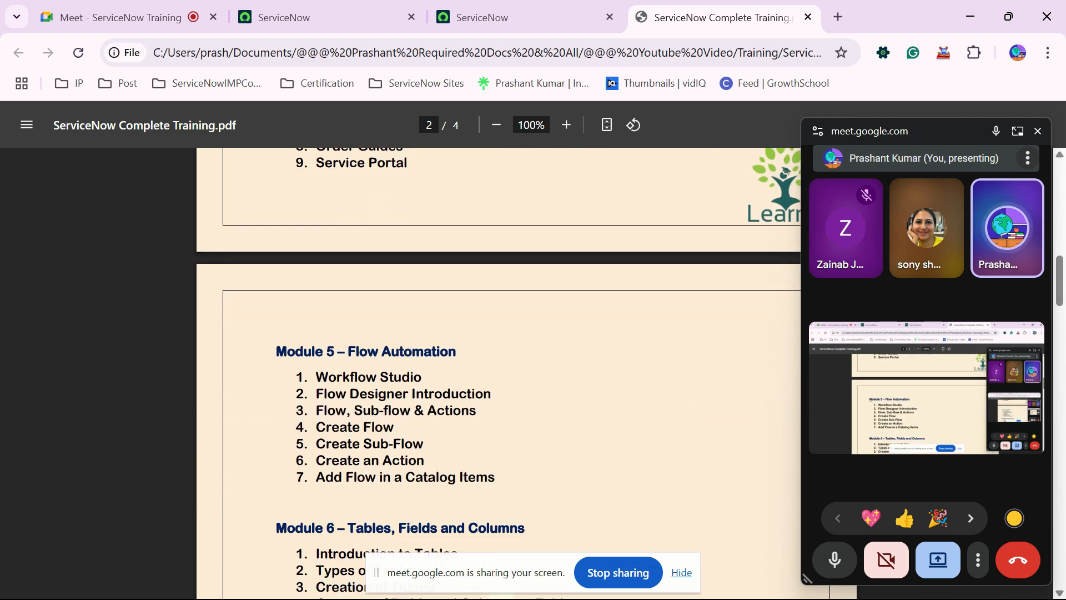
drag(276, 352, 456, 351)
scroll(499, 372, down, 1)
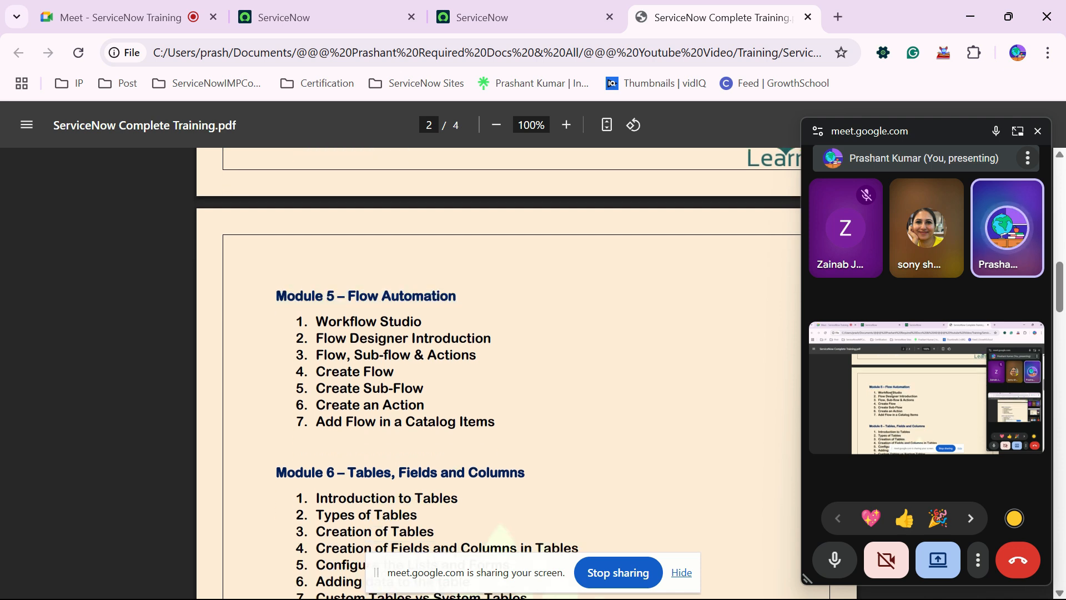
drag(316, 321, 496, 423)
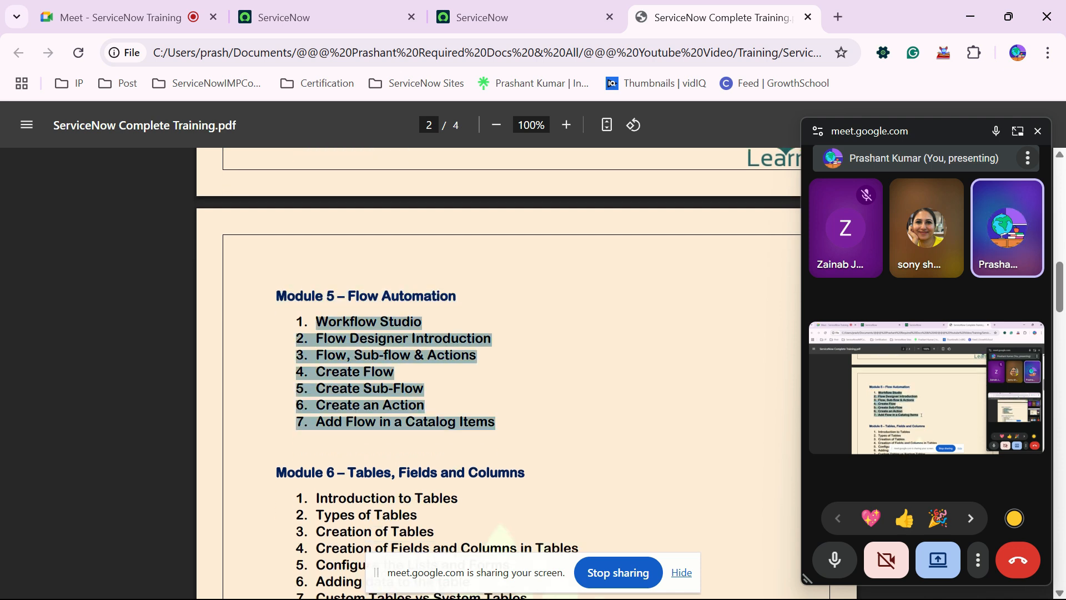
click(513, 424)
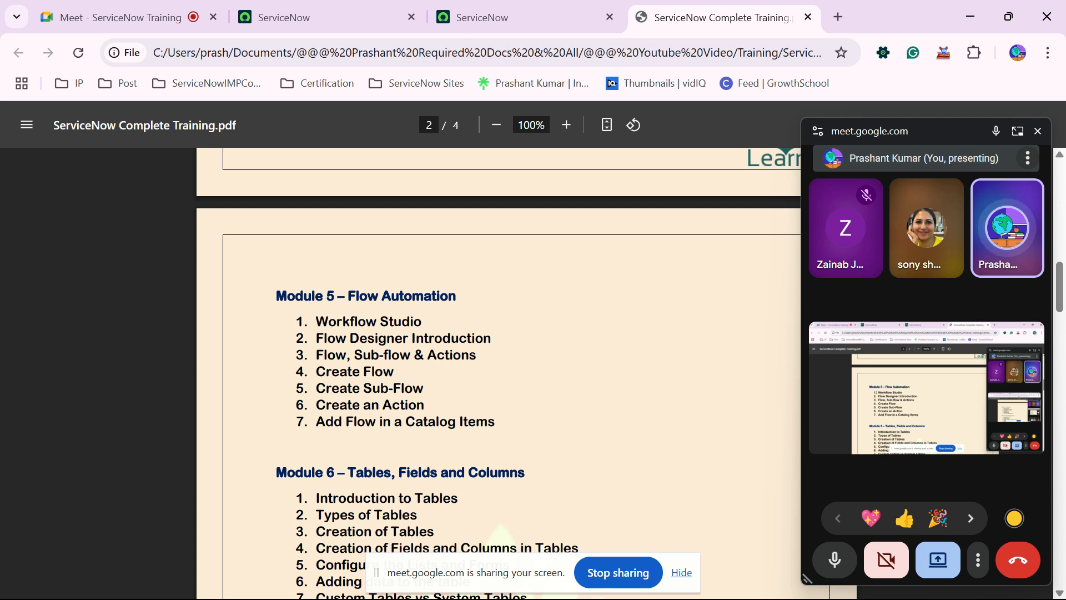
Step: Point out the Flow Automation title together with its topics down to Add Flow in a Catalog Items, then clear the selection
drag(337, 296, 468, 340)
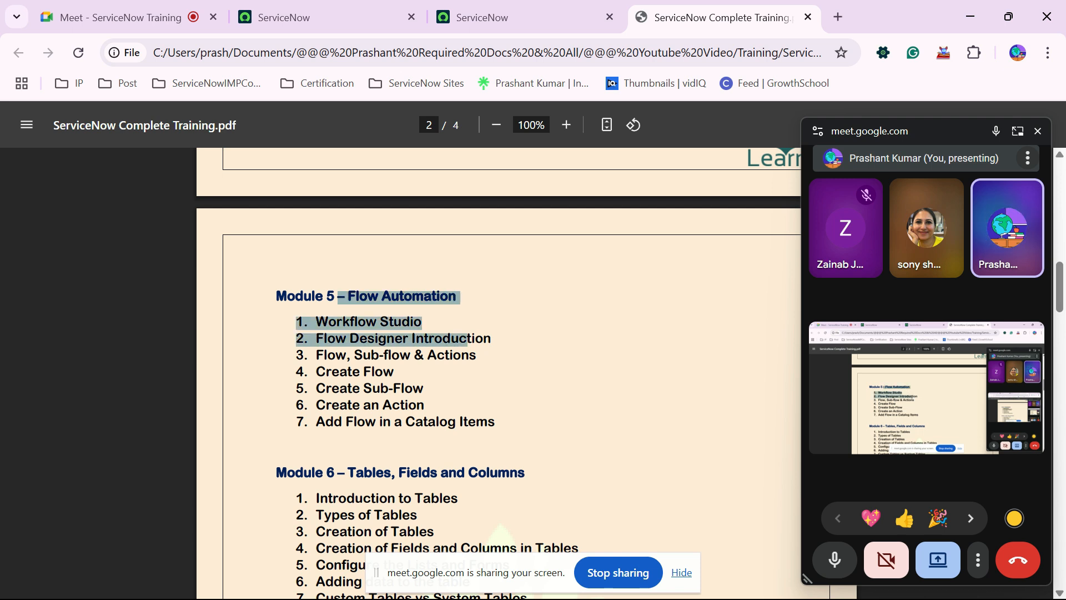
click(484, 422)
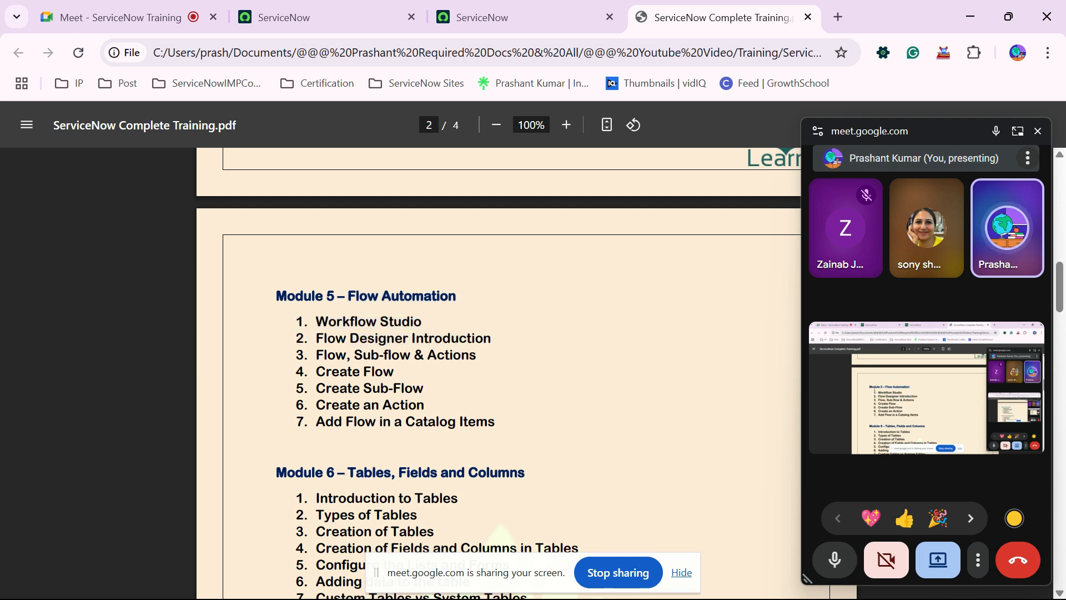
drag(337, 296, 438, 355)
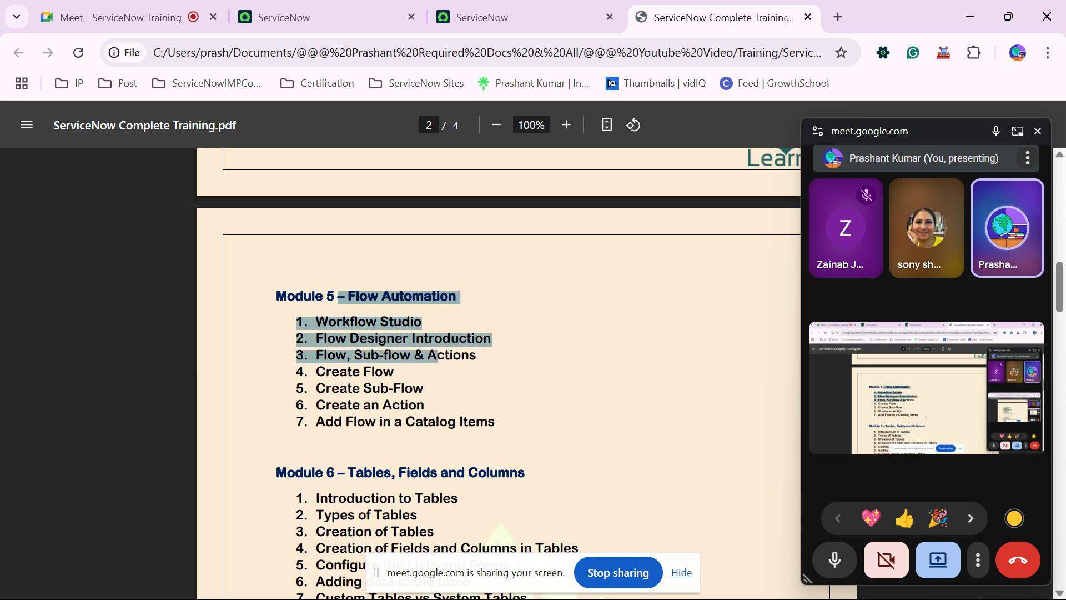
click(528, 425)
scroll(527, 425, up, 2)
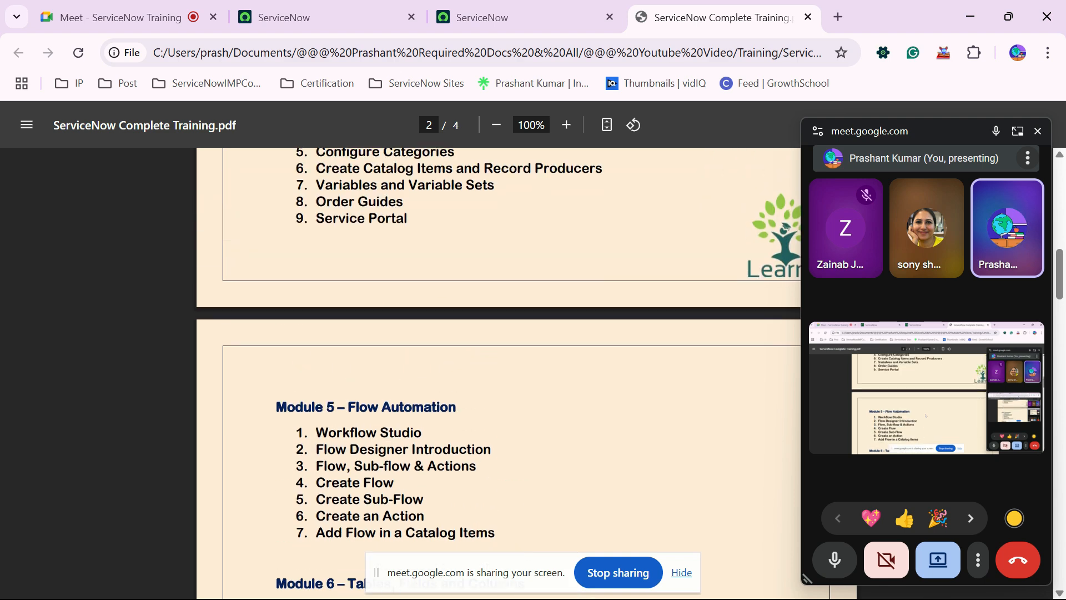
scroll(527, 425, up, 3)
scroll(528, 425, down, 5)
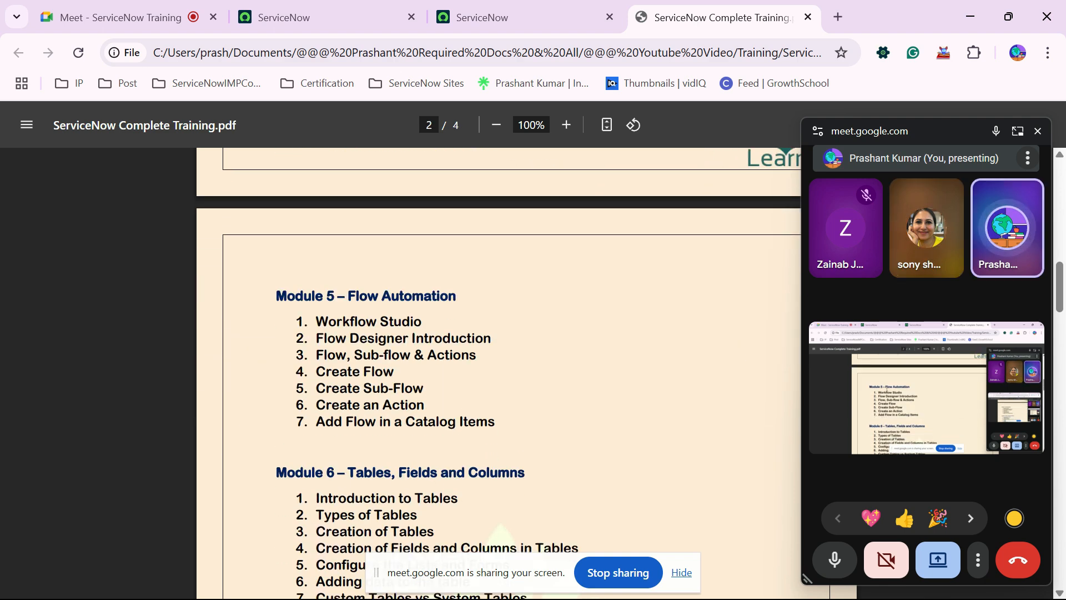
drag(347, 295, 495, 423)
click(500, 423)
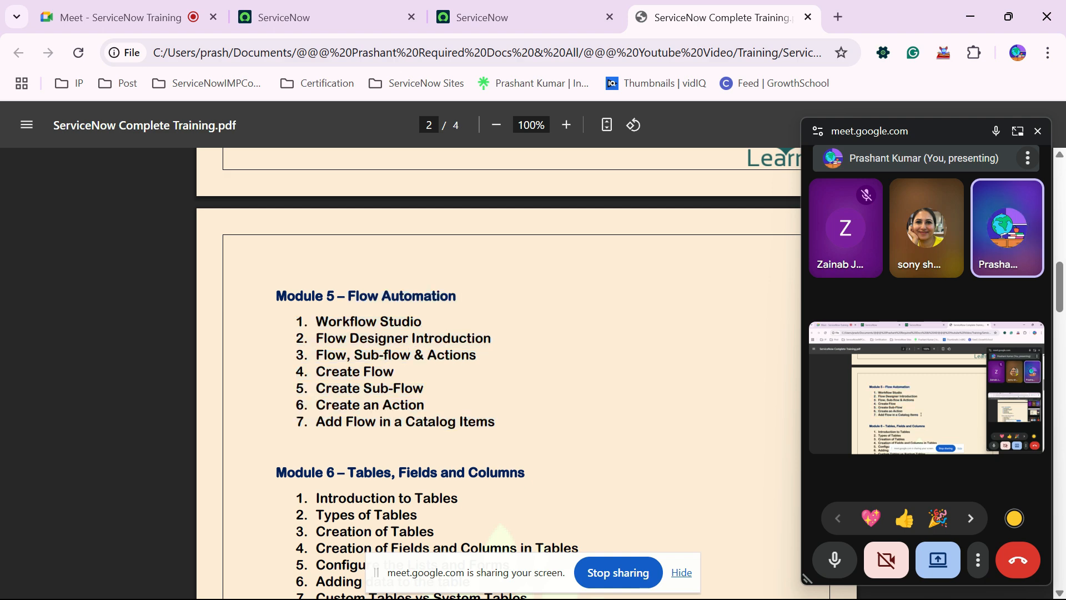
Step: Look through the syllabus topics of the neighbouring modules, from Flow Automation to Update Set Introduction
scroll(499, 423, down, 4)
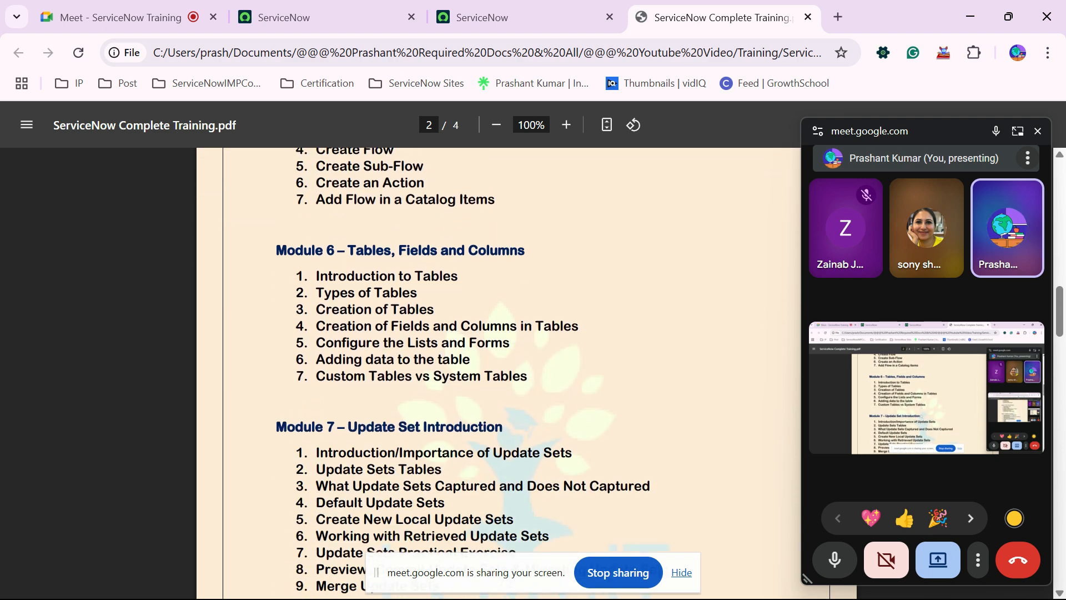
scroll(500, 372, up, 2)
scroll(500, 372, down, 2)
scroll(500, 372, up, 4)
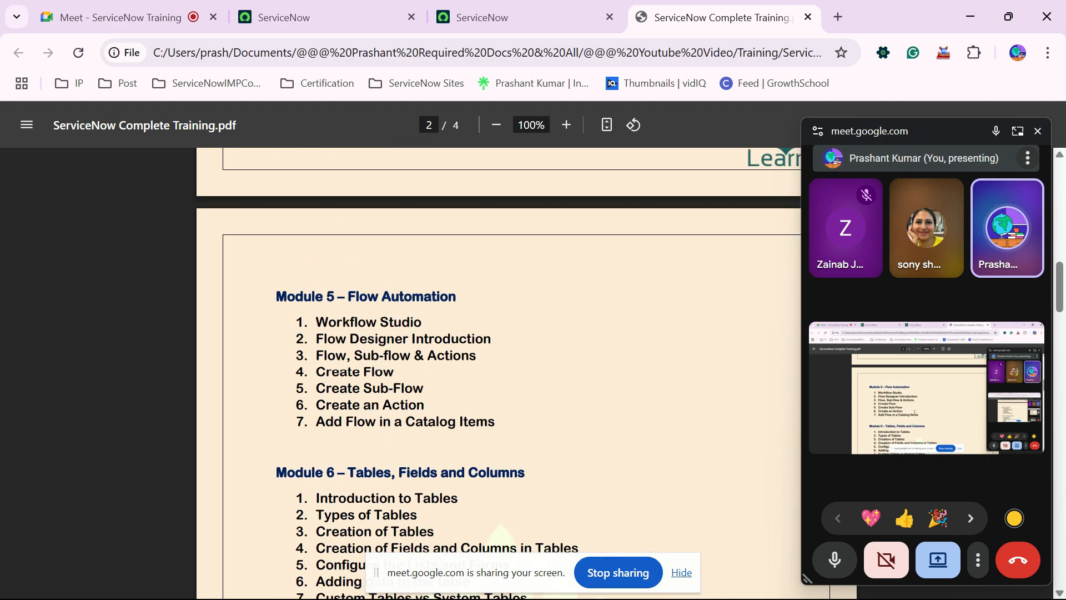
scroll(500, 372, up, 8)
scroll(500, 372, down, 10)
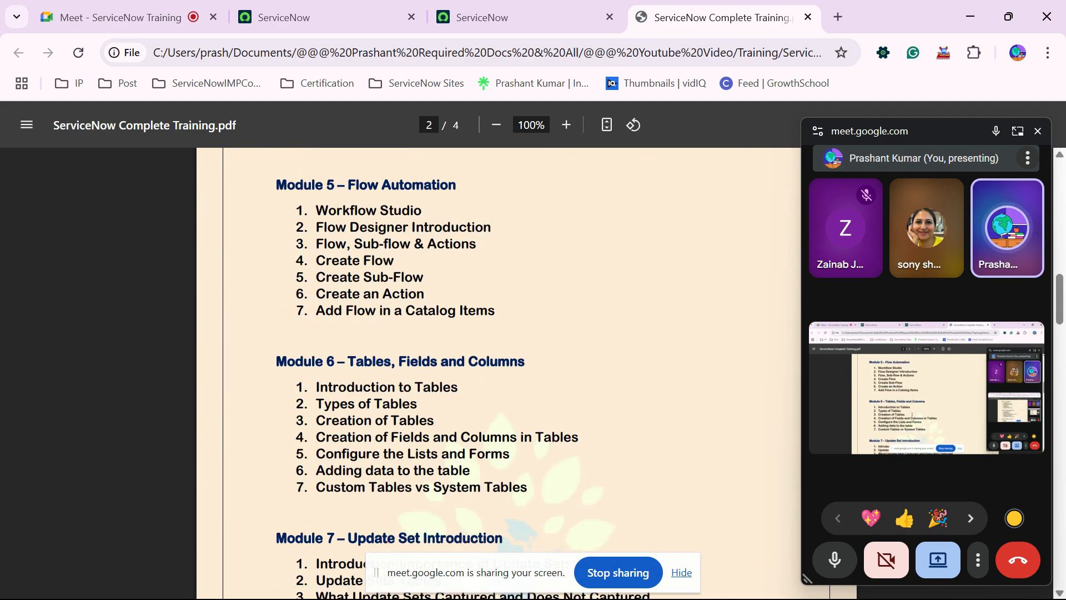
scroll(499, 372, down, 7)
scroll(500, 372, up, 5)
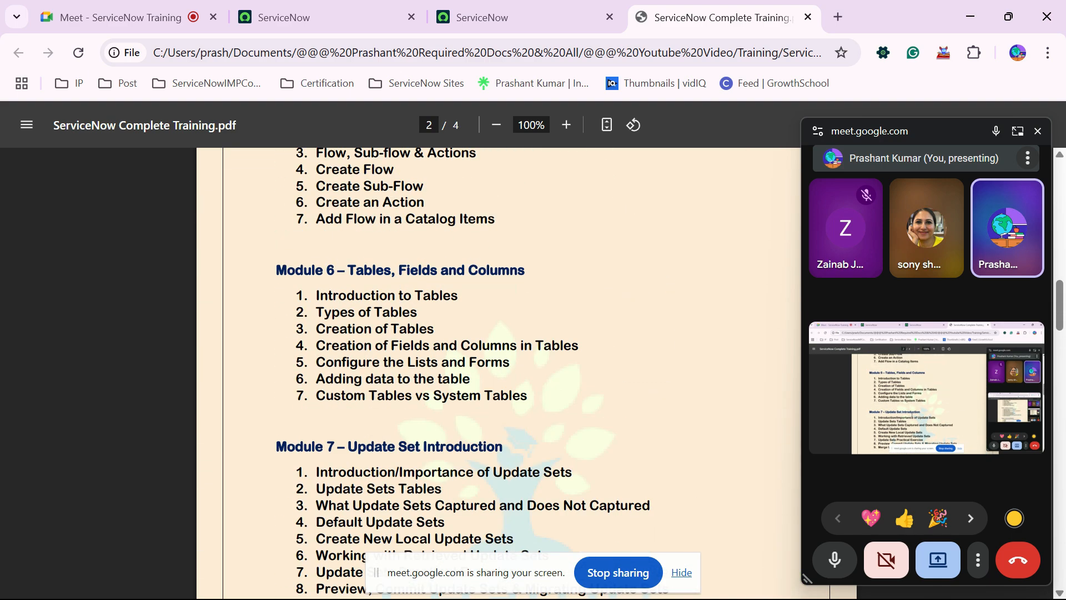
scroll(500, 372, up, 5)
Step: Look through the remaining syllabus modules, from Module 8 – Service Level Management to Module 13 – Scripting Fundamentals
scroll(500, 372, down, 12)
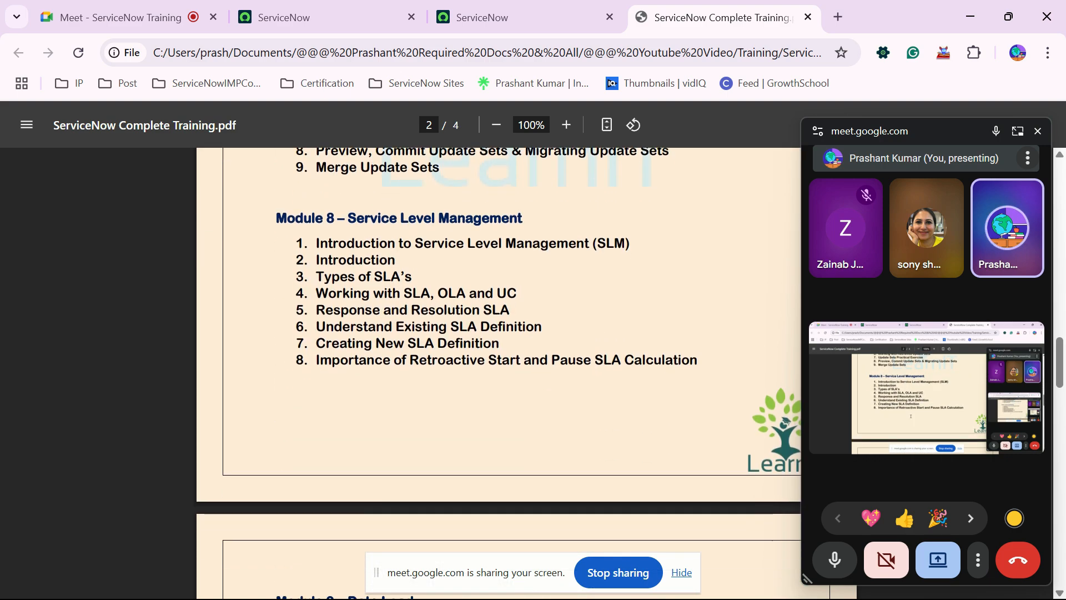
scroll(461, 428, down, 12)
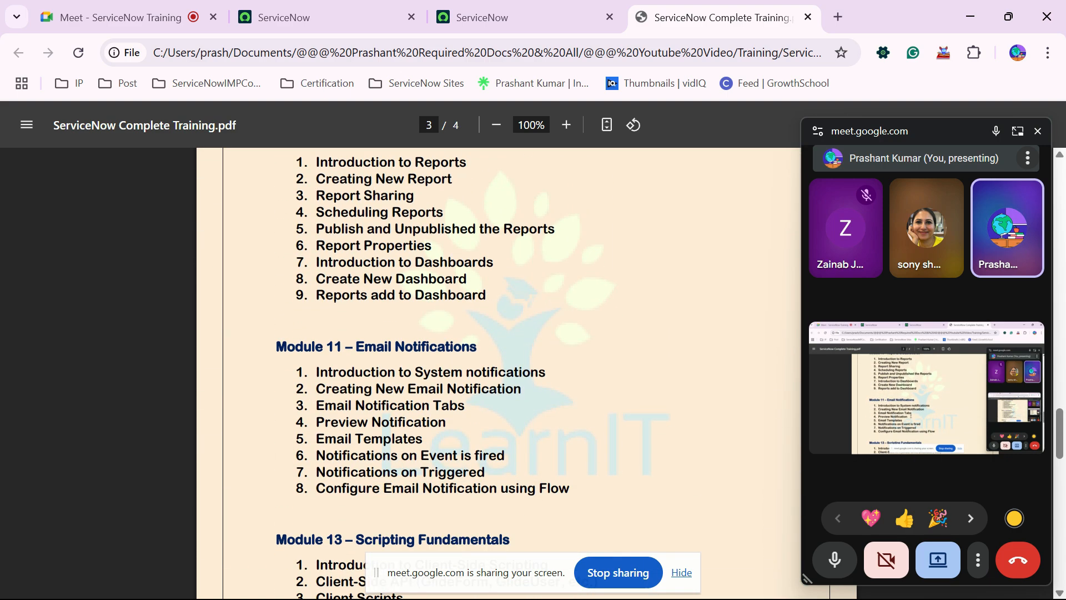
scroll(500, 372, down, 9)
scroll(500, 372, up, 6)
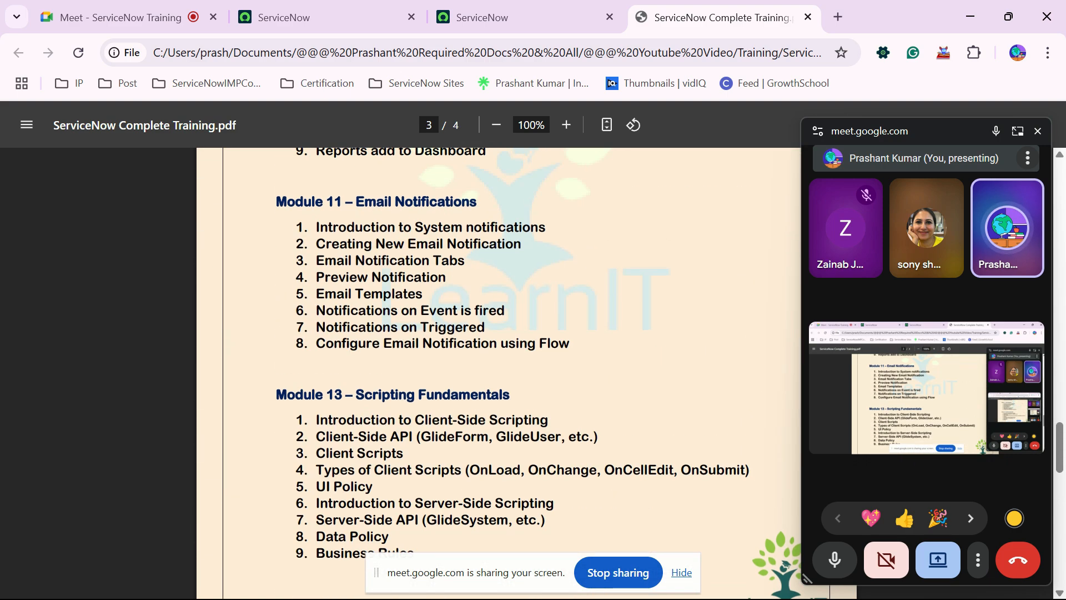
scroll(500, 372, up, 4)
scroll(500, 372, down, 6)
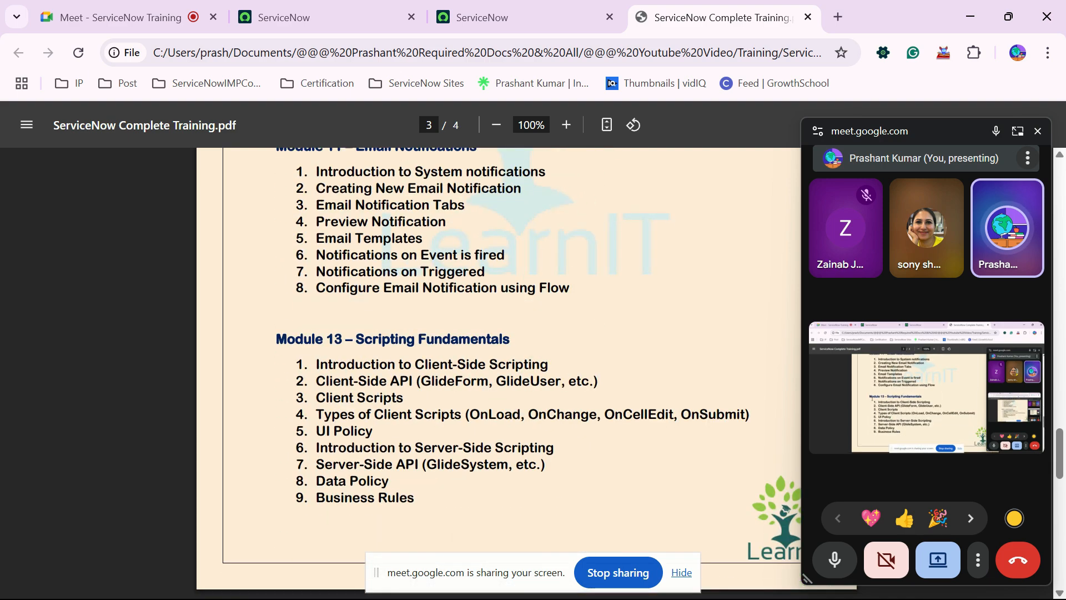
Step: Point out the first two topics of Module 7 – Update Set Introduction, then clear the selection
scroll(500, 372, up, 18)
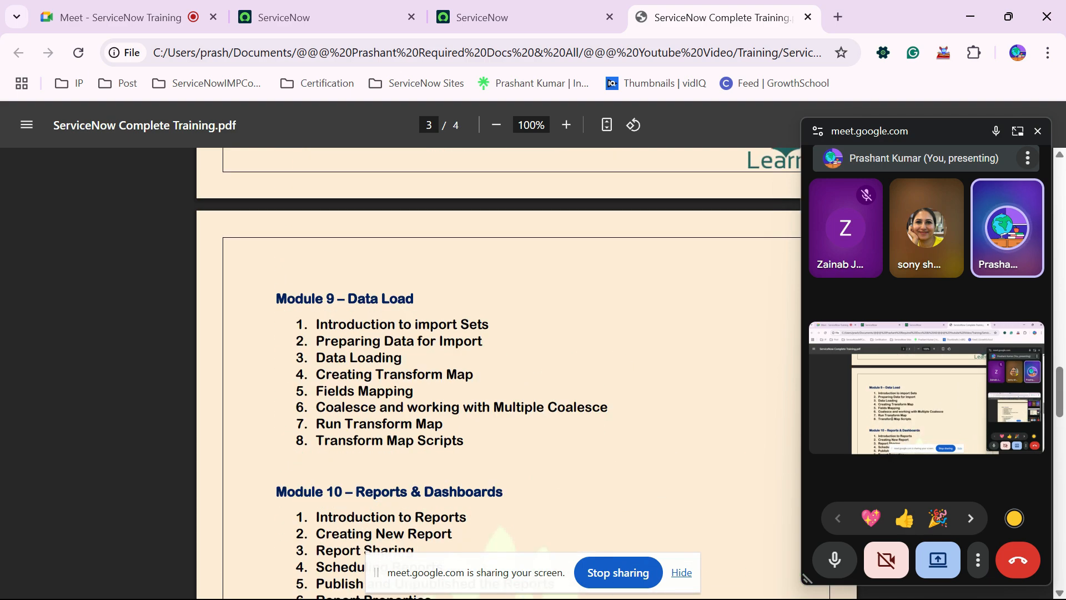
scroll(500, 372, up, 2)
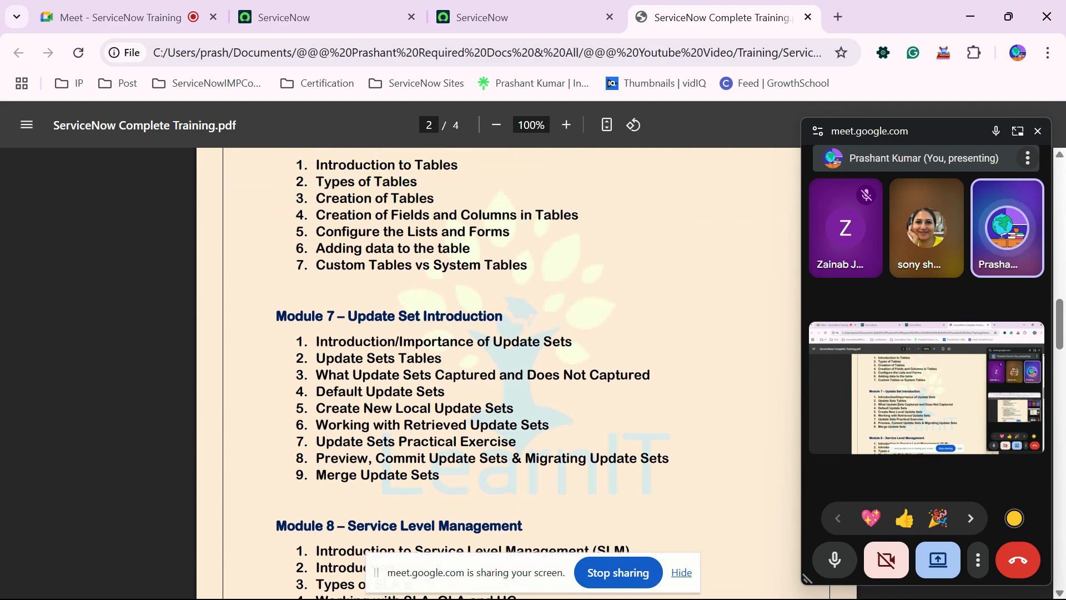
scroll(499, 372, up, 3)
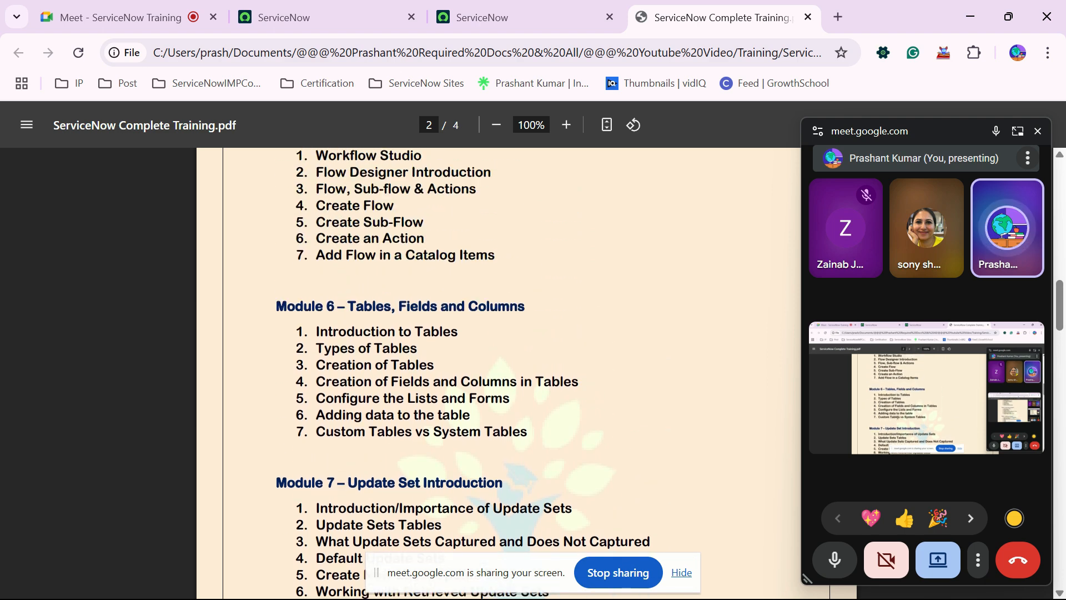
scroll(500, 372, down, 1)
scroll(500, 372, down, 1)
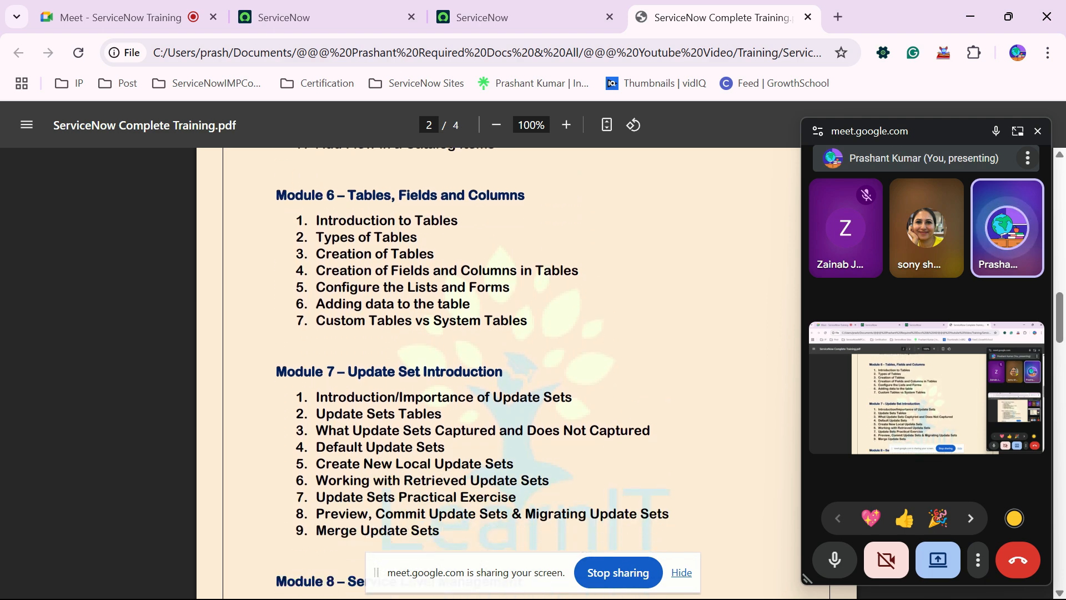
drag(331, 398, 416, 415)
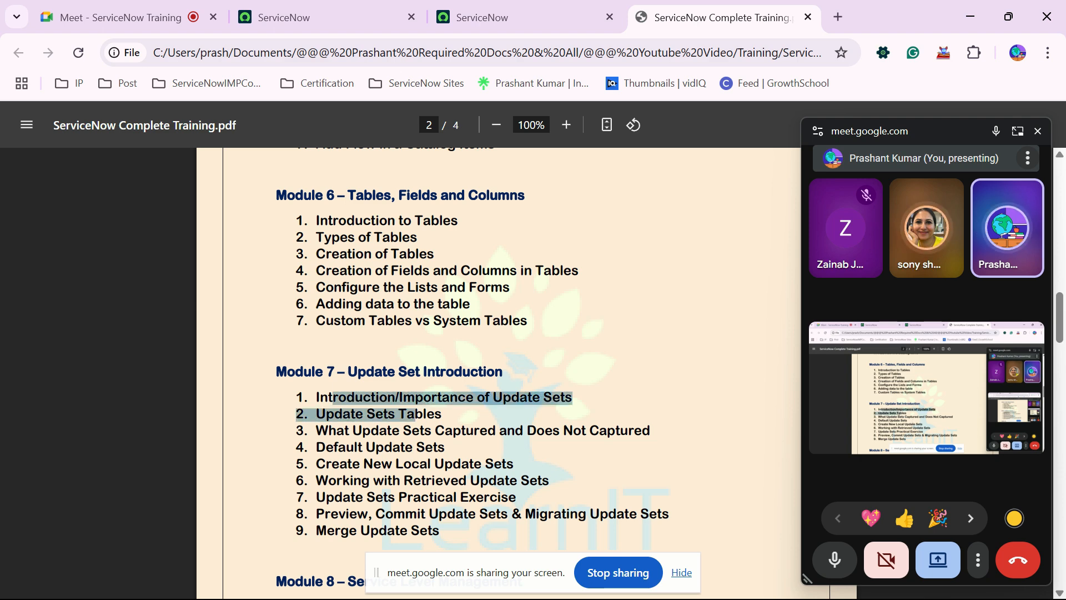
click(375, 475)
Step: Highlight the Module 6 topics from Types of Tables to Custom Tables vs System Tables, then clear the selection
scroll(375, 475, up, 1)
scroll(374, 476, up, 2)
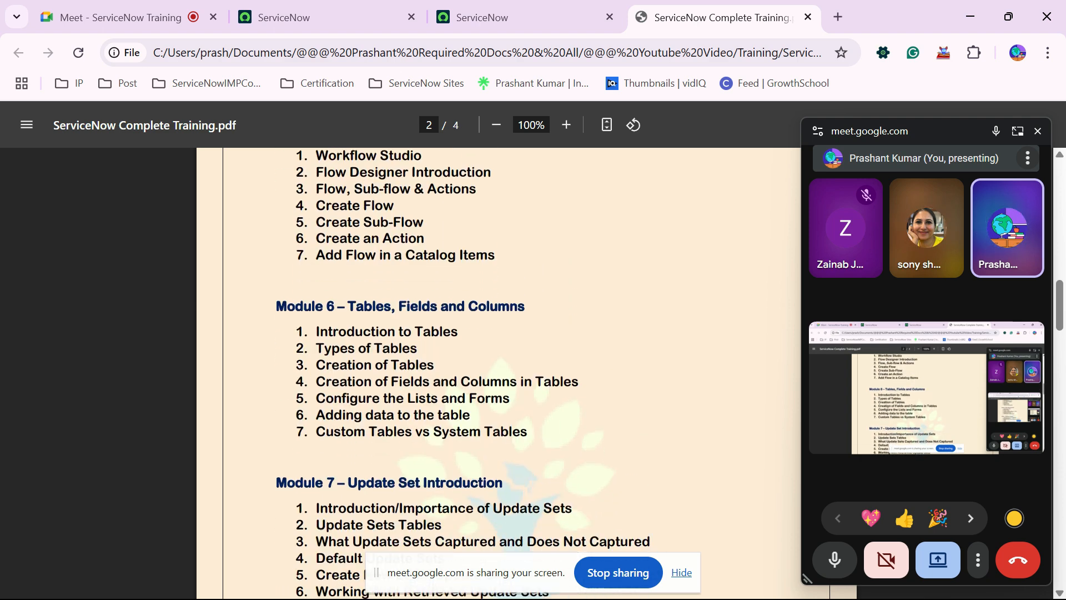
drag(359, 348, 492, 431)
scroll(492, 431, up, 3)
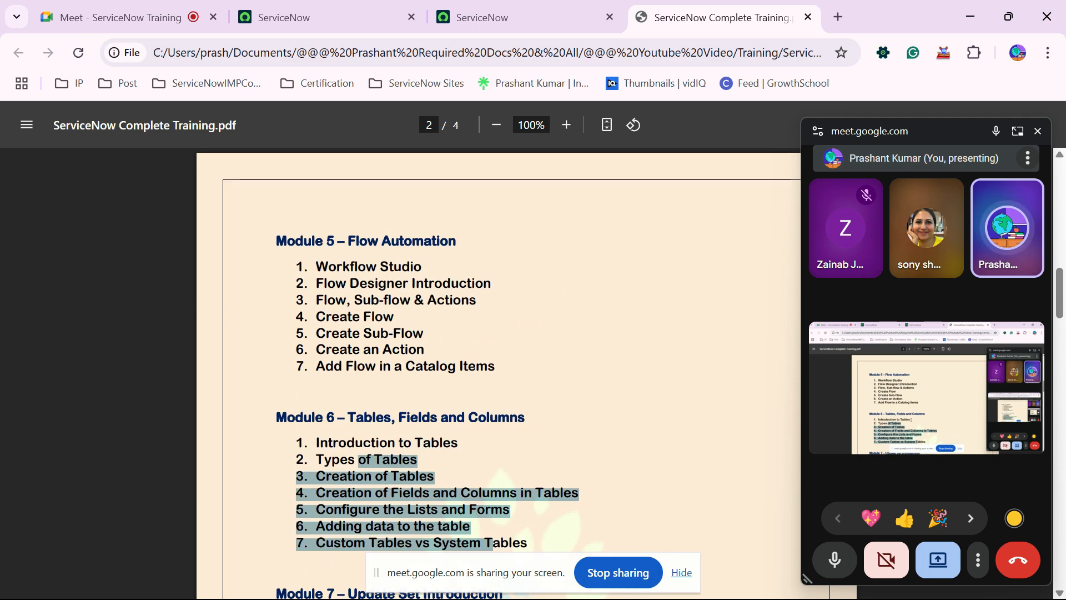
scroll(493, 432, down, 2)
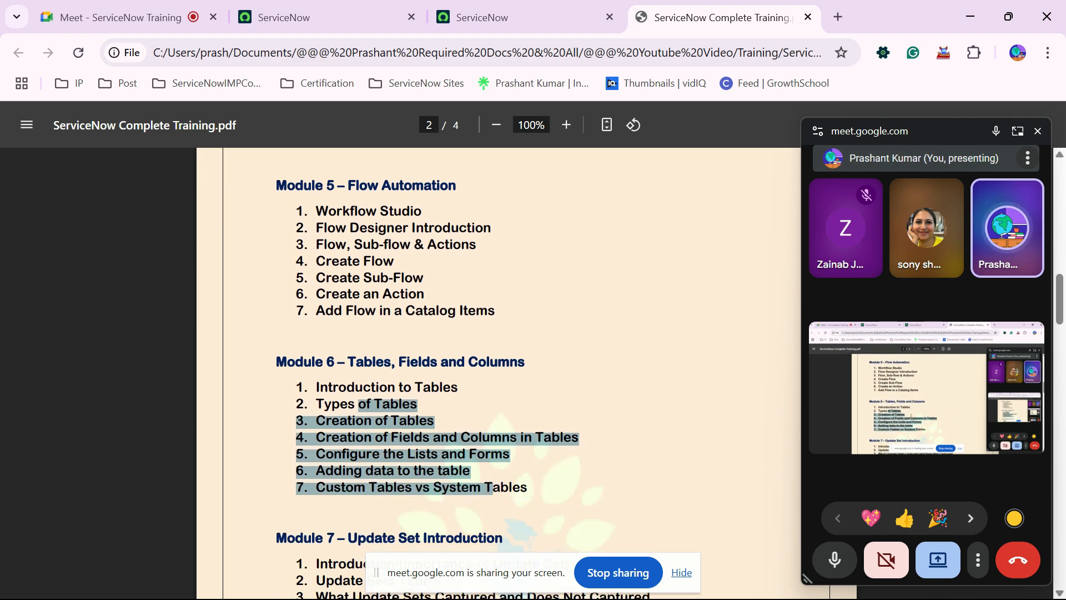
scroll(492, 432, up, 1)
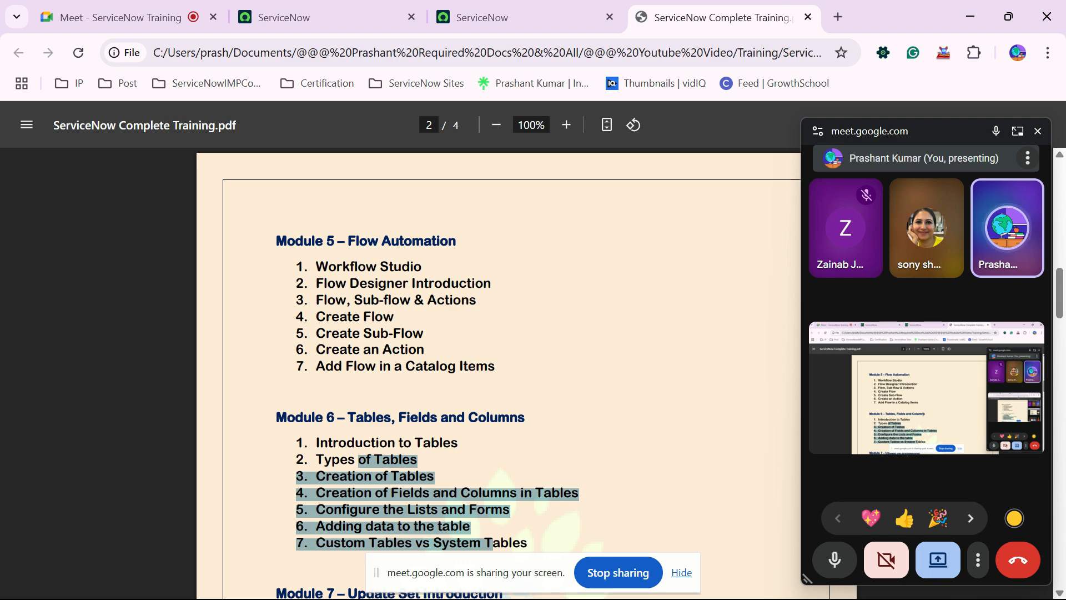
click(515, 417)
Step: Point out the Module 3 – ITSM Modules heading with its topics down to Service Request Management, then clear the selection
scroll(515, 417, up, 7)
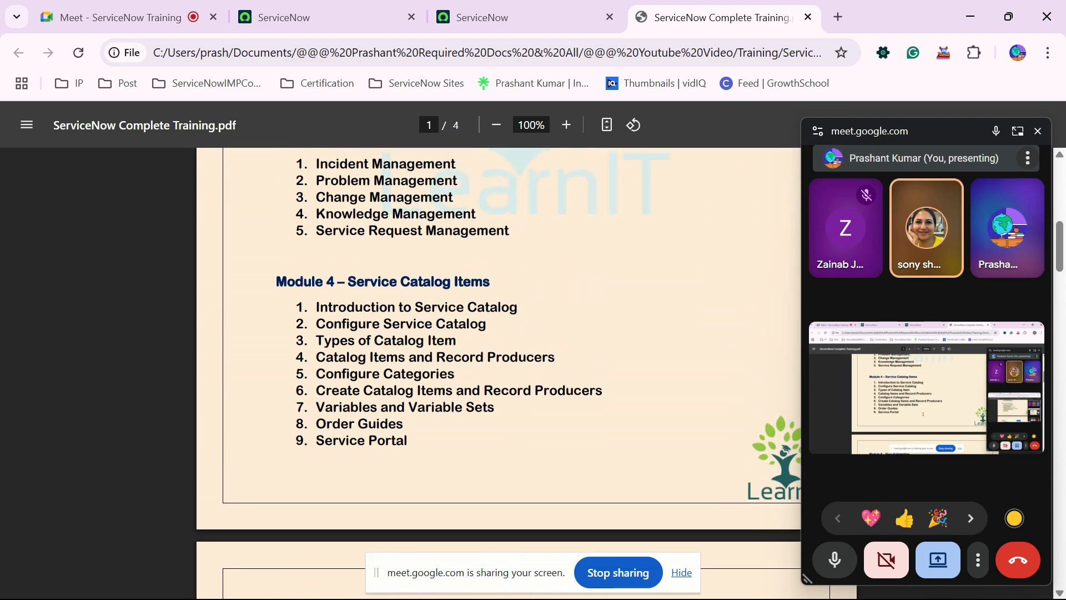
scroll(516, 417, up, 3)
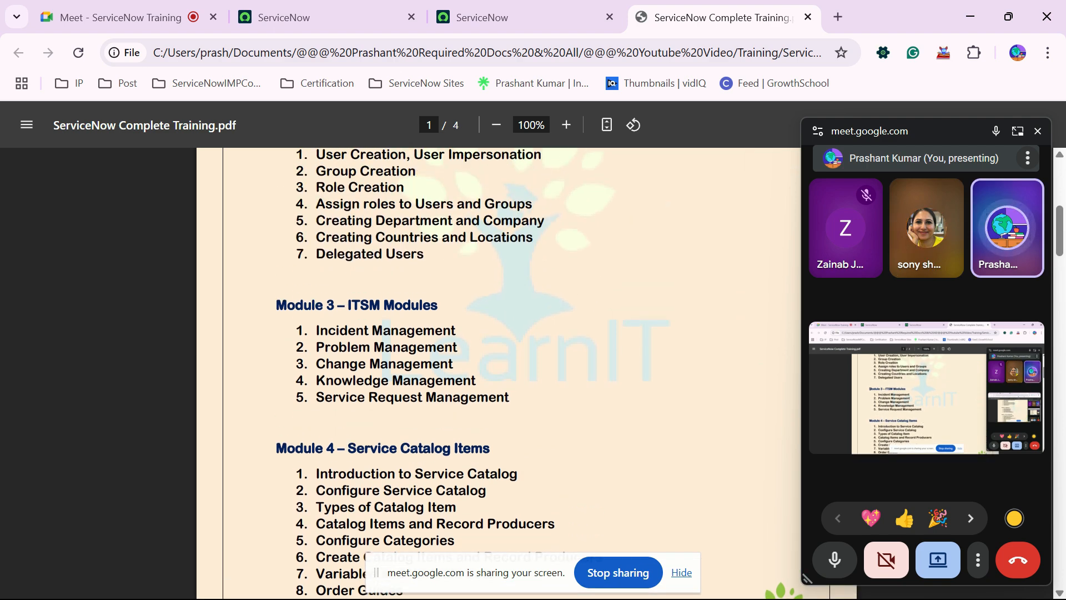
drag(275, 305, 498, 398)
click(538, 411)
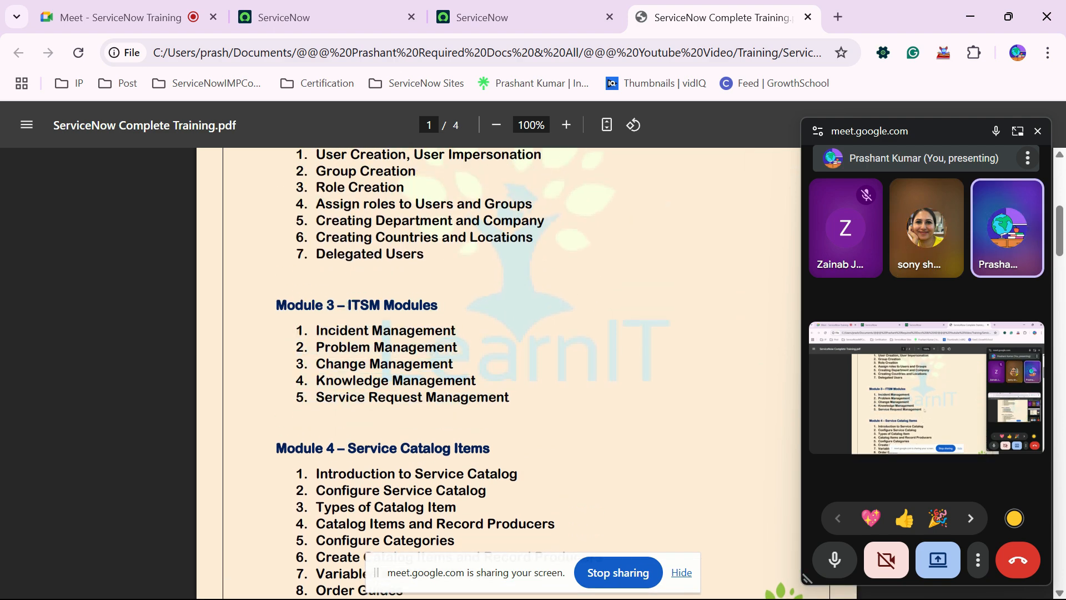
Step: Review the syllabus from Module 4 – Service Catalog Items through Module 9 – Data Load, then return to Module 6 – Tables, Fields and Columns
scroll(538, 411, down, 6)
scroll(499, 372, down, 10)
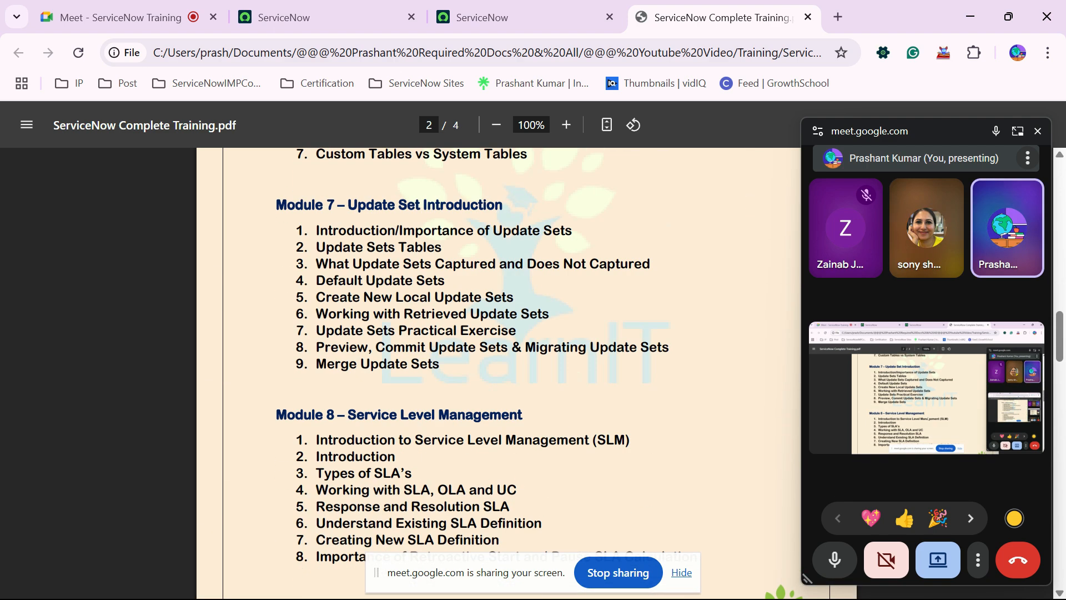
scroll(499, 372, down, 5)
scroll(499, 372, up, 7)
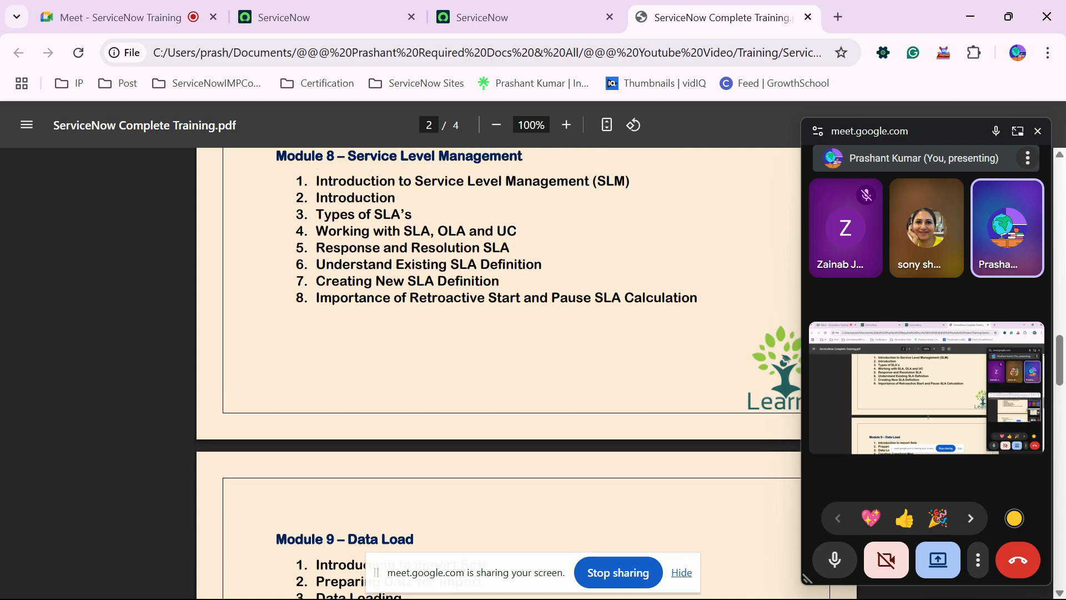
scroll(537, 428, up, 6)
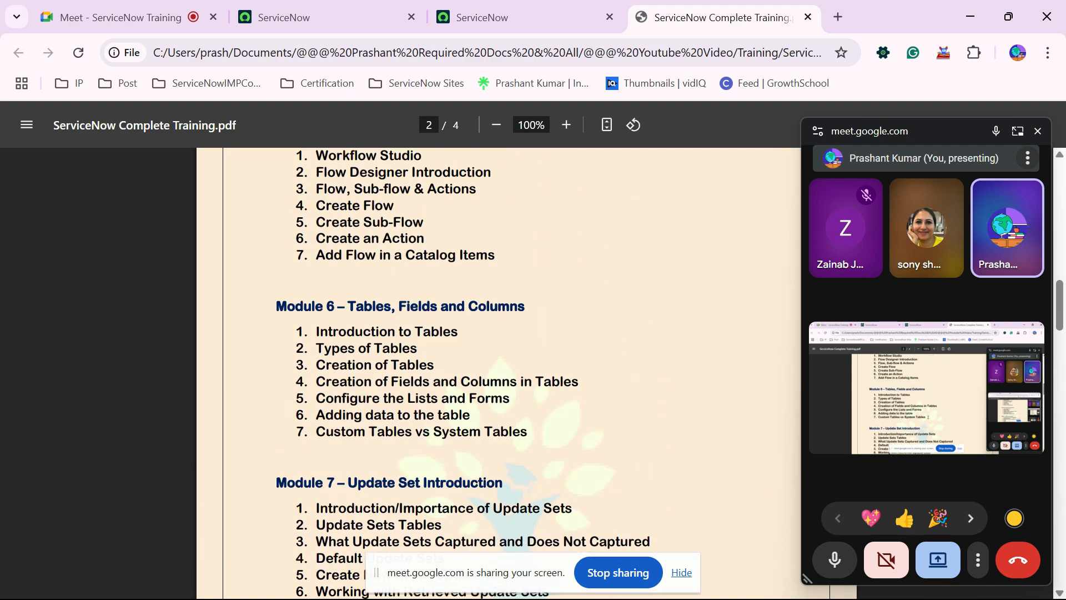